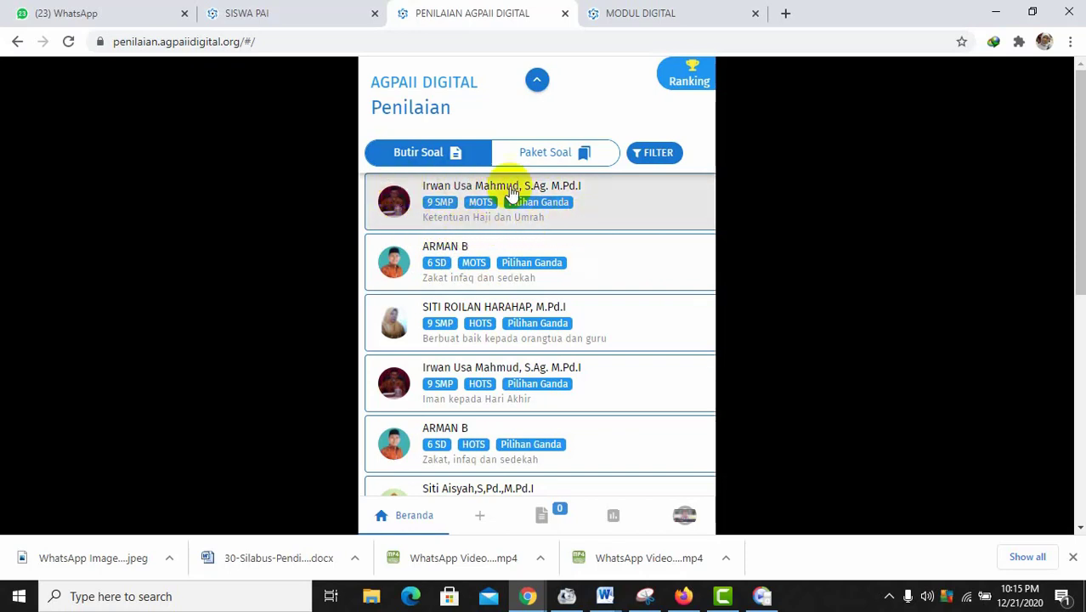
# Browse the Butir Soal list, switch to the Paket Soal list and view the options of its first package.
pyautogui.click(438, 151)
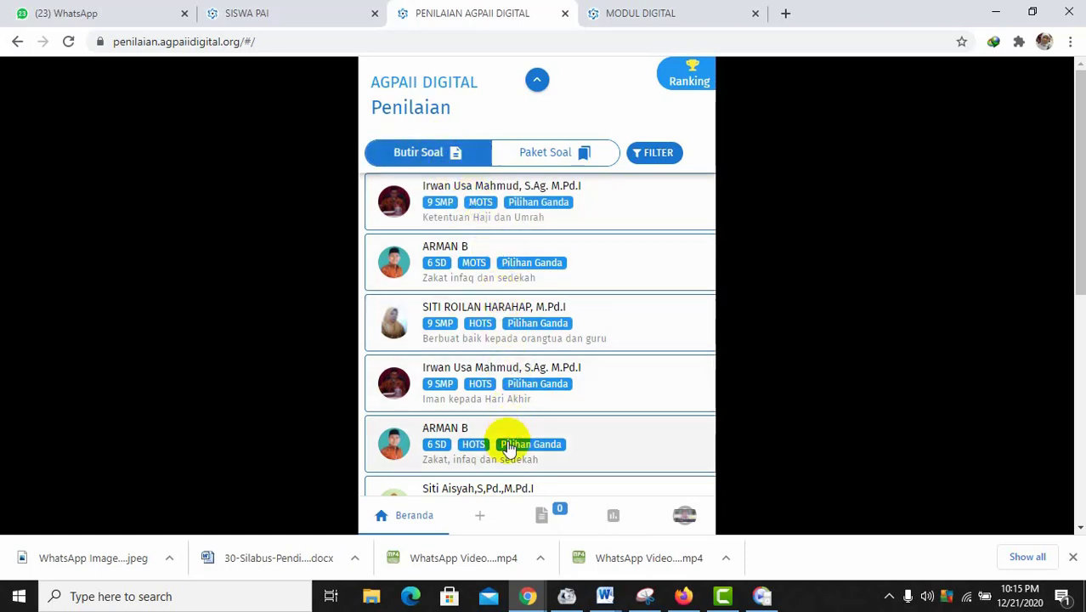
pyautogui.click(547, 155)
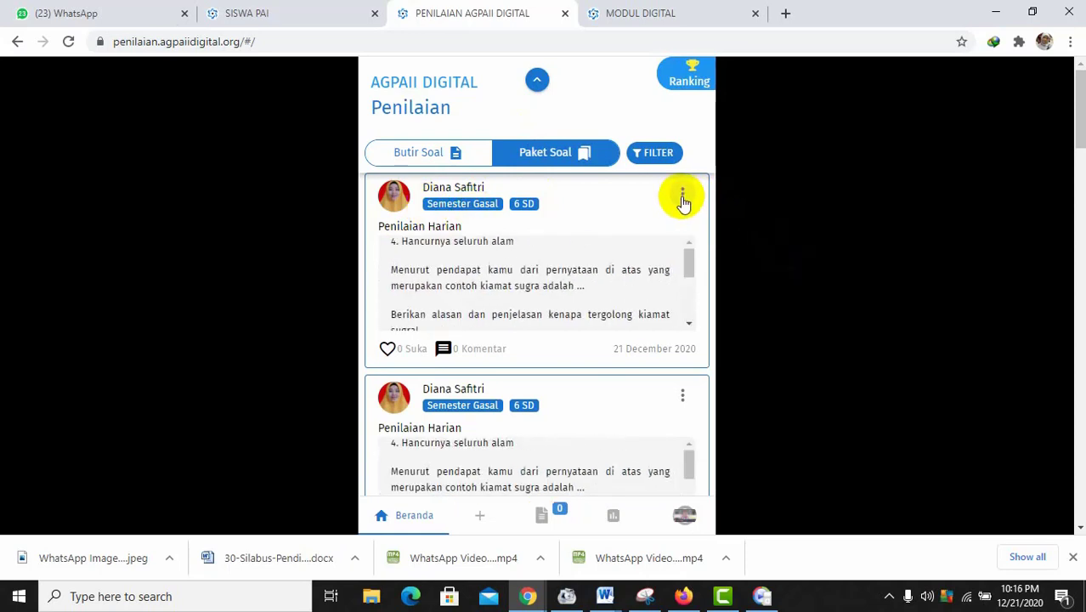
pyautogui.click(682, 198)
pyautogui.click(722, 225)
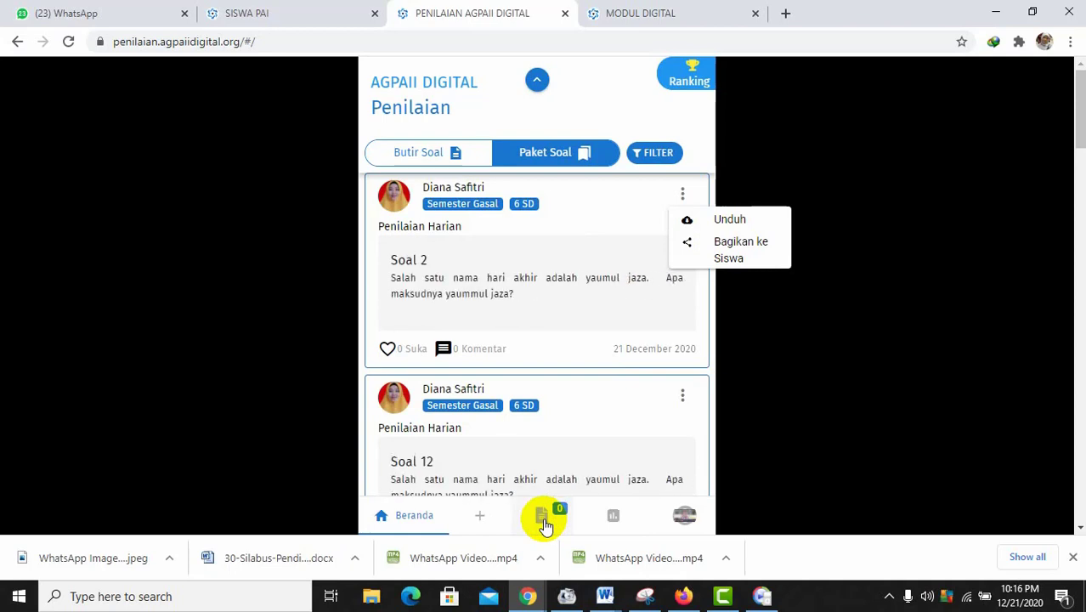
# Look through the Rakit Soal, Buat Soal, Hasil and Profile pages.
pyautogui.click(544, 518)
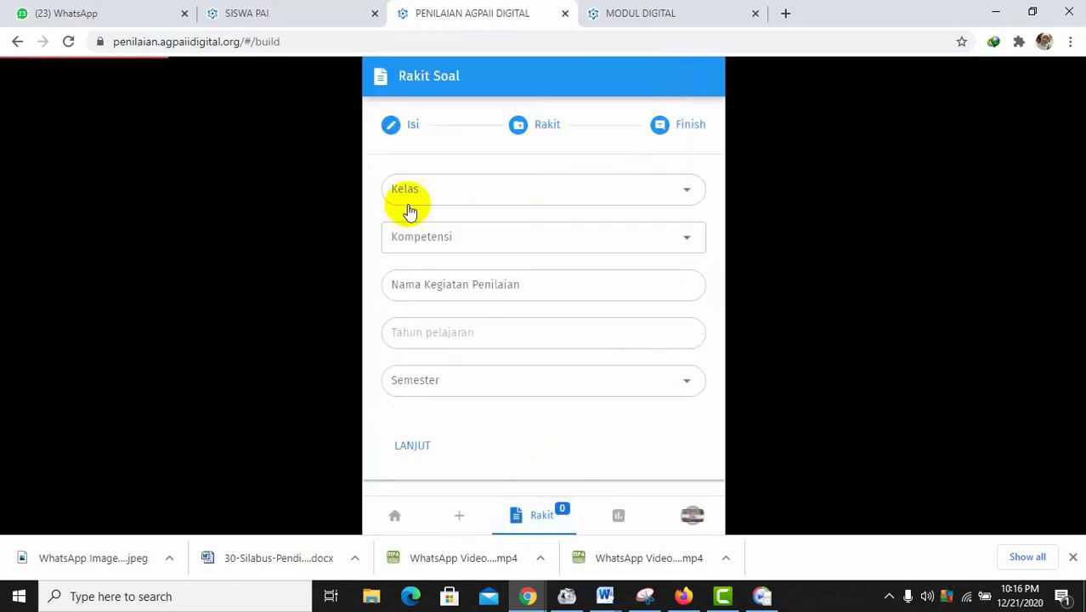
pyautogui.click(458, 518)
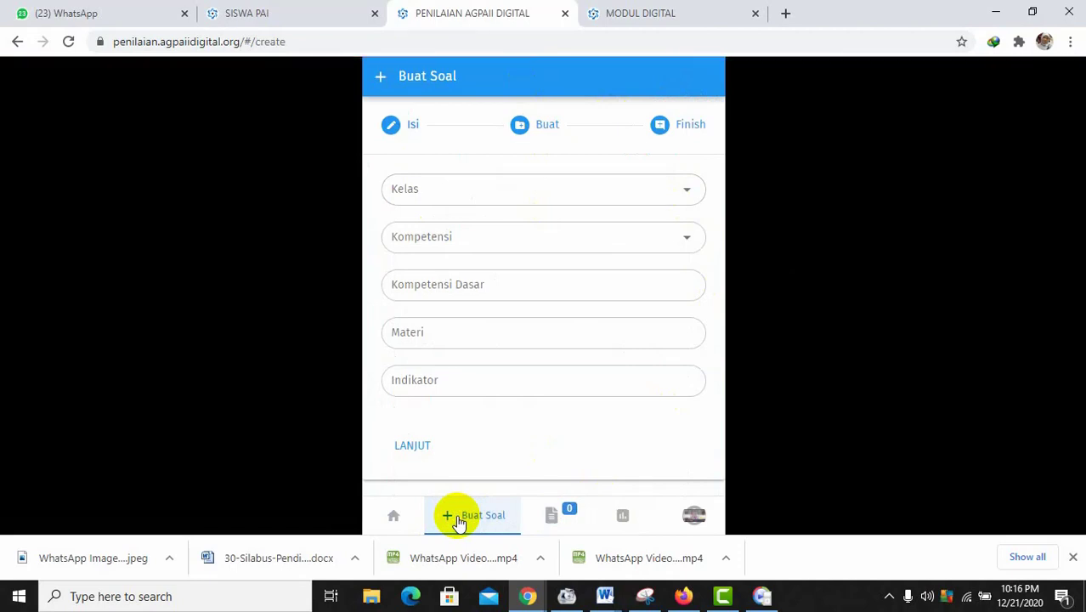
pyautogui.click(621, 521)
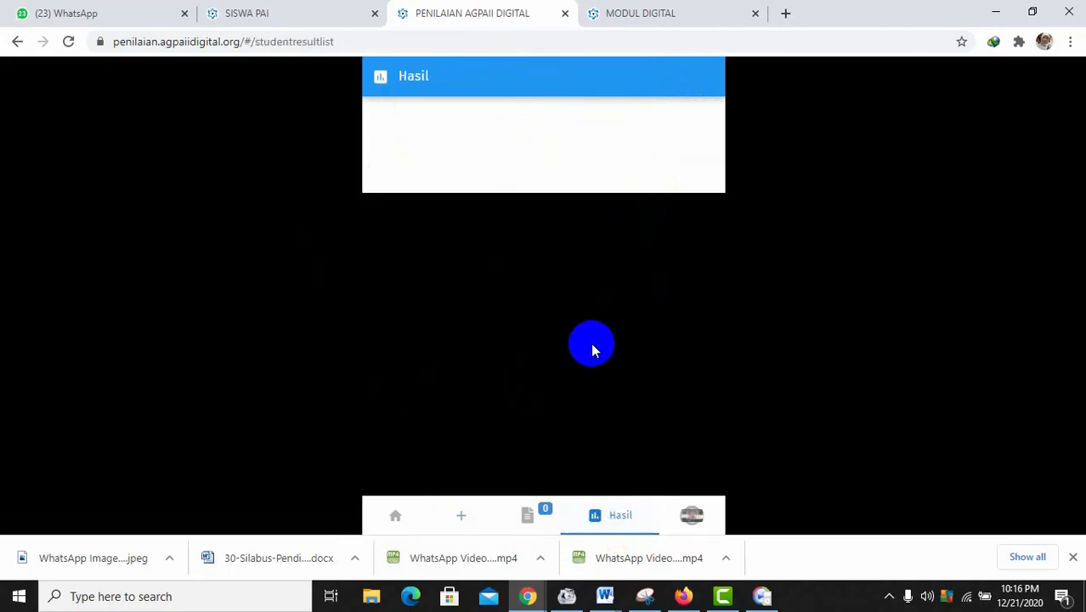
pyautogui.click(690, 523)
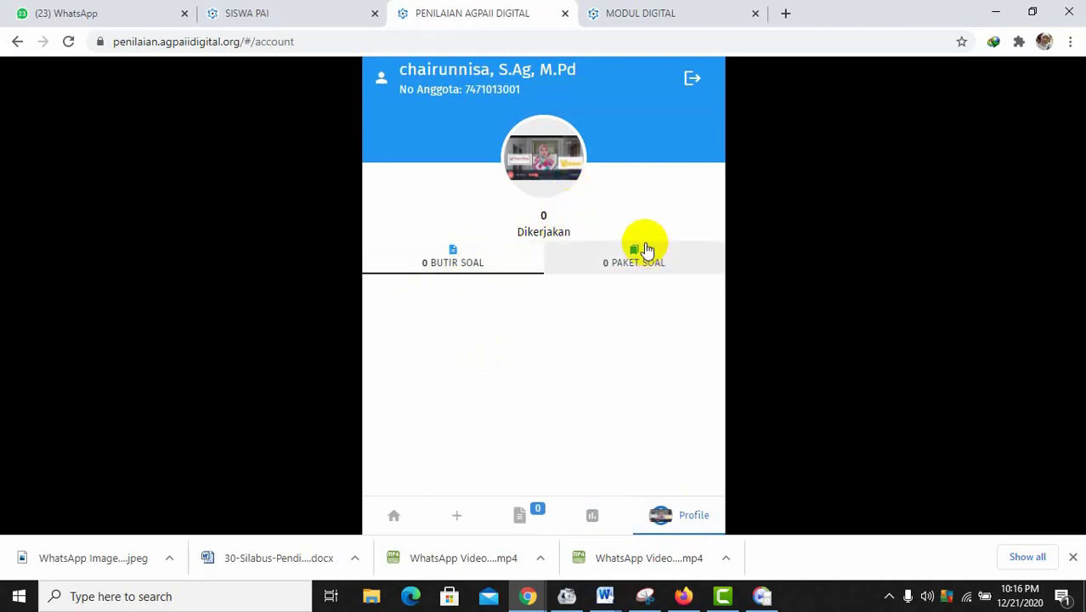
# In the Buat Soal form, enter the Kompetensi Dasar "Mampu meyakini dan menerapkan keimanan kepada rasul Allah".
pyautogui.click(457, 518)
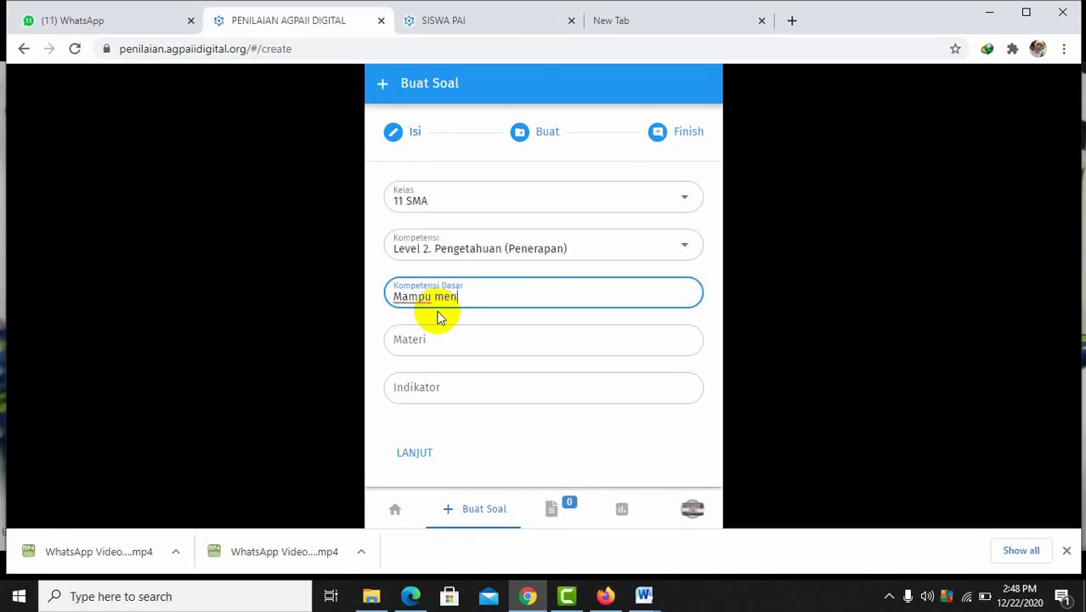
pyautogui.write('ganalisa dan m')
pyautogui.press('BackSpace')
pyautogui.press('BackSpace')
pyautogui.press('BackSpace')
pyautogui.press('BackSpace')
pyautogui.press('BackSpace')
pyautogui.press('BackSpace')
pyautogui.press('BackSpace')
pyautogui.press('BackSpace')
pyautogui.press('BackSpace')
pyautogui.press('BackSpace')
pyautogui.press('BackSpace')
pyautogui.press('BackSpace')
pyautogui.press('BackSpace')
pyautogui.write('yakini dan menerapkan ')
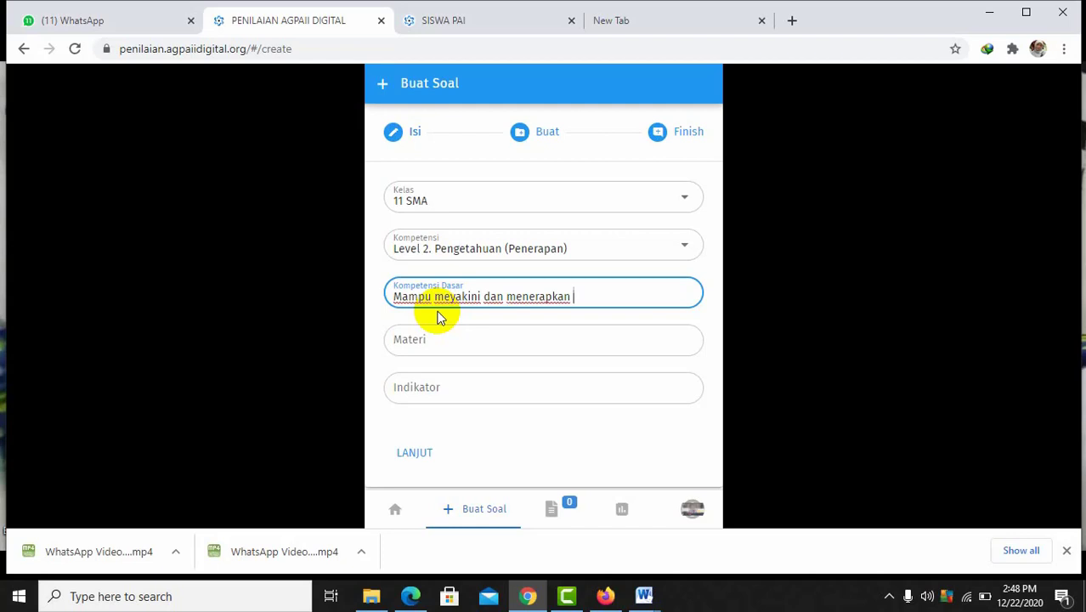
pyautogui.write('keimanan kepada ra')
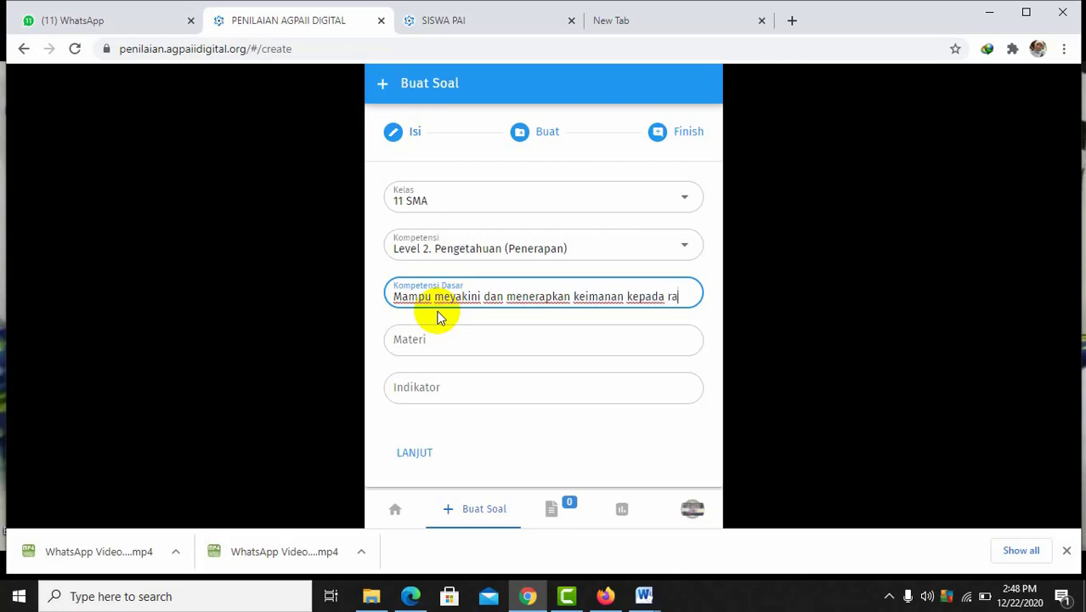
pyautogui.write('sul Allah')
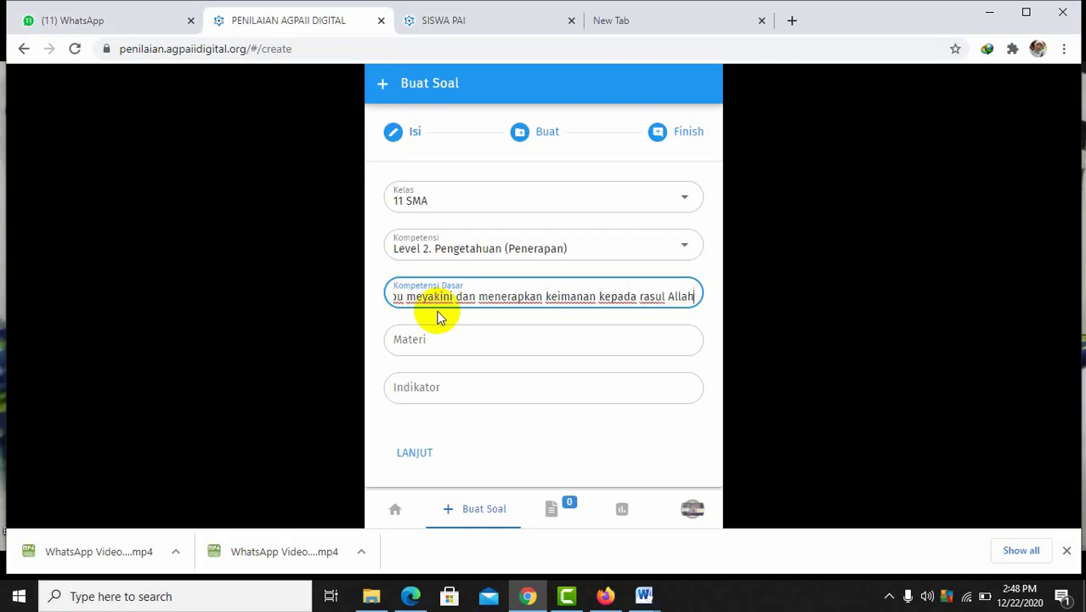
# Fill in the Materi as "Iman kepada Rasul Allah".
pyautogui.click(427, 344)
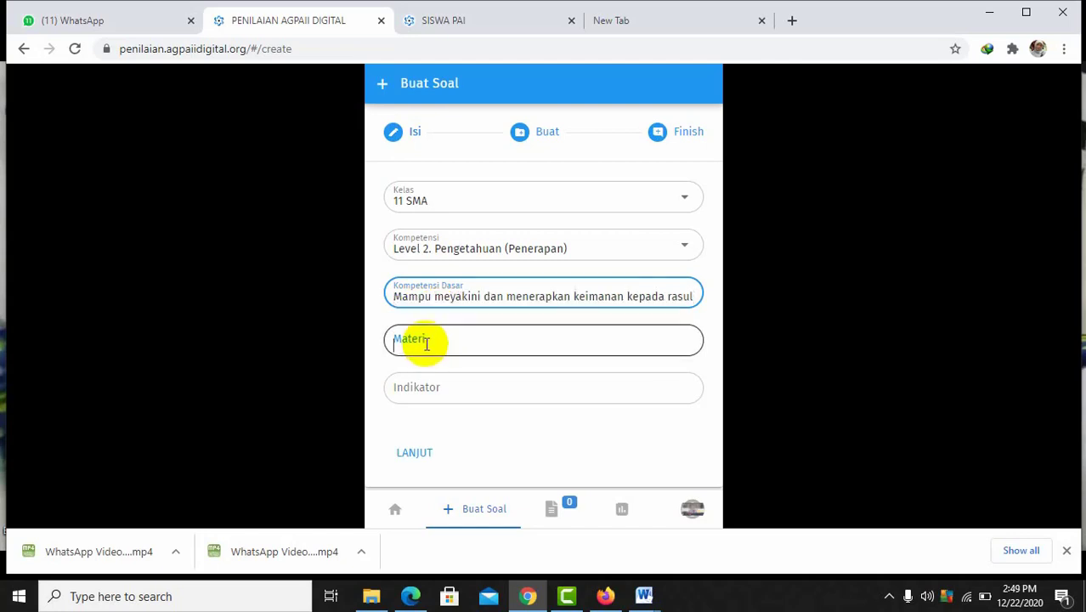
pyautogui.write('Iman kep')
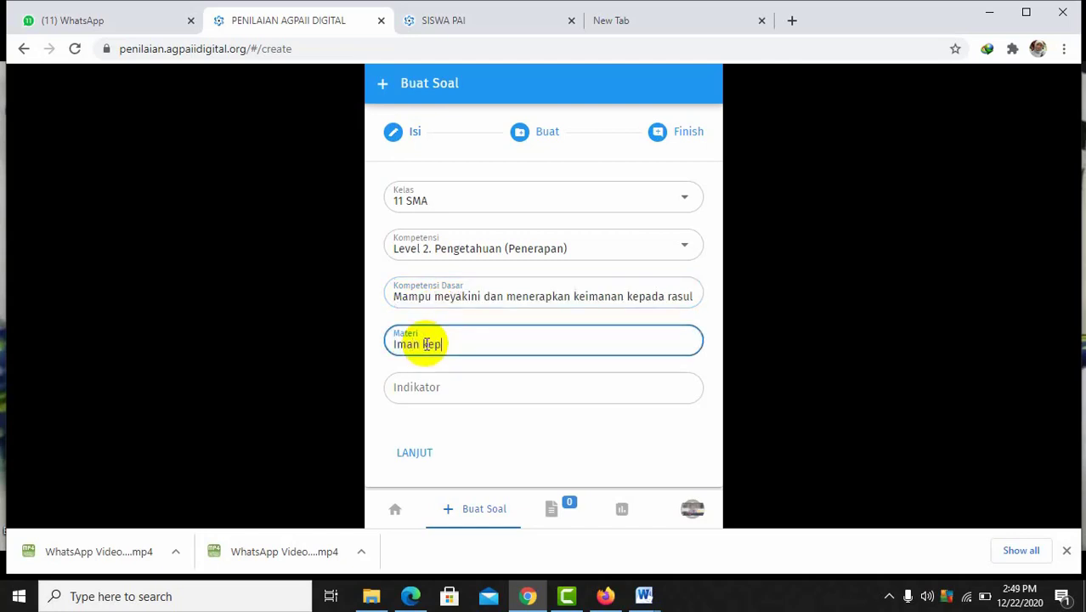
pyautogui.write('ada Rasul Allah')
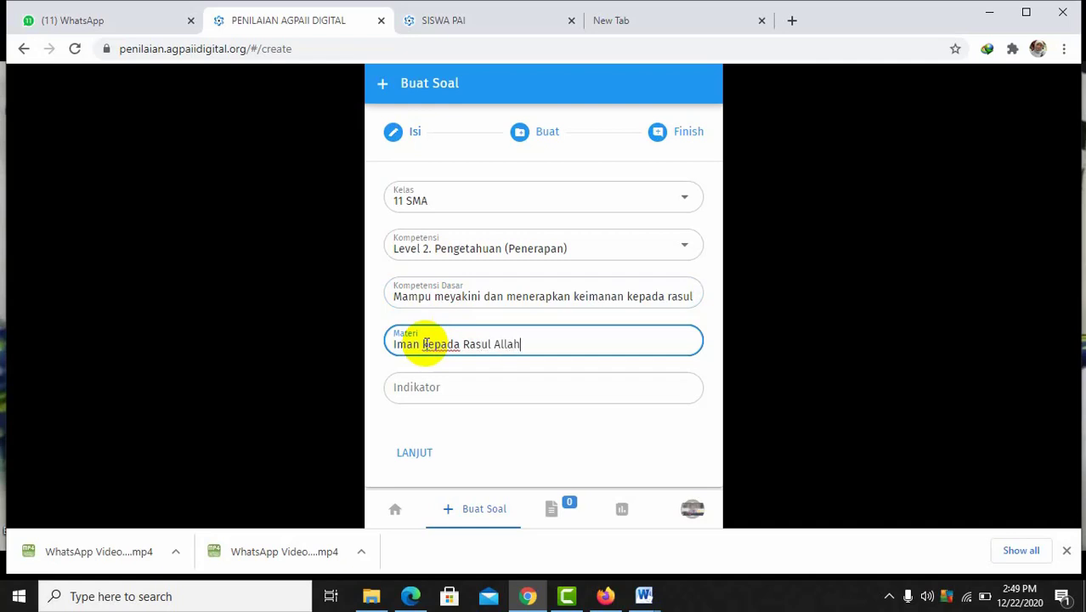
# Fill in the Indikator as "siswa dapat meyakini dan menunjukkan implementasid ari keimanan kepada Rasul Alla".
pyautogui.click(425, 389)
pyautogui.write('siswa d')
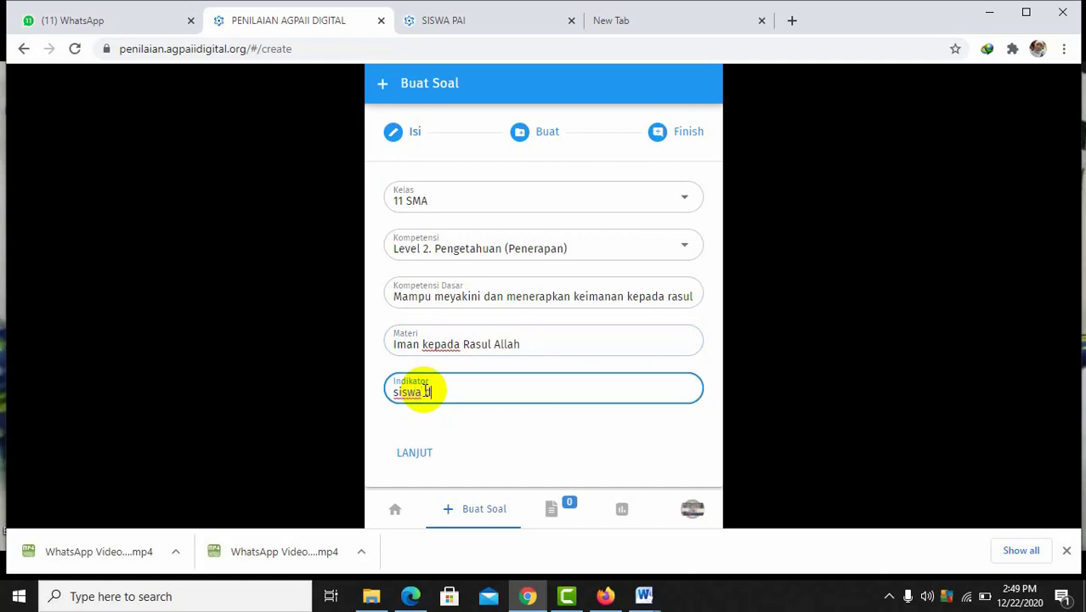
pyautogui.write('apat meyakini dan menunjukkan penerapan')
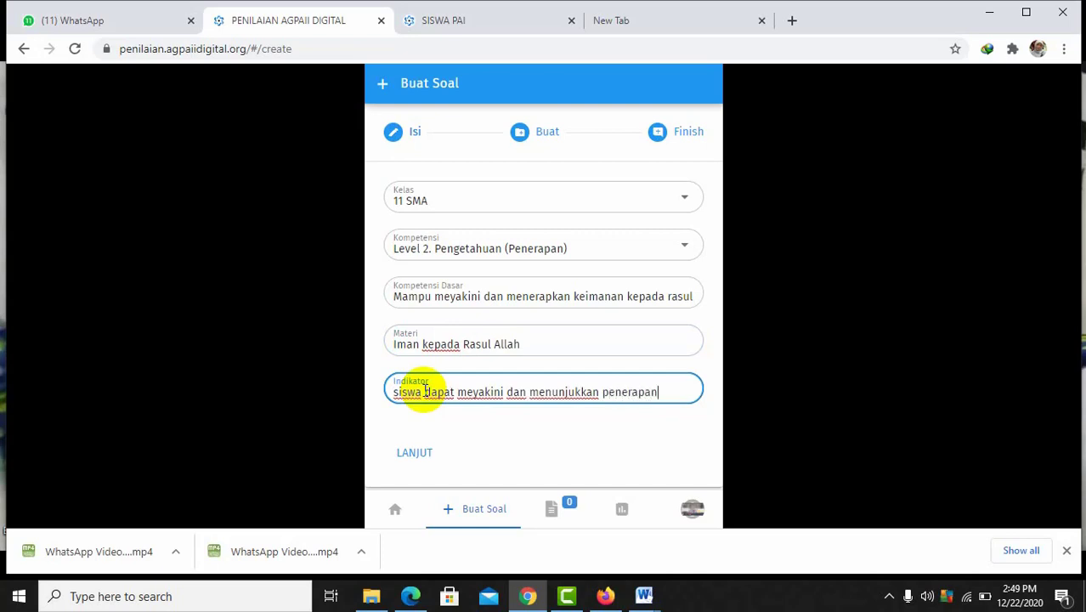
pyautogui.write('da')
pyautogui.press('BackSpace')
pyautogui.press('BackSpace')
pyautogui.press('BackSpace')
pyautogui.write('id')
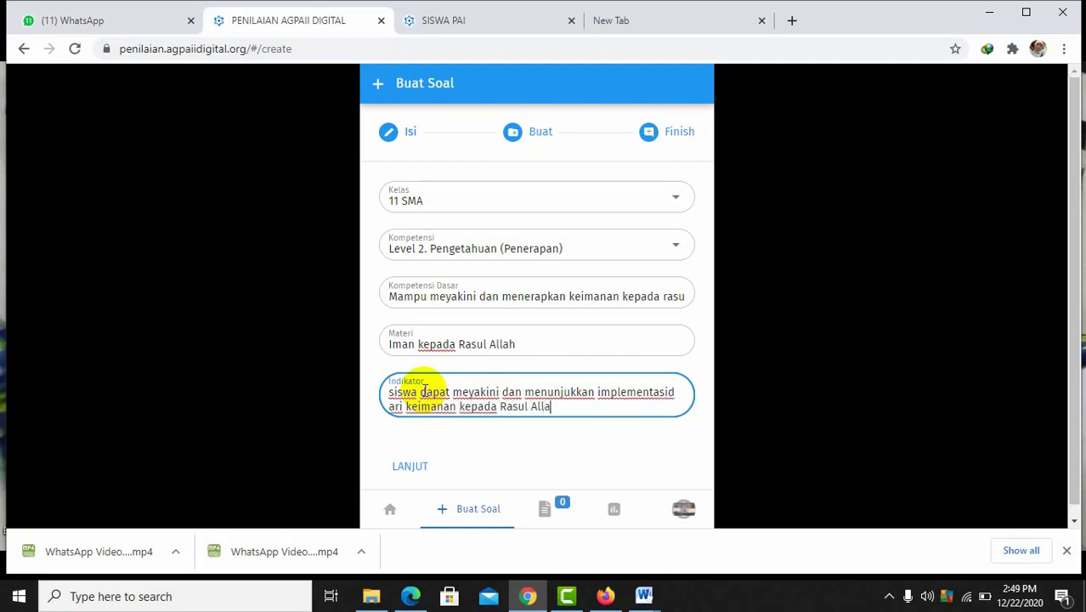
# Continue to the Buat stage and add a Pilihan Ganda question item.
pyautogui.click(413, 467)
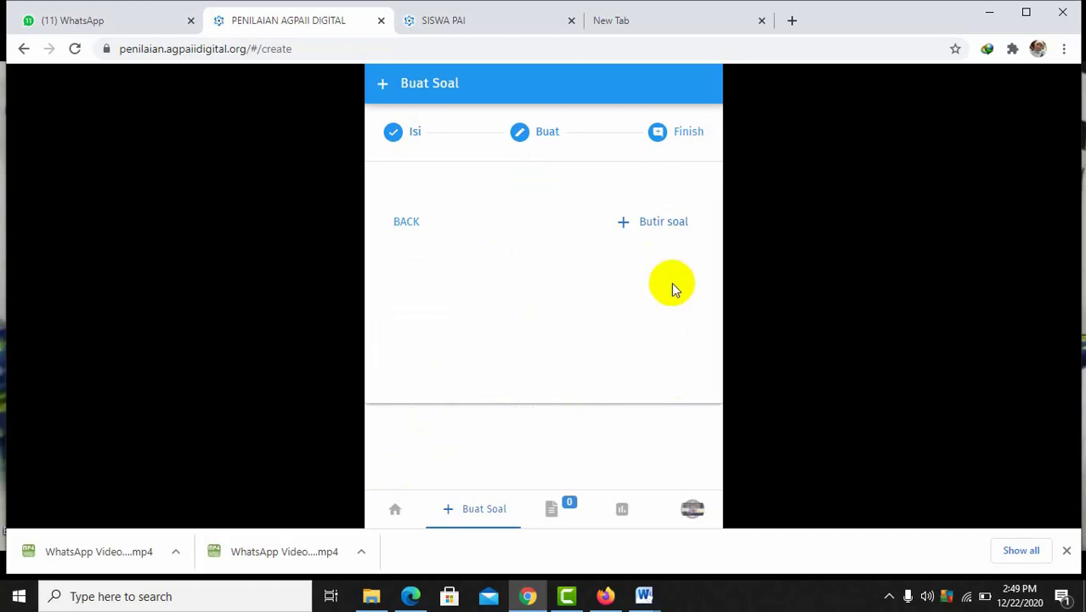
pyautogui.click(637, 226)
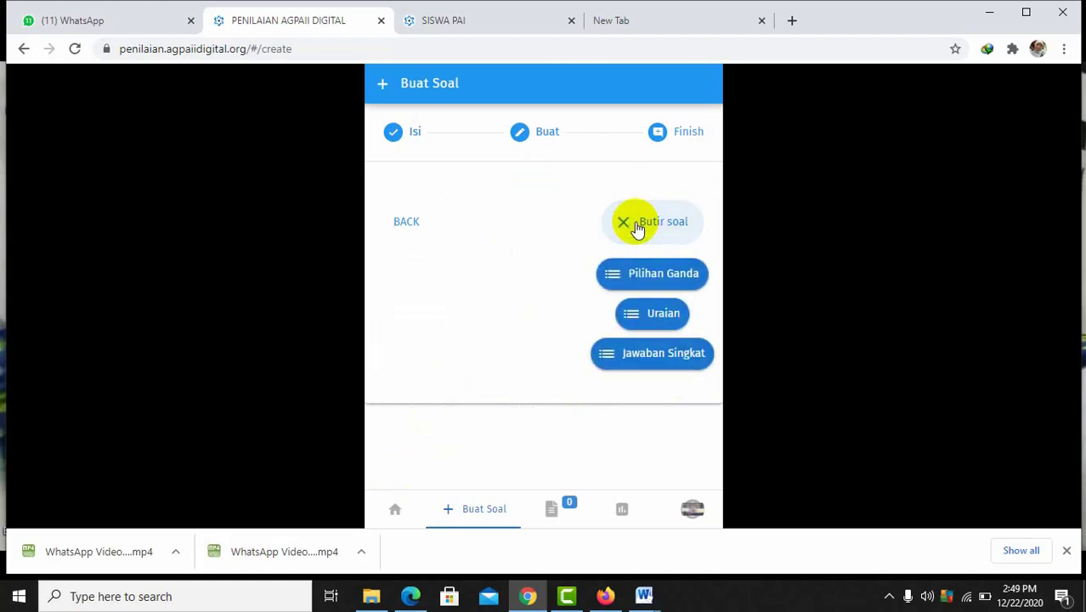
pyautogui.click(650, 275)
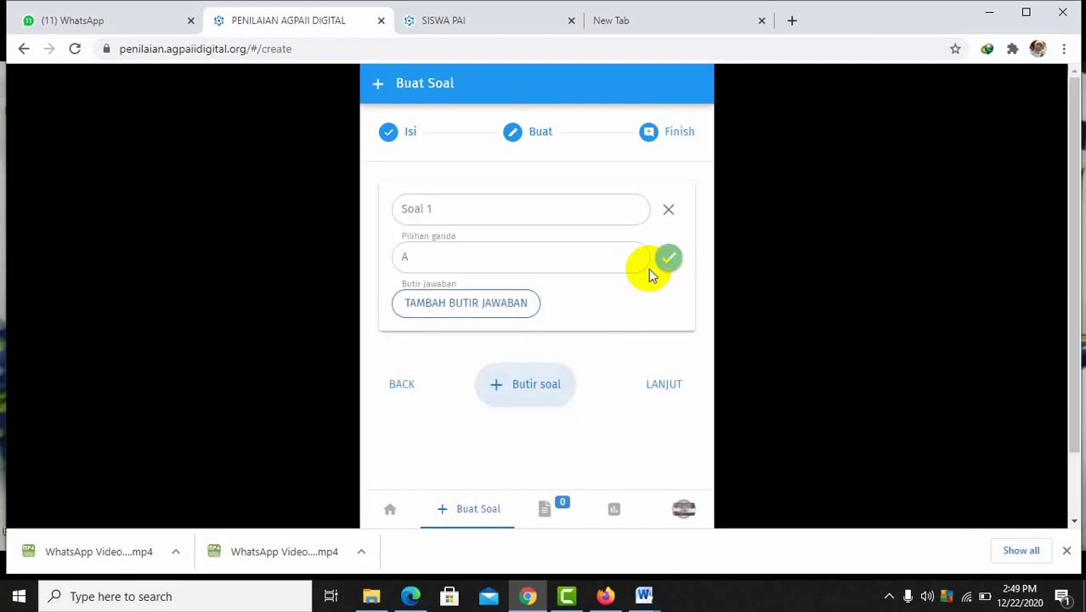
# Switch to Document2 in Word and copy the question paragraph from "Sebelum wafat, Rasulullah" through "Rasul Allah adalah ...".
pyautogui.moveTo(643, 596)
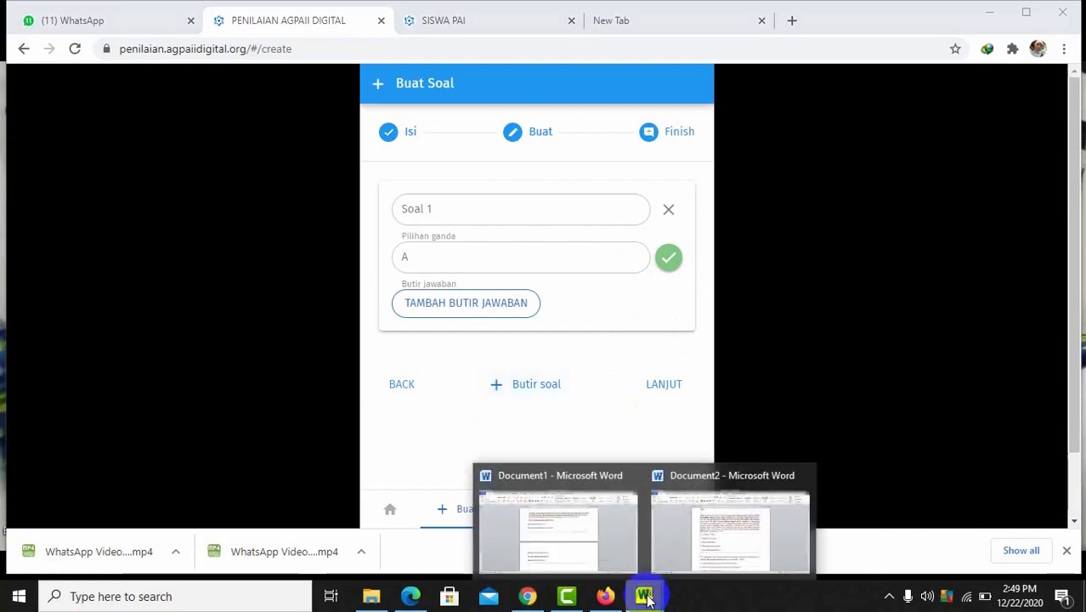
pyautogui.click(708, 550)
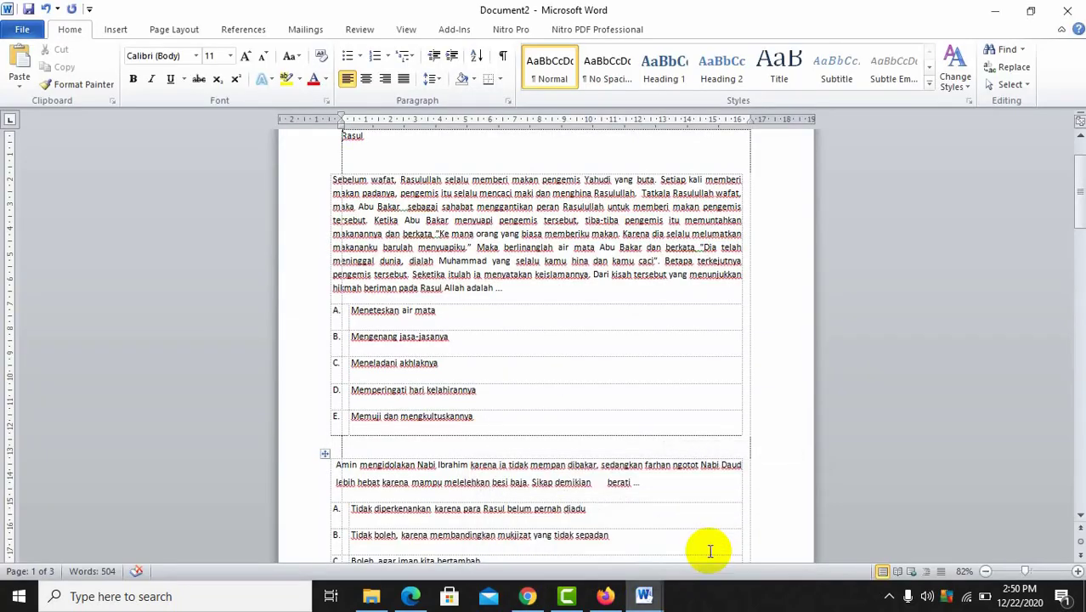
pyautogui.click(478, 257)
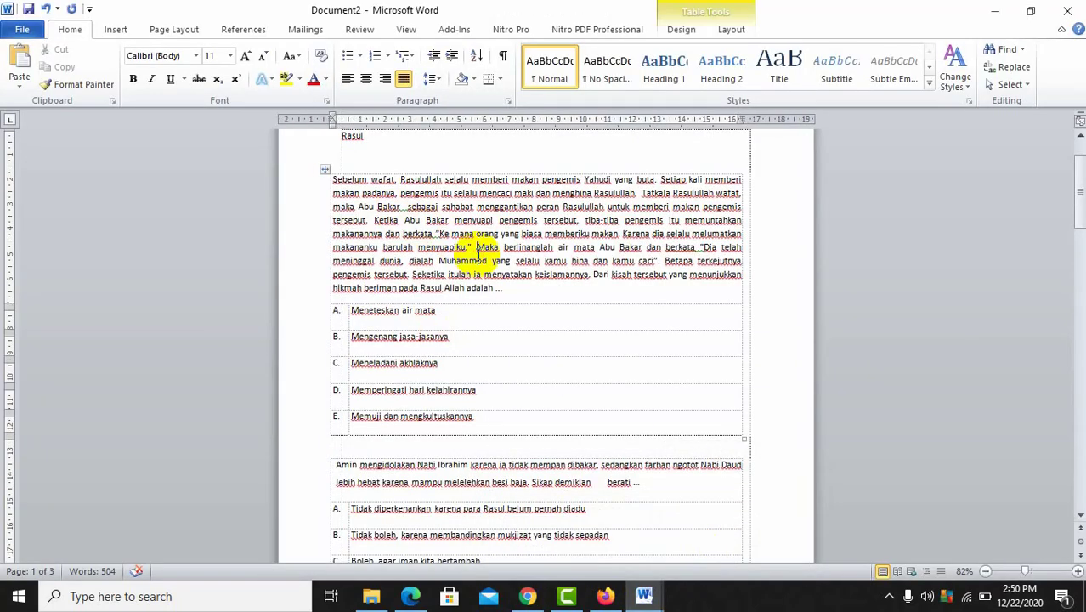
pyautogui.click(477, 252)
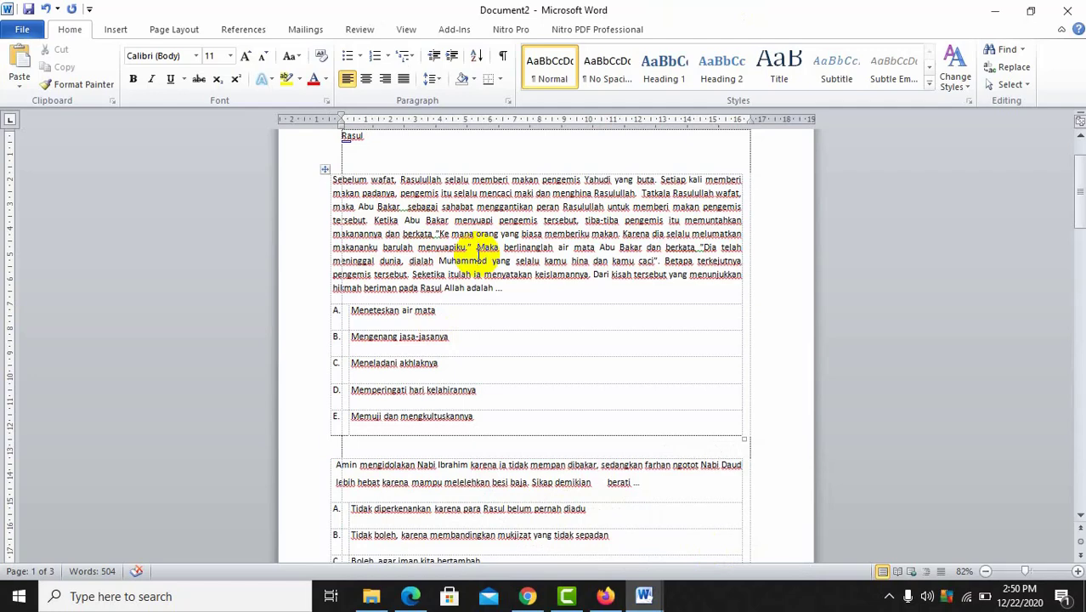
pyautogui.click(327, 180)
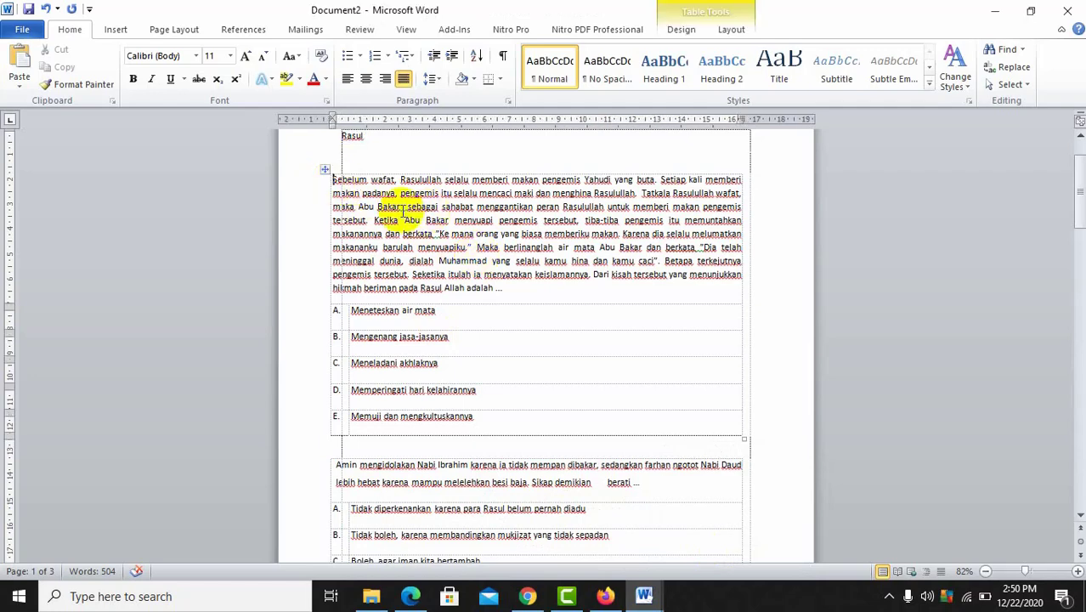
pyautogui.keyDown('shift'); pyautogui.click(503, 287); pyautogui.keyUp('shift')
pyautogui.hotkey('ctrl', 'c')
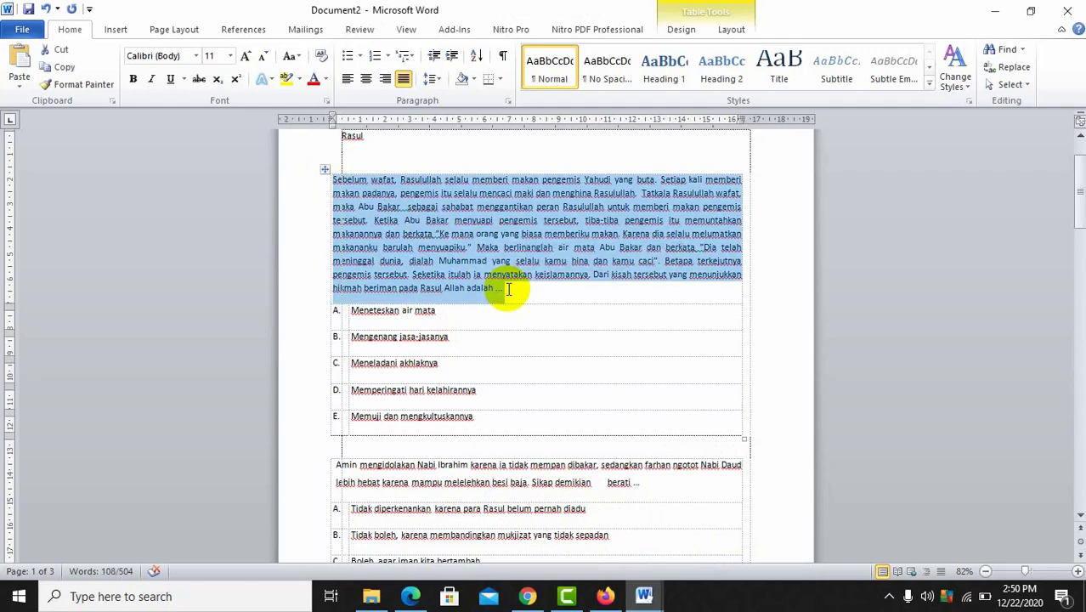
# Return to the question form in Chrome and paste the copied paragraph as the text of Soal 1.
pyautogui.click(527, 596)
pyautogui.click(428, 208)
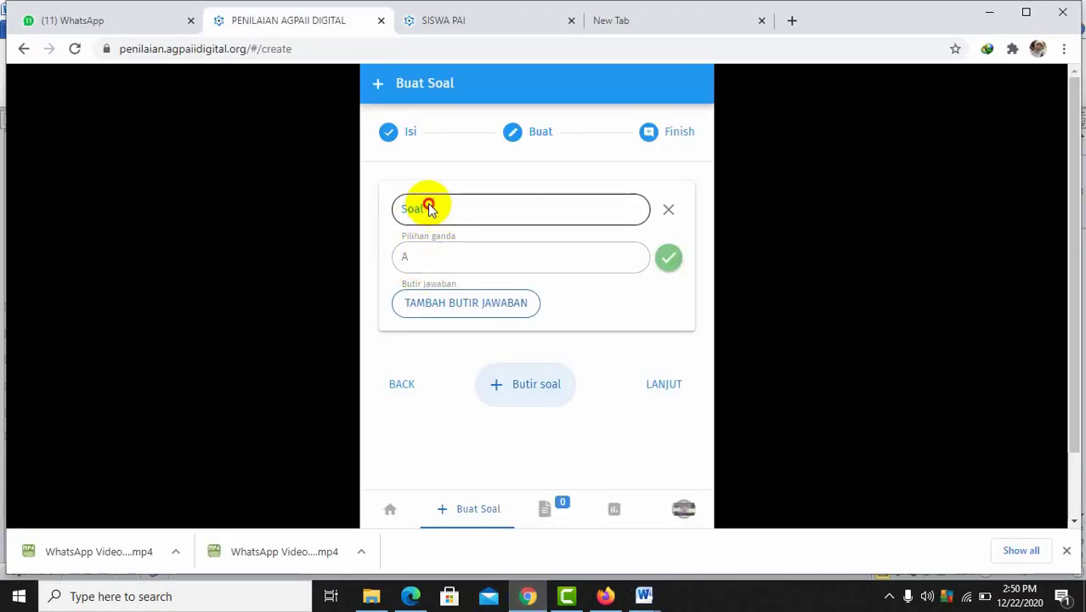
pyautogui.hotkey('ctrl', 'v')
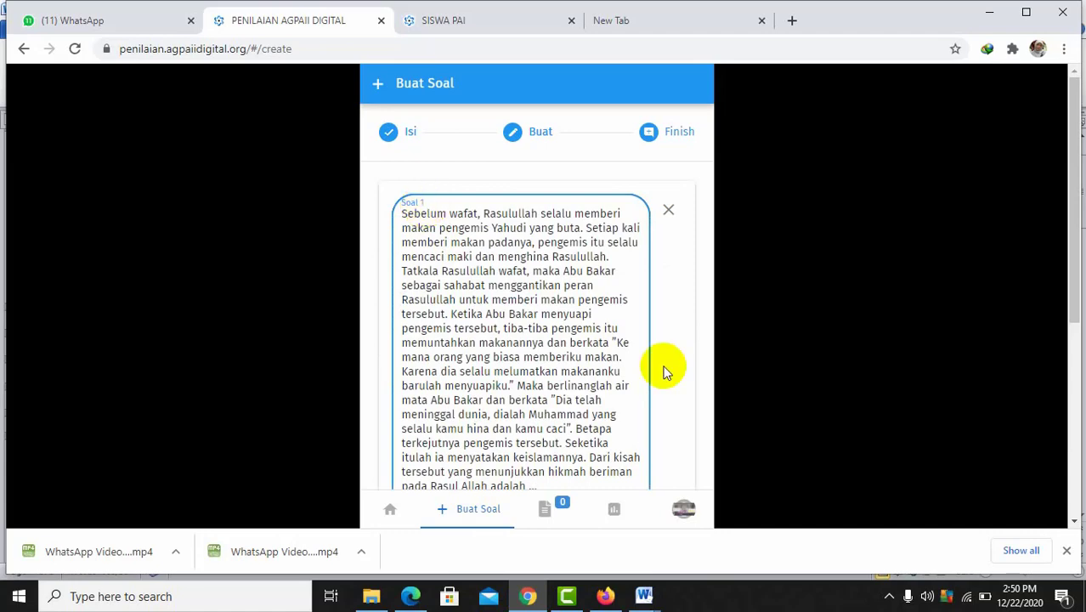
pyautogui.moveTo(1071, 190); pyautogui.dragTo(1071, 389)
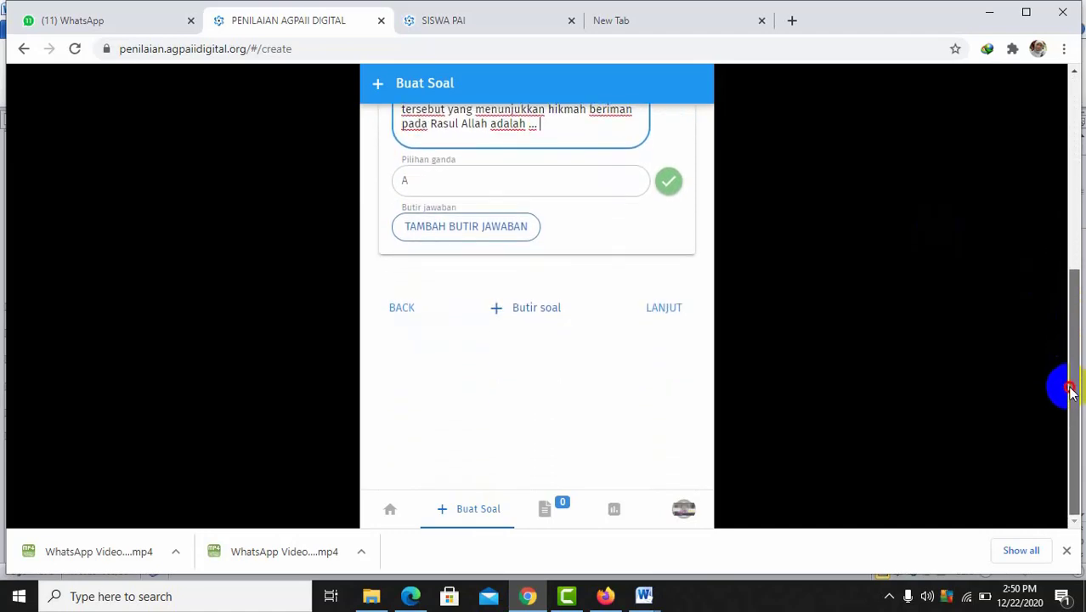
# Switch back to Document2 in Word and copy the first question's answer choices, from "Meneteskan air mata" through "Memuji dan mengkultuskannya".
pyautogui.click(648, 595)
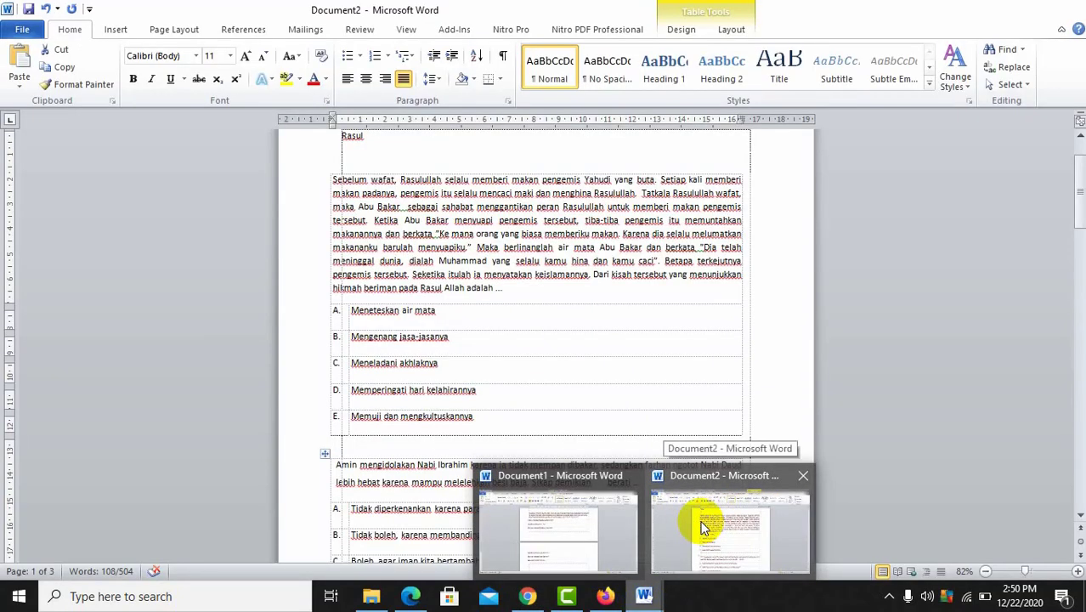
pyautogui.click(702, 525)
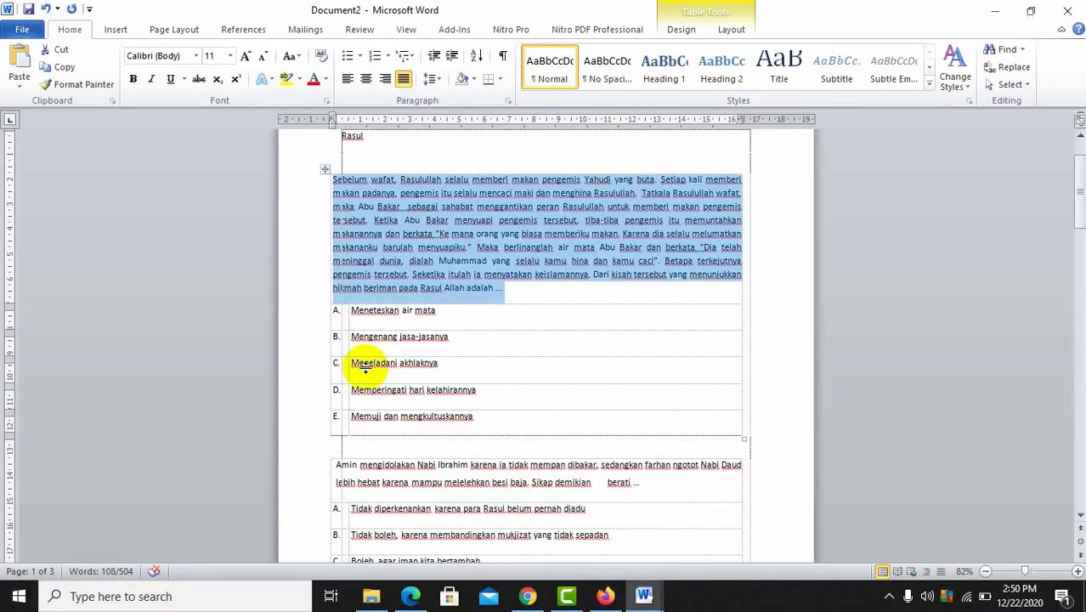
pyautogui.click(351, 313)
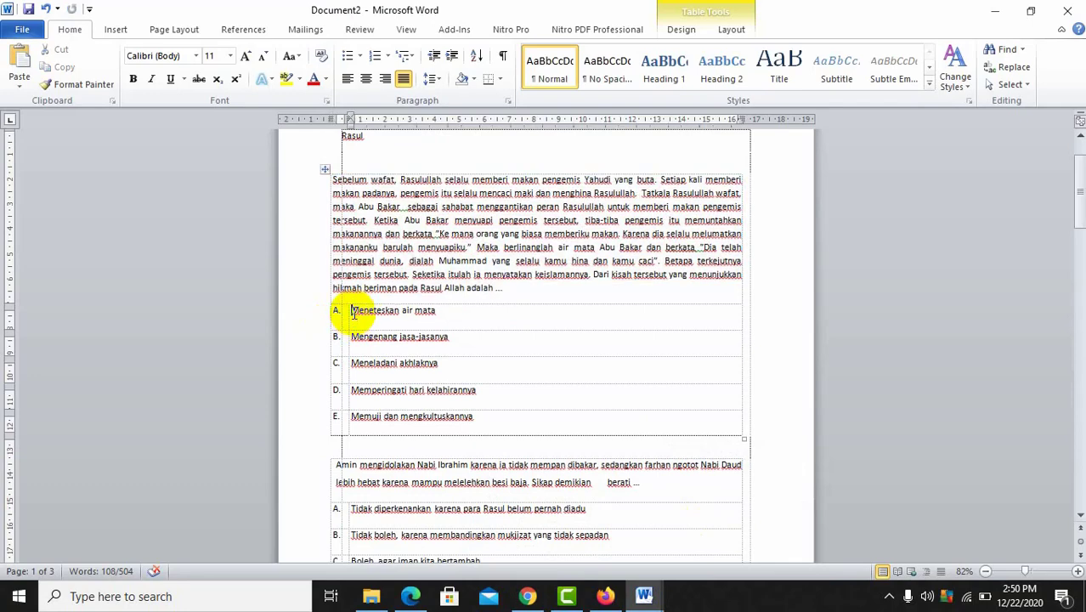
pyautogui.keyDown('shift'); pyautogui.click(488, 421); pyautogui.keyUp('shift')
pyautogui.hotkey('ctrl', 'c')
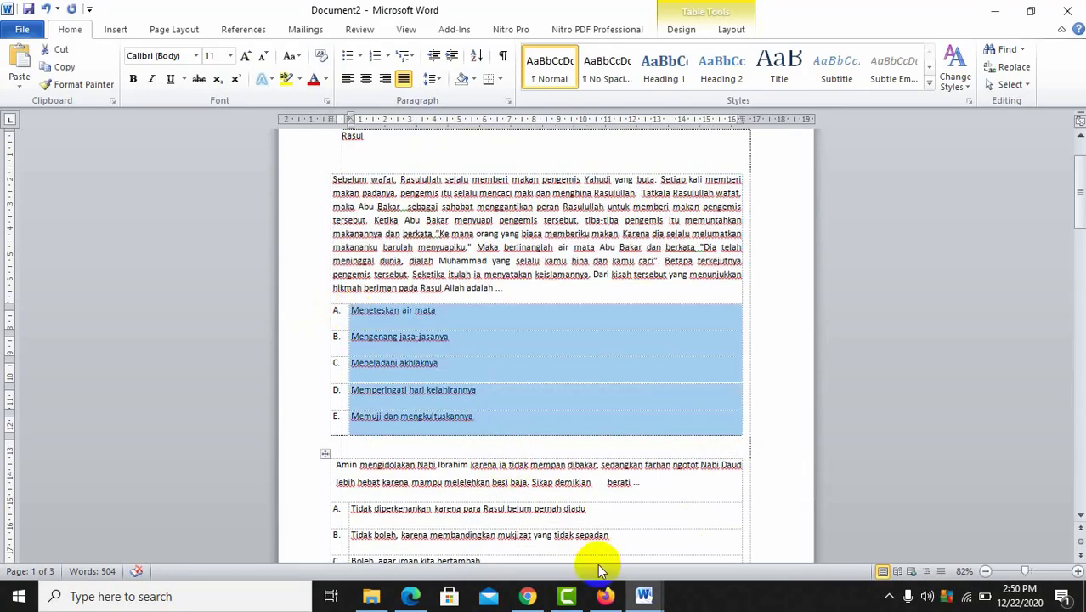
# Return to the question form in Chrome, paste the copied choices into answer A, and cut everything after "Meneteskan air mata".
pyautogui.click(527, 598)
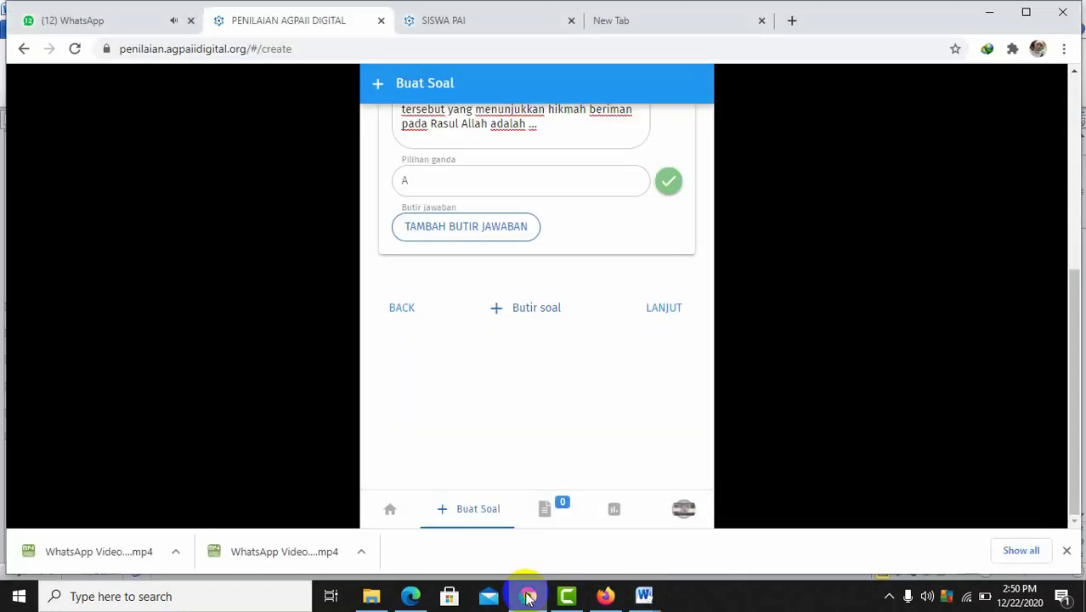
pyautogui.click(431, 181)
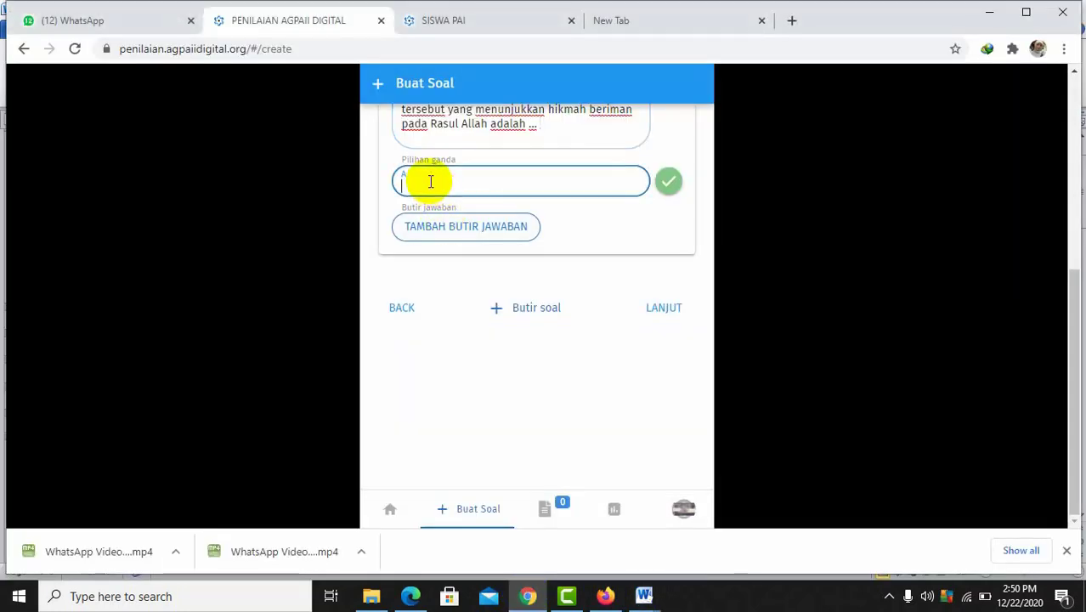
pyautogui.hotkey('ctrl', 'v')
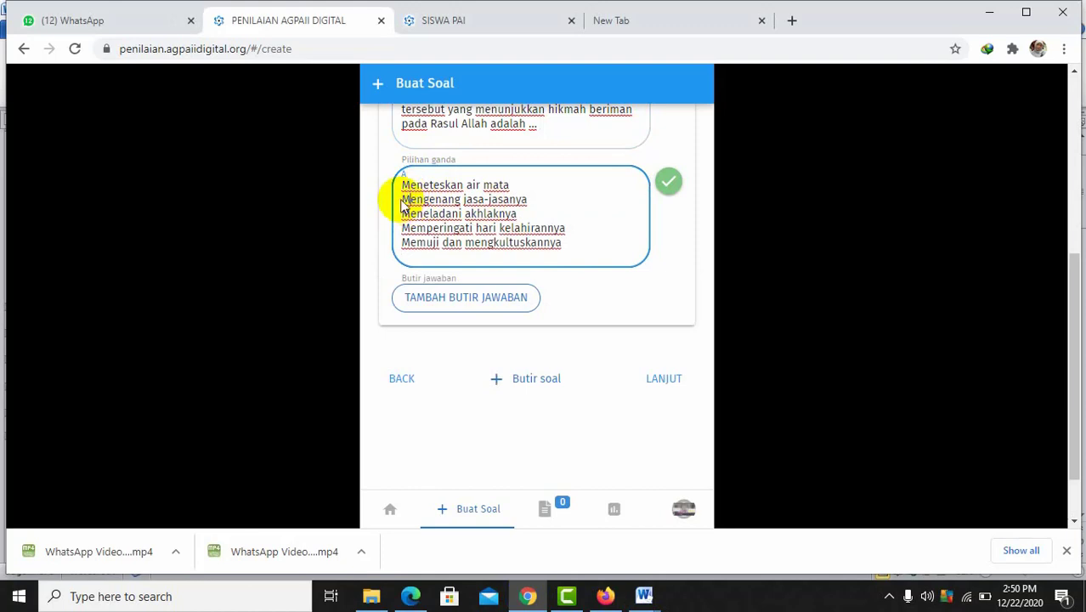
pyautogui.hotkey('shift', 'Down')
pyautogui.hotkey('shift', 'Down')
pyautogui.hotkey('shift', 'Down')
pyautogui.hotkey('shift', 'Down')
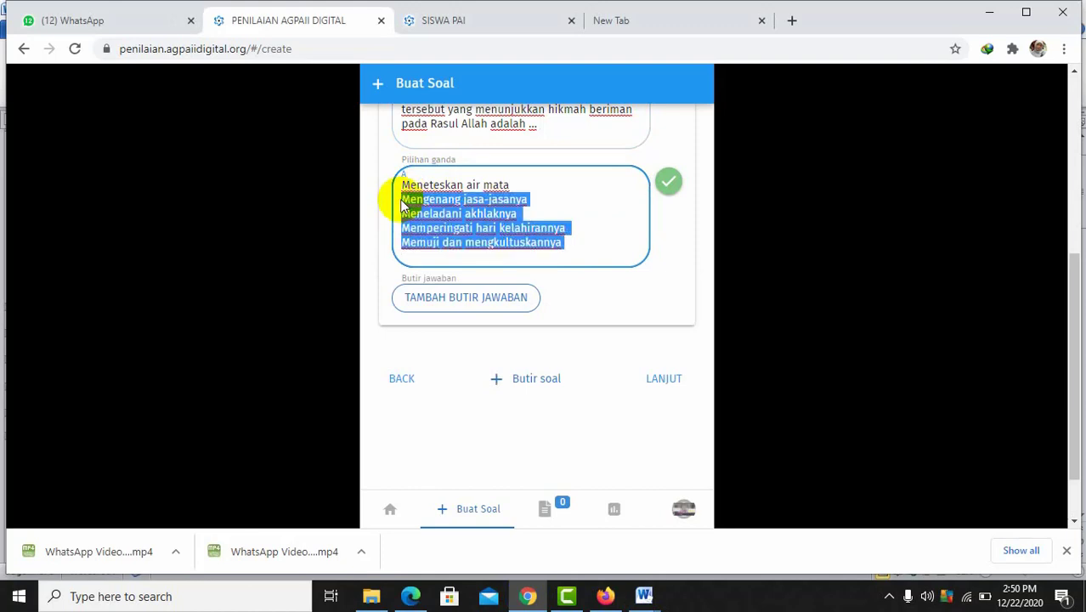
pyautogui.hotkey('ctrl', 'x')
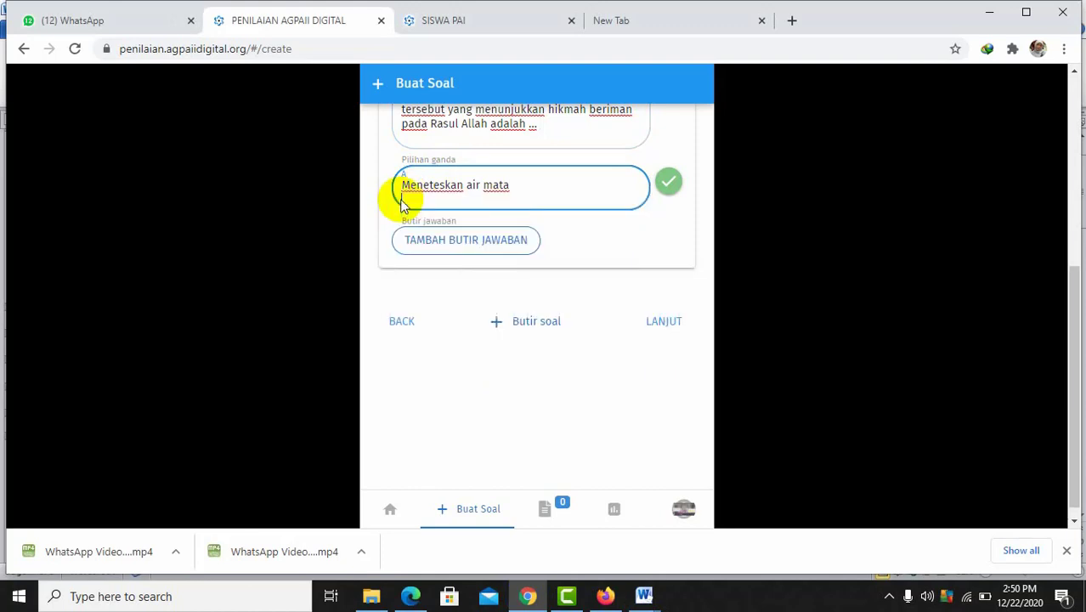
# Add answer choice B, paste the cut lines into it, and cut everything after "Mengenang jasa-jasanya".
pyautogui.click(435, 241)
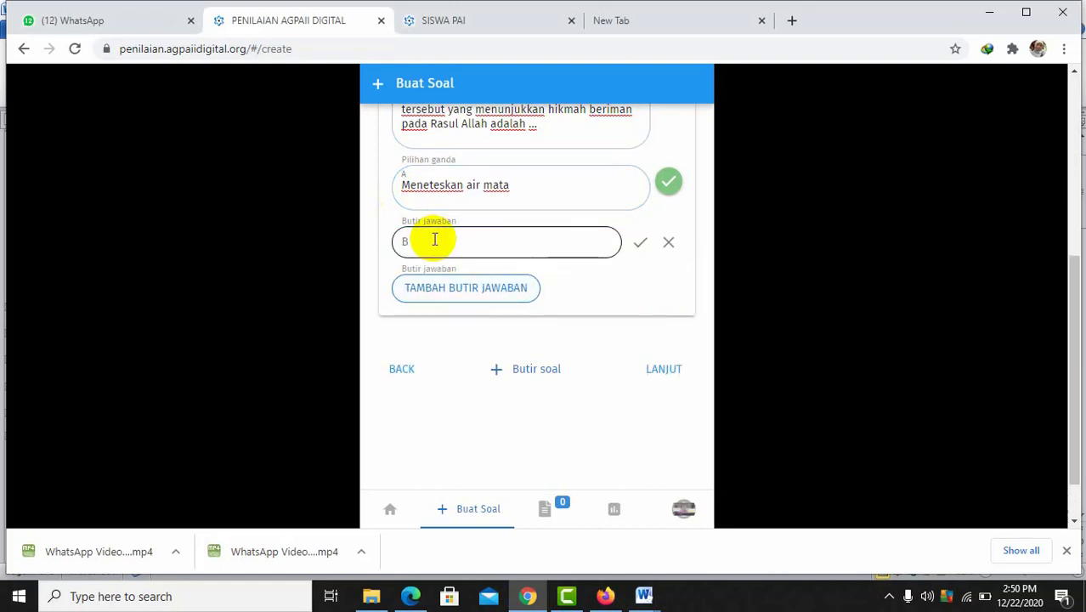
pyautogui.click(434, 241)
pyautogui.hotkey('ctrl', 'v')
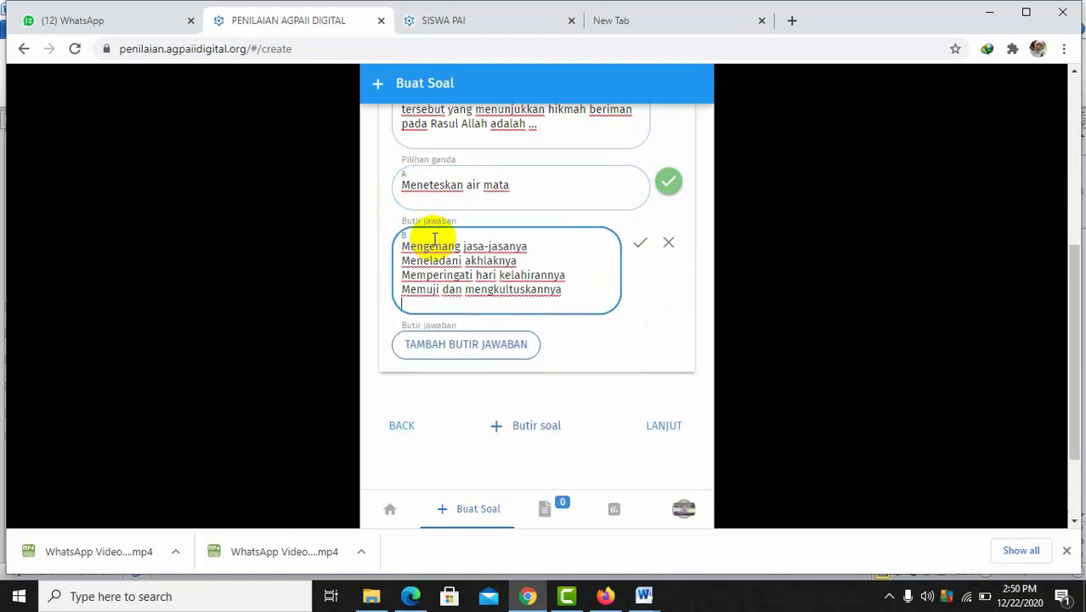
pyautogui.hotkey('shift', 'Down')
pyautogui.hotkey('shift', 'Down')
pyautogui.hotkey('shift', 'Down')
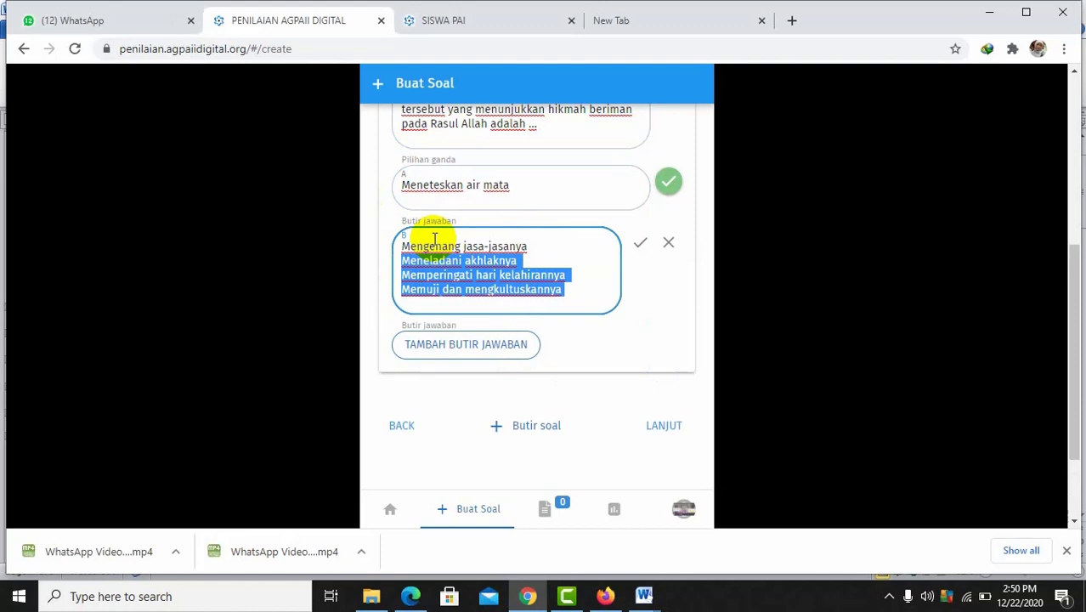
pyautogui.hotkey('ctrl', 'x')
# Add answer choice C, paste the remaining lines into it, and cut everything after "Meneladani akhlaknya".
pyautogui.click(466, 316)
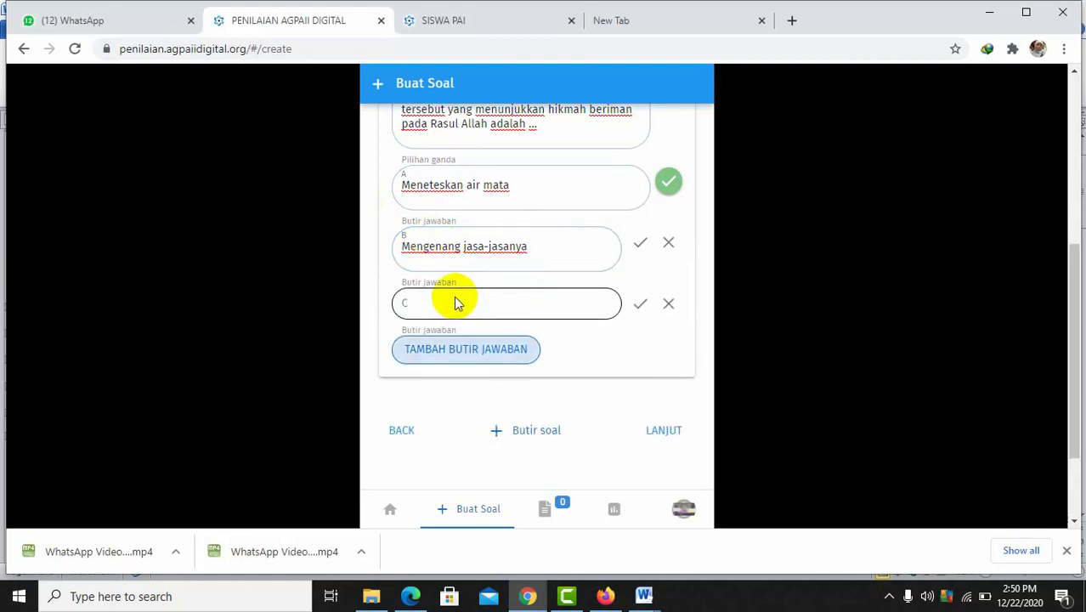
pyautogui.click(450, 303)
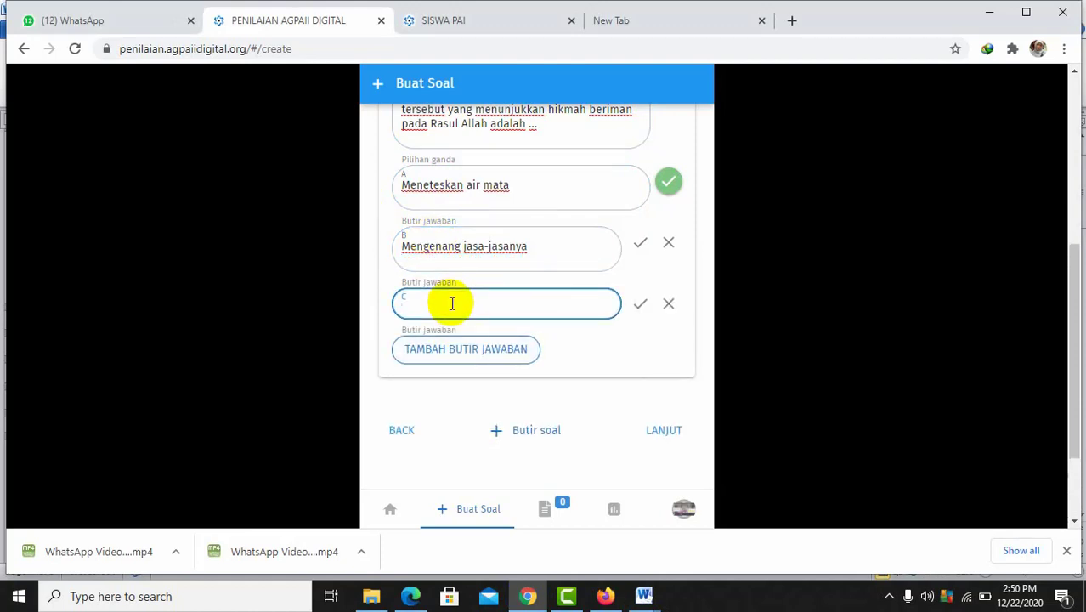
pyautogui.hotkey('ctrl', 'v')
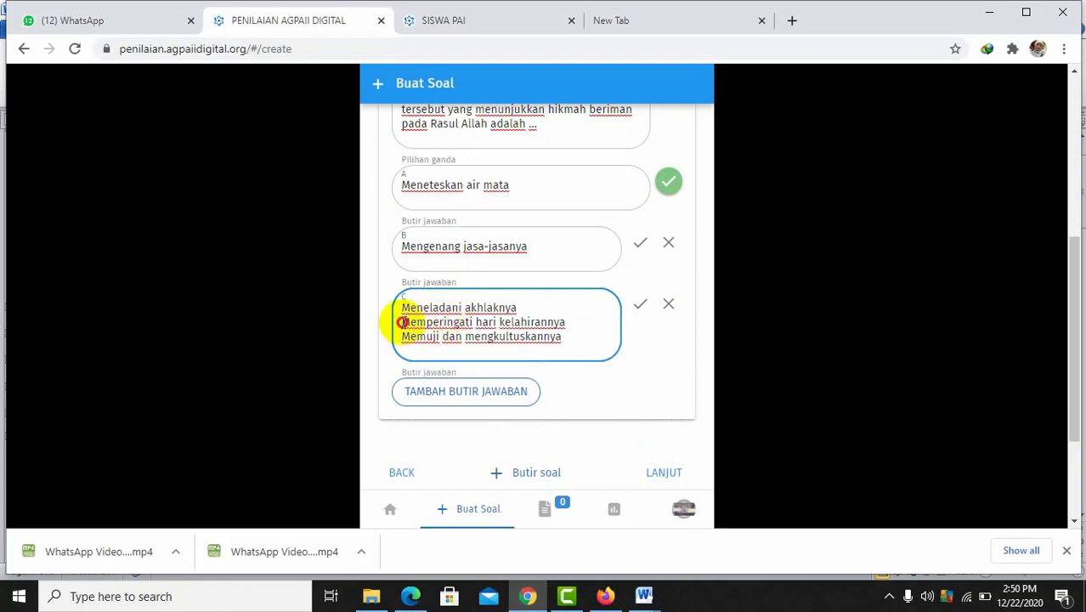
pyautogui.hotkey('shift', 'Down')
pyautogui.hotkey('shift', 'Down')
pyautogui.hotkey('ctrl', 'x')
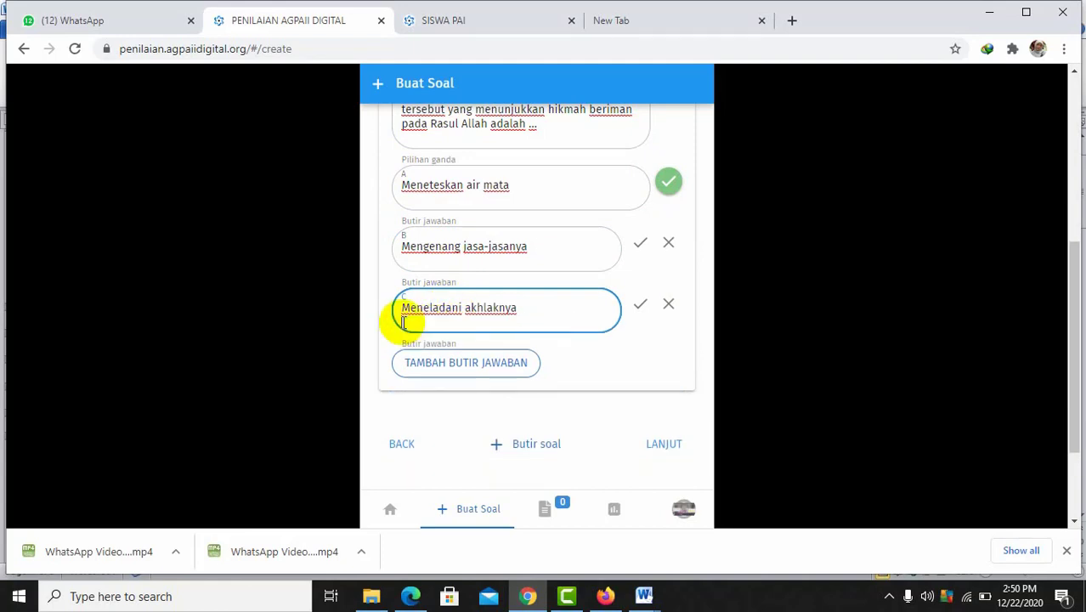
# Split the remaining lines into new answer choices D, "Memperingati hari kelahirannya", and E, "Memuji dan mengkultuskannya".
pyautogui.click(427, 363)
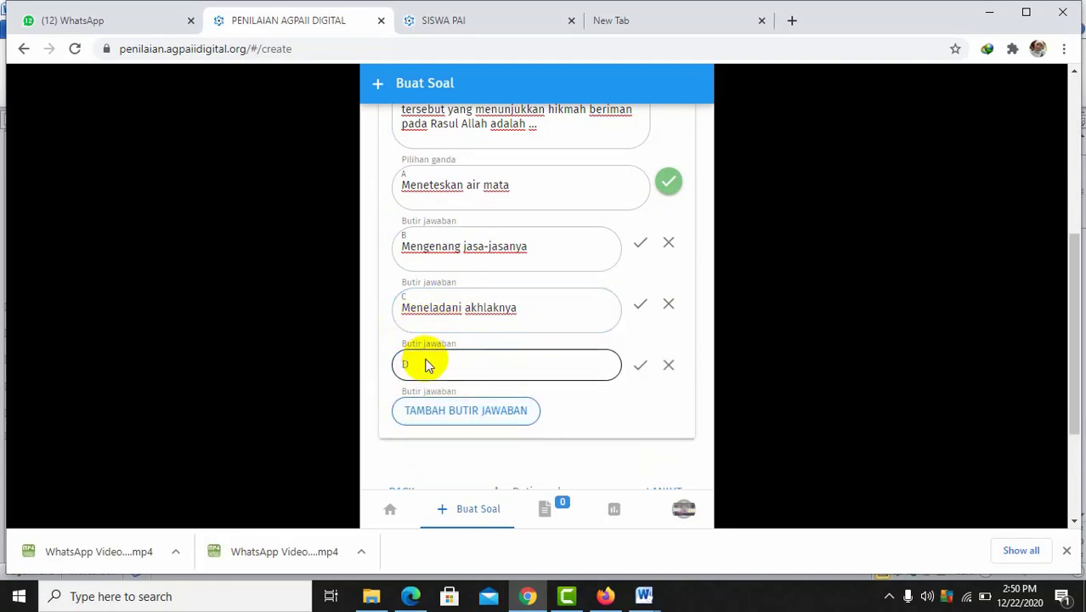
pyautogui.hotkey('ctrl', 'v')
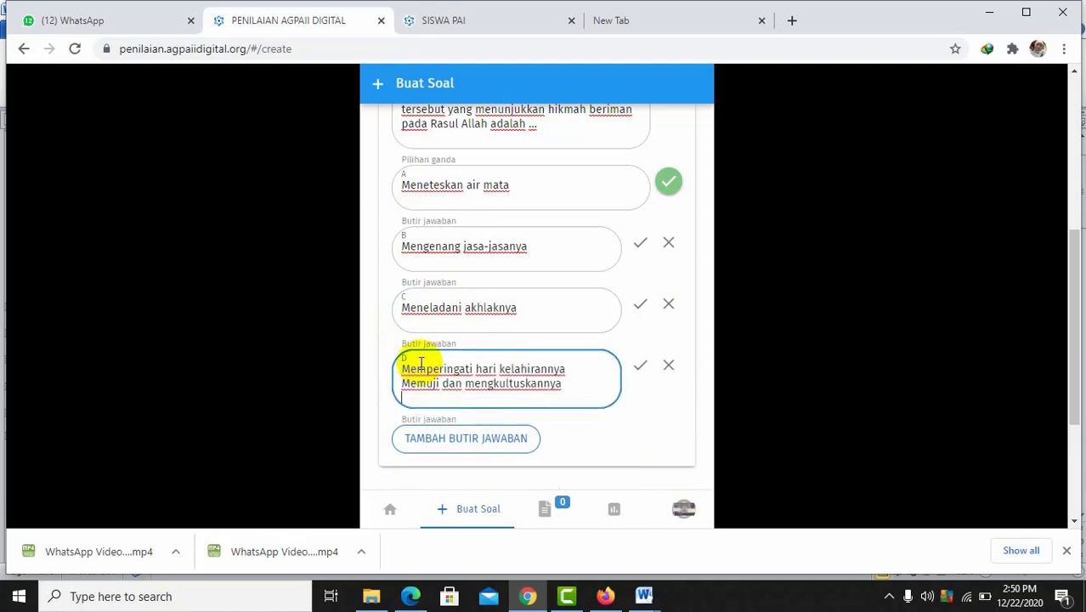
pyautogui.hotkey('shift', 'End')
pyautogui.press('BackSpace')
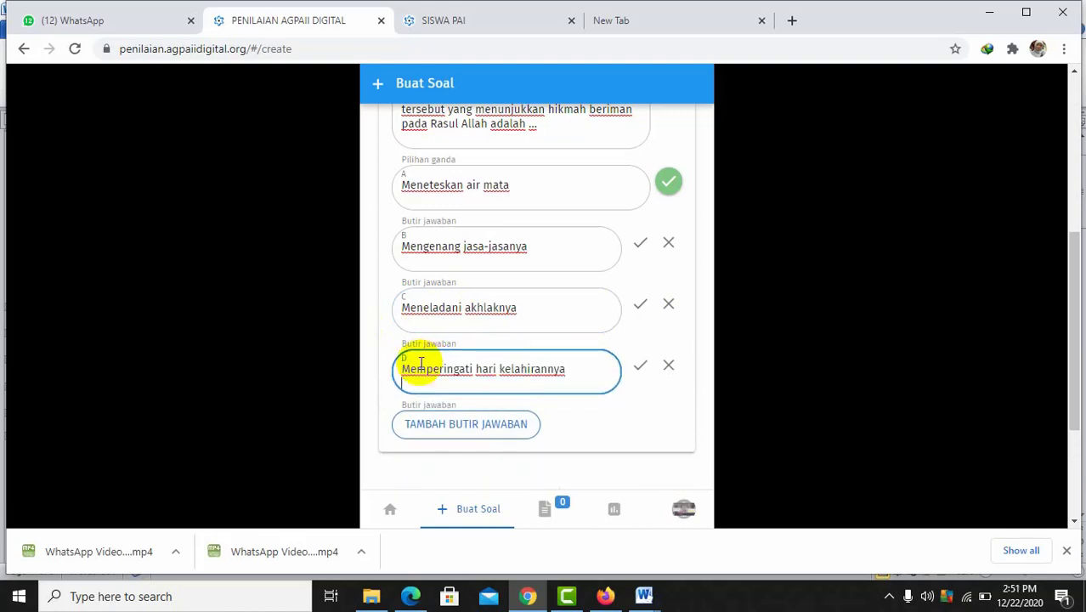
pyautogui.click(443, 429)
pyautogui.click(442, 428)
pyautogui.hotkey('ctrl', 'v')
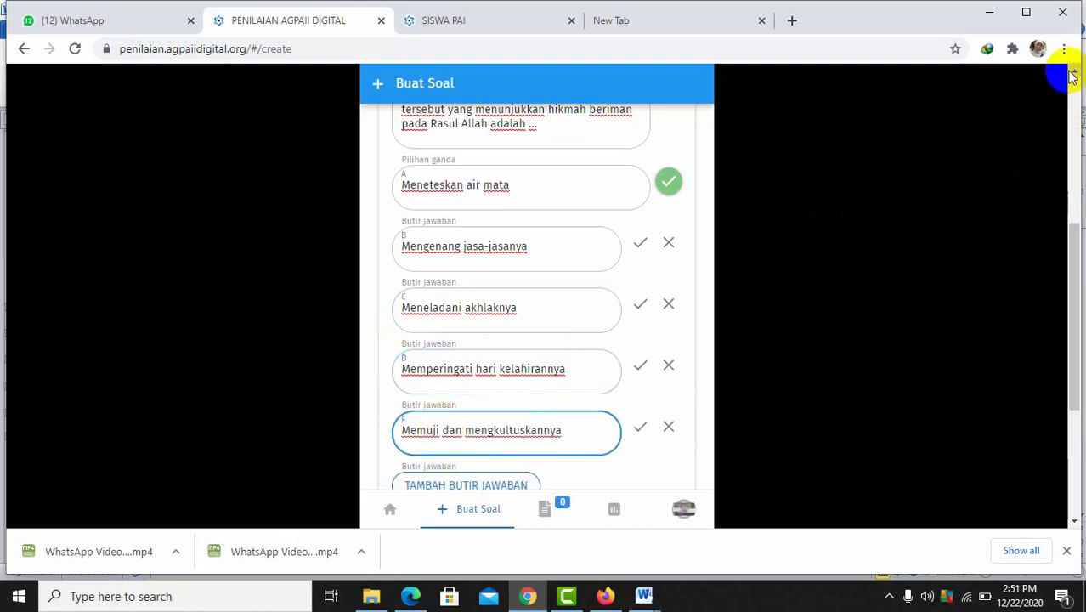
# Review the Soal 1 text and mark answer C, "Meneladani akhlaknya", as the correct choice.
pyautogui.scroll(3, 1073, 74)
pyautogui.scroll(1, 1072, 75)
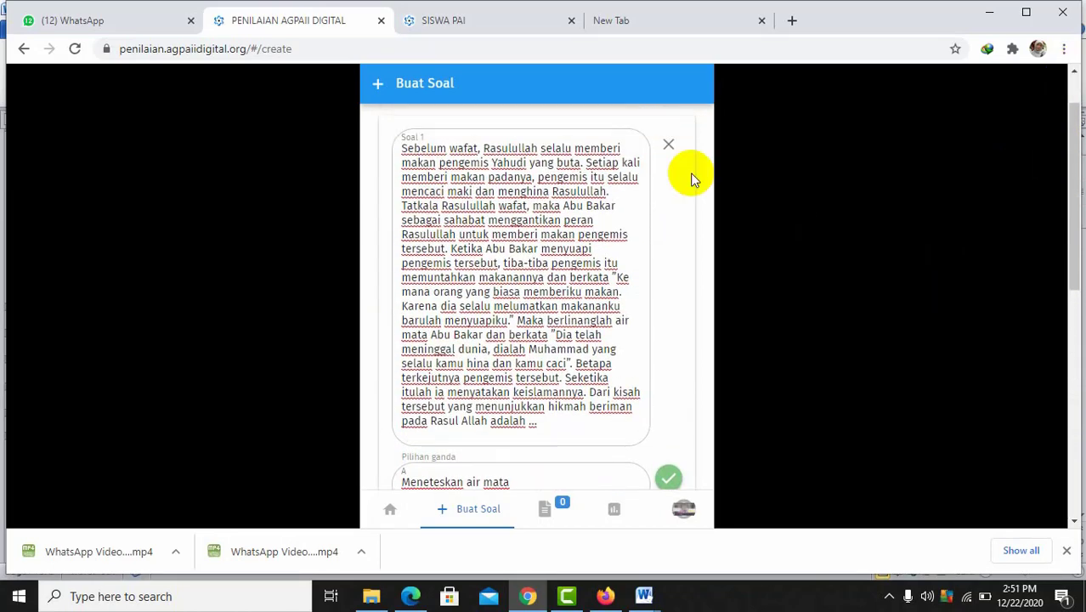
pyautogui.click(595, 363)
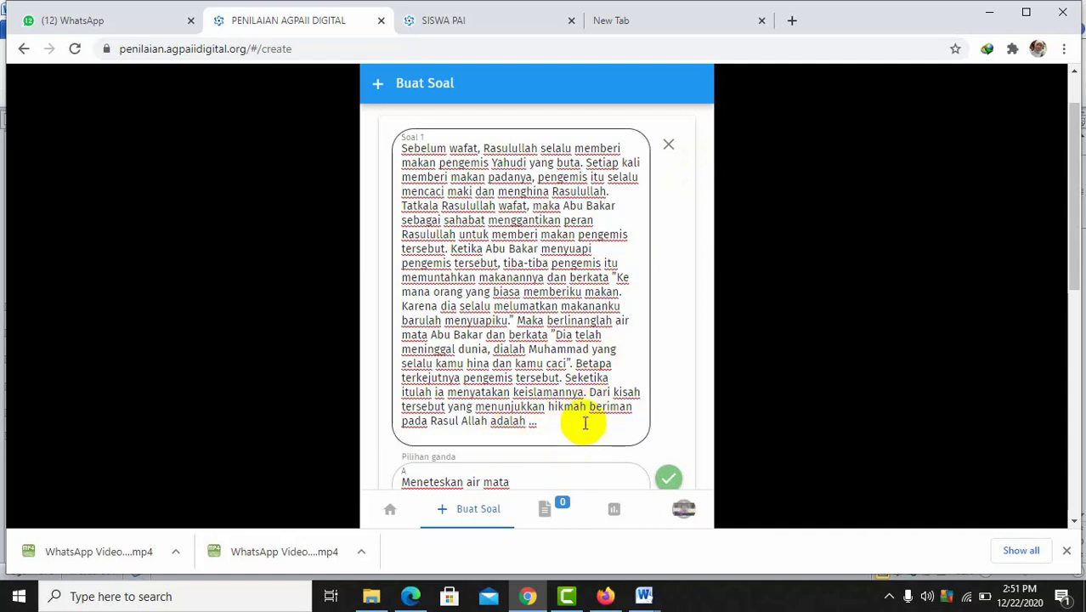
pyautogui.click(1074, 523)
pyautogui.click(1074, 523)
pyautogui.click(1075, 523)
pyautogui.click(1074, 523)
pyautogui.click(1075, 523)
pyautogui.click(1074, 523)
pyautogui.click(1074, 522)
pyautogui.click(1074, 522)
pyautogui.click(1074, 523)
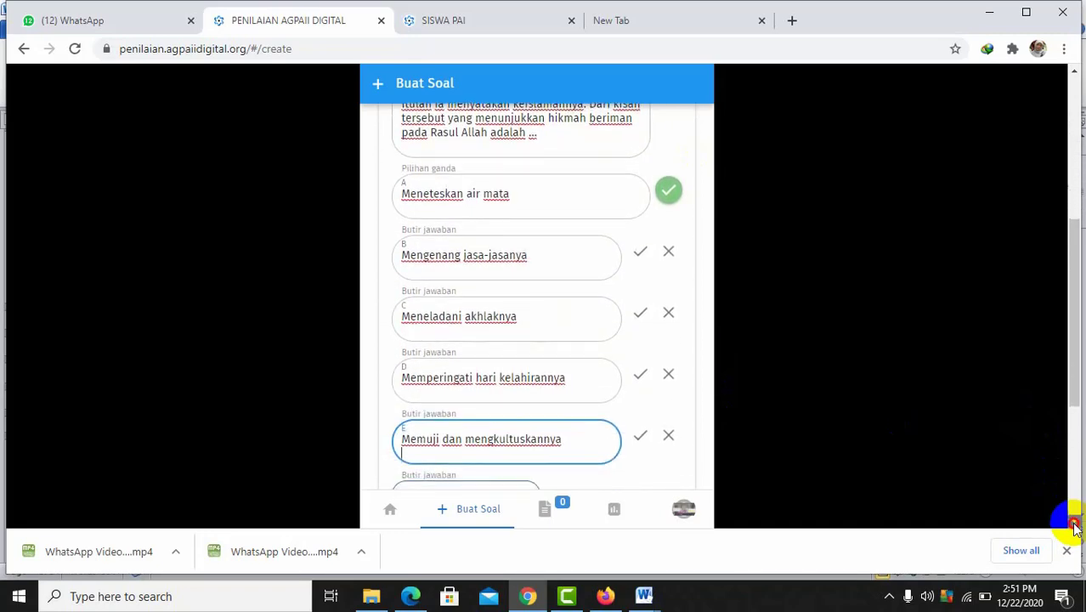
pyautogui.click(1074, 523)
pyautogui.click(1074, 522)
pyautogui.click(1074, 522)
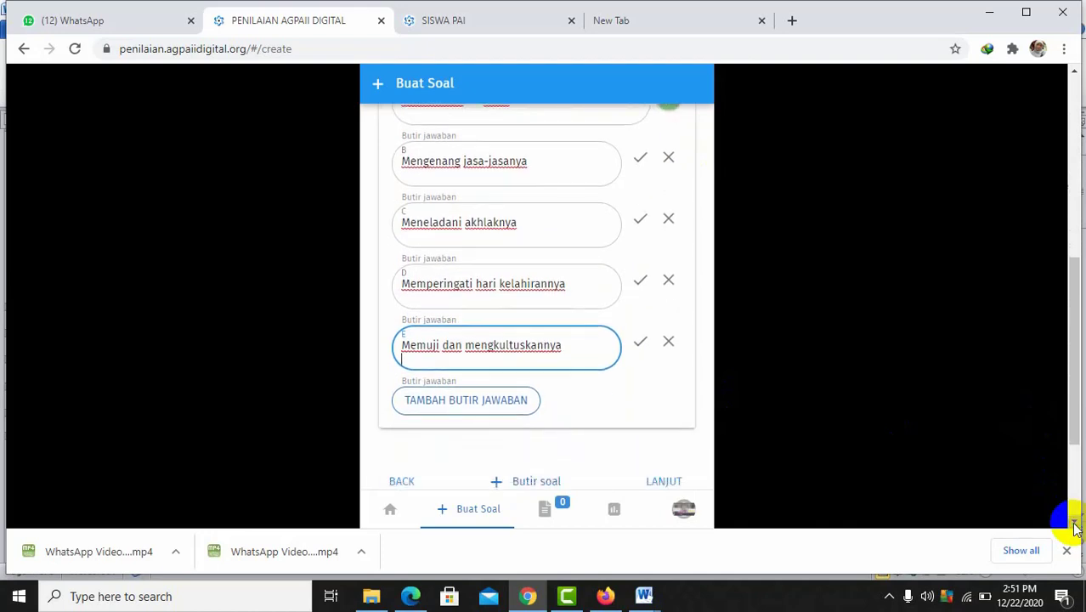
pyautogui.click(641, 223)
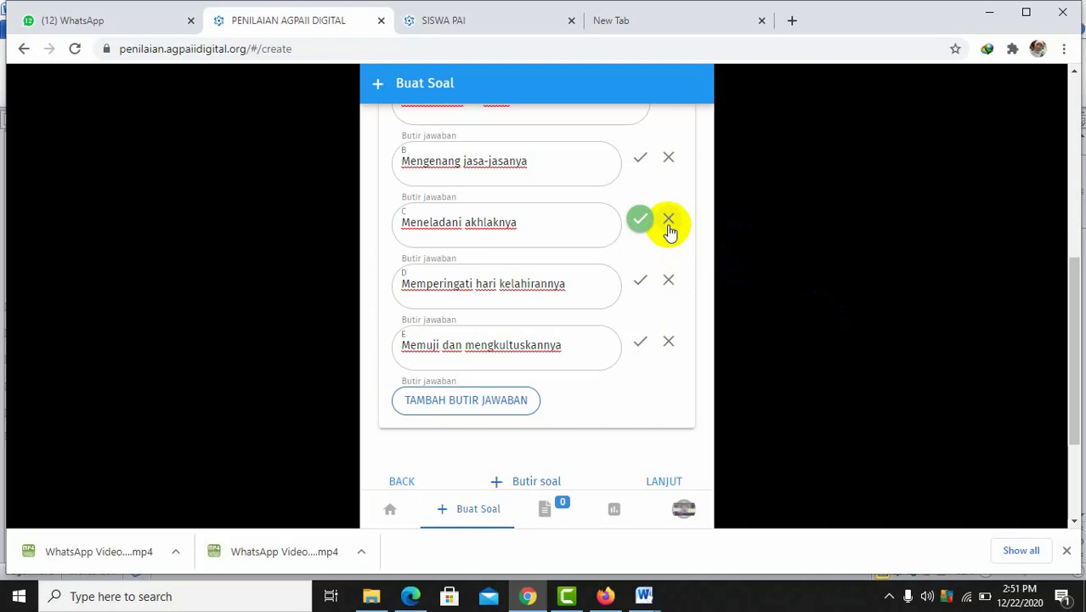
pyautogui.click(492, 344)
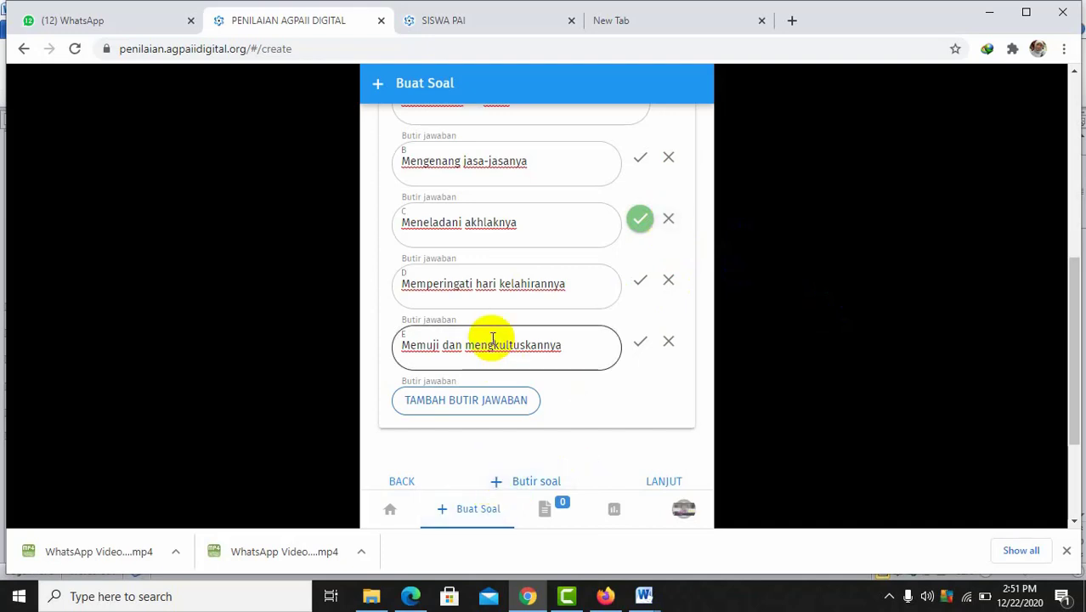
# Look at the available question item type and the Finish stage, and go back to the Buat stage.
pyautogui.click(501, 482)
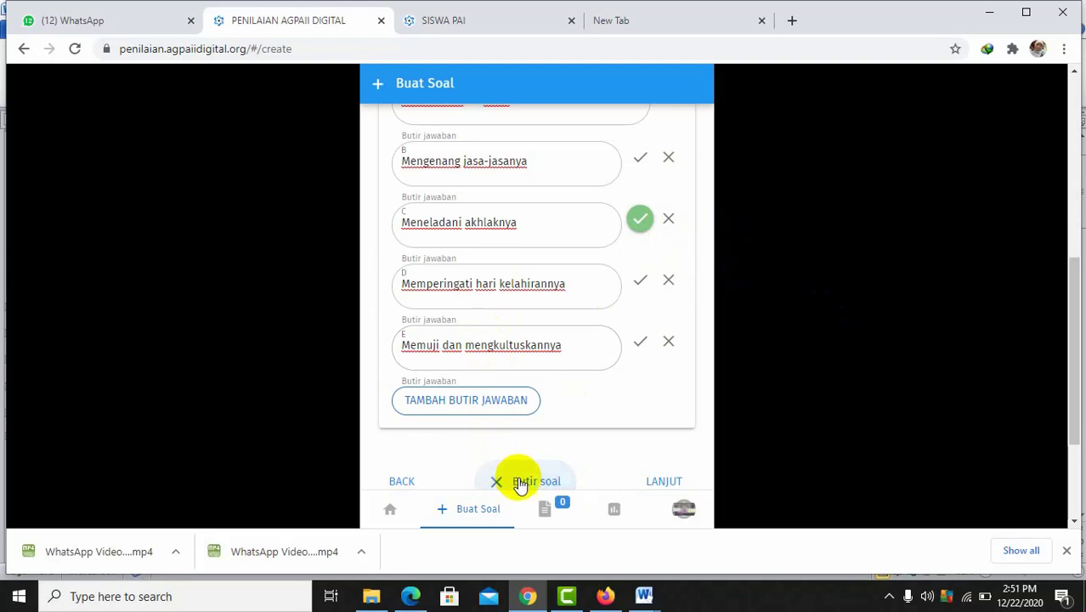
pyautogui.moveTo(1075, 276); pyautogui.dragTo(843, 395)
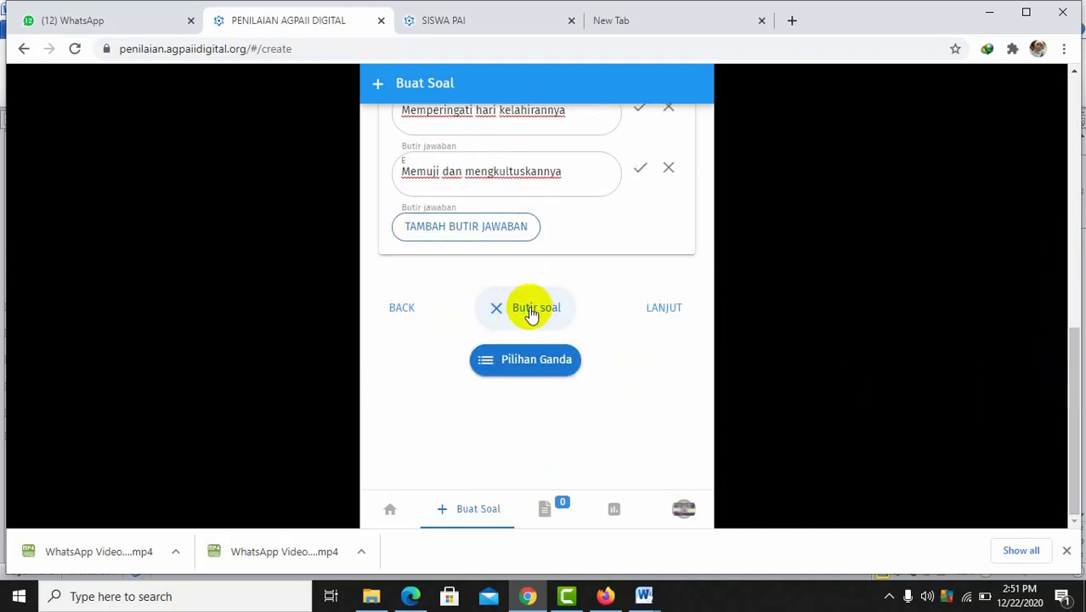
pyautogui.click(664, 311)
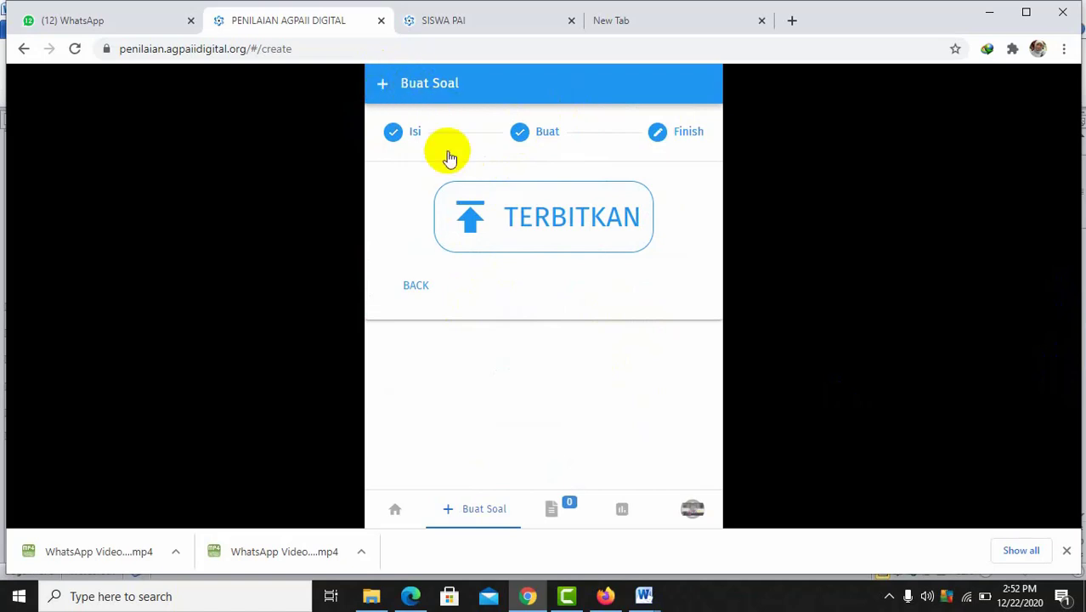
pyautogui.click(476, 510)
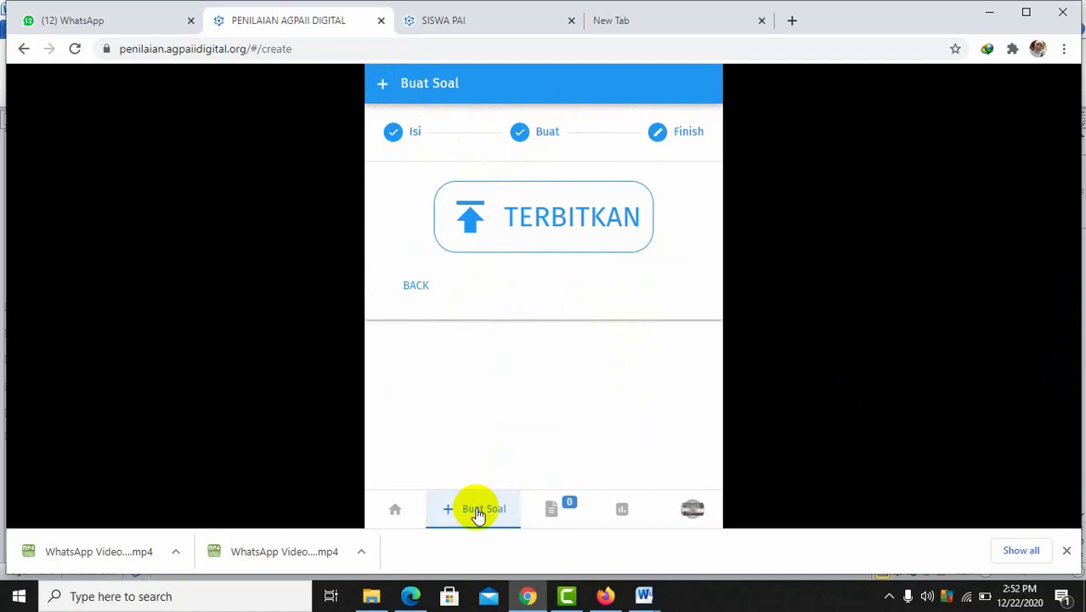
pyautogui.click(417, 287)
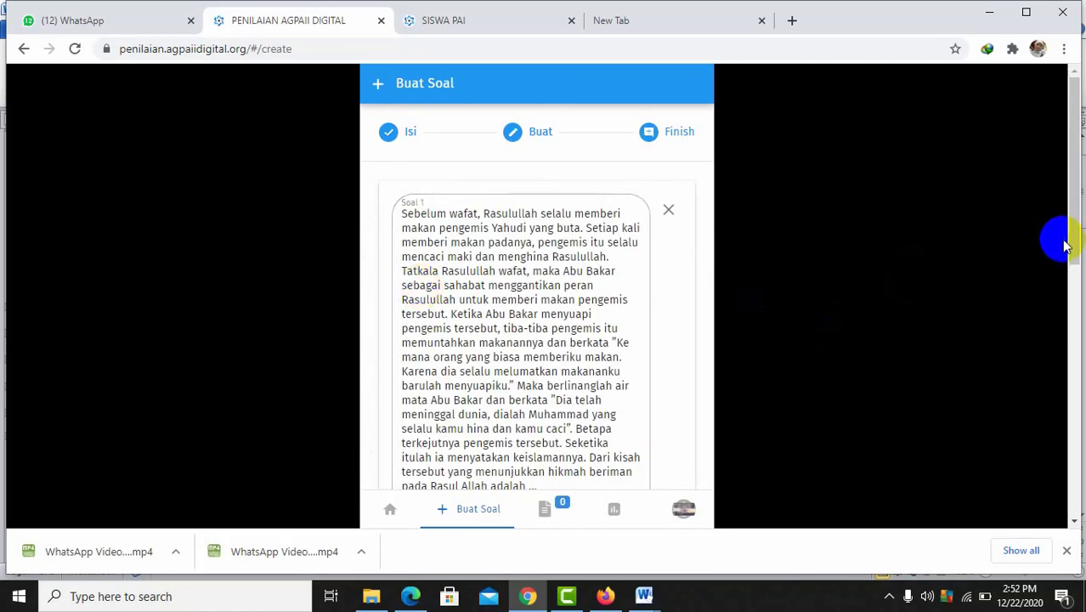
# Add a second Pilihan Ganda question item below Soal 1 and activate its Soal 2 text field.
pyautogui.moveTo(1073, 227); pyautogui.dragTo(1072, 465)
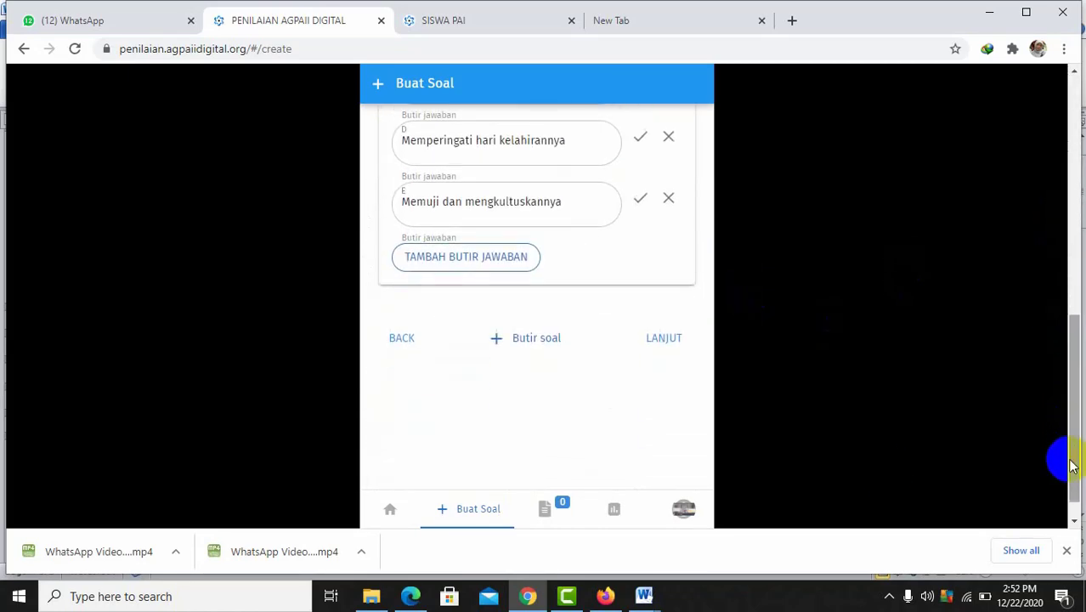
pyautogui.click(501, 343)
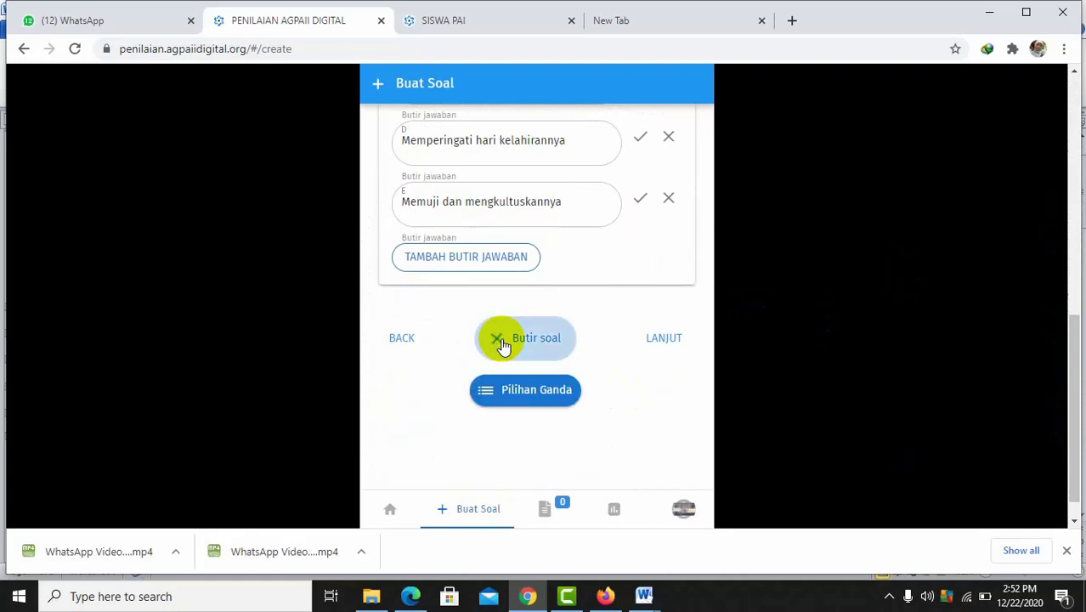
pyautogui.click(508, 391)
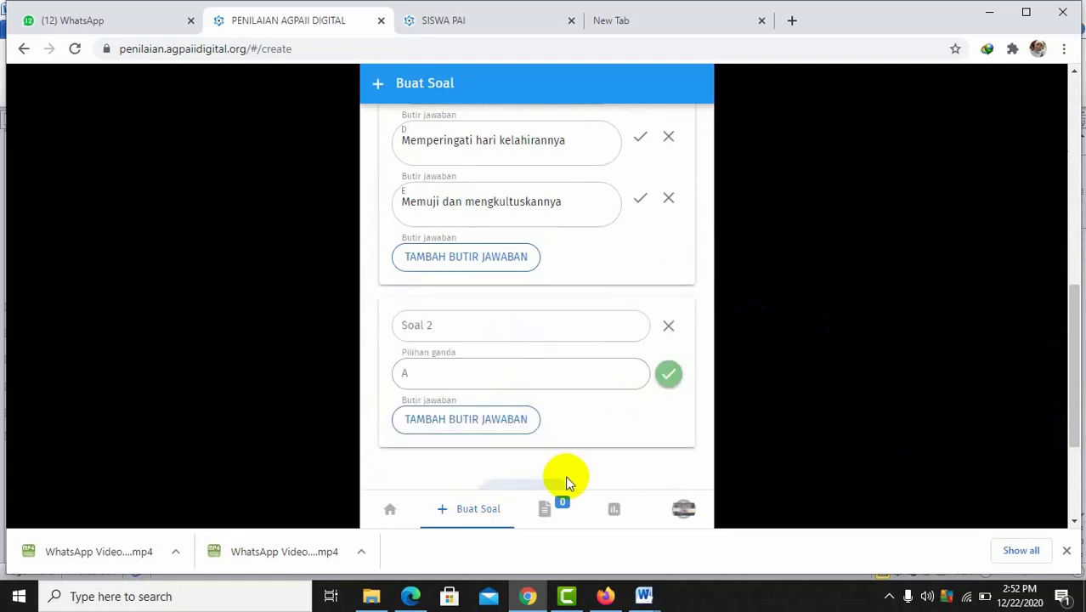
pyautogui.click(436, 327)
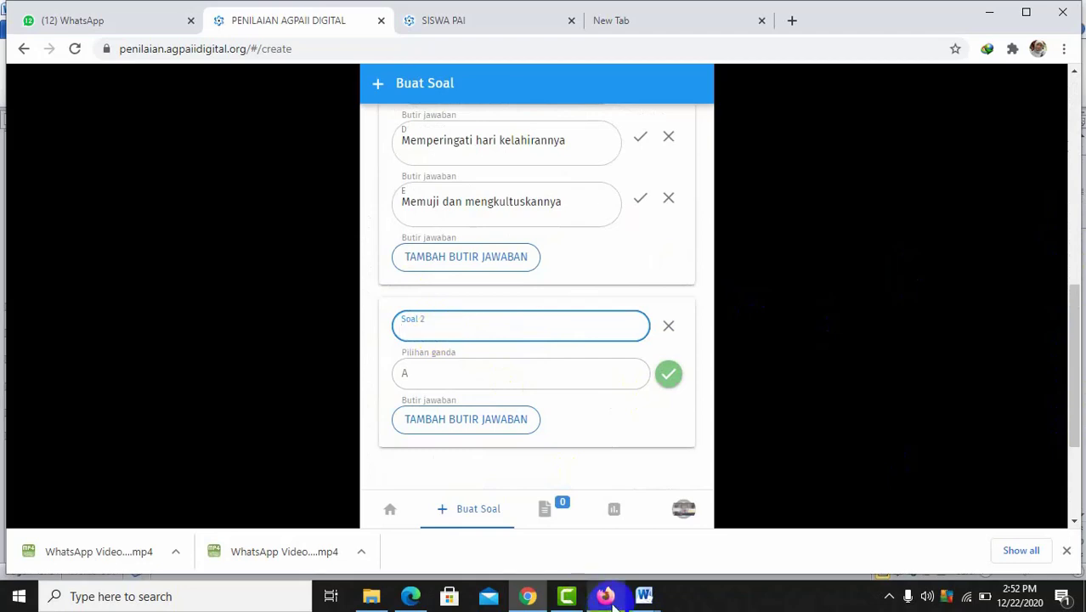
# Switch to Document2 in Word, copy the second question's text through "berati ...", and return to the question form in Chrome.
pyautogui.click(643, 595)
pyautogui.click(691, 518)
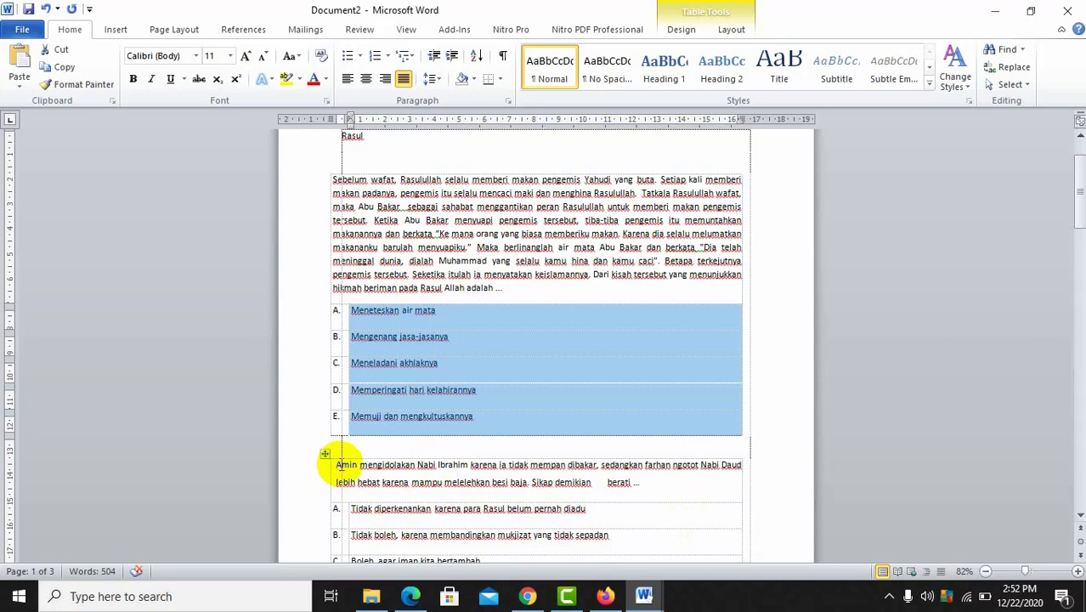
pyautogui.click(339, 465)
pyautogui.hotkey('shift', 'Down')
pyautogui.hotkey('shift', 'Down')
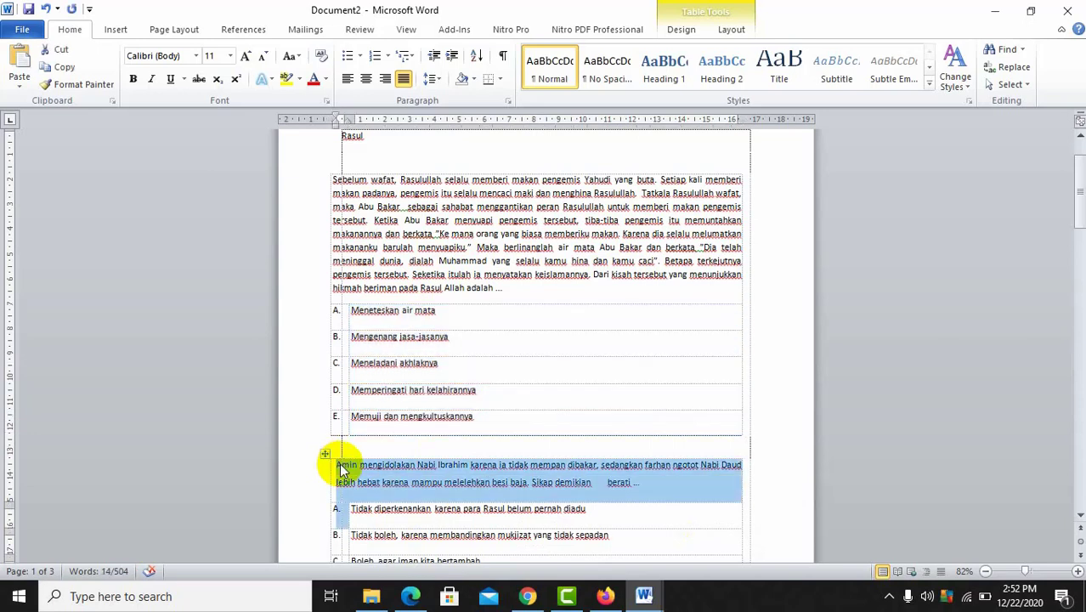
pyautogui.hotkey('shift', 'Left')
pyautogui.hotkey('shift', 'Left')
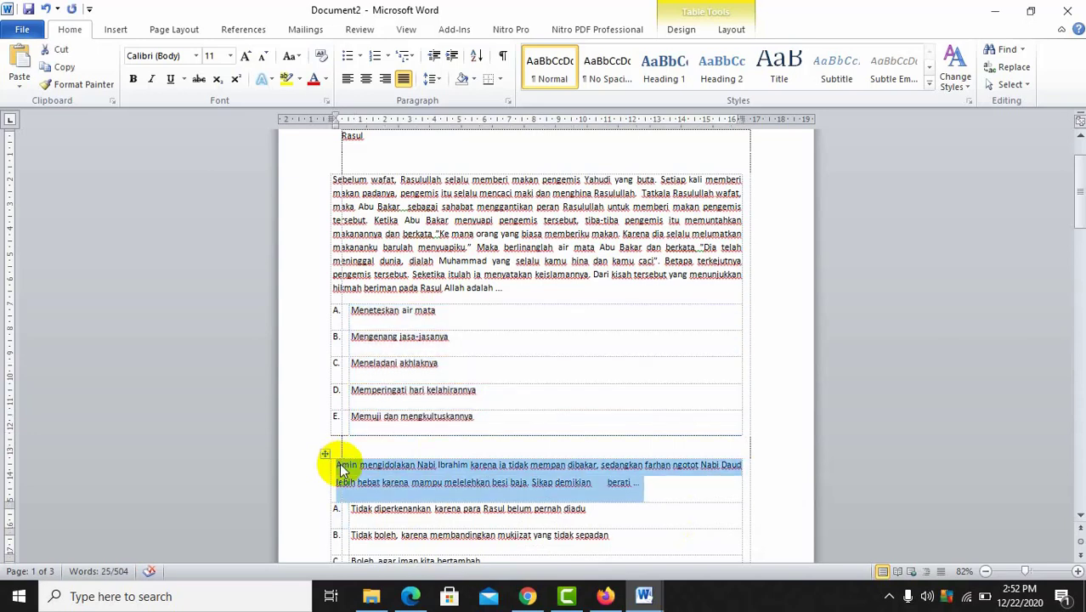
pyautogui.click(643, 598)
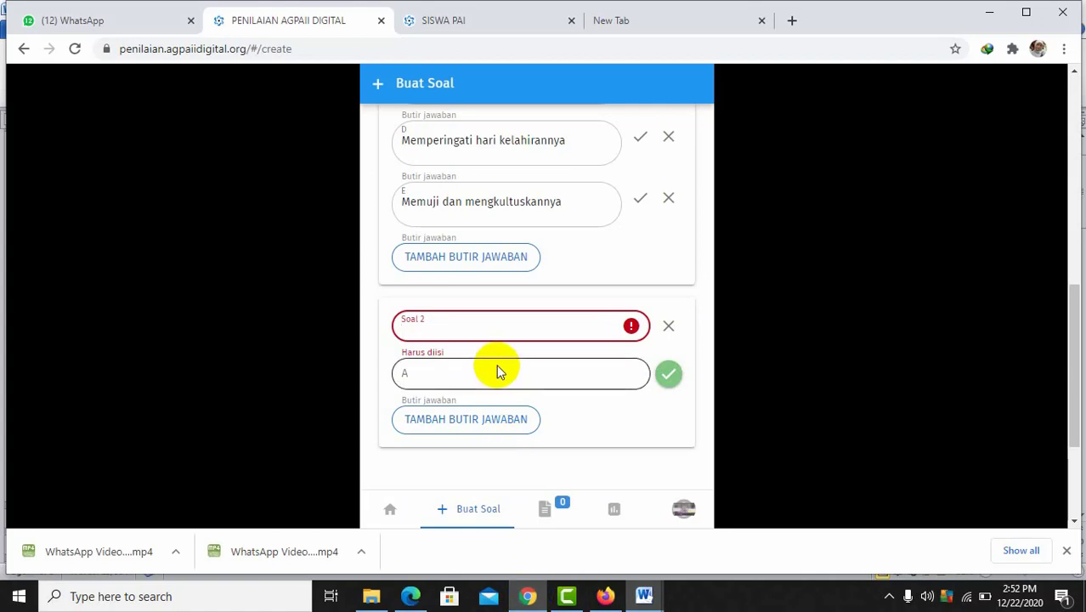
# Paste the copied question into Soal 2 and replace the word "berati" before the ellipsis with "menunjukkan".
pyautogui.write('Amin mengidolakan Nabi Ibrahim karena ia tidak mempan dibakar, sedangkan farhan ngotot Nabi Daud lebih hebat karena mampu melelehkan besi baja. Sikap demikian berati ...')
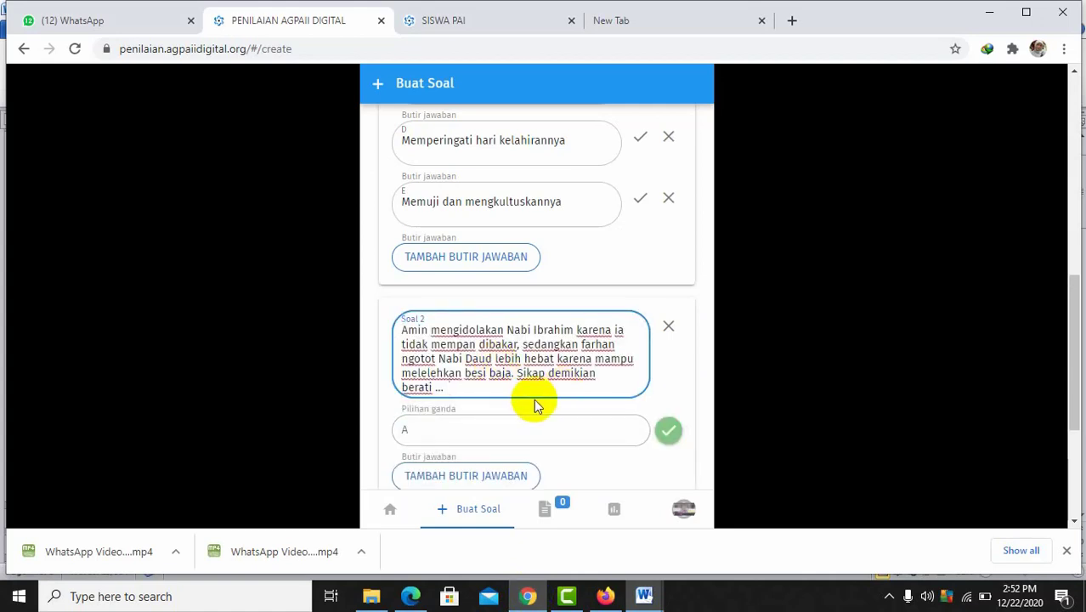
pyautogui.press('Left')
pyautogui.press('Left')
pyautogui.press('Left')
pyautogui.press('Left')
pyautogui.press('Left')
pyautogui.press('Left')
pyautogui.press('Left')
pyautogui.press('Left')
pyautogui.press('Left')
pyautogui.press('Left')
pyautogui.write('menu')
pyautogui.write('njukkan')
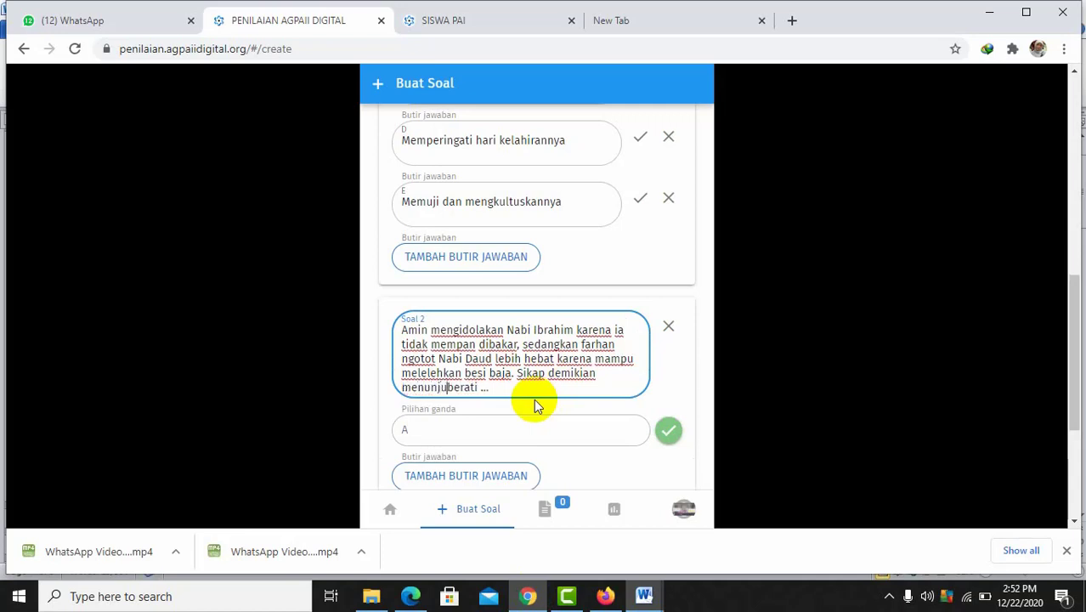
pyautogui.hotkey('shift', 'Right')
pyautogui.hotkey('shift', 'Right')
pyautogui.hotkey('shift', 'Right')
pyautogui.hotkey('shift', 'Right')
pyautogui.hotkey('shift', 'Right')
pyautogui.hotkey('shift', 'Right')
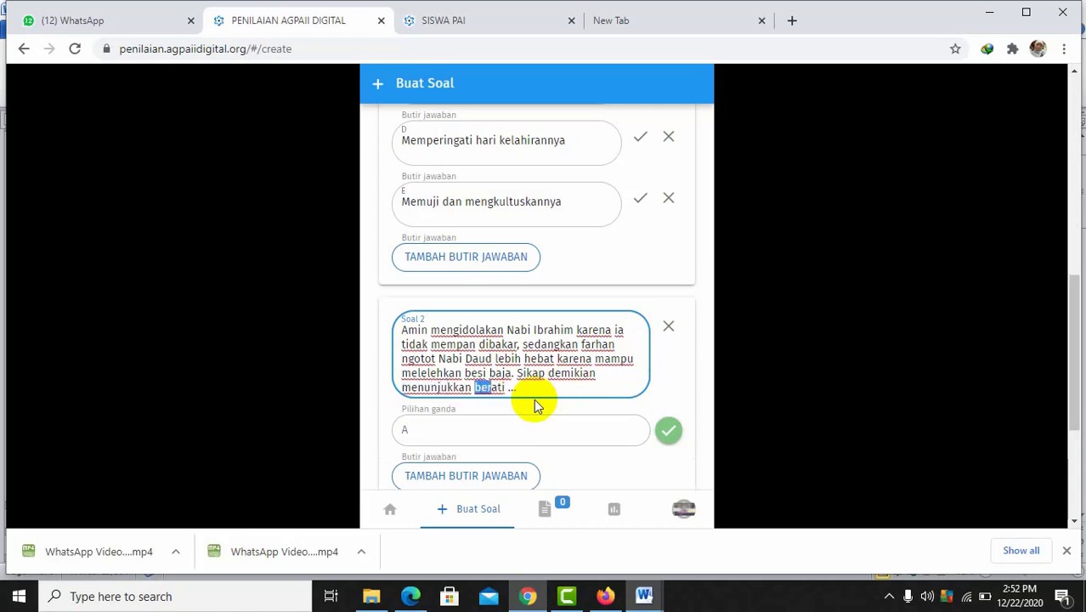
pyautogui.press('BackSpace')
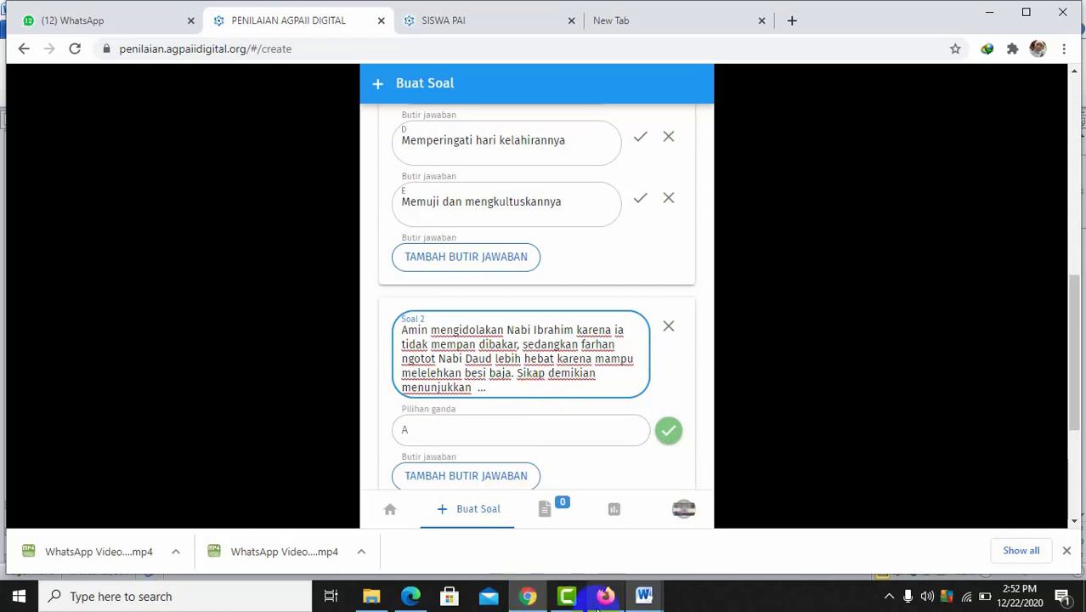
# Switch to Document2 in Word, copy the five answer choices of the second question, and return to the question form in Chrome.
pyautogui.click(644, 596)
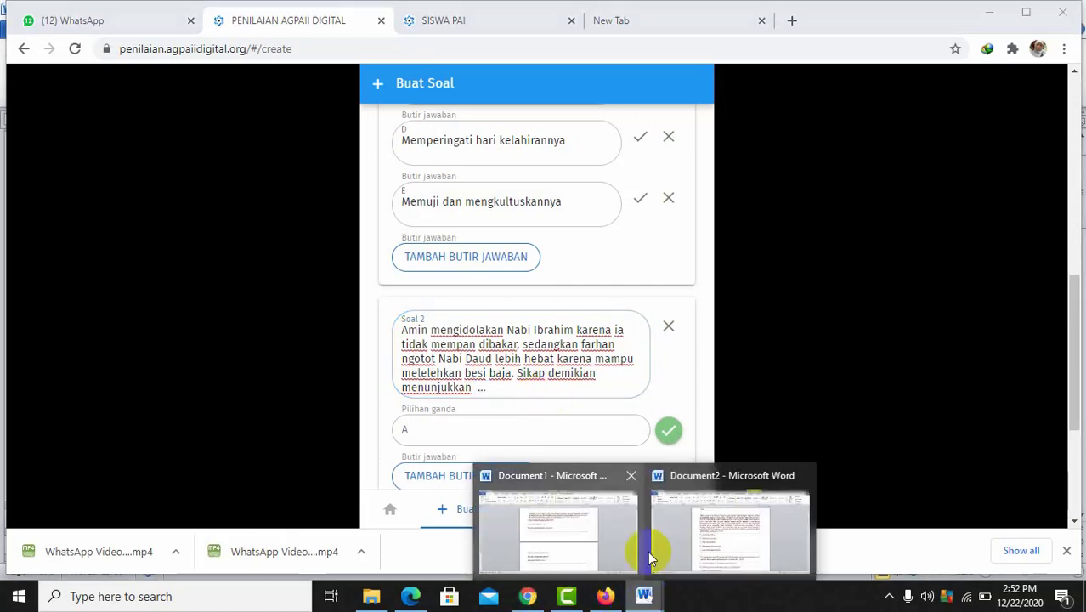
pyautogui.click(717, 535)
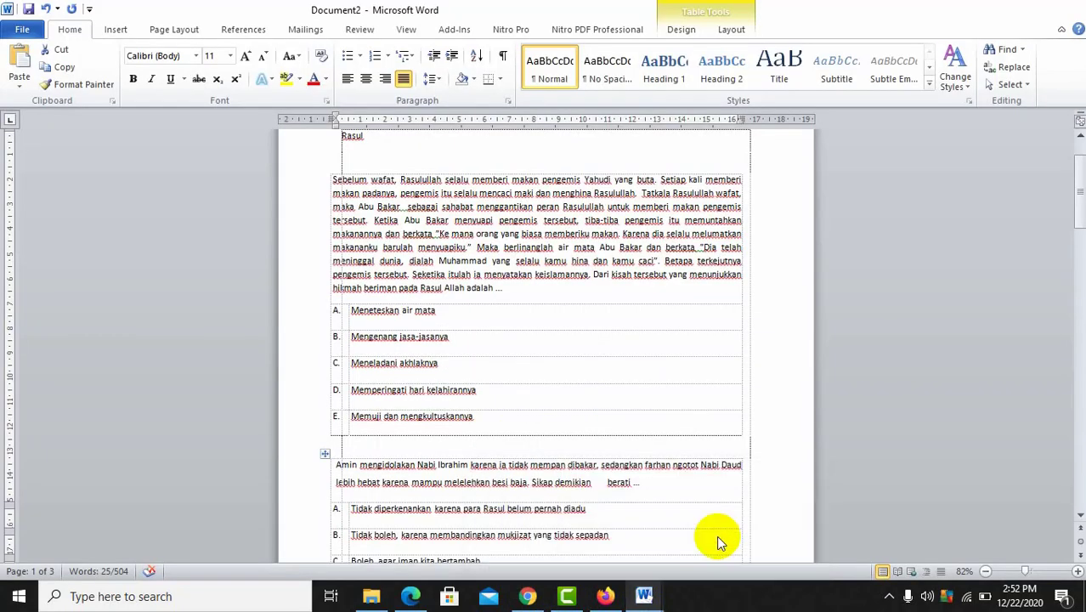
pyautogui.click(348, 510)
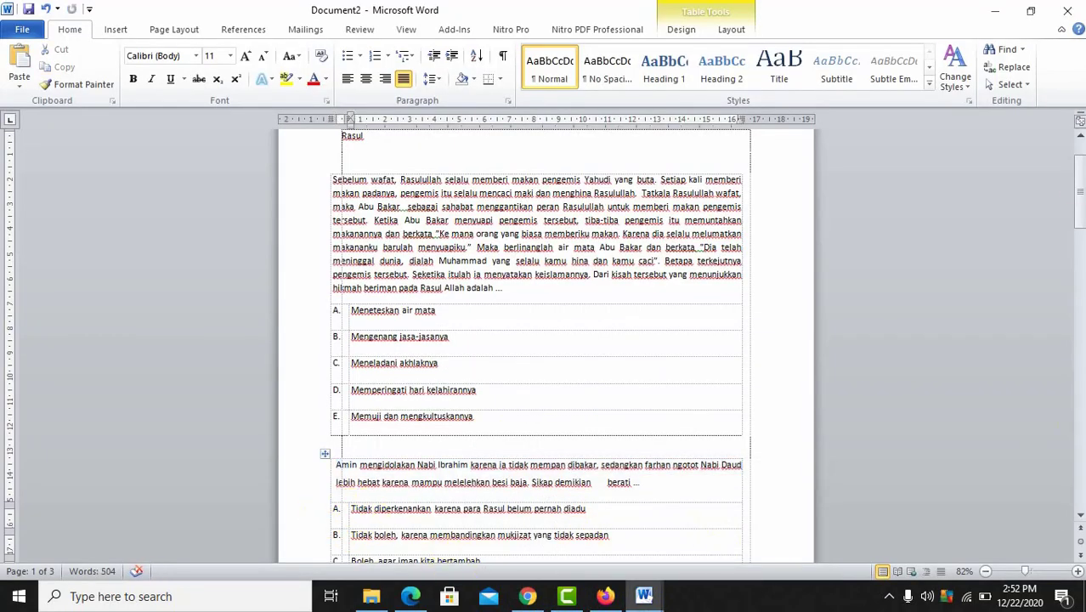
pyautogui.moveTo(1074, 177); pyautogui.dragTo(1079, 230)
pyautogui.keyDown('shift'); pyautogui.click(666, 318); pyautogui.keyUp('shift')
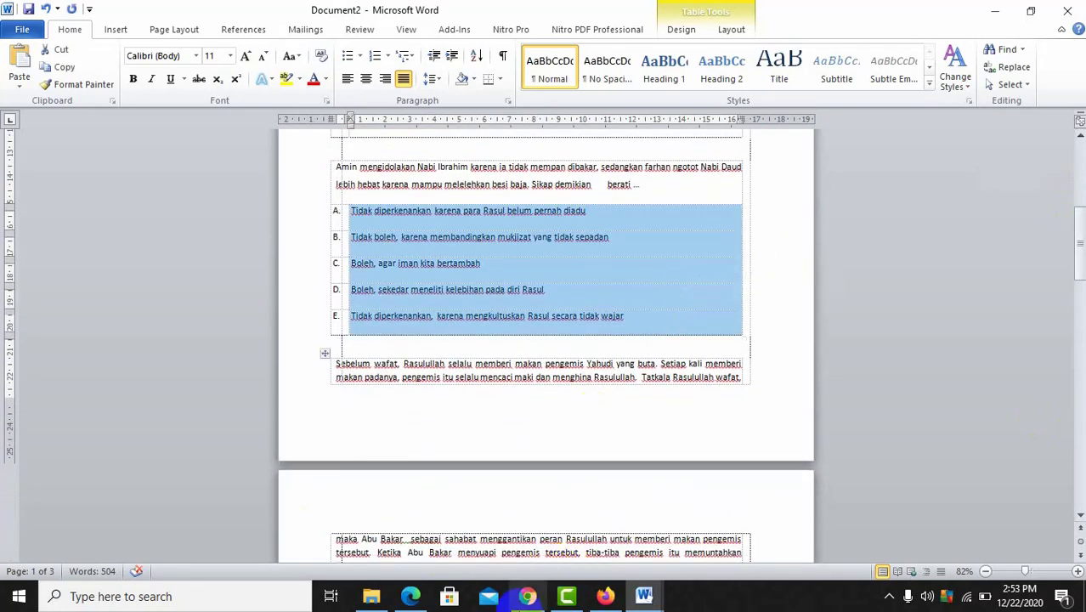
pyautogui.click(528, 596)
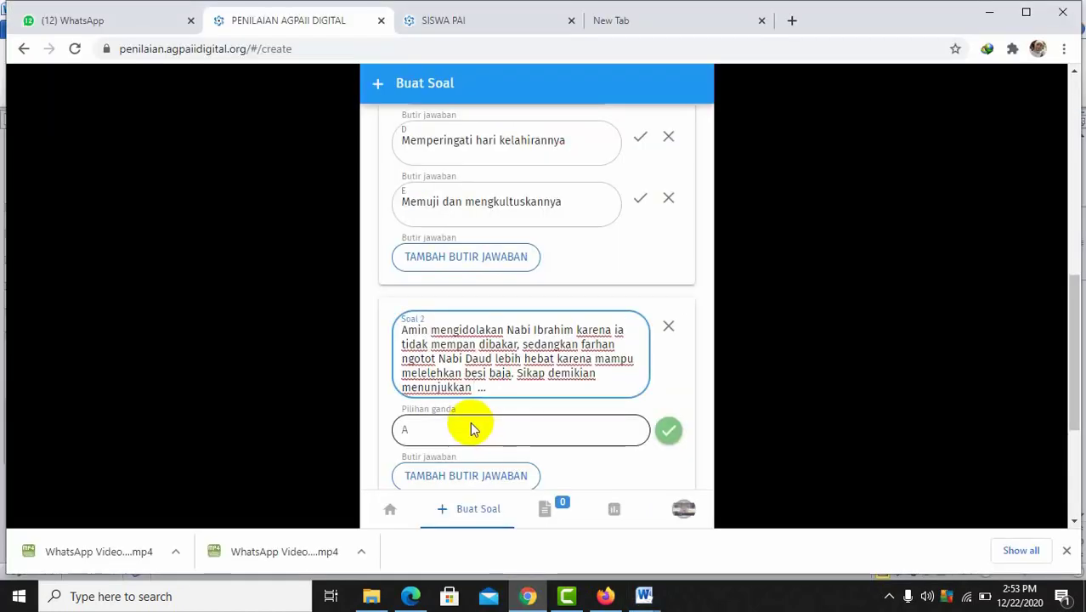
# Paste the choices into answer A of Soal 2 and cut everything after "Tidak diperkenankan karena para Rasul belum pernah diadu".
pyautogui.click(450, 433)
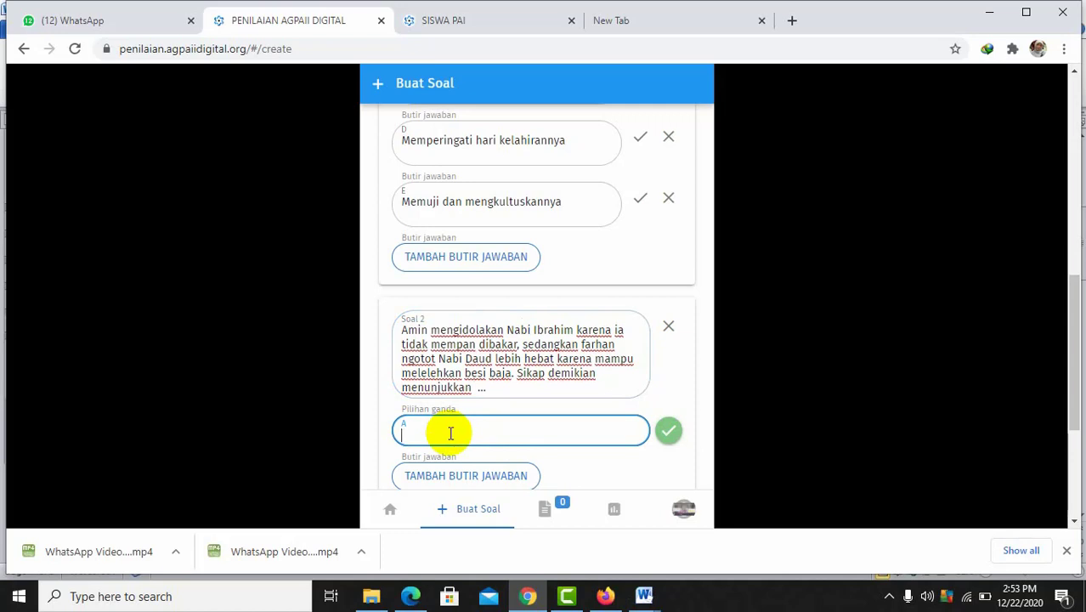
pyautogui.hotkey('ctrl', 'v')
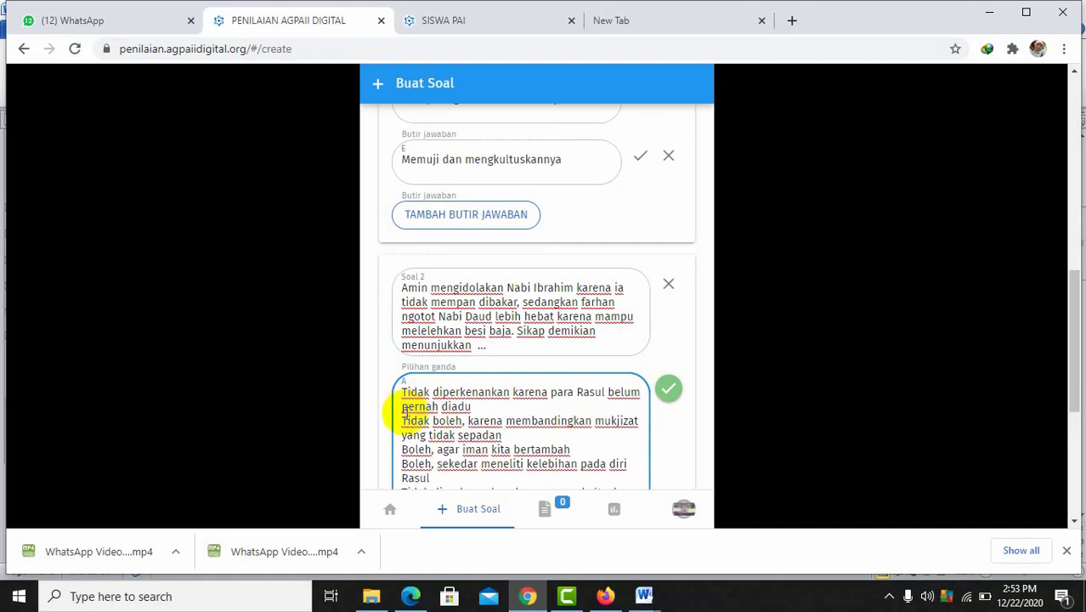
pyautogui.click(403, 421)
pyautogui.hotkey('shift', 'Down')
pyautogui.hotkey('shift', 'Down')
pyautogui.hotkey('shift', 'Down')
pyautogui.hotkey('shift', 'Down')
pyautogui.hotkey('shift', 'Down')
pyautogui.hotkey('shift', 'Down')
pyautogui.hotkey('ctrl', 'c')
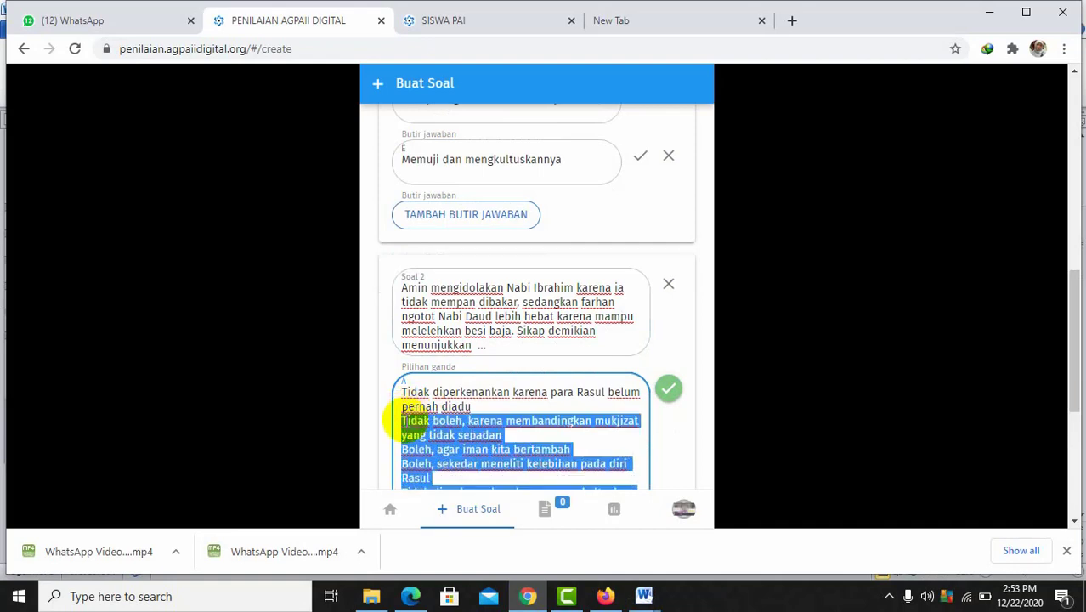
pyautogui.press('BackSpace')
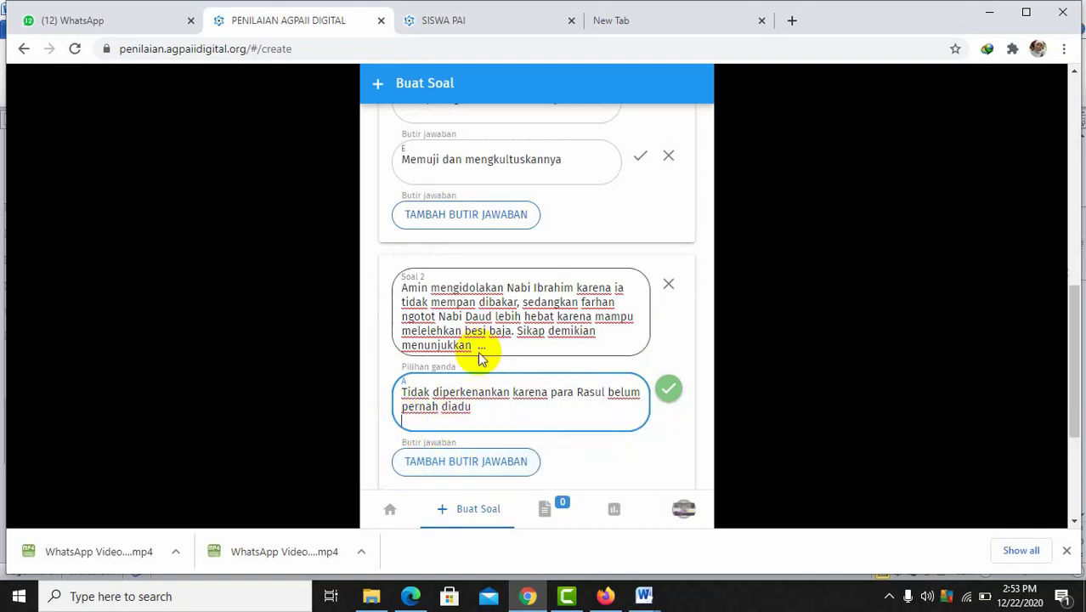
pyautogui.click(404, 344)
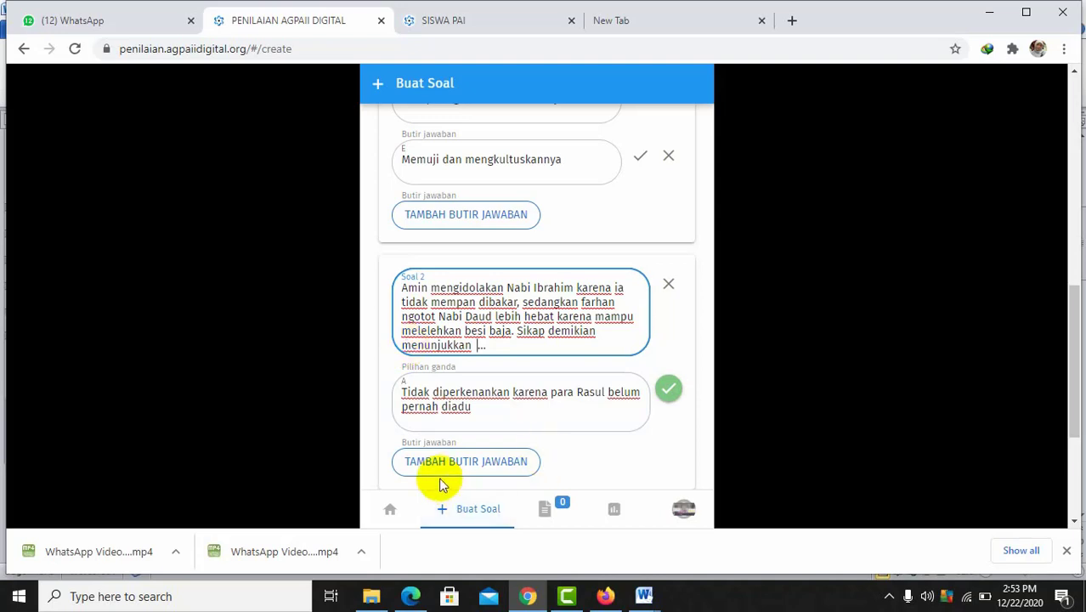
# Add answer B to Soal 2, paste the remaining choices, and cut the text from "Boleh, agar iman kita bertambah" through "Tidak diperkenankan, karena".
pyautogui.click(479, 466)
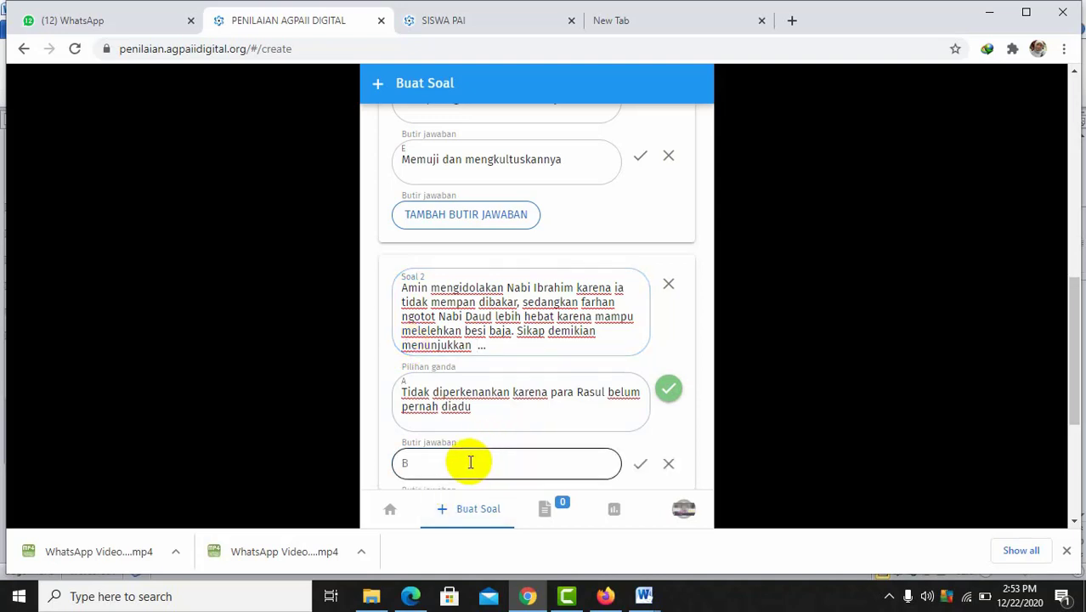
pyautogui.hotkey('ctrl', 'v')
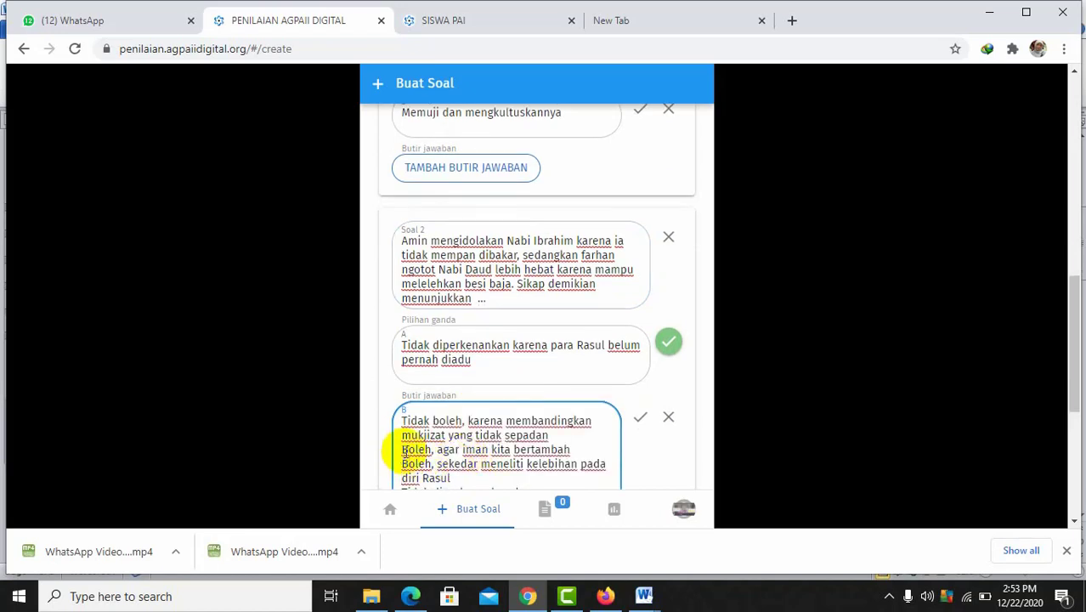
pyautogui.hotkey('shift', 'Down')
pyautogui.hotkey('shift', 'Down')
pyautogui.hotkey('shift', 'Down')
pyautogui.hotkey('shift', 'Down')
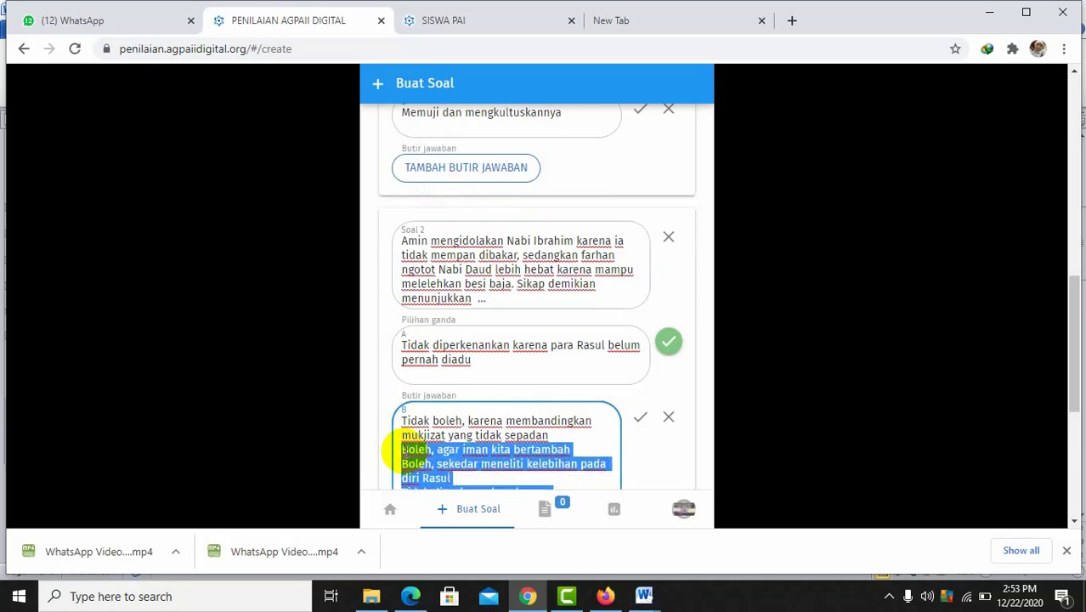
pyautogui.press('BackSpace')
pyautogui.press('Delete')
pyautogui.write('m')
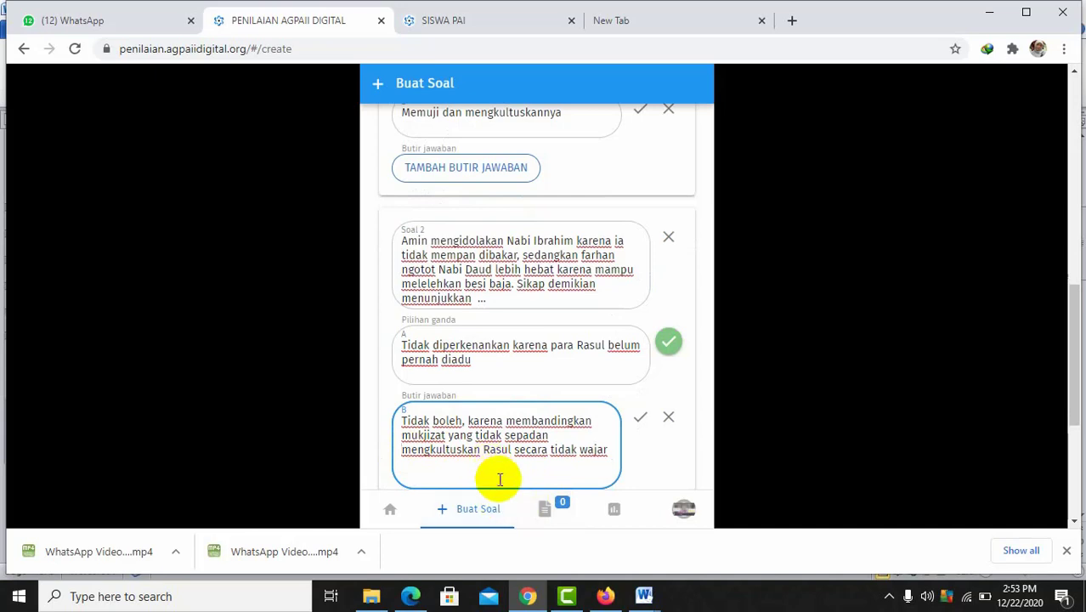
# Add answer C, paste the cut choices into it, and cut everything after "Boleh, agar iman kita bertambah".
pyautogui.click(478, 518)
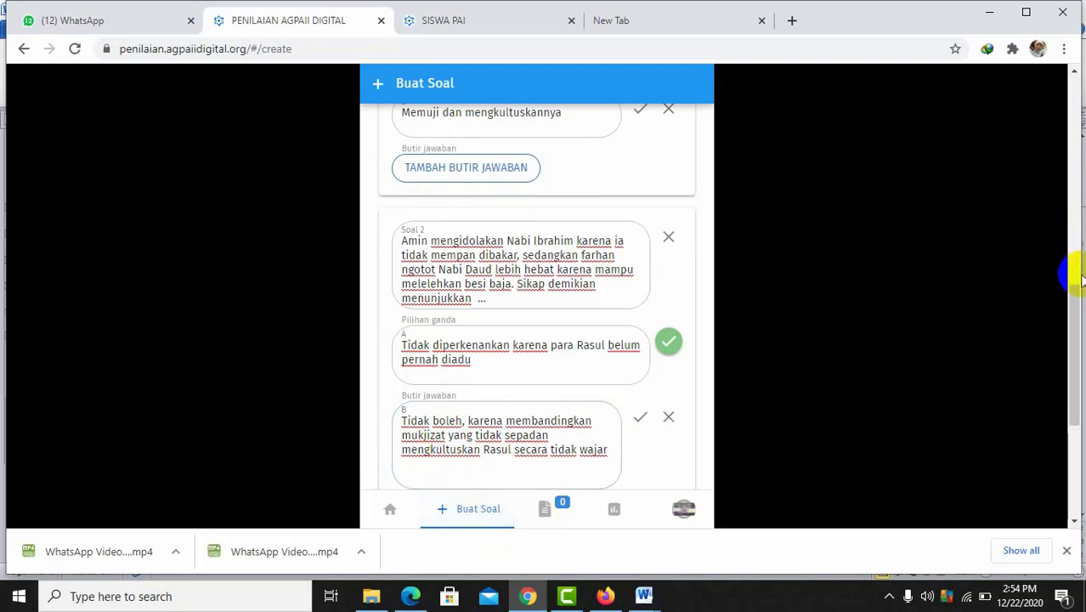
pyautogui.moveTo(1077, 316); pyautogui.dragTo(1066, 391)
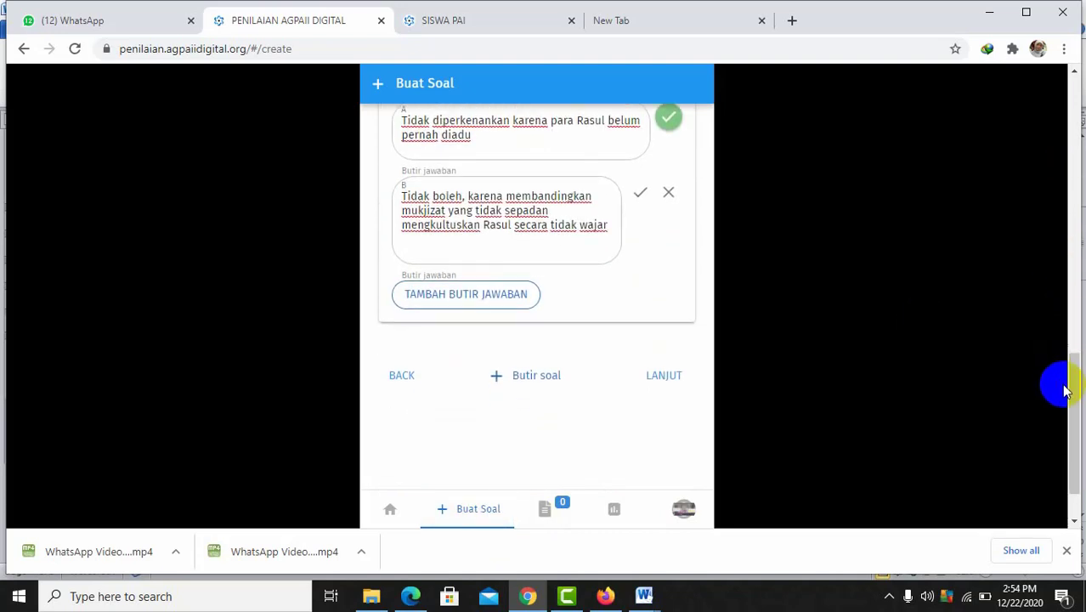
pyautogui.click(447, 298)
pyautogui.click(443, 298)
pyautogui.write('Boleh, agar iman kita bertambah Boleh, sekedar meneliti kelebihan pada diri Rasul Tidak diperkenankan, karena')
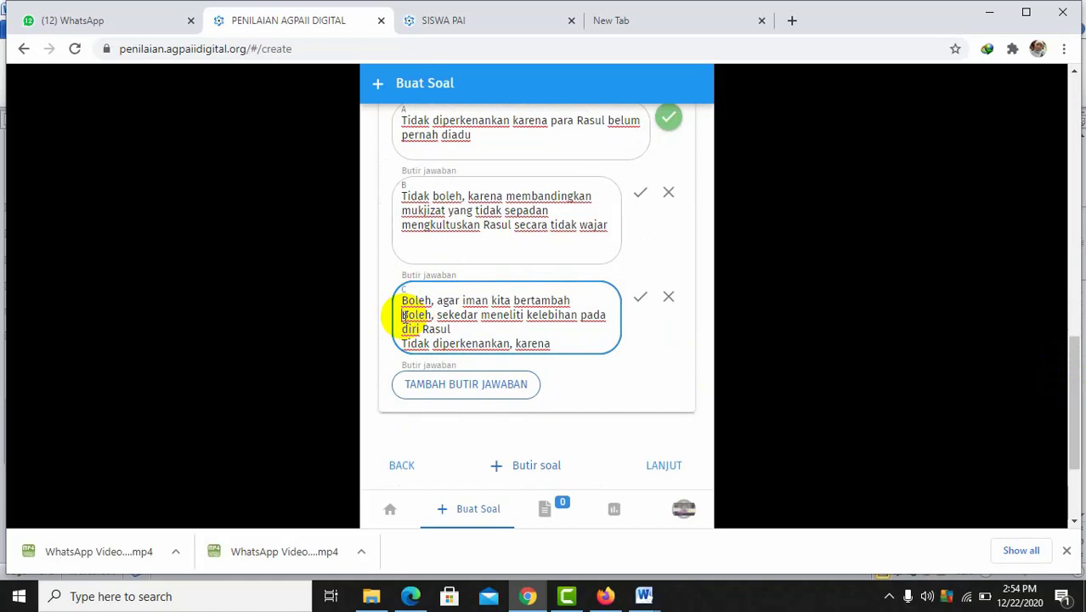
pyautogui.click(403, 316)
pyautogui.hotkey('shift', 'Down')
pyautogui.hotkey('shift', 'Down')
pyautogui.hotkey('shift', 'Down')
pyautogui.hotkey('ctrl', 'c')
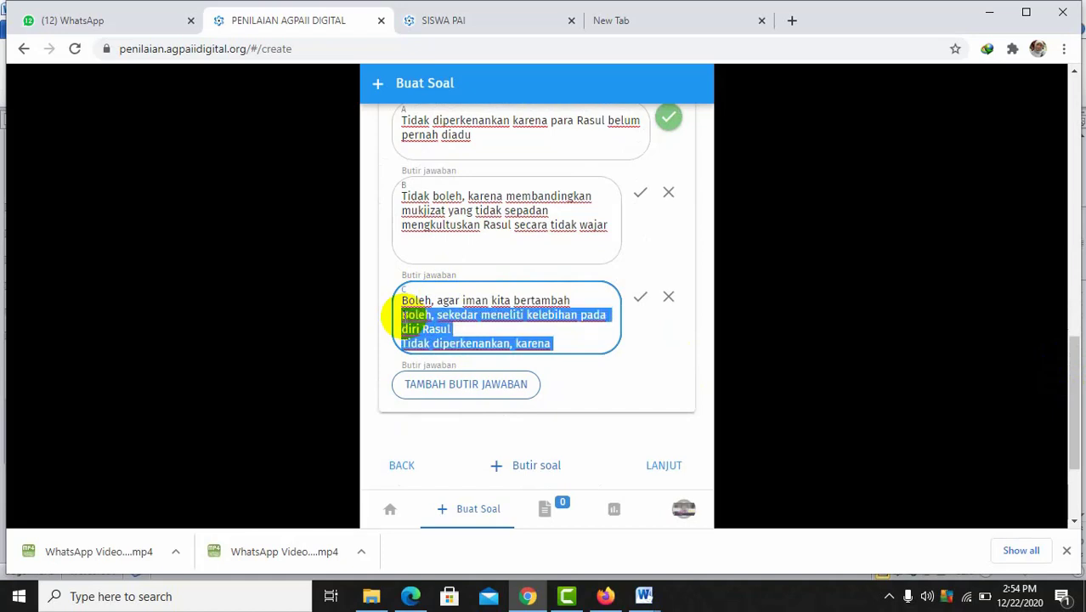
pyautogui.press('BackSpace')
# Fill new answer D with "Boleh, sekedar meneliti kelebihan pada diri Rasul" and new answer E with "Tidak diperkenankan, karena" from the cut text.
pyautogui.click(442, 356)
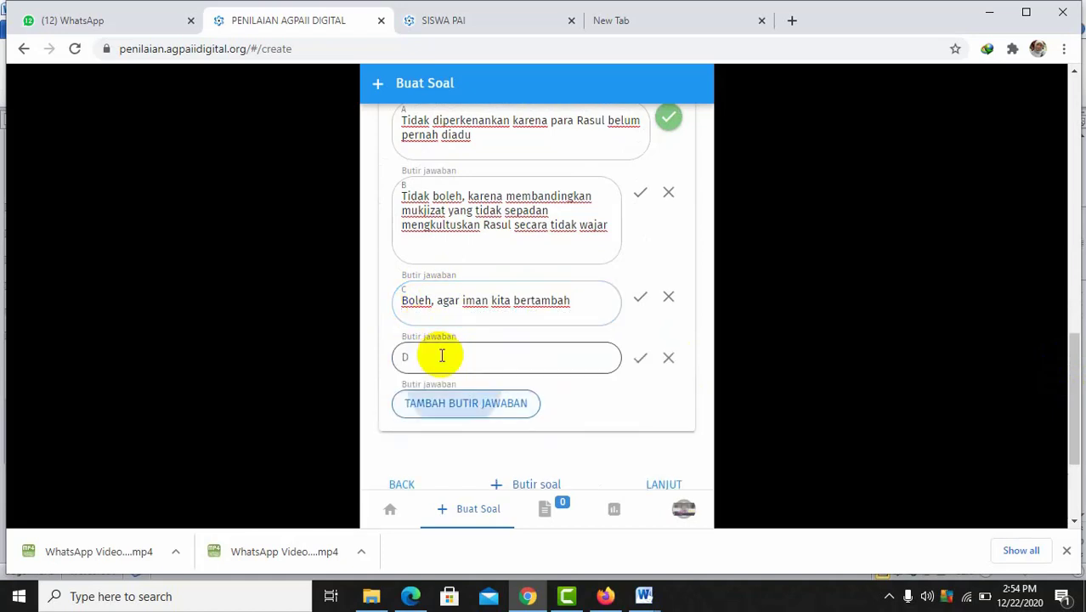
pyautogui.click(437, 357)
pyautogui.hotkey('ctrl', 'v')
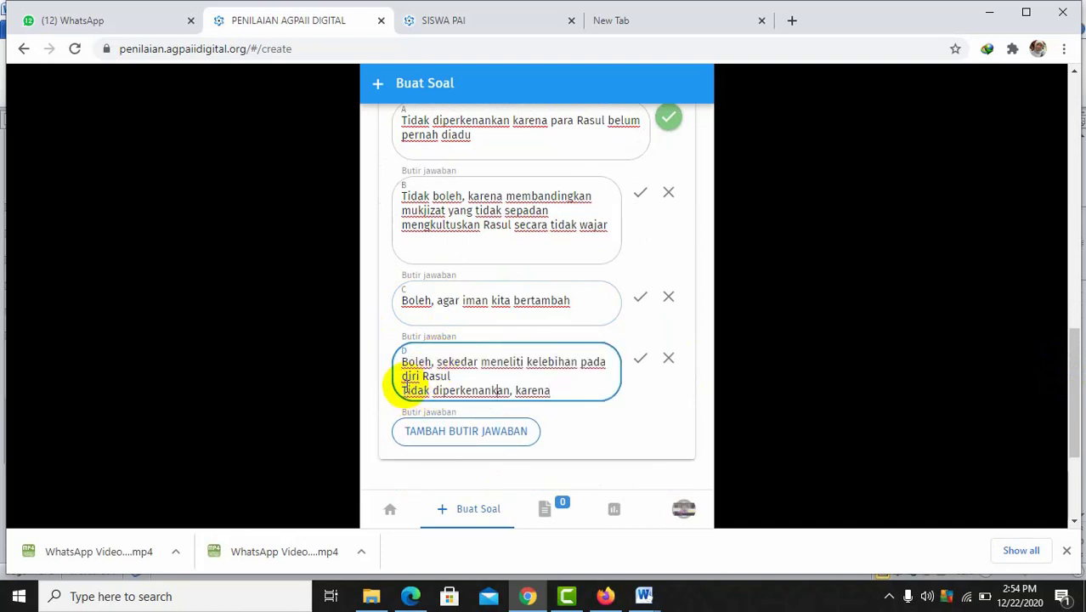
pyautogui.tripleClick(406, 386)
pyautogui.hotkey('ctrl', 'c')
pyautogui.press('BackSpace')
pyautogui.click(431, 433)
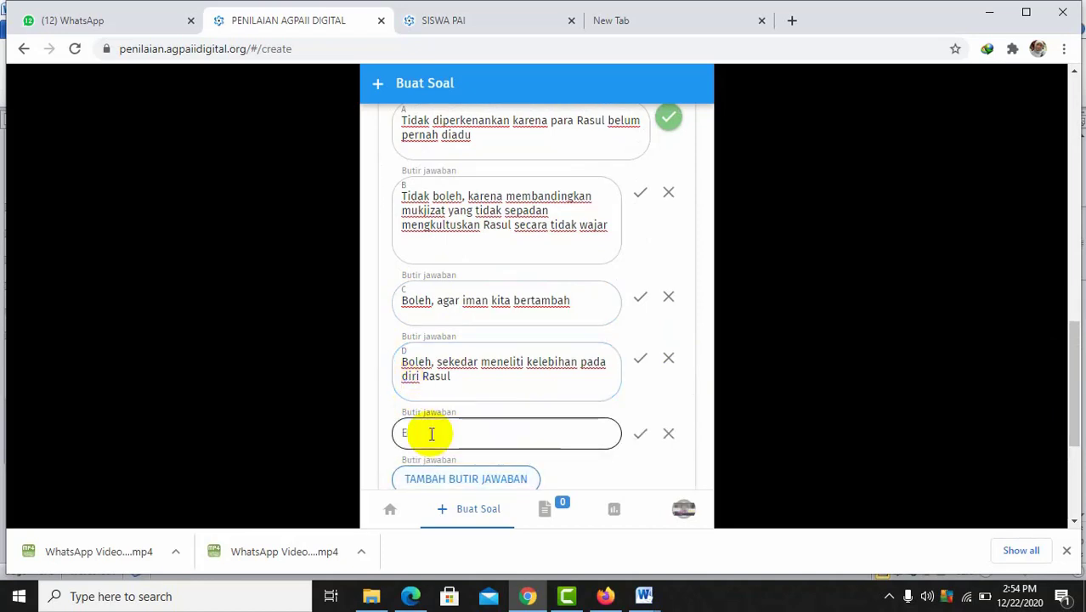
pyautogui.hotkey('ctrl', 'v')
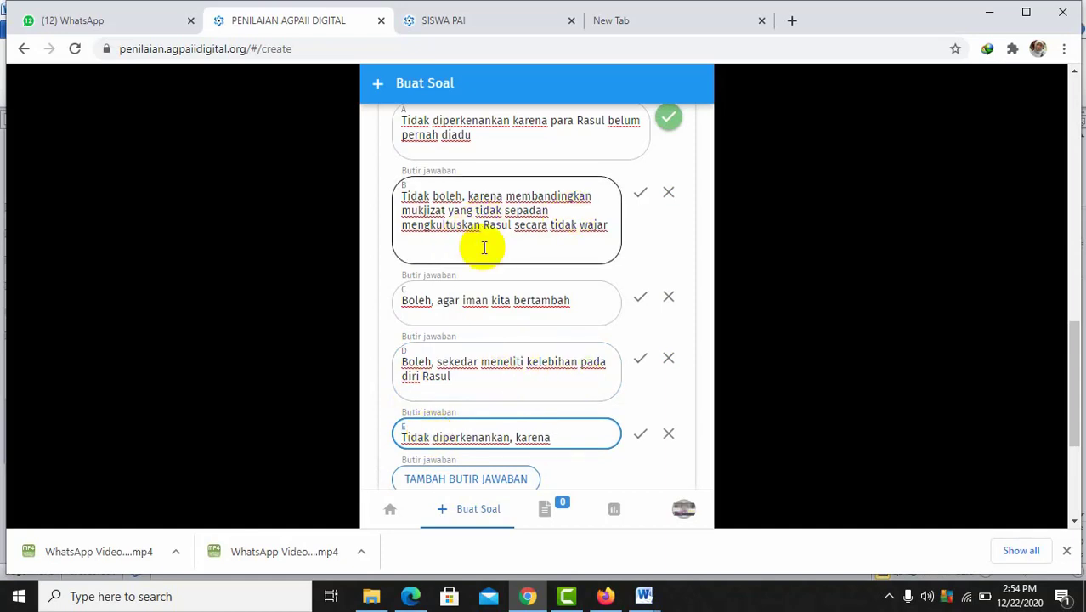
# Insert "dan" before "mengkultuskan Rasul secara tidak wajar" in answer B and select that whole line.
pyautogui.click(406, 228)
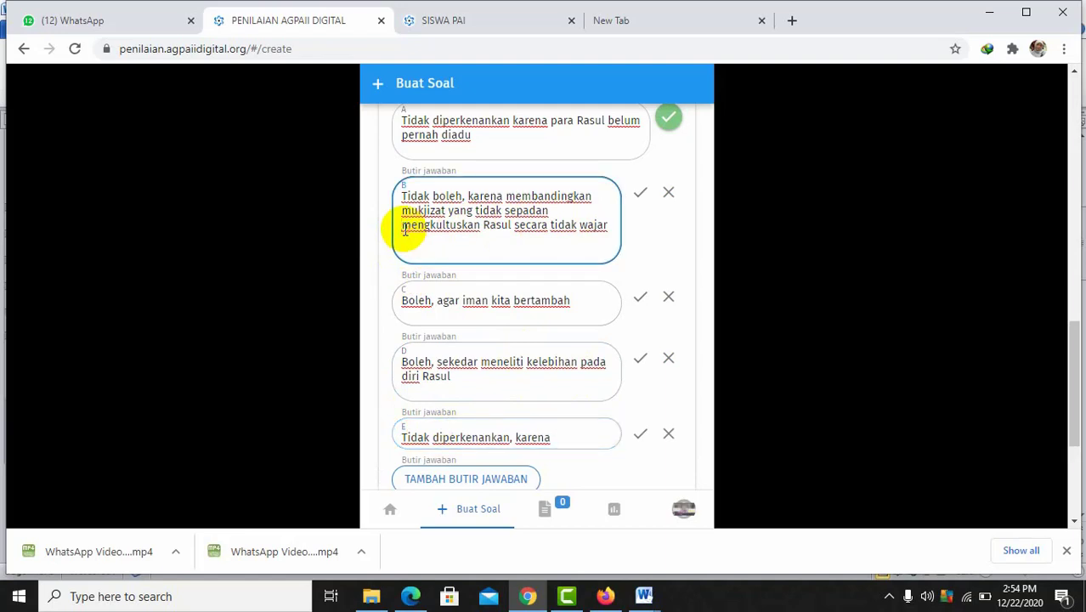
pyautogui.write('dan')
pyautogui.press('BackSpace')
pyautogui.press('BackSpace')
pyautogui.press('BackSpace')
pyautogui.press('BackSpace')
pyautogui.write('dan')
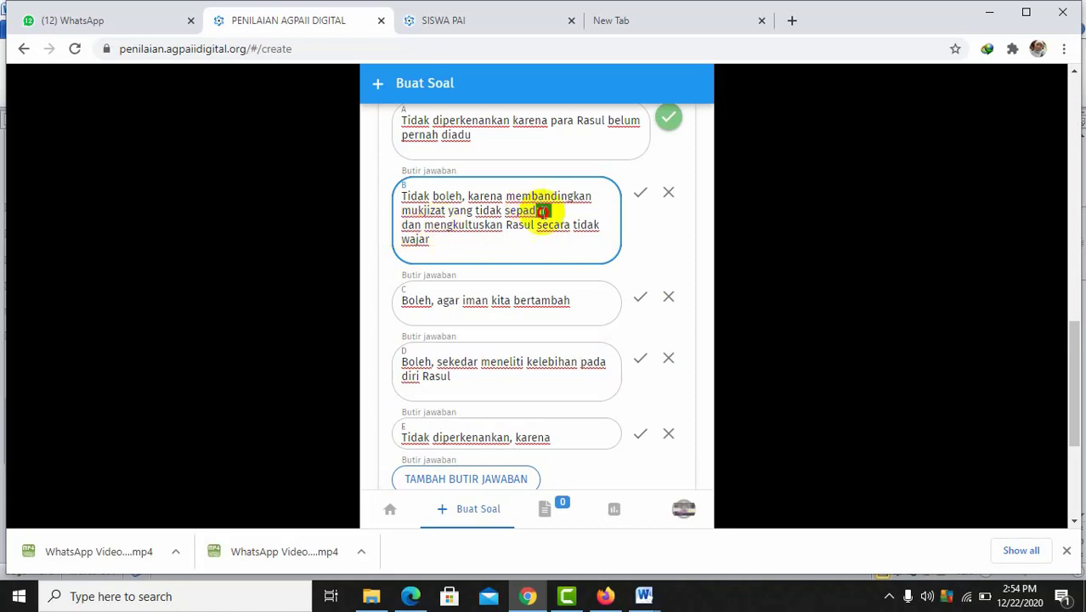
pyautogui.tripleClick(561, 243)
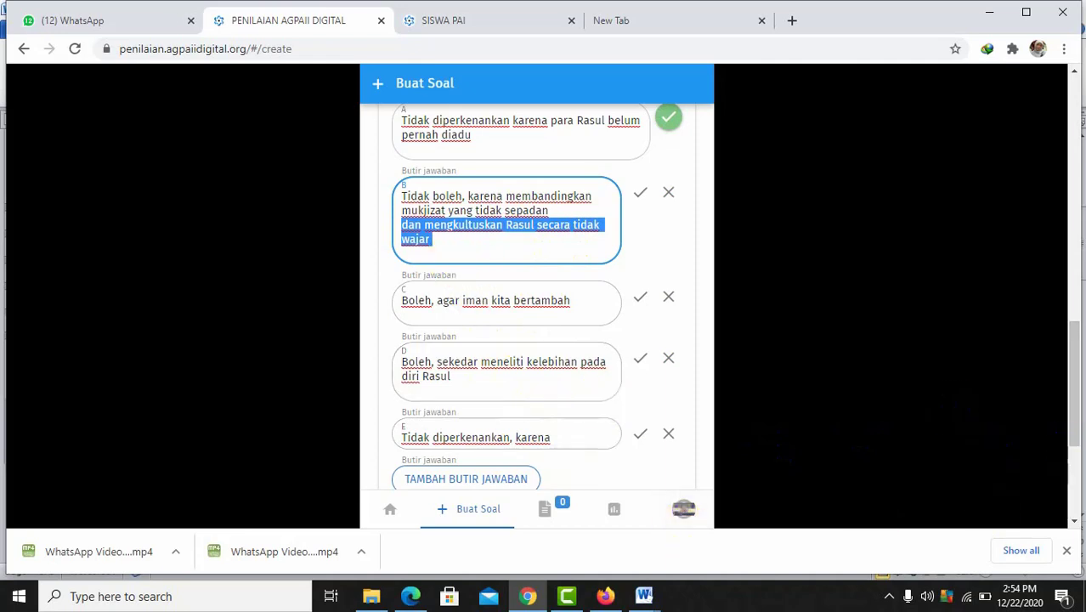
# Complete answer E of Soal 2 by adding "mengkultuskan rasul secara tidak wajar" after "karena".
pyautogui.moveTo(1075, 371); pyautogui.dragTo(1072, 412)
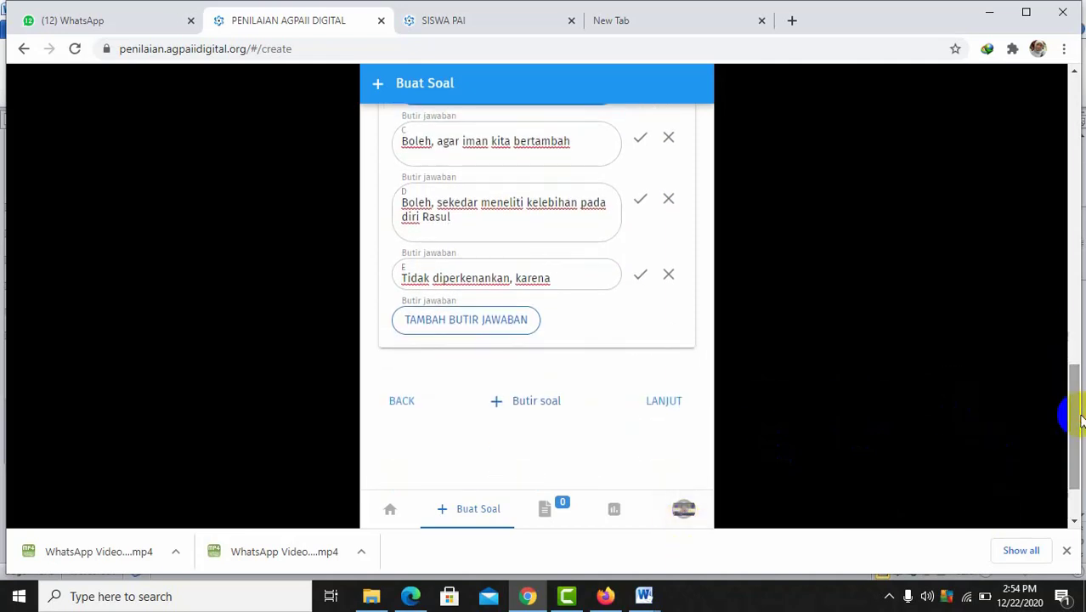
pyautogui.click(569, 278)
pyautogui.write('mengku')
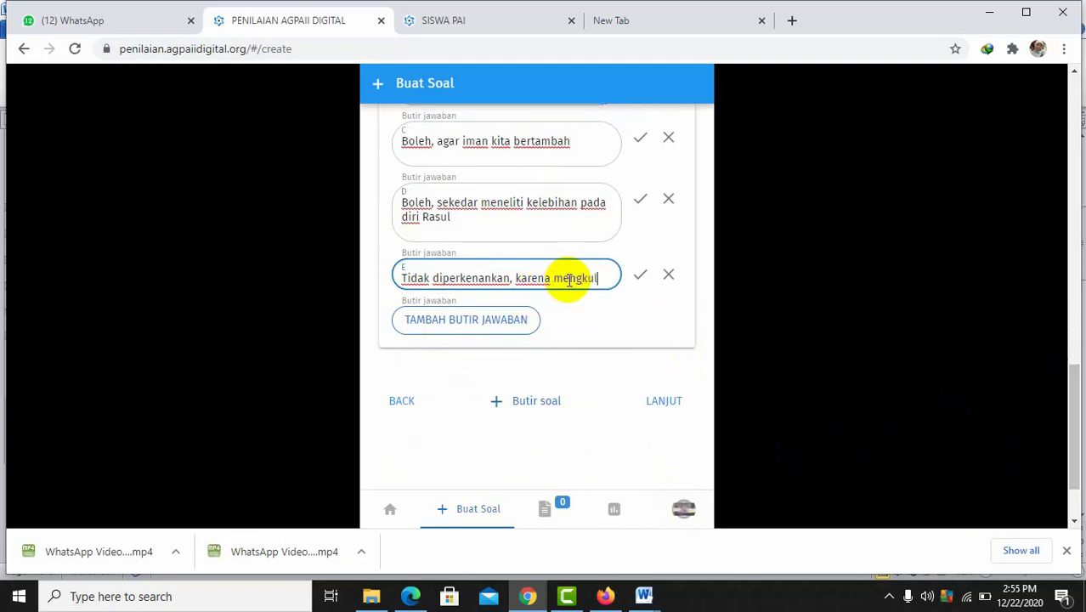
pyautogui.write('ltuskan rasul')
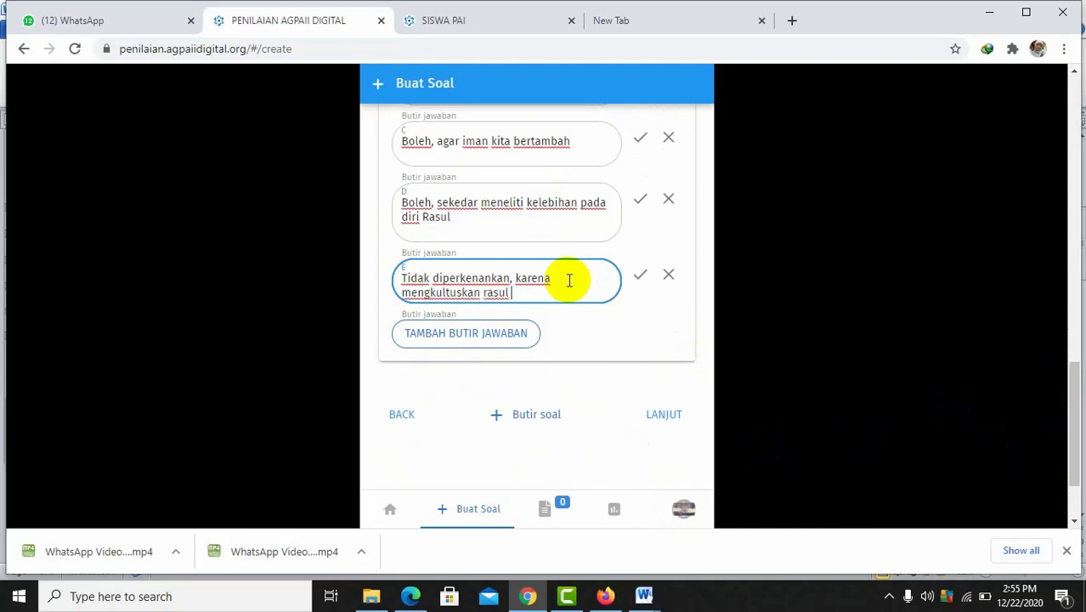
pyautogui.write(' secara tidak wajar')
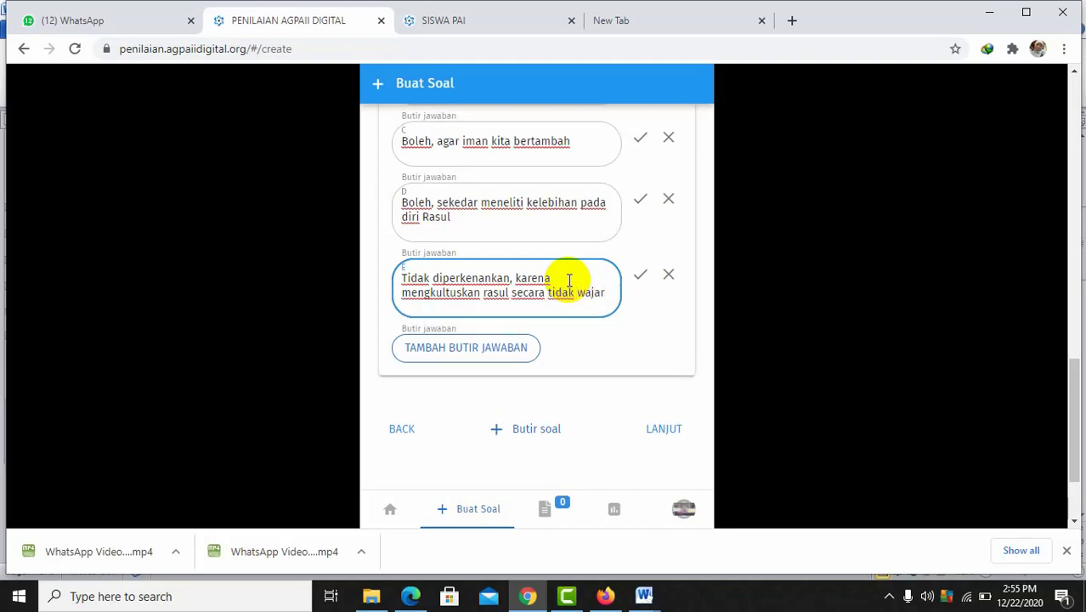
# Delete the line "dan mengkultuskan Rasul secara tidak wajar" from answer B of Soal 2.
pyautogui.click(1076, 100)
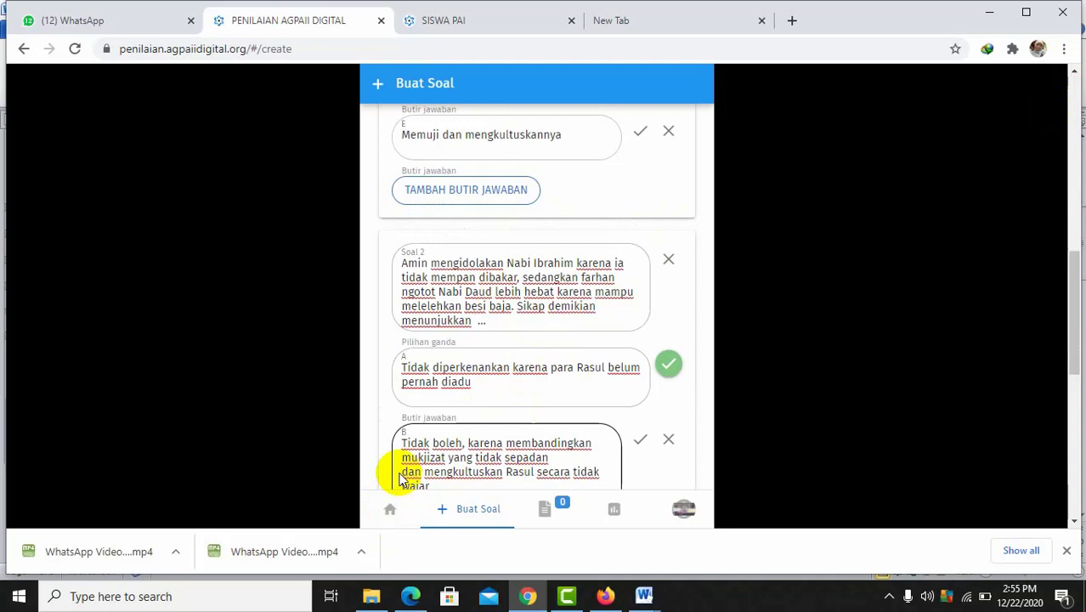
pyautogui.click(403, 472)
pyautogui.tripleClick(403, 472)
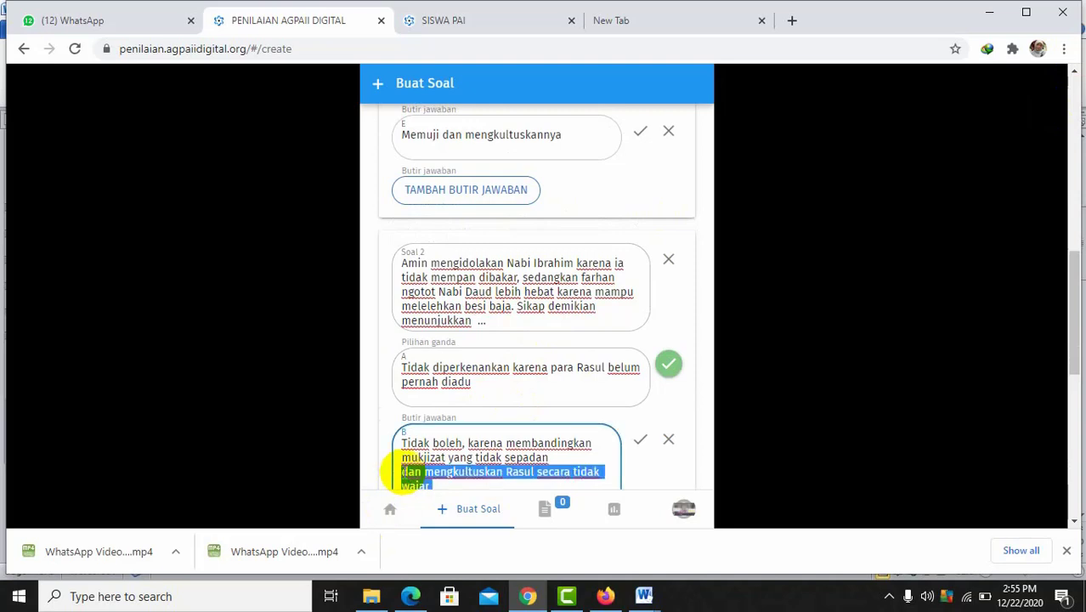
pyautogui.press('BackSpace')
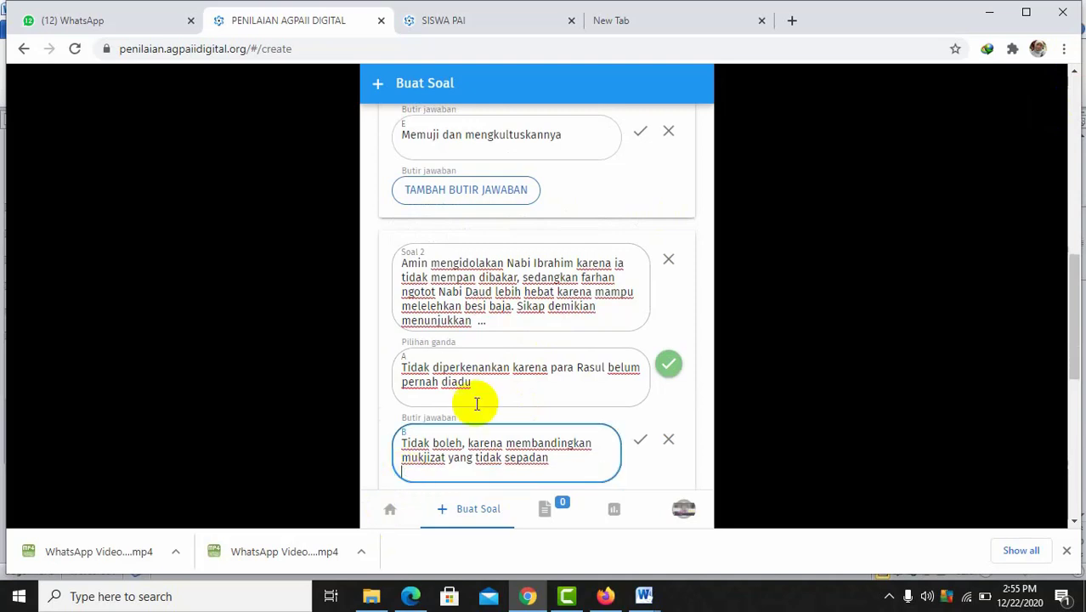
# Replace the ending "menunjukkan ..." of the Soal 2 question text with "berarti ....".
pyautogui.click(518, 320)
pyautogui.press('BackSpace')
pyautogui.press('BackSpace')
pyautogui.press('BackSpace')
pyautogui.press('BackSpace')
pyautogui.press('BackSpace')
pyautogui.press('BackSpace')
pyautogui.press('BackSpace')
pyautogui.press('BackSpace')
pyautogui.press('BackSpace')
pyautogui.press('BackSpace')
pyautogui.press('BackSpace')
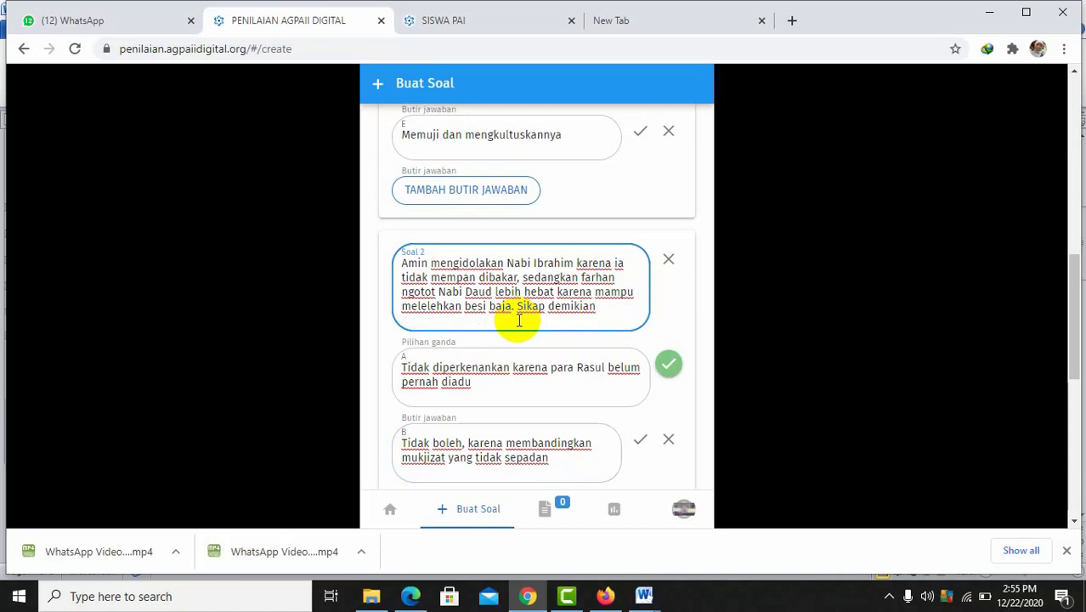
pyautogui.write('berarti ....')
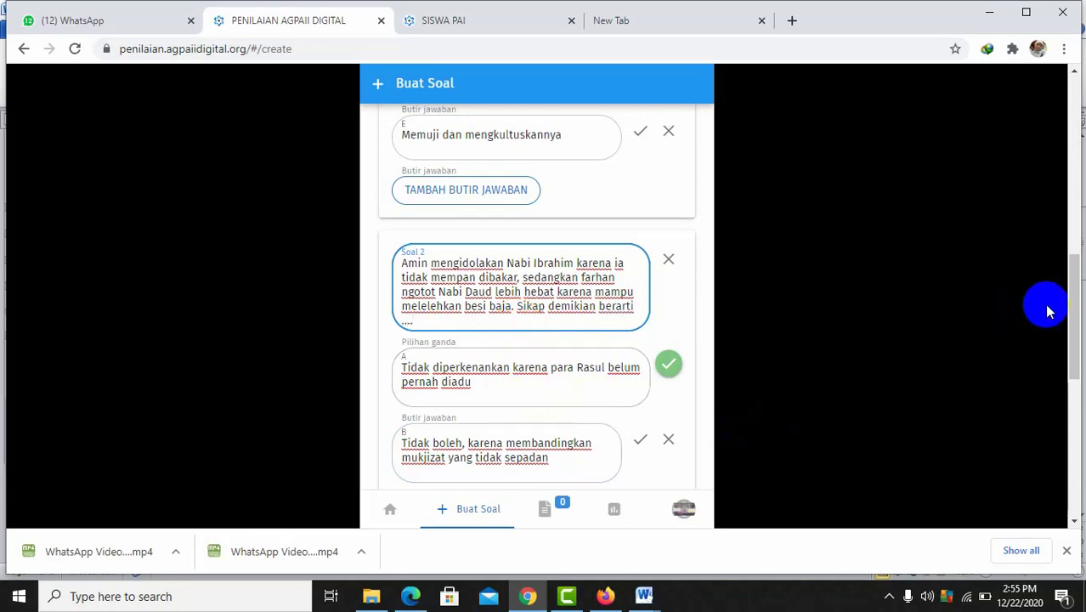
# Mark answer E of Soal 2 as the correct one and add a new Pilihan Ganda question.
pyautogui.moveTo(1073, 298); pyautogui.dragTo(1071, 389)
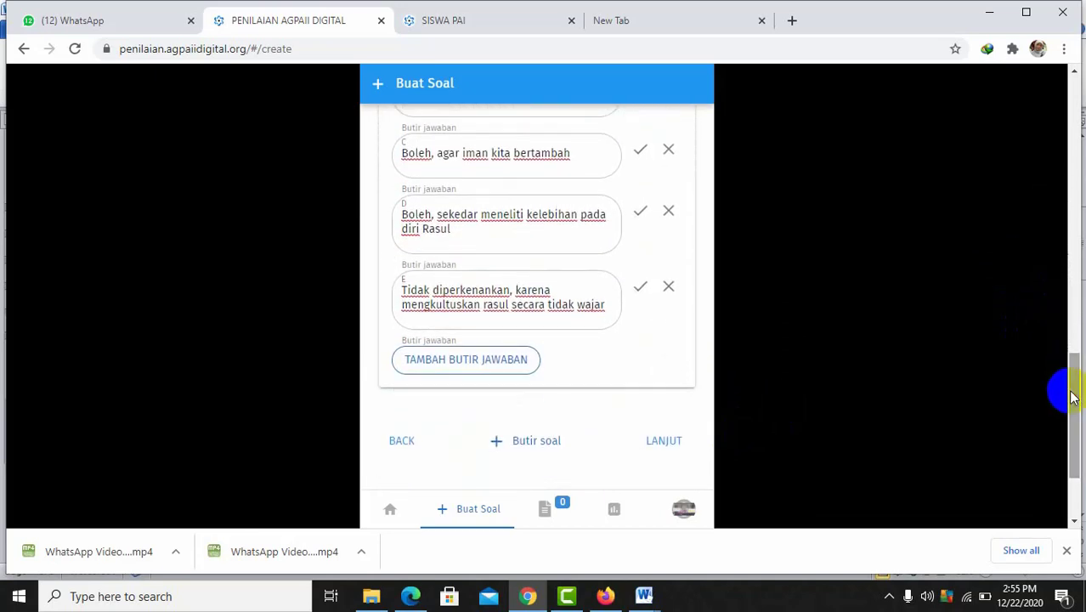
pyautogui.click(638, 292)
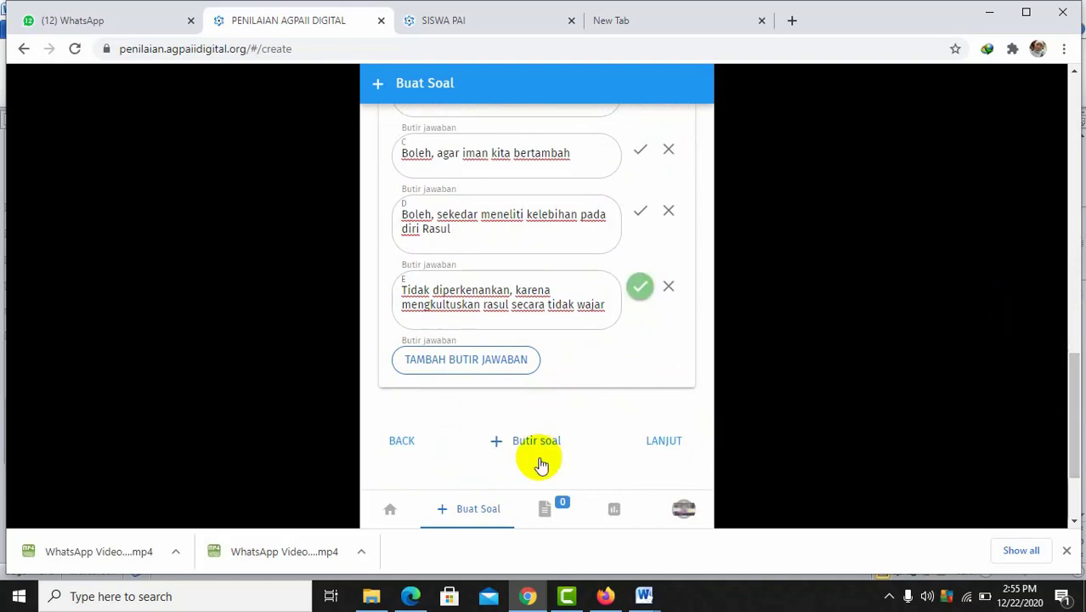
pyautogui.click(516, 447)
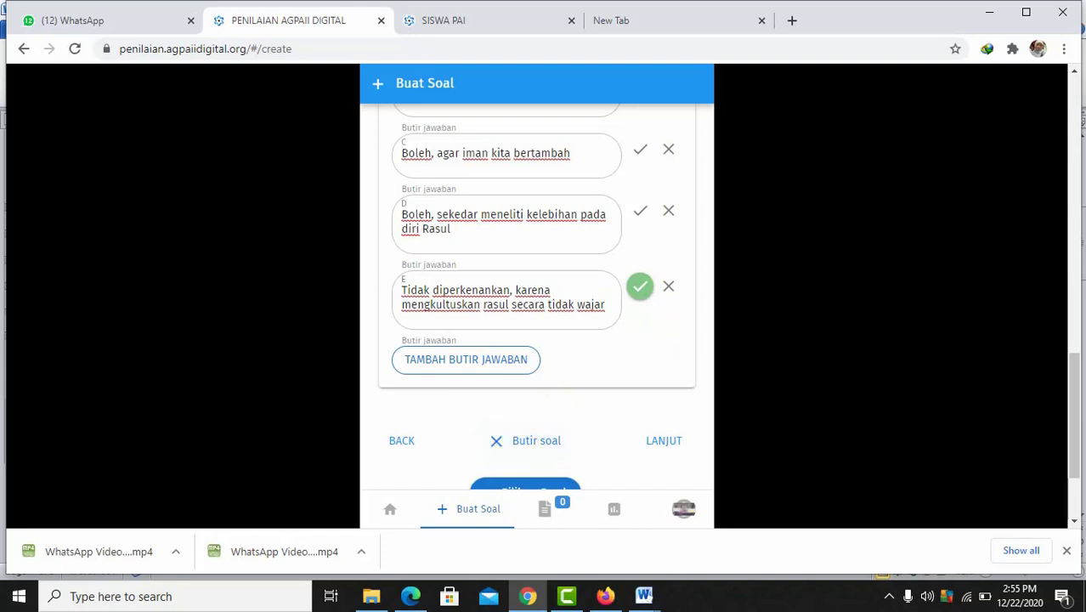
pyautogui.moveTo(1075, 374); pyautogui.dragTo(1071, 446)
pyautogui.click(528, 368)
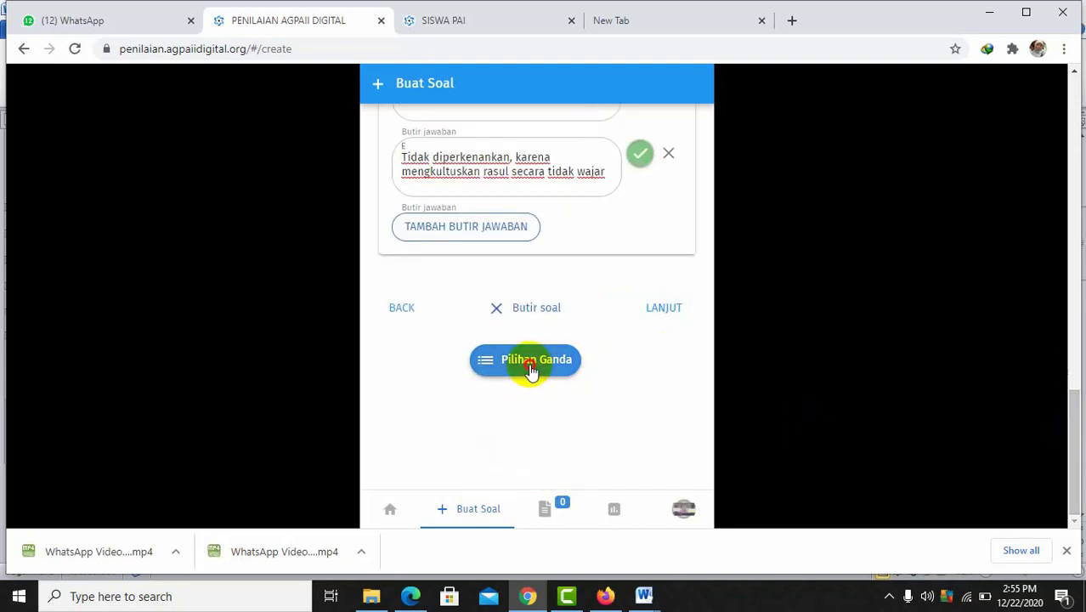
# Switch to Document2 in Word and copy the full question from "Sebelum wafat, Rasulullah" to "hikmah beriman pada Rasul Allah adalah ....".
pyautogui.click(644, 595)
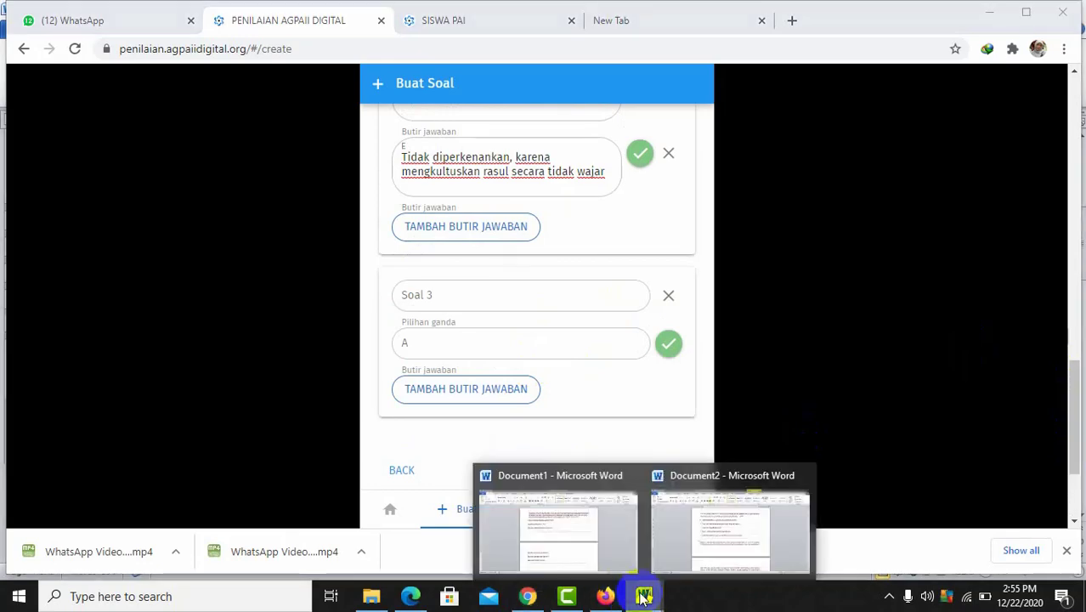
pyautogui.click(717, 521)
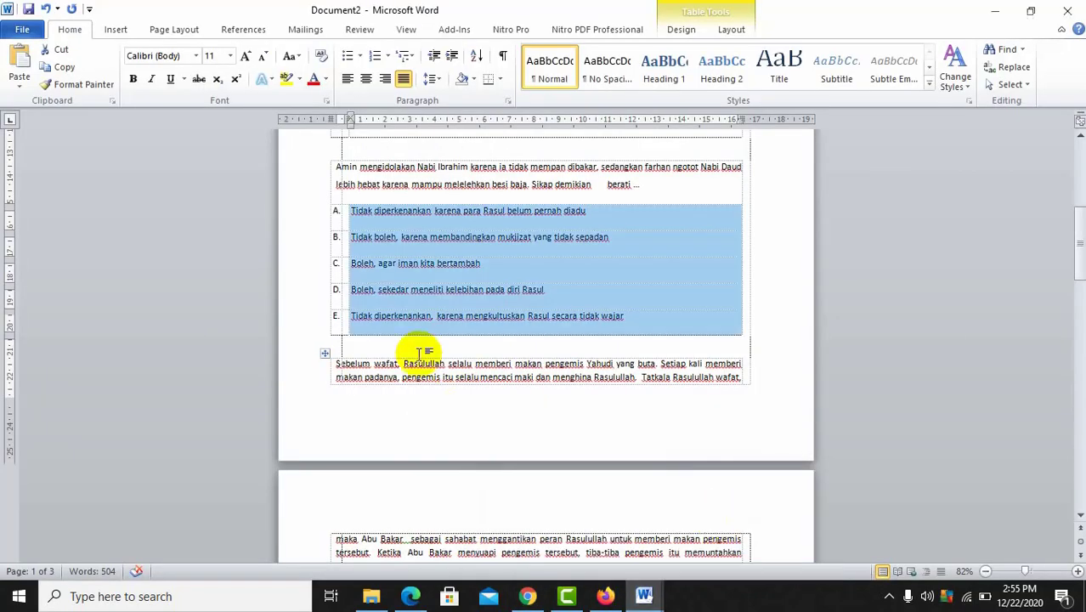
pyautogui.click(336, 366)
pyautogui.hotkey('shift', 'Down')
pyautogui.hotkey('shift', 'Down')
pyautogui.hotkey('shift', 'Down')
pyautogui.hotkey('shift', 'Down')
pyautogui.hotkey('shift', 'Down')
pyautogui.hotkey('shift', 'Down')
pyautogui.hotkey('shift', 'Down')
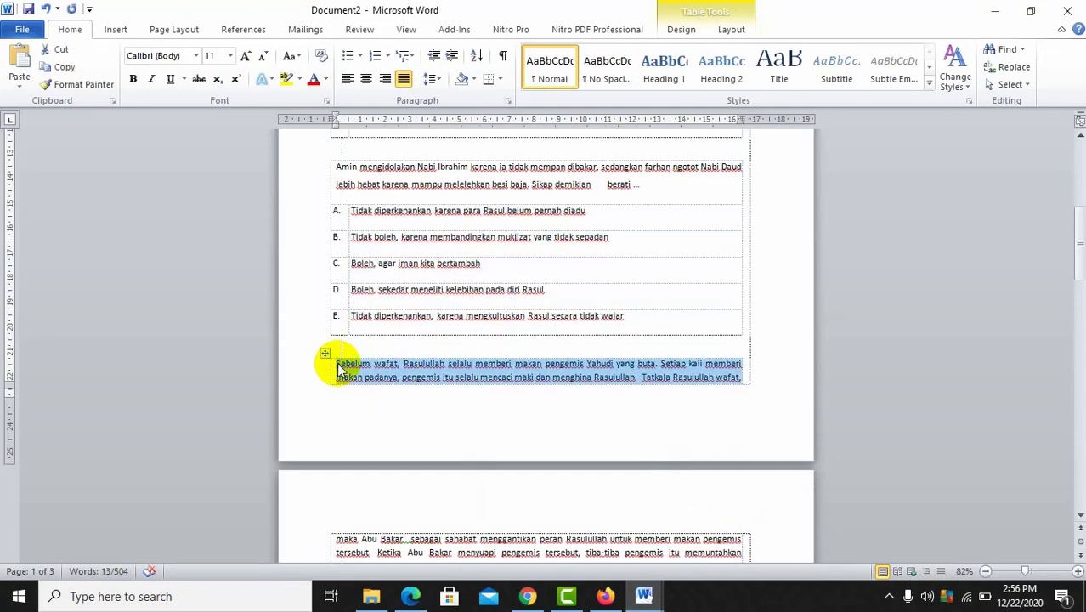
pyautogui.hotkey('shift', 'Down')
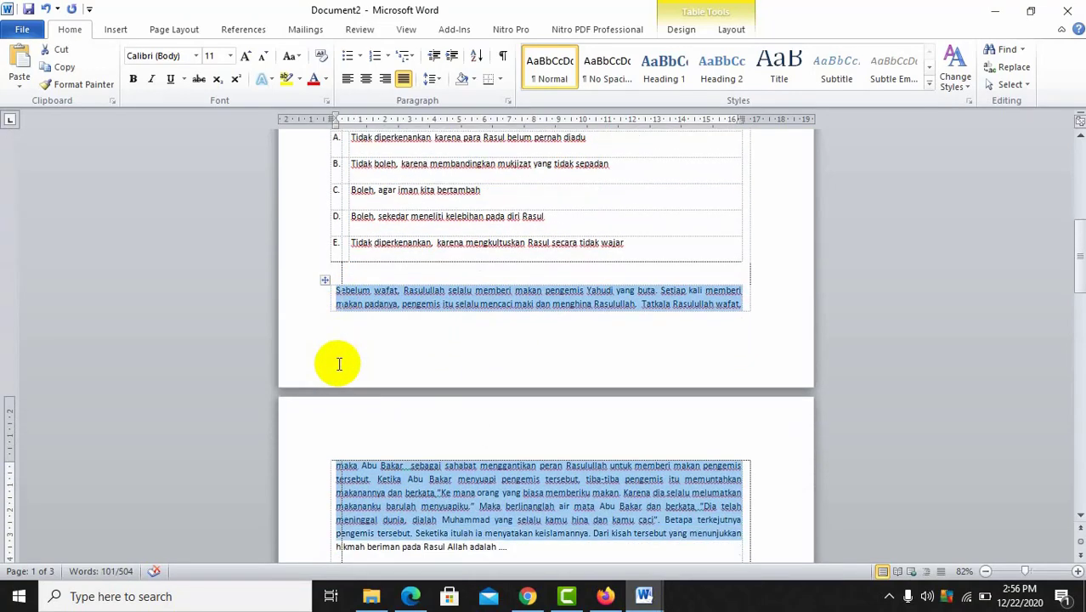
pyautogui.hotkey('shift', 'Down')
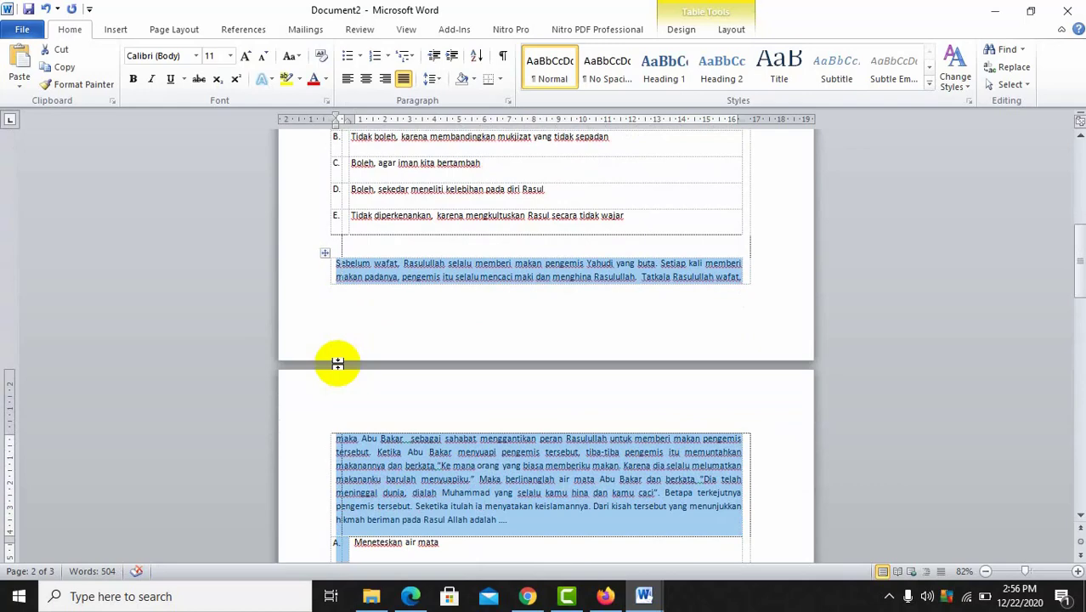
pyautogui.hotkey('shift', 'Left')
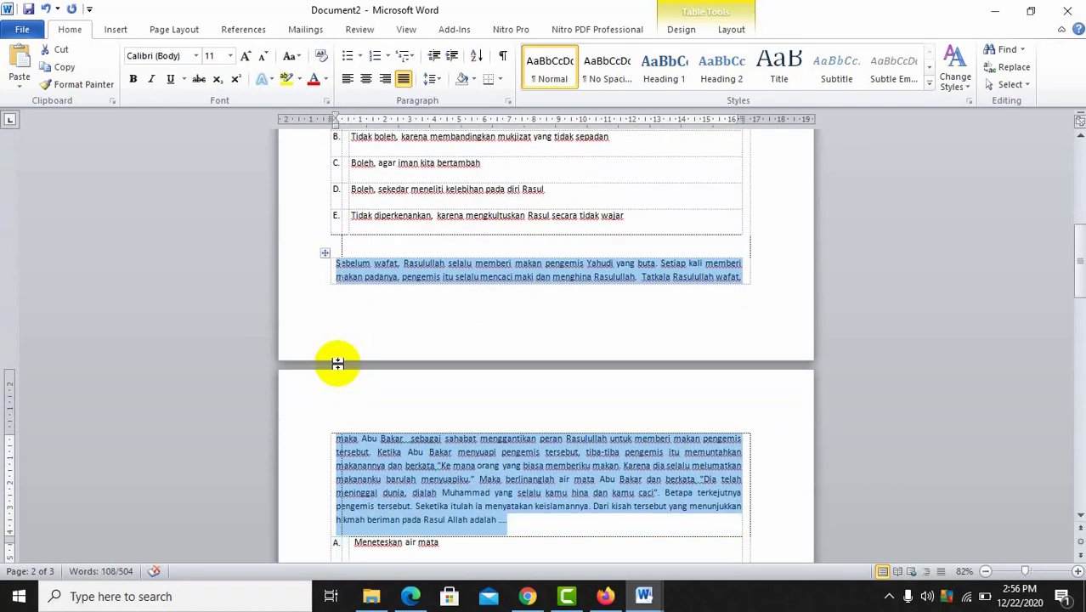
# Switch to the AGPAII page in Chrome, paste the "Sebelum wafat" question into Soal 3 and check its full text.
pyautogui.click(527, 597)
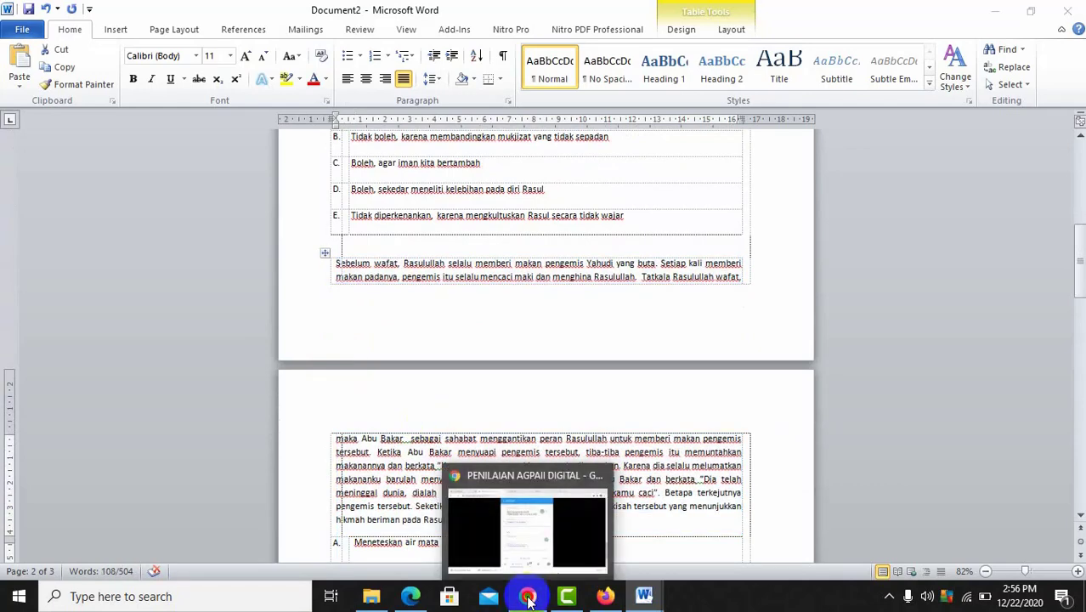
pyautogui.click(460, 295)
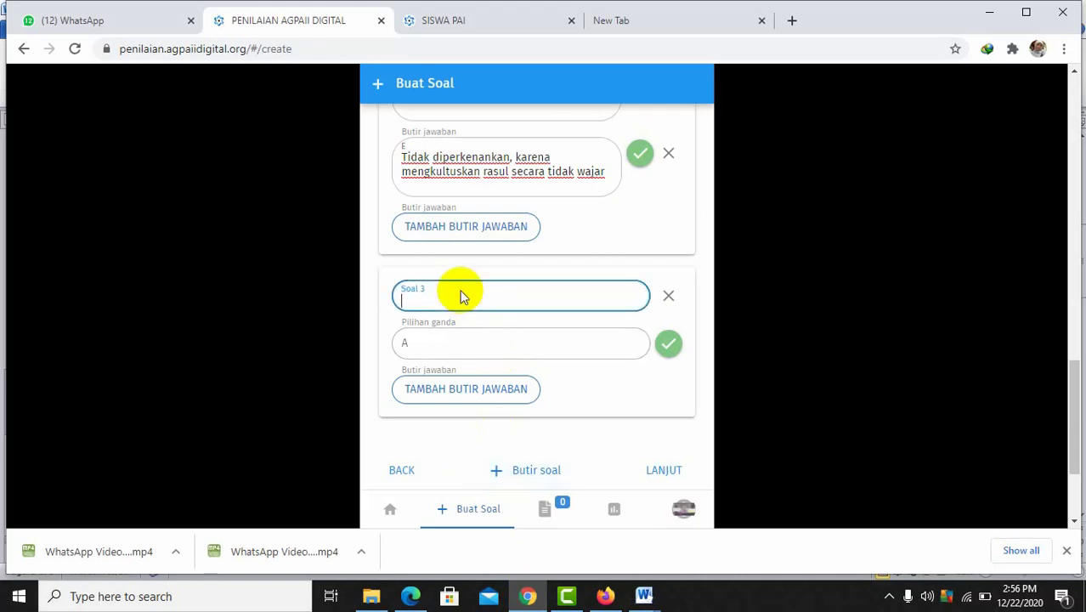
pyautogui.hotkey('ctrl', 'v')
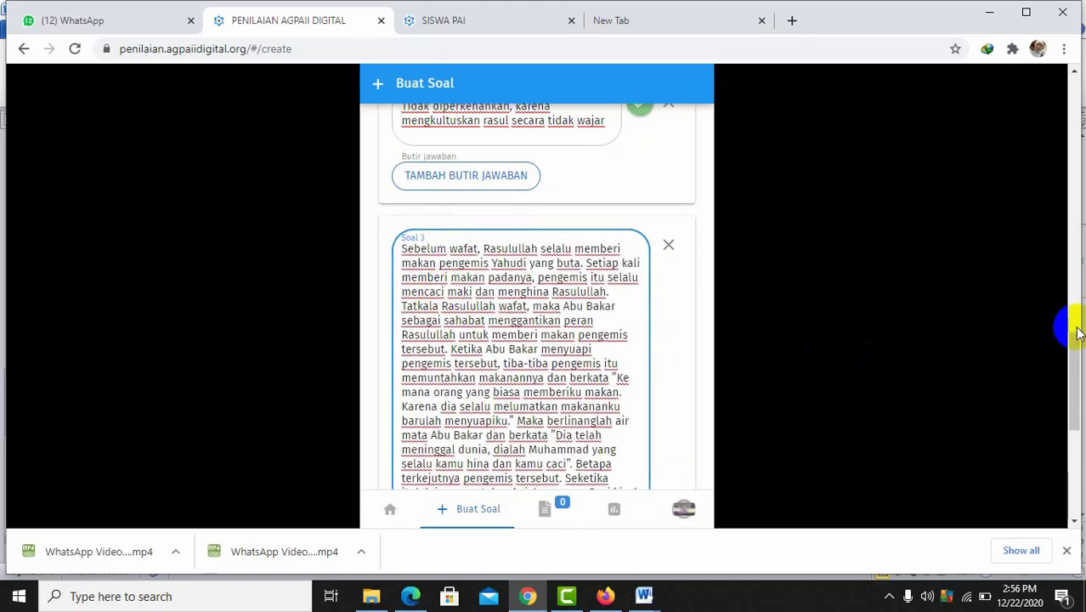
pyautogui.moveTo(1069, 313); pyautogui.dragTo(1079, 357)
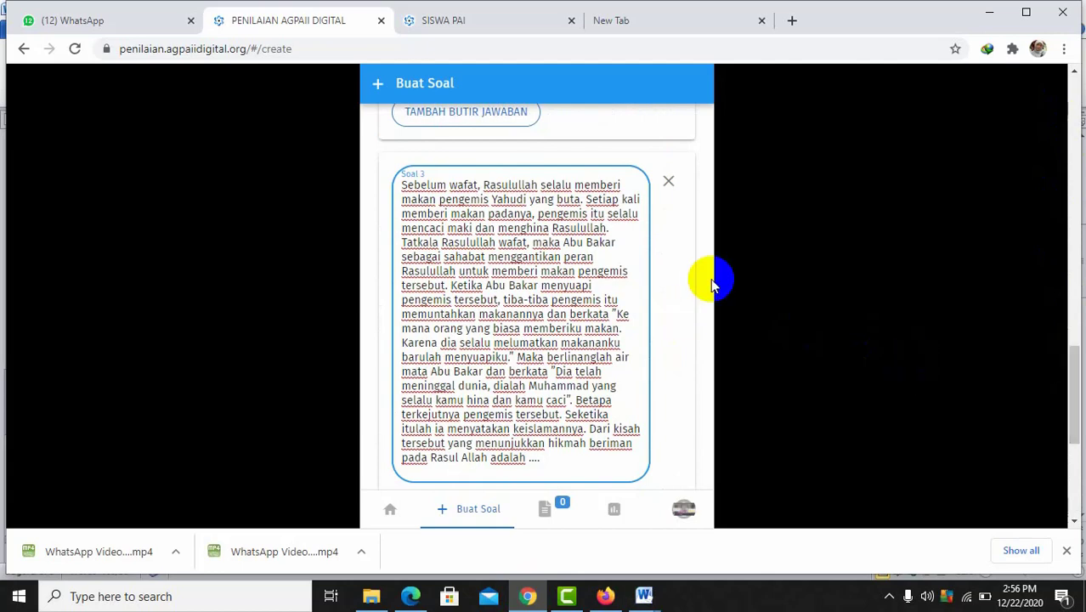
# Delete Soal 3 with its pasted question and add a fresh Pilihan Ganda question in its place.
pyautogui.click(667, 183)
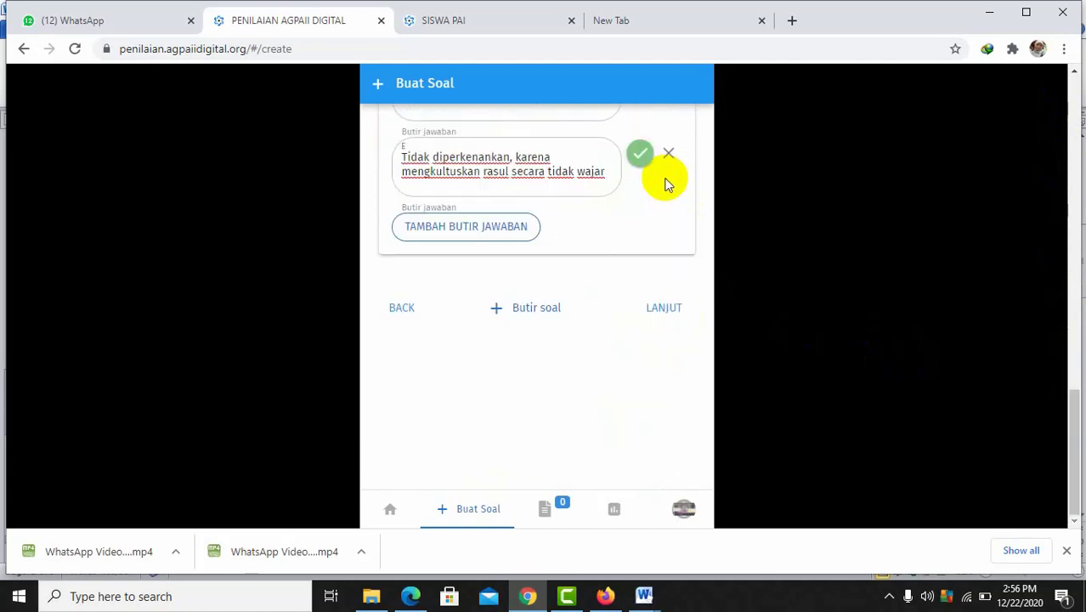
pyautogui.click(521, 311)
pyautogui.click(525, 361)
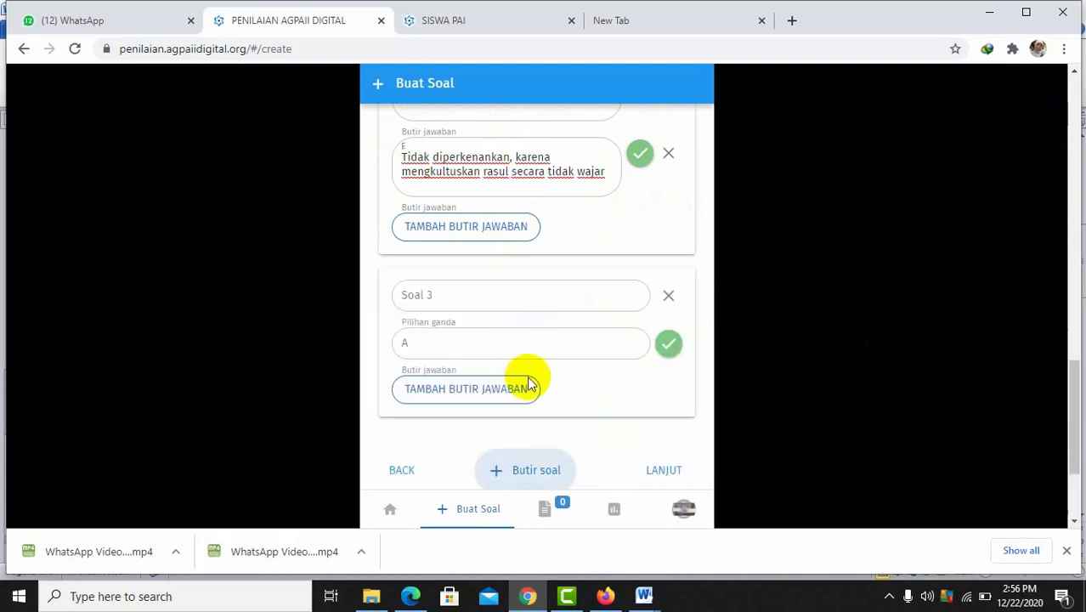
# Switch to Document2 in Word and look through the questions after "Sebelum wafat" for a different one.
pyautogui.click(644, 595)
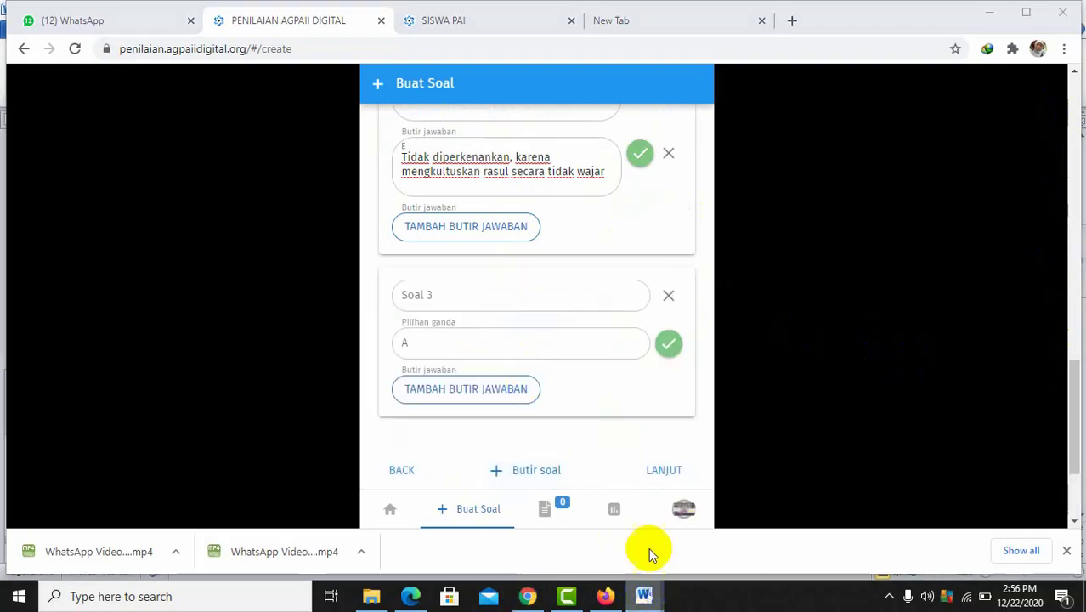
pyautogui.rightClick(648, 599)
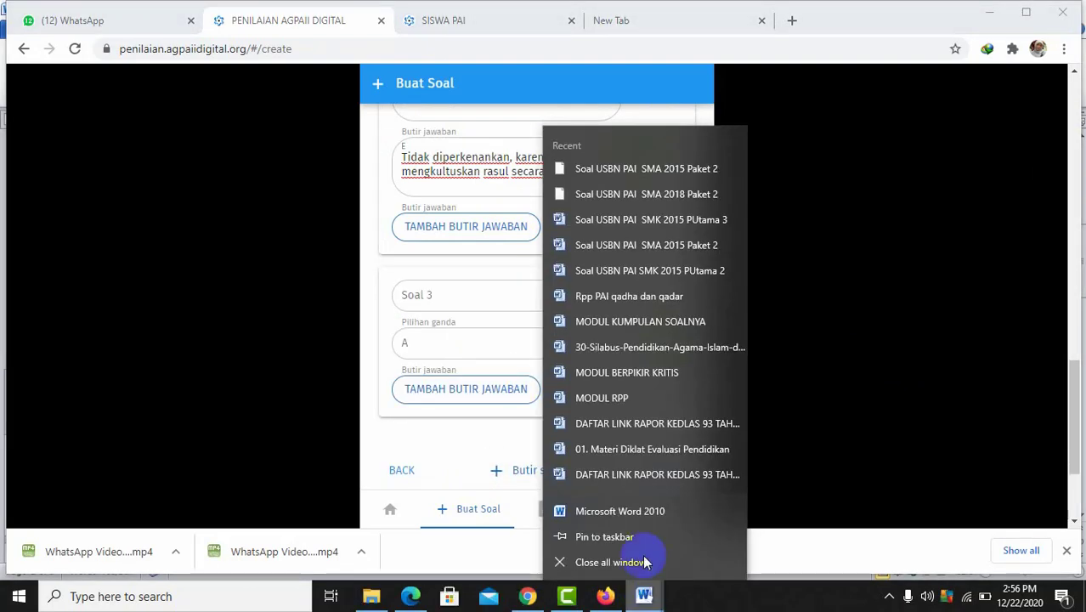
pyautogui.click(647, 600)
pyautogui.click(647, 598)
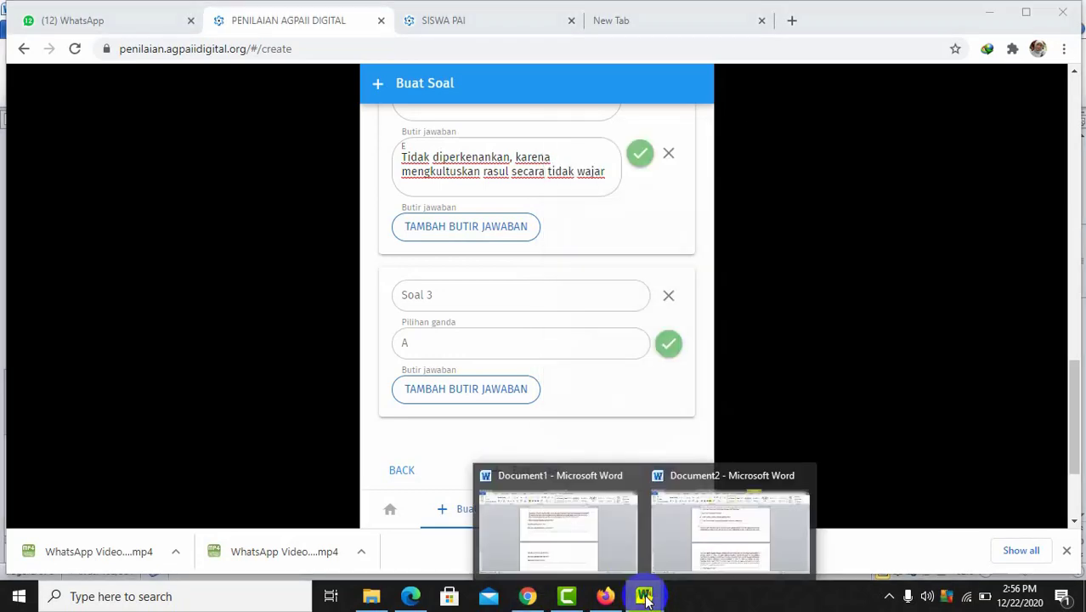
pyautogui.click(723, 546)
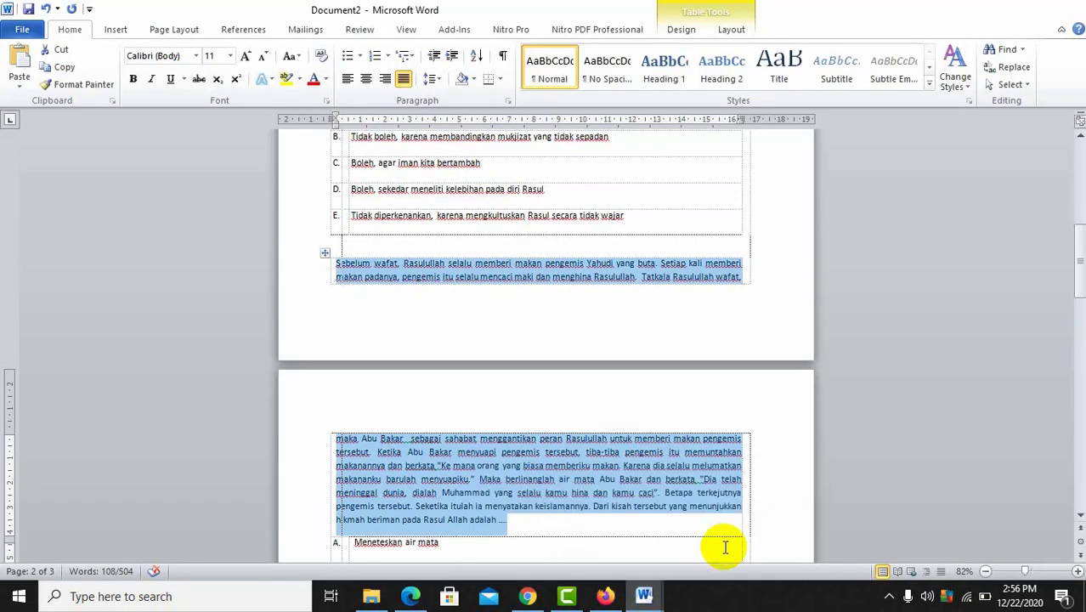
pyautogui.click(466, 520)
pyautogui.scroll(-8, 467, 525)
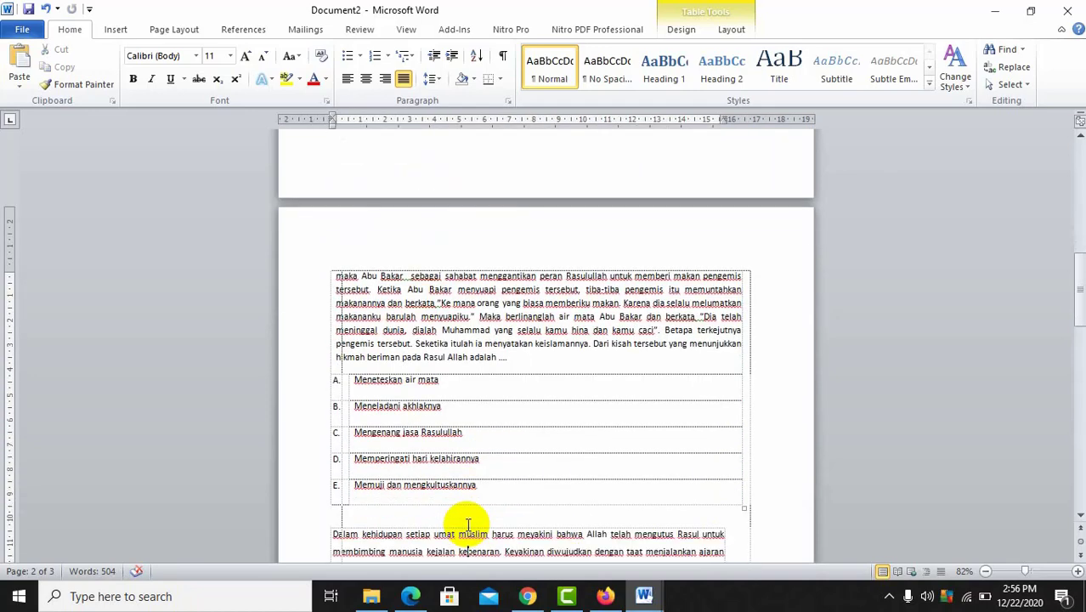
pyautogui.scroll(-8, 468, 525)
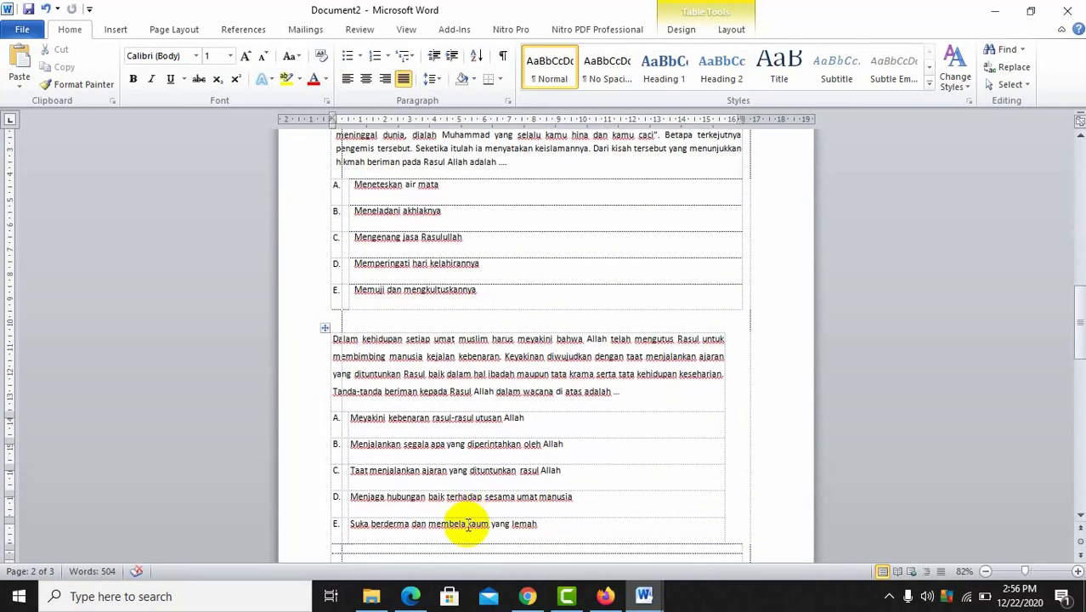
pyautogui.press('Up')
pyautogui.press('Up')
pyautogui.press('Up')
pyautogui.press('Up')
pyautogui.press('Up')
pyautogui.press('Up')
pyautogui.press('Up')
pyautogui.scroll(3, 467, 525)
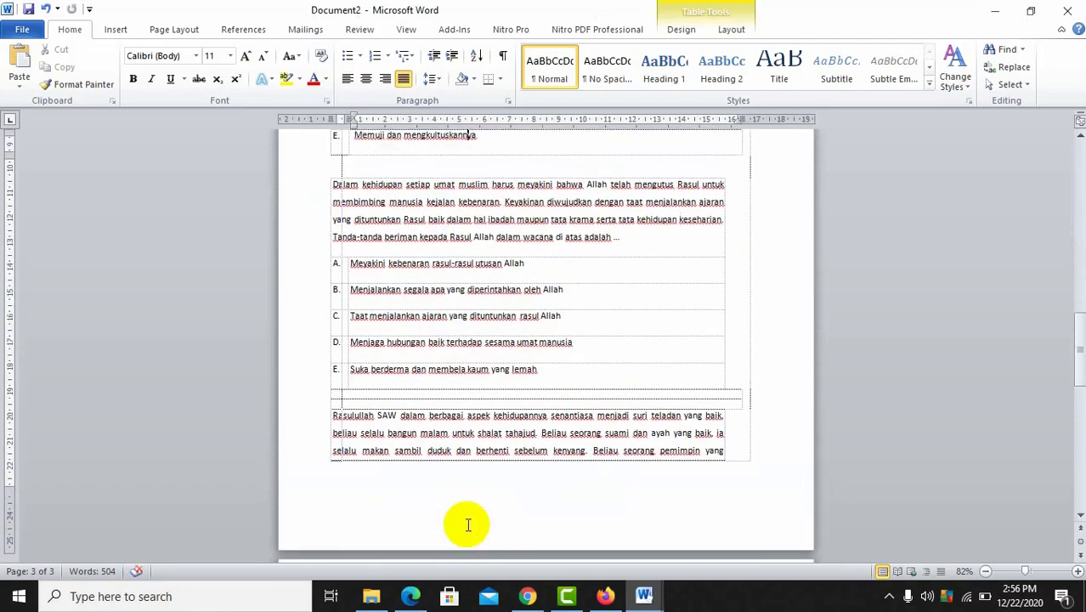
# Copy the question text from "Dalam kehidupan setiap umat muslim" to "dalam wacana di atas adalah ...", without its answer choices.
pyautogui.click(334, 185)
pyautogui.hotkey('shift', 'Down')
pyautogui.hotkey('shift', 'Down')
pyautogui.hotkey('shift', 'Down')
pyautogui.hotkey('shift', 'Down')
pyautogui.hotkey('shift', 'Down')
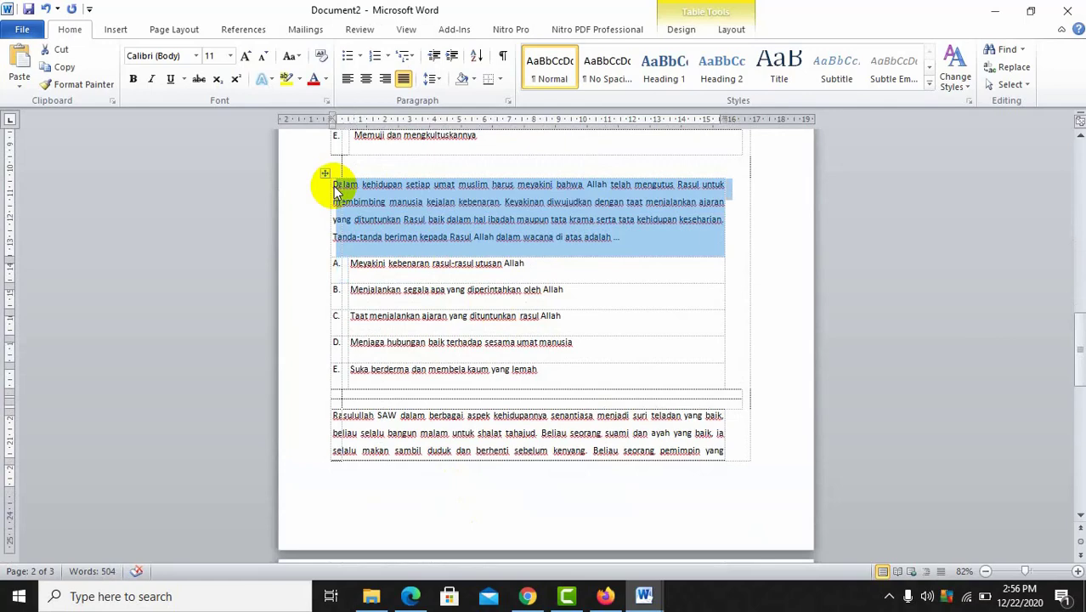
pyautogui.hotkey('shift', 'Left')
pyautogui.hotkey('ctrl', 'c')
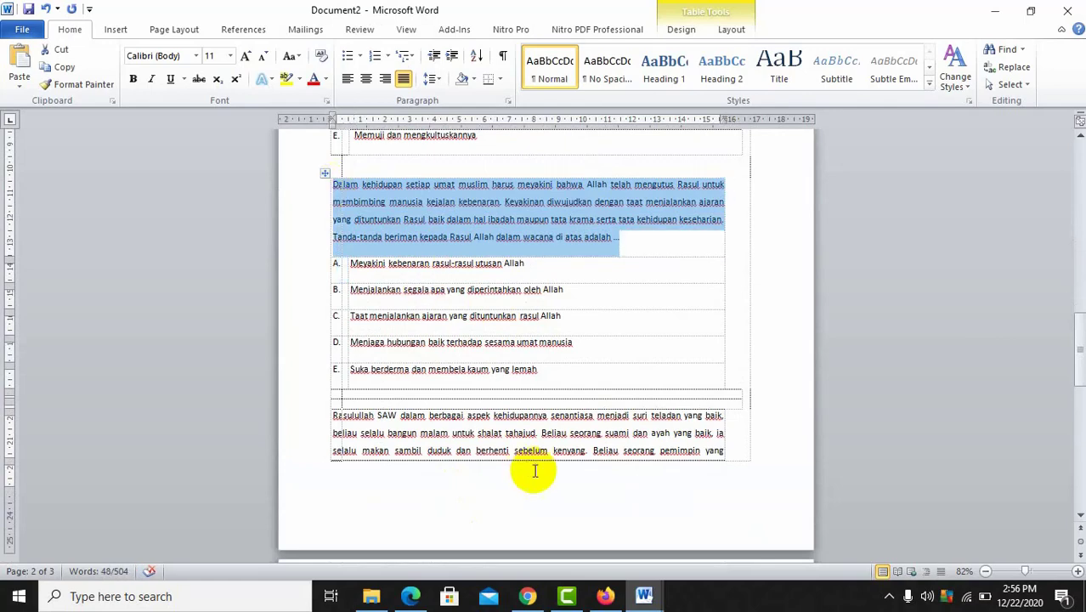
# Switch to the AGPAII page in Chrome and paste the copied question into Soal 3.
pyautogui.click(527, 596)
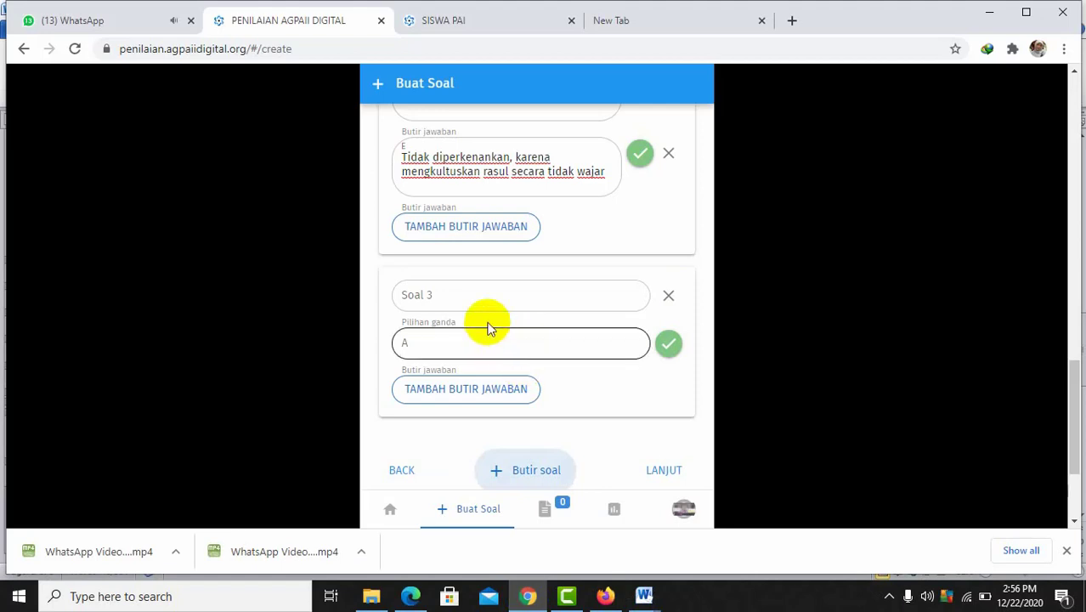
pyautogui.click(475, 294)
pyautogui.hotkey('ctrl', 'v')
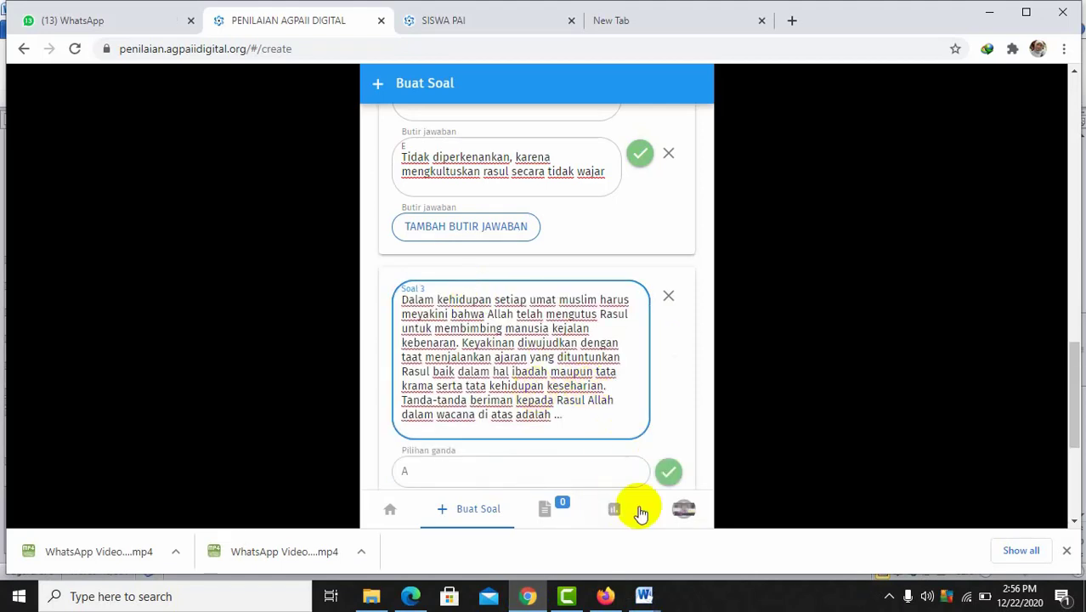
# Switch to Document2 in Word and copy the five answer choices from "Meyakini kebenaran rasul-rasul utusan Allah" to "Suka berderma dan membela kaum yang lemah".
pyautogui.moveTo(610, 598)
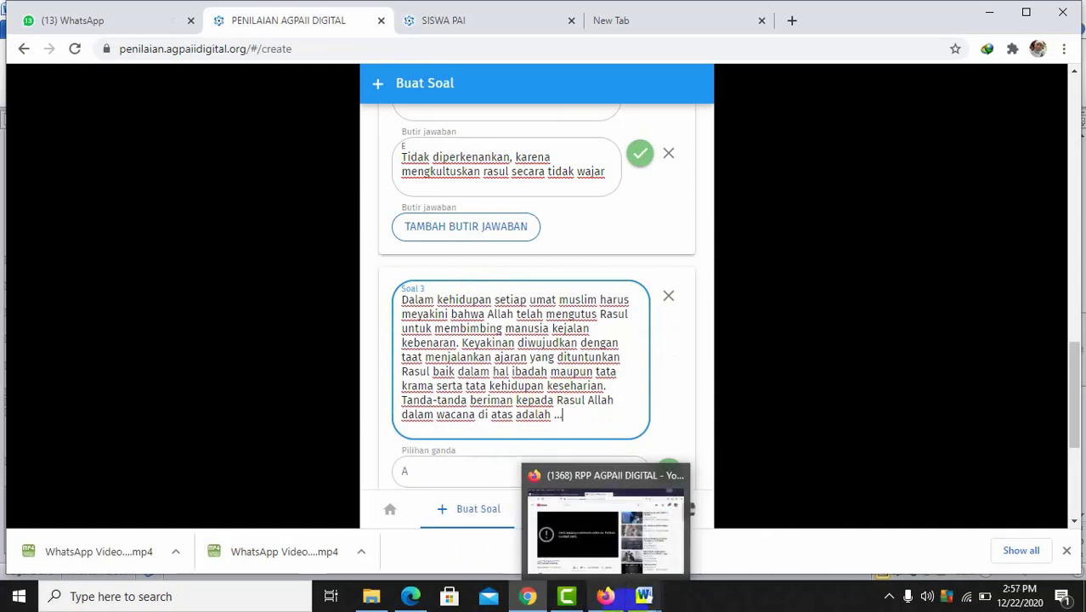
pyautogui.moveTo(643, 596)
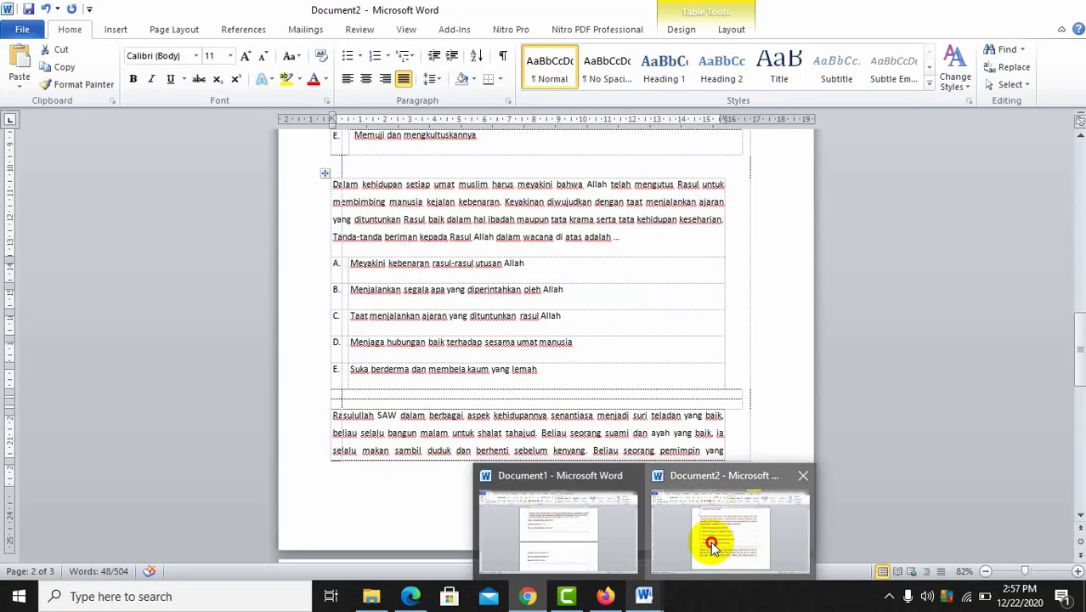
pyautogui.click(710, 542)
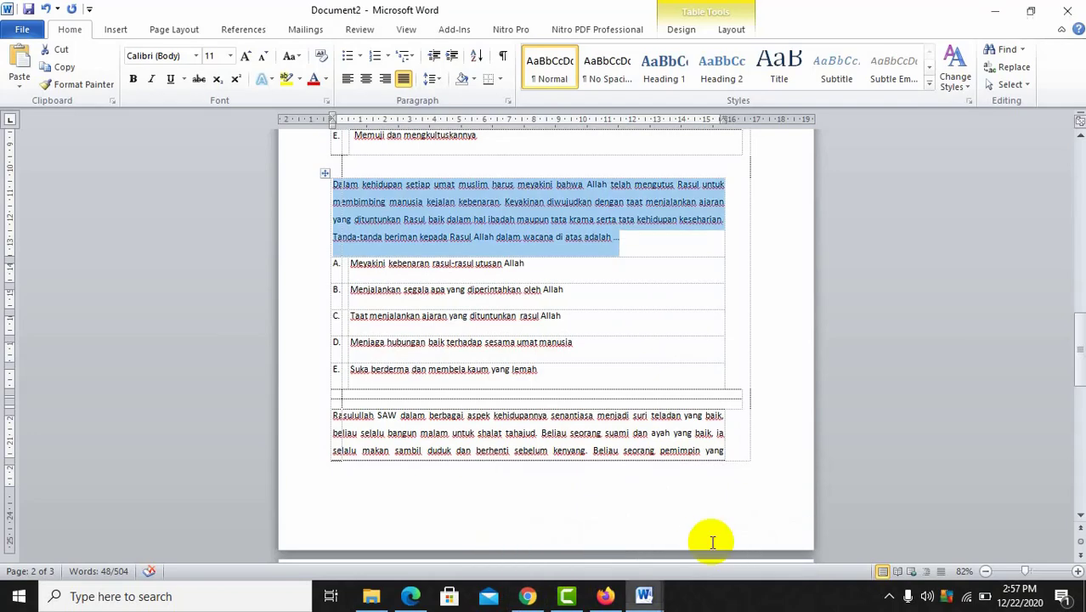
pyautogui.click(354, 271)
pyautogui.moveTo(354, 270); pyautogui.dragTo(355, 277)
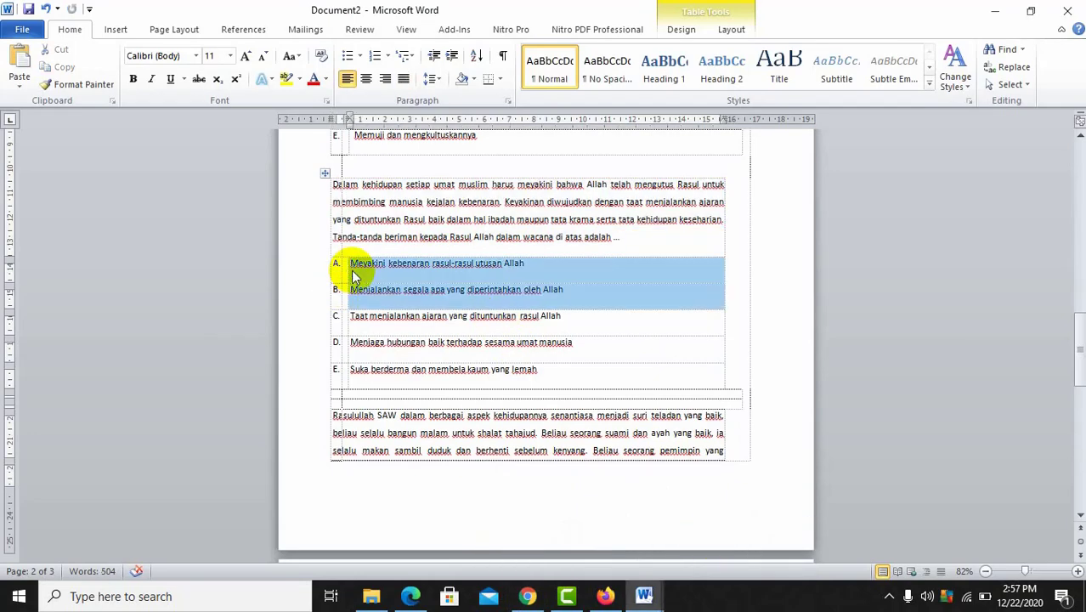
pyautogui.hotkey('shift', 'Down')
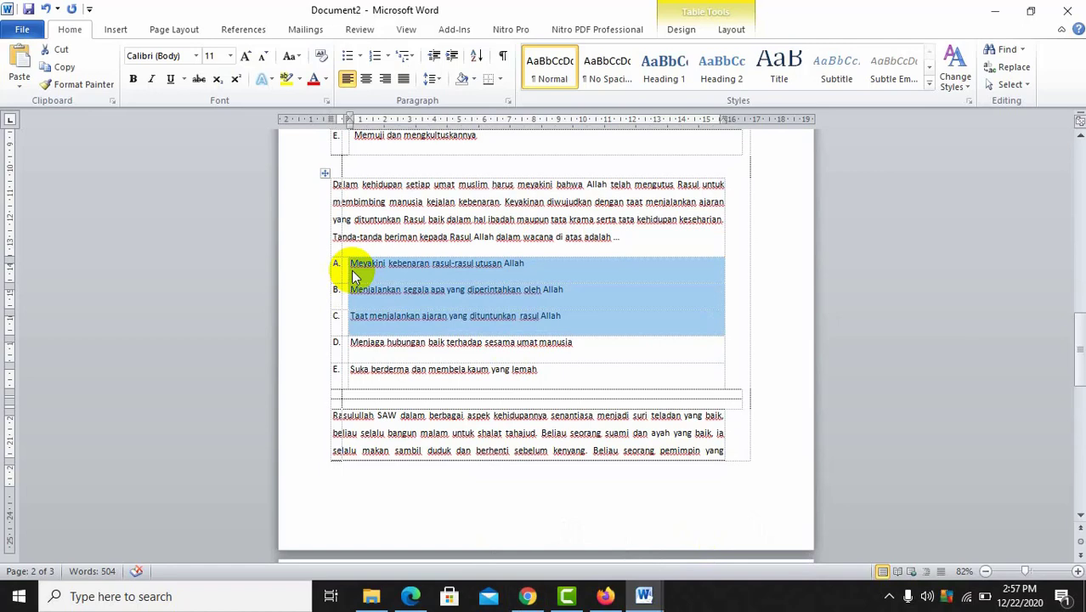
pyautogui.hotkey('shift', 'Down')
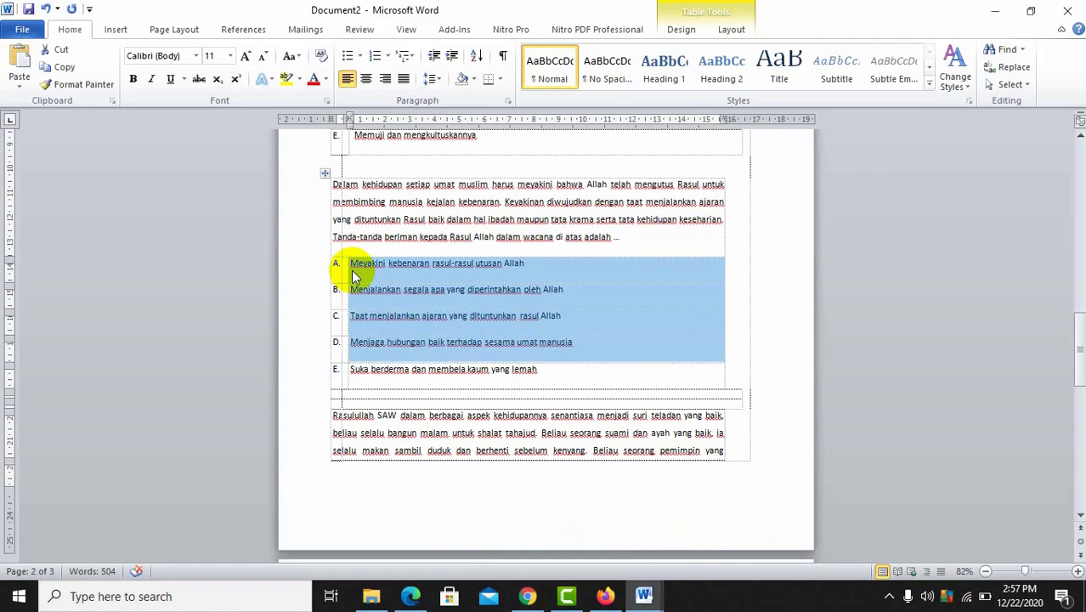
pyautogui.hotkey('shift', 'Down')
pyautogui.hotkey('ctrl', 'c')
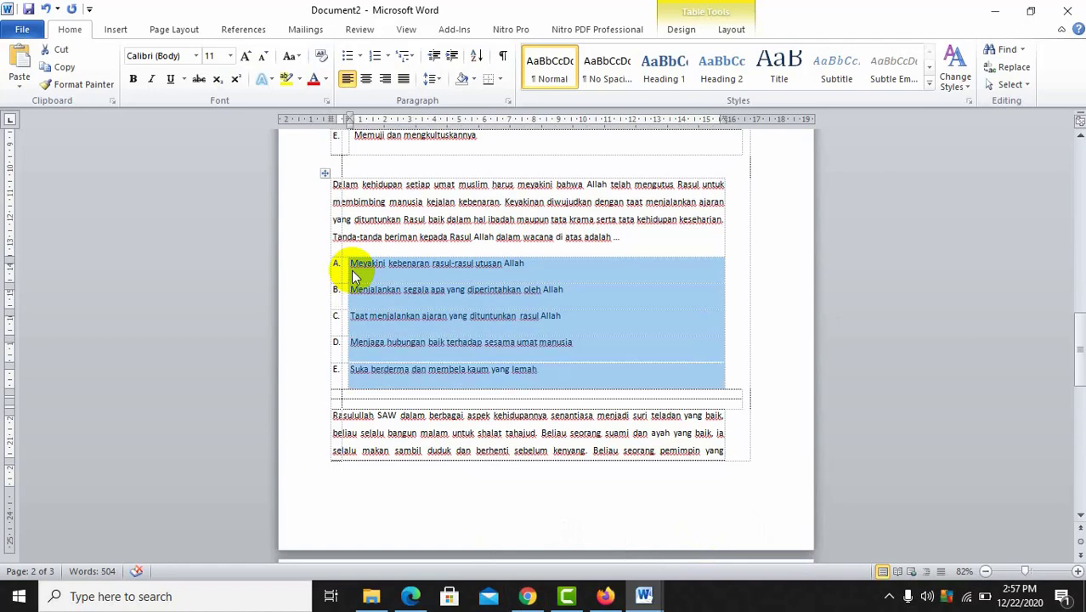
# Switch to the AGPAII page in Chrome and paste the copied answer choices into answer A of Soal 3.
pyautogui.click(644, 596)
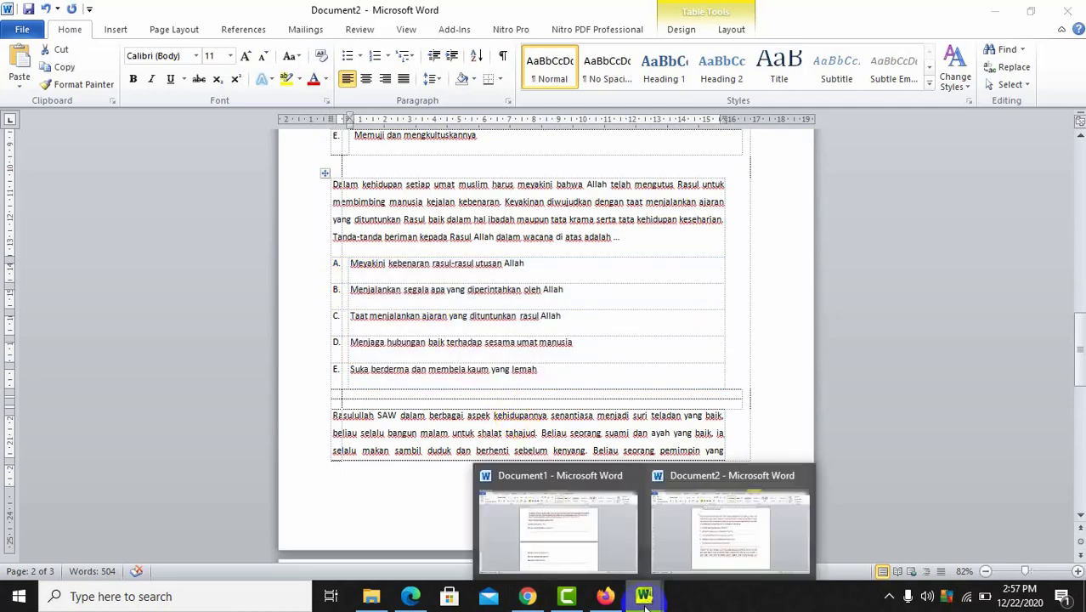
pyautogui.click(528, 597)
pyautogui.click(502, 472)
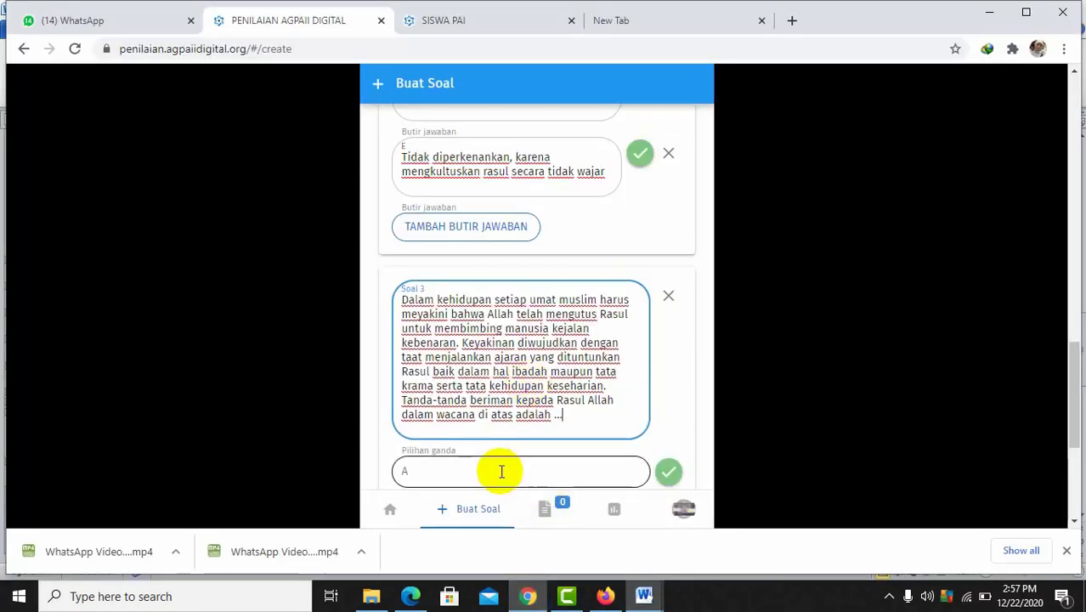
pyautogui.hotkey('ctrl', 'v')
# Cut everything after "Meyakini kebenaran rasul-rasul utusan Allah" from answer A of Soal 3.
pyautogui.press('Up')
pyautogui.press('Up')
pyautogui.press('Up')
pyautogui.press('Up')
pyautogui.press('Up')
pyautogui.press('Up')
pyautogui.hotkey('shift', 'Down')
pyautogui.hotkey('shift', 'Down')
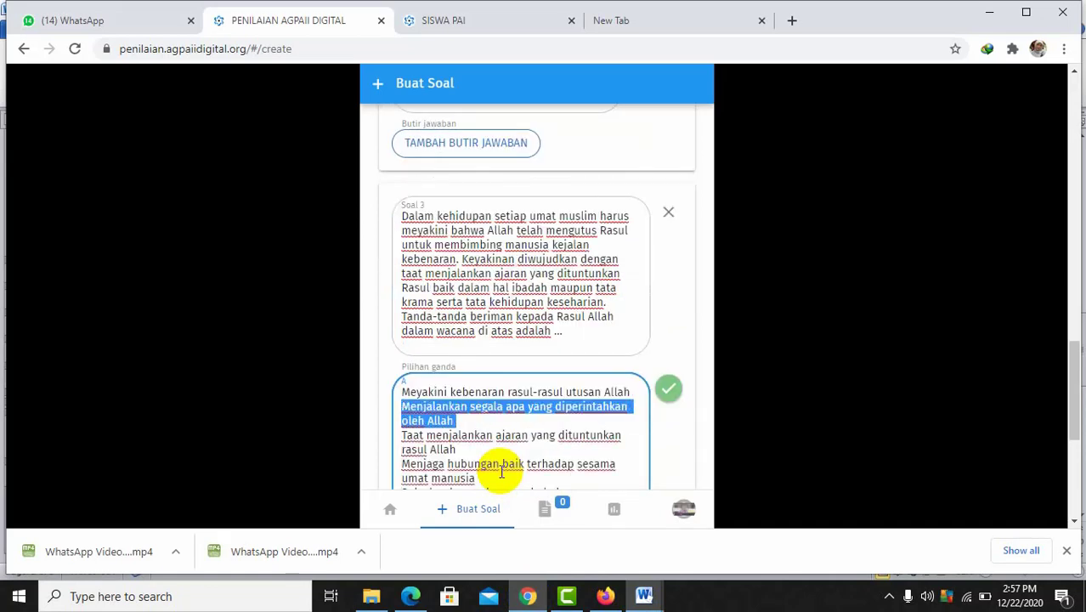
pyautogui.hotkey('shift', 'Down')
pyautogui.hotkey('shift', 'Down')
pyautogui.hotkey('shift', 'Down')
pyautogui.hotkey('shift', 'Down')
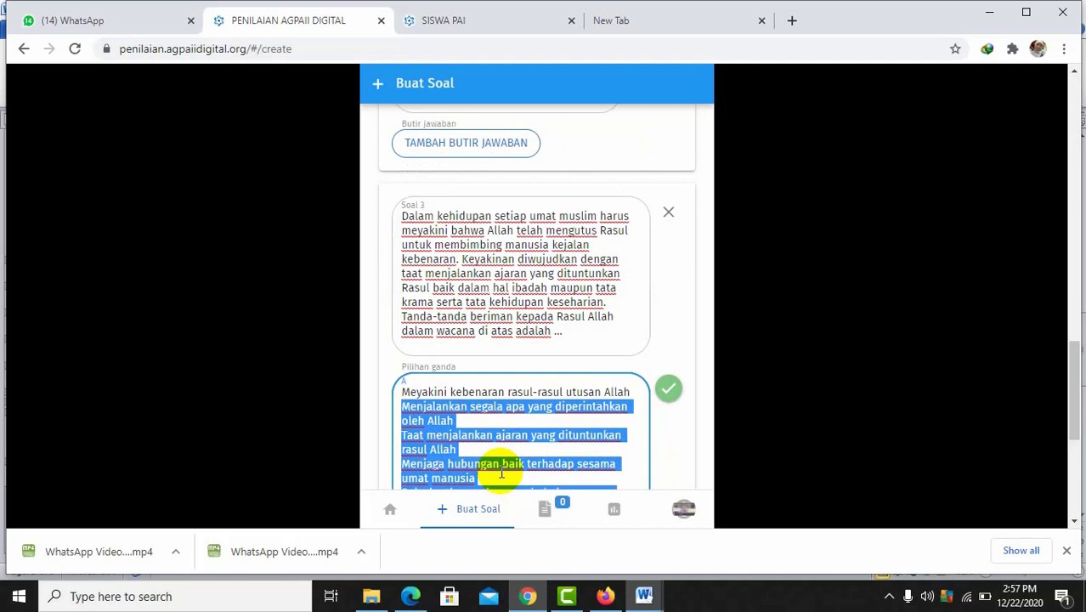
pyautogui.hotkey('ctrl', 'x')
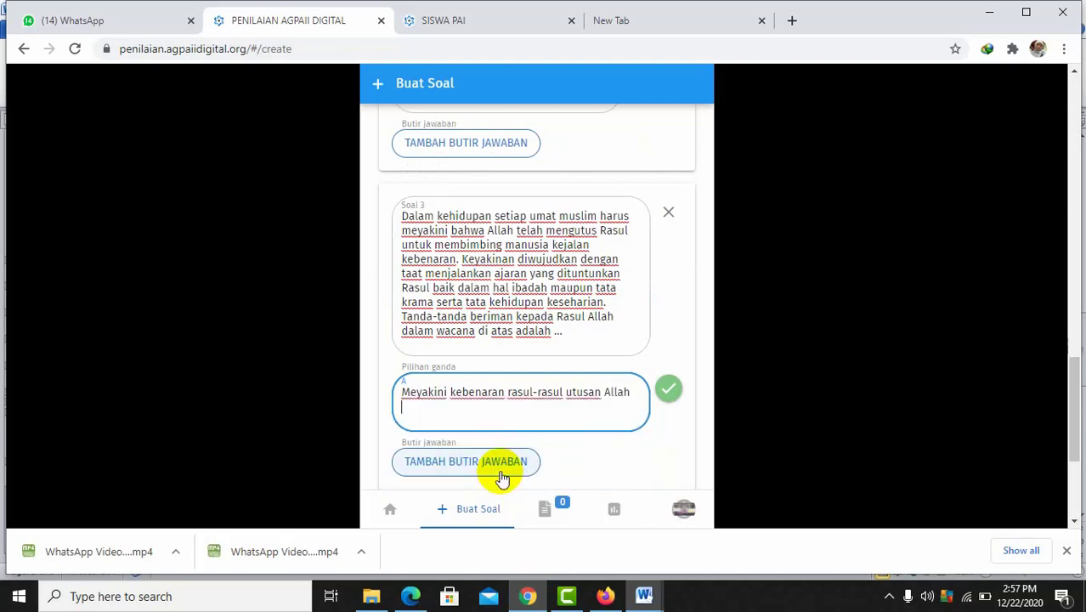
# Add answer B, paste the remaining choices into it and cut everything after "Menjalankan segala apa yang diperintahkan oleh Allah".
pyautogui.click(501, 469)
pyautogui.click(502, 469)
pyautogui.hotkey('ctrl', 'v')
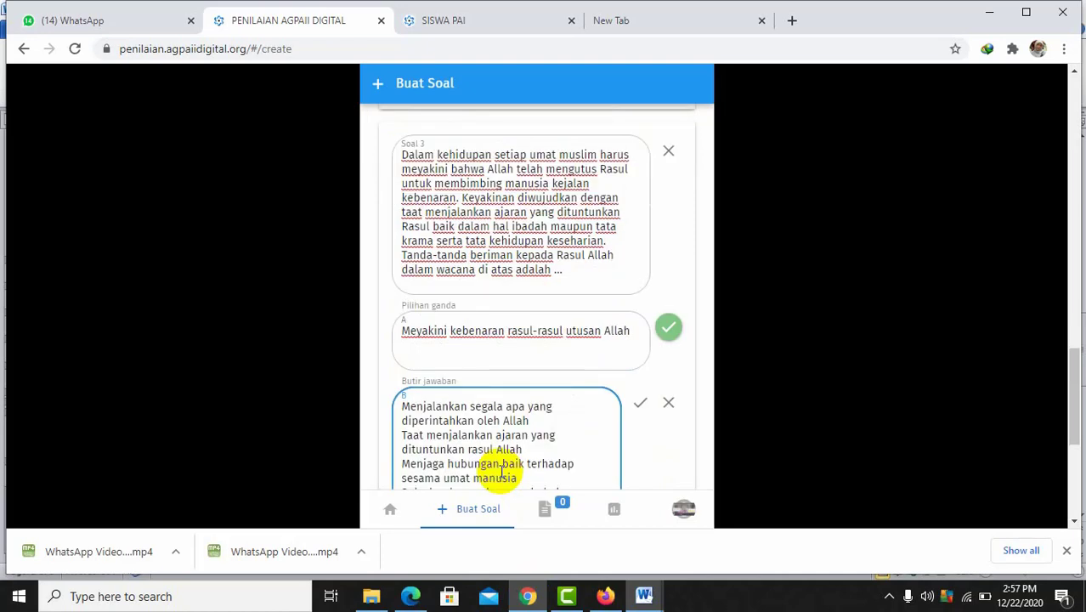
pyautogui.hotkey('shift', 'Down')
pyautogui.hotkey('shift', 'Down')
pyautogui.hotkey('shift', 'Down')
pyautogui.hotkey('shift', 'Down')
pyautogui.hotkey('shift', 'Down')
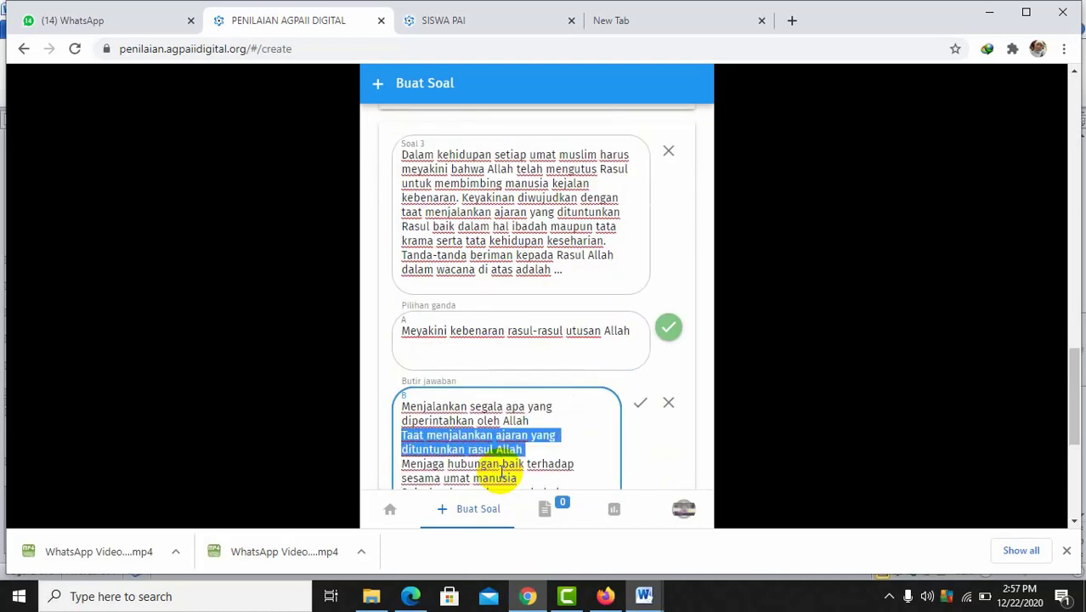
pyautogui.hotkey('ctrl', 'x')
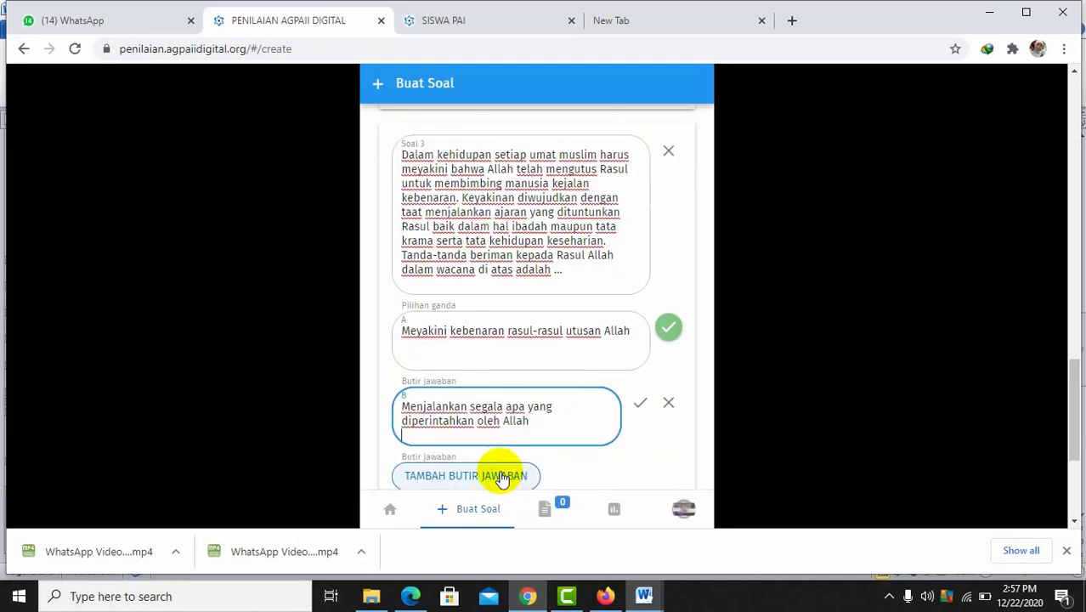
# Add answer C, paste the remaining choices into it and cut everything after "Taat menjalankan ajaran yang dituntunkan rasul Allah".
pyautogui.click(496, 474)
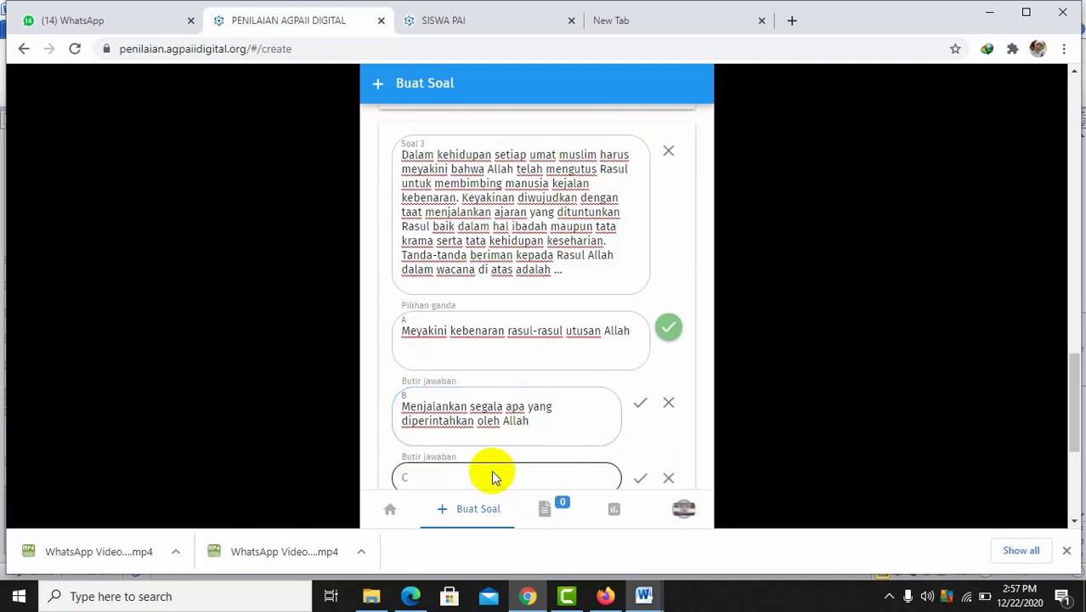
pyautogui.hotkey('ctrl', 'v')
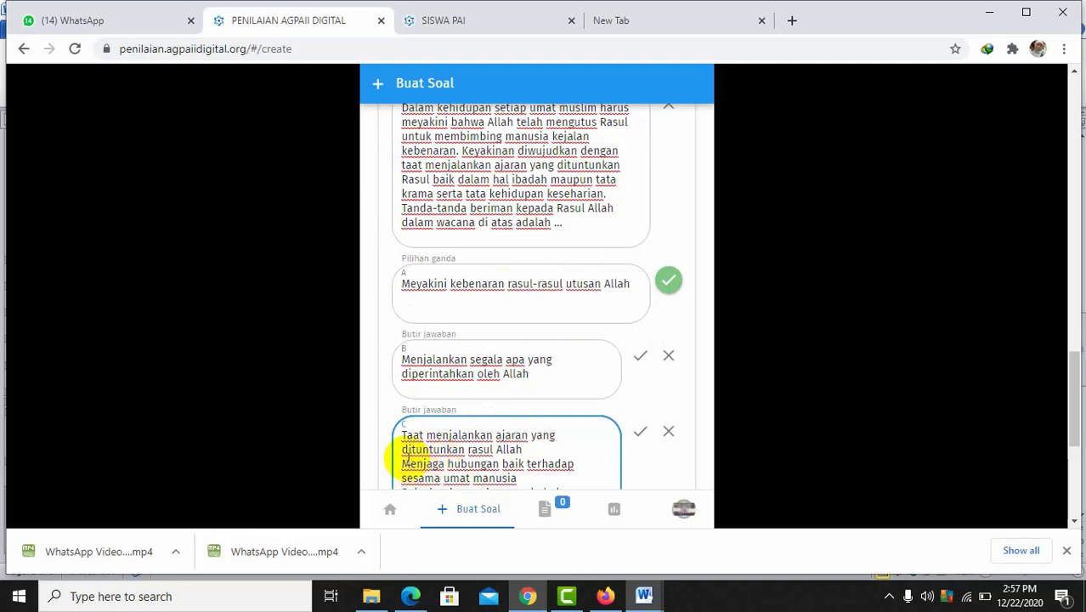
pyautogui.hotkey('shift', 'Down')
pyautogui.hotkey('shift', 'Down')
pyautogui.hotkey('shift', 'Down')
pyautogui.hotkey('ctrl', 'x')
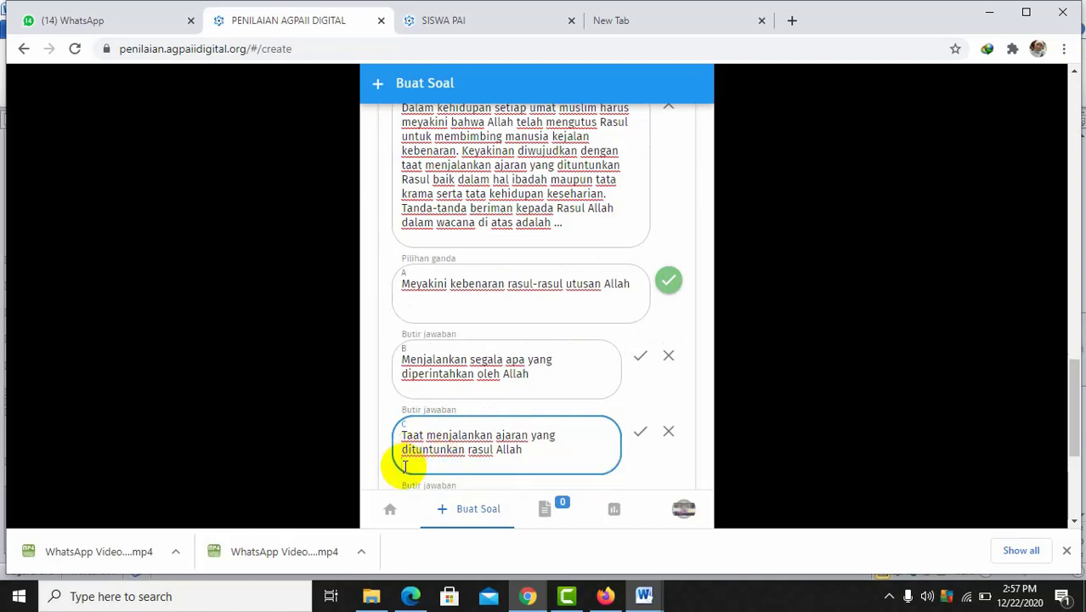
# Add answer D, paste the remaining choices into it and cut everything after "Menjaga hubungan baik terhadap sesama umat manusia".
pyautogui.moveTo(1074, 391); pyautogui.dragTo(1052, 473)
pyautogui.click(468, 228)
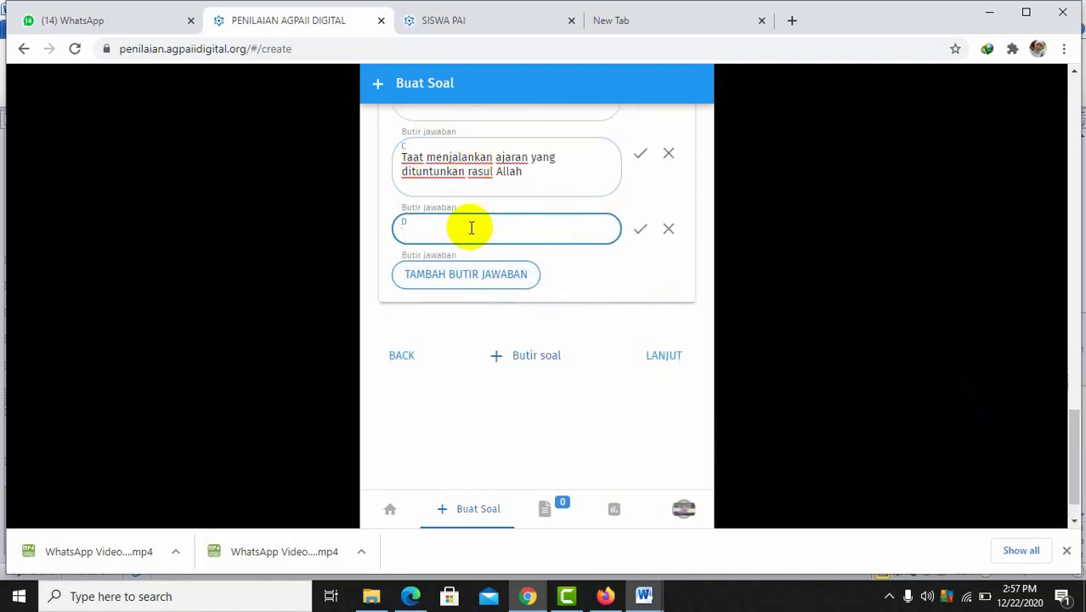
pyautogui.hotkey('ctrl', 'v')
pyautogui.hotkey('shift', 'Down')
pyautogui.hotkey('shift', 'End')
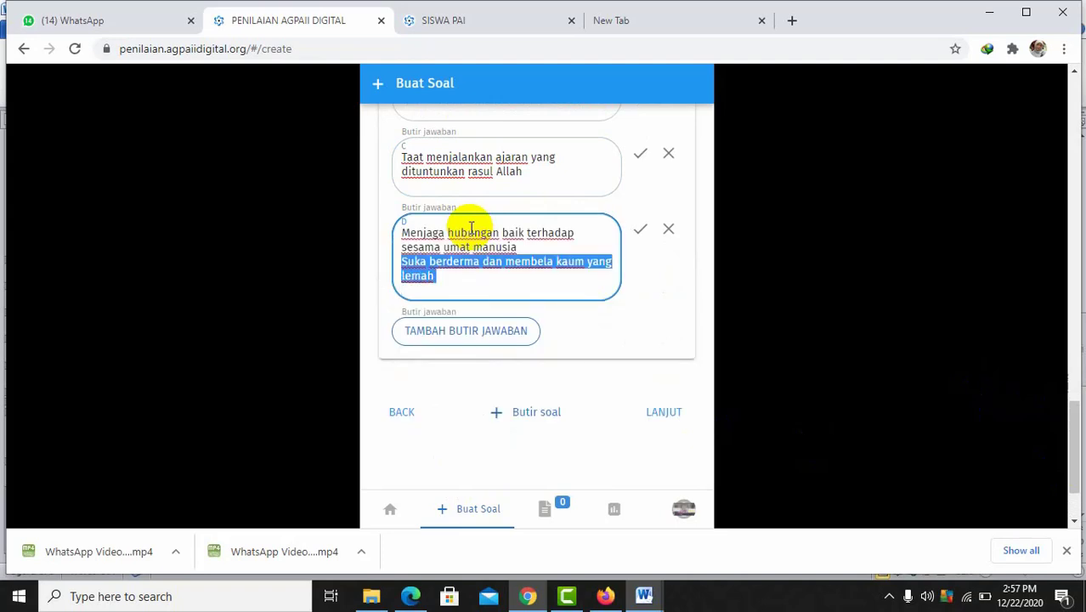
pyautogui.hotkey('ctrl', 'x')
# Add answer E with the pasted text "Suka berderma dan membela kaum yang lemah" and remove its trailing blank line.
pyautogui.click(474, 306)
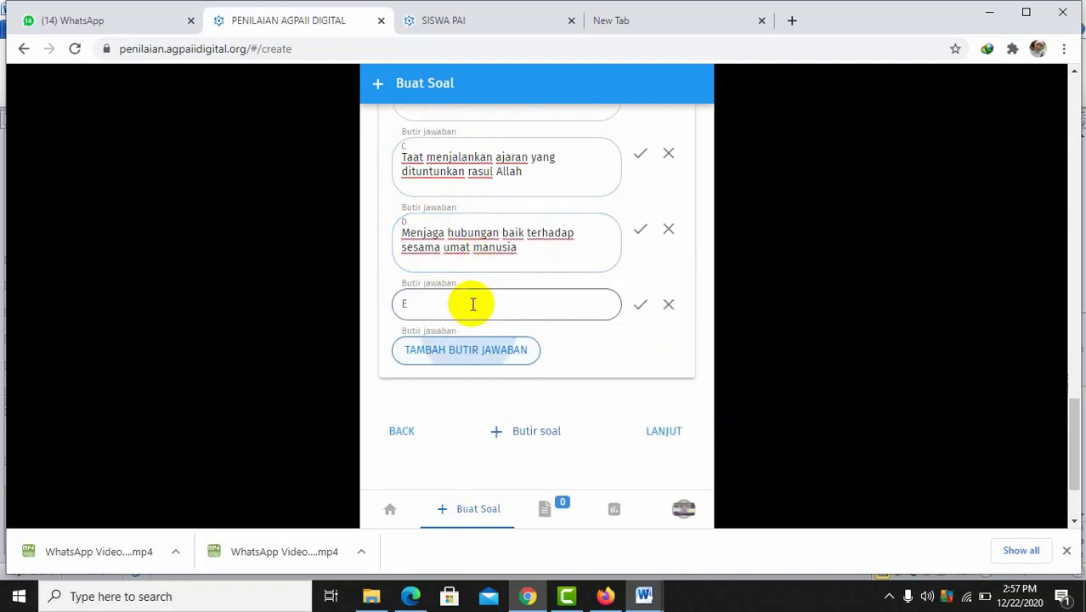
pyautogui.click(473, 305)
pyautogui.hotkey('ctrl', 'v')
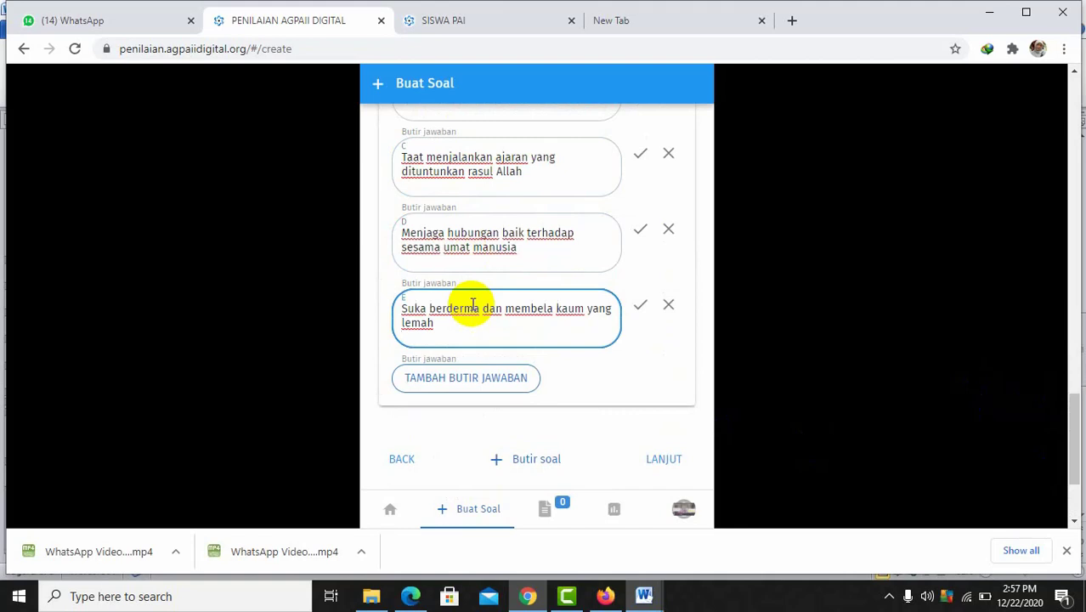
pyautogui.press('BackSpace')
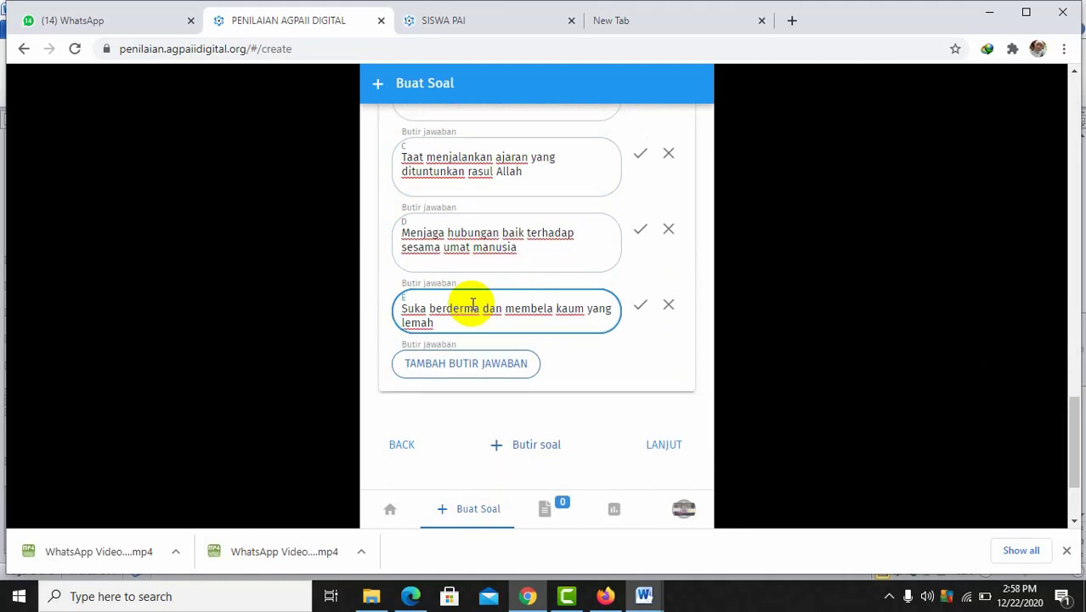
# Review Soal 3 and mark answer C, "Taat menjalankan ajaran yang dituntunkan rasul Allah", as the correct one.
pyautogui.click(1078, 141)
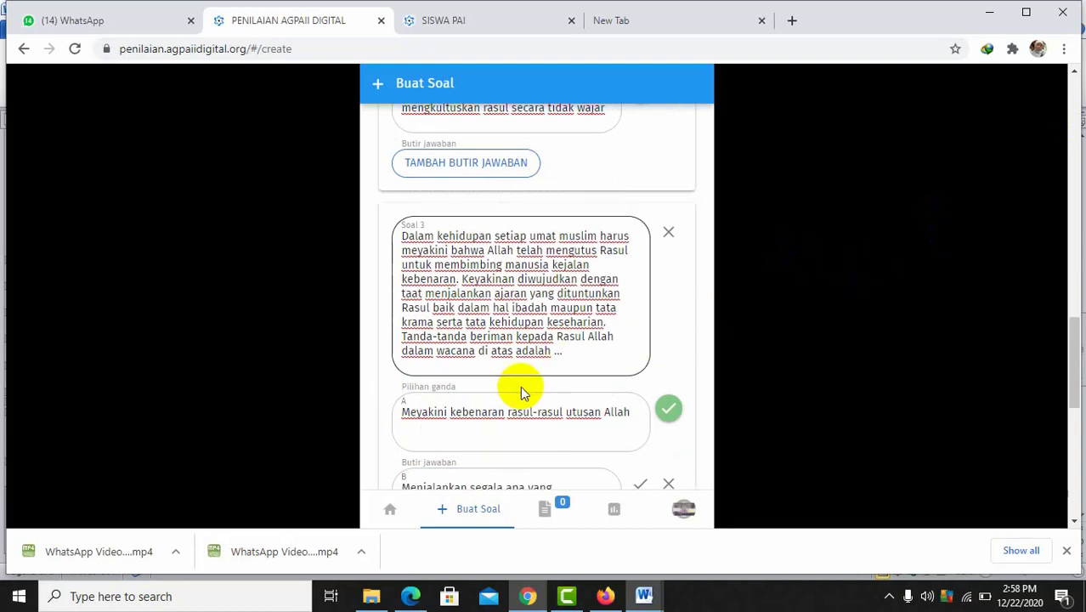
pyautogui.click(1076, 525)
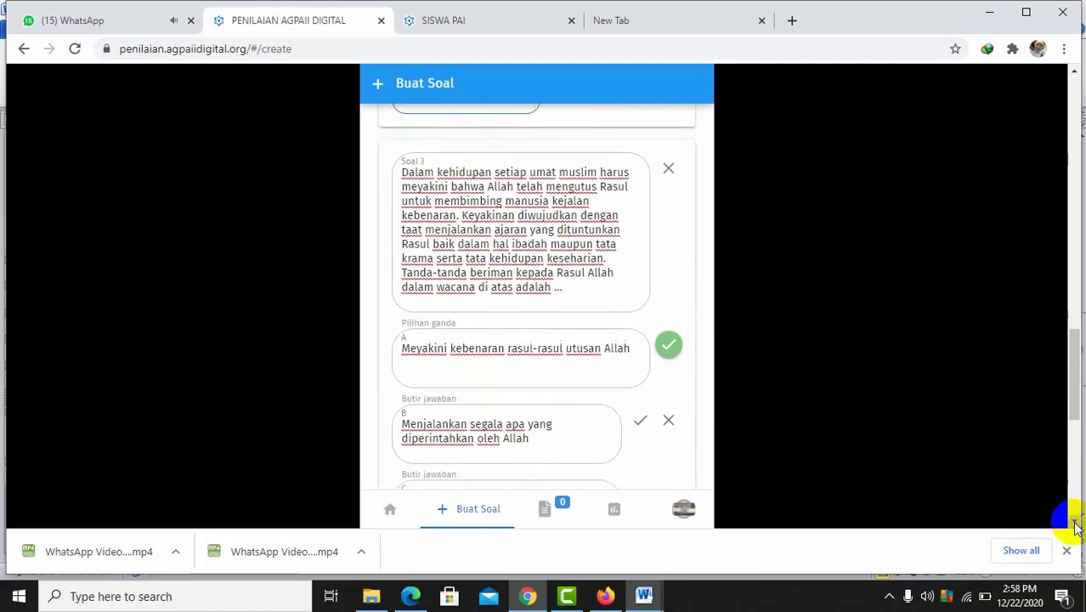
pyautogui.click(1076, 525)
pyautogui.click(1076, 525)
pyautogui.click(1075, 525)
pyautogui.click(1076, 525)
pyautogui.click(1076, 525)
pyautogui.click(1076, 525)
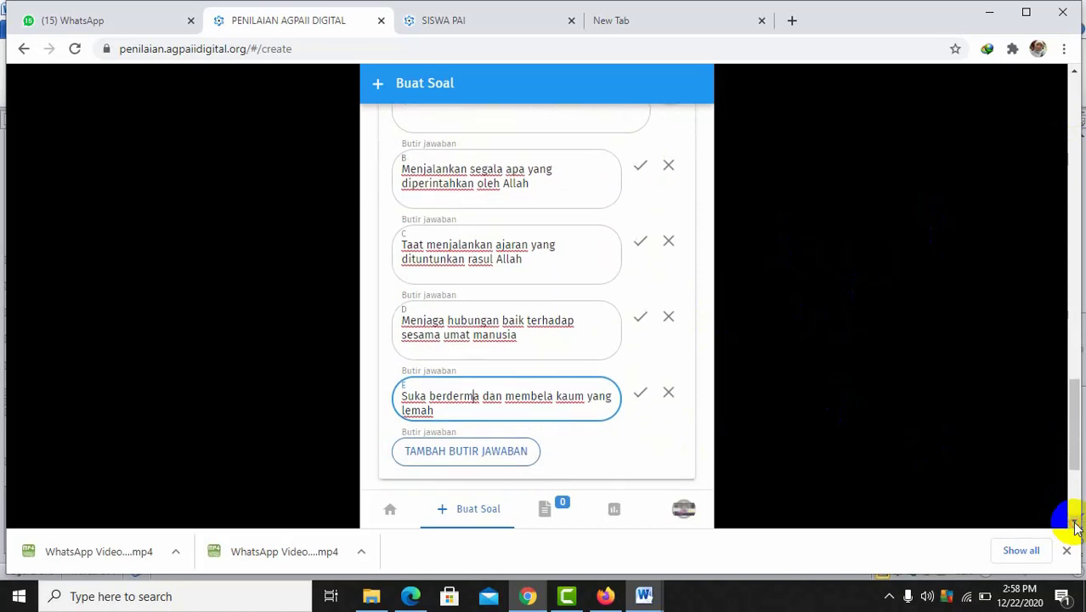
pyautogui.click(1076, 525)
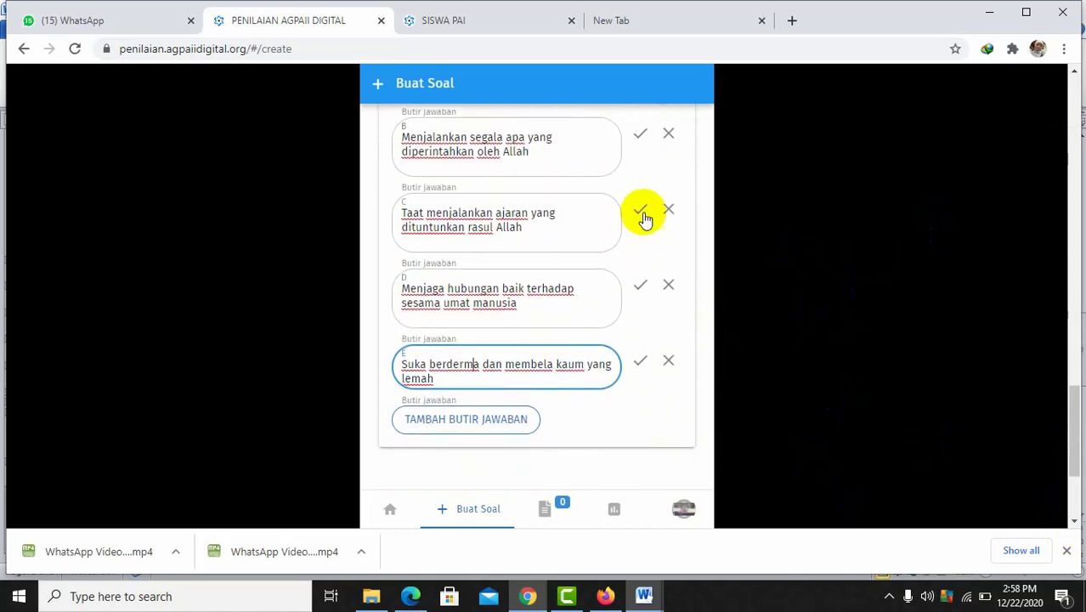
pyautogui.click(638, 211)
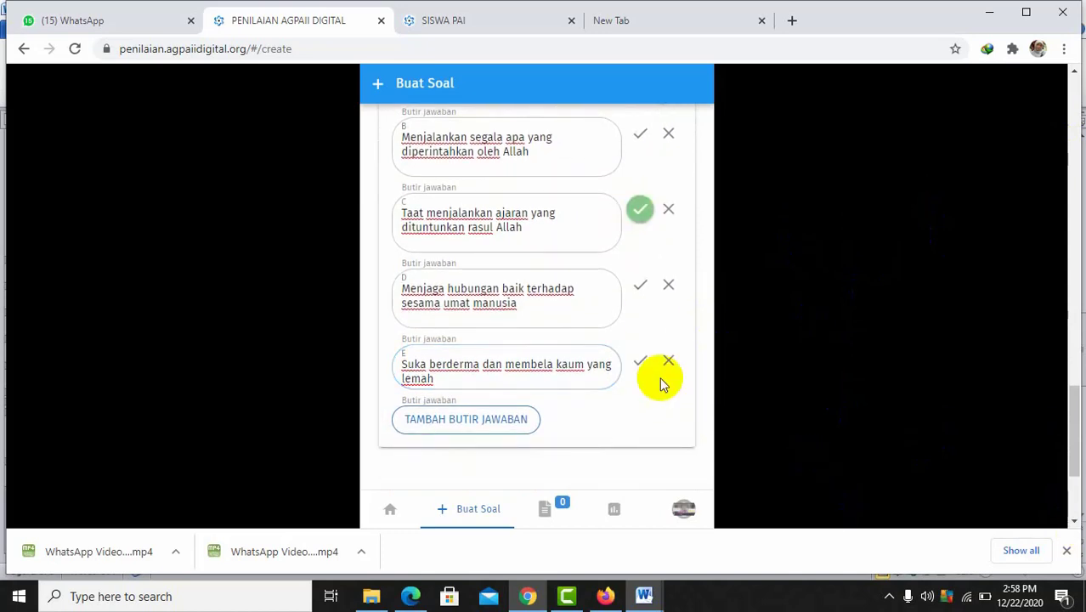
# Add another multiple-choice question below Soal 3.
pyautogui.click(489, 513)
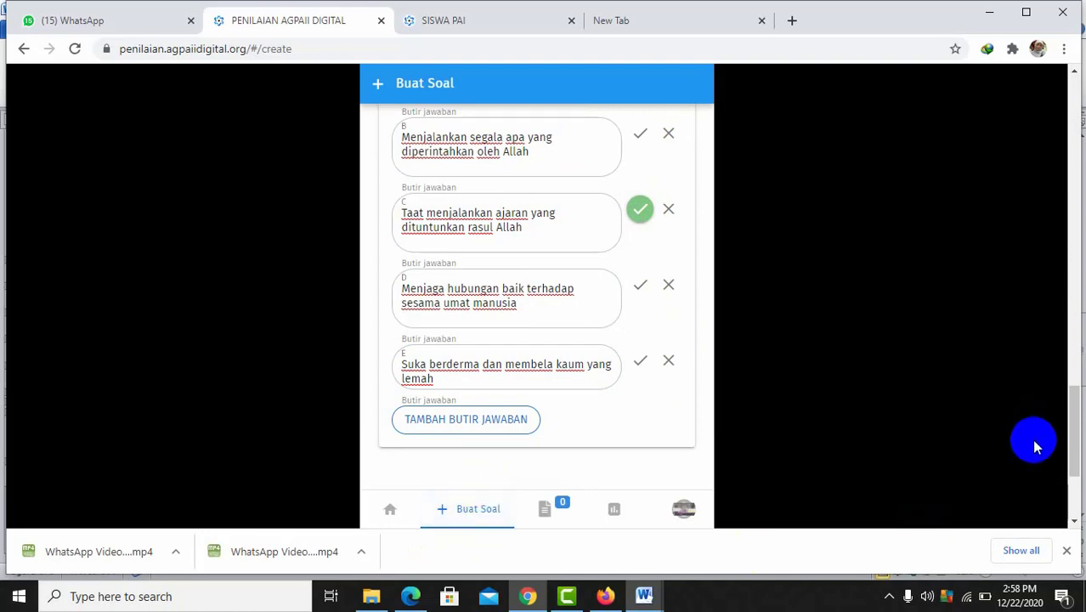
pyautogui.moveTo(1075, 400); pyautogui.dragTo(1059, 483)
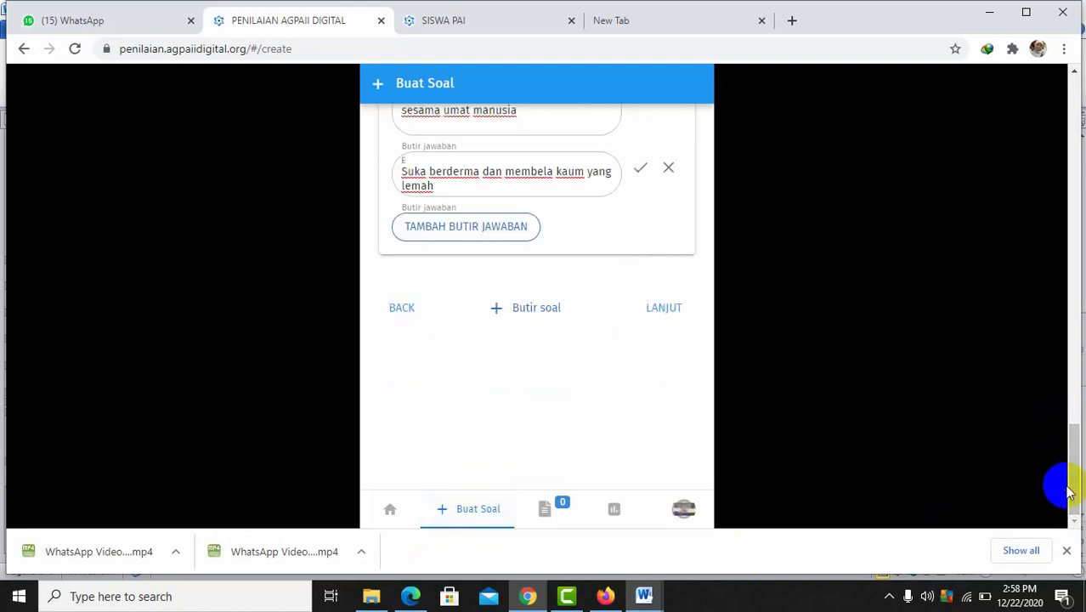
pyautogui.click(520, 314)
pyautogui.click(529, 359)
# In the Word file Document2, copy the passage from "Rasulullah SAW dalam berbagai aspek" through "bertanggung jawab dan berakhlak mulia.".
pyautogui.click(643, 594)
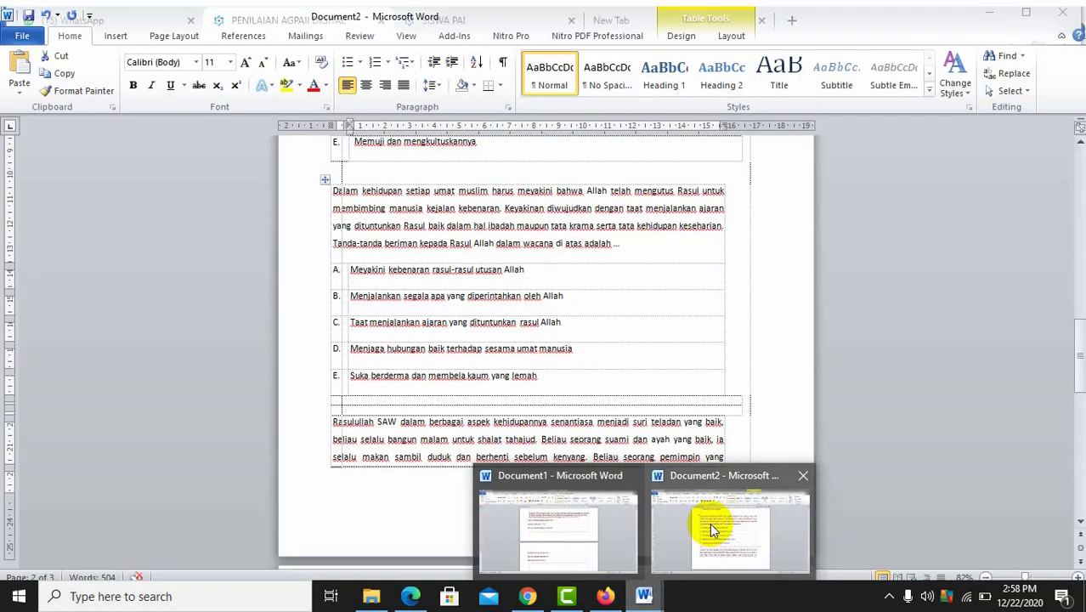
pyautogui.click(710, 522)
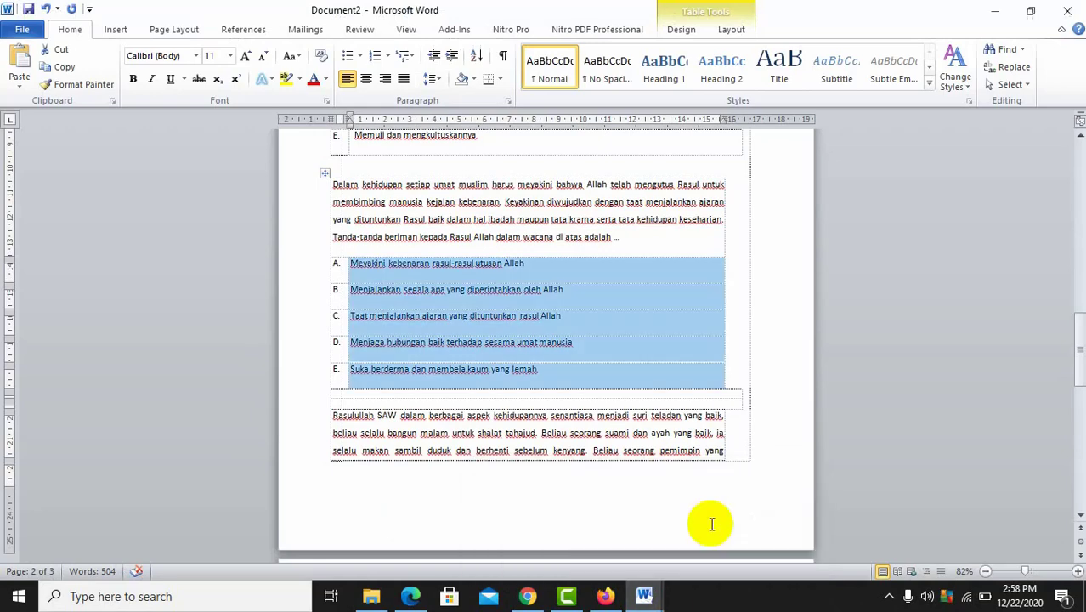
pyautogui.click(363, 417)
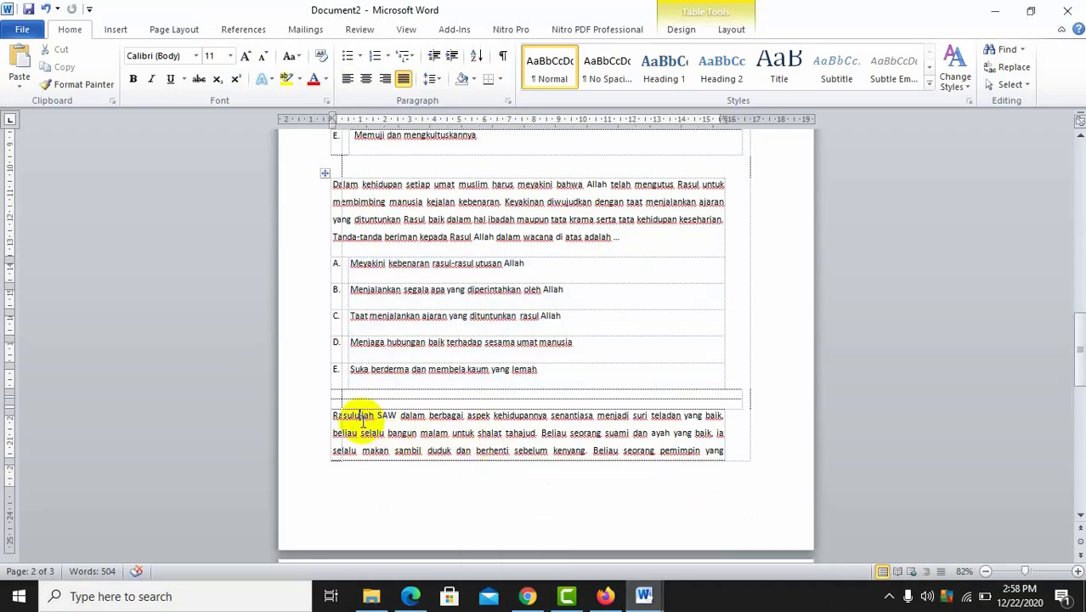
pyautogui.hotkey('shift', 'Down')
pyautogui.hotkey('shift', 'Down')
pyautogui.hotkey('shift', 'Down')
pyautogui.hotkey('shift', 'Down')
pyautogui.hotkey('shift', 'Down')
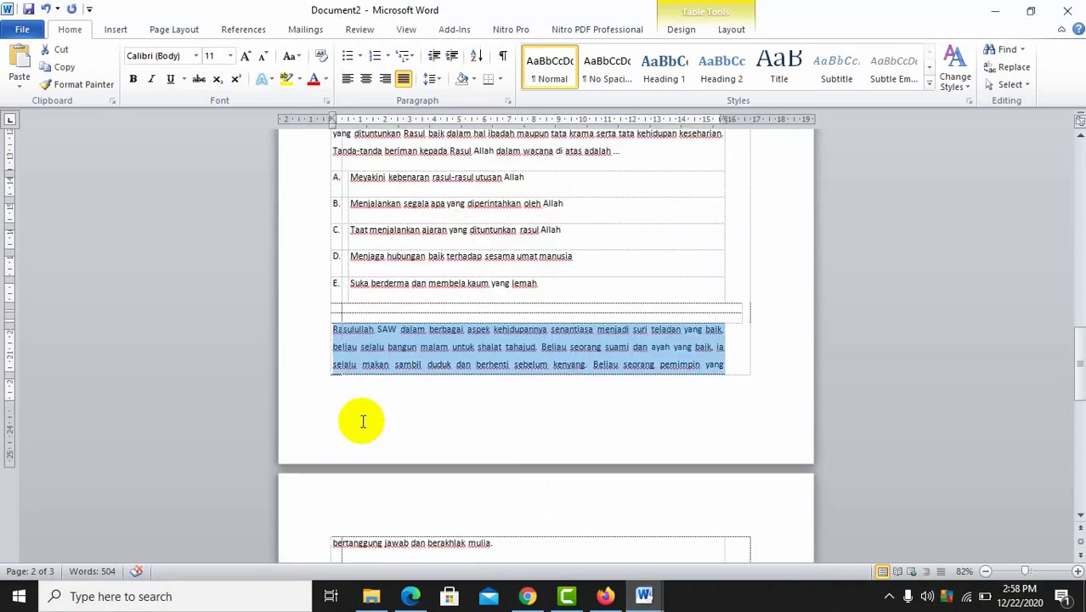
pyautogui.hotkey('shift', 'Up')
pyautogui.hotkey('shift', 'Up')
pyautogui.hotkey('shift', 'Down')
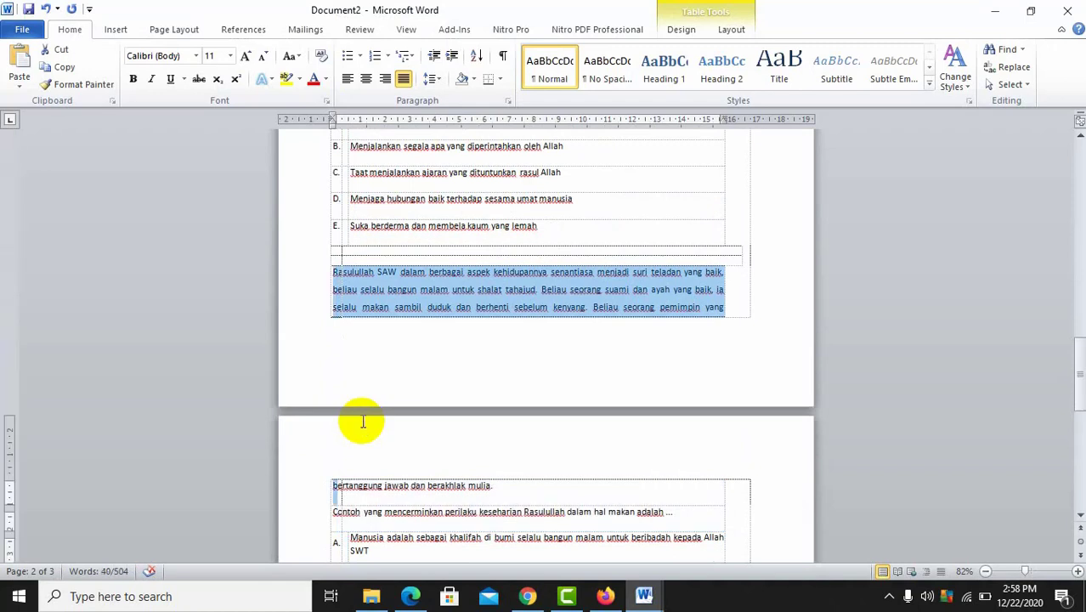
pyautogui.hotkey('shift', 'Right')
pyautogui.hotkey('shift', 'Right')
pyautogui.hotkey('shift', 'Right')
pyautogui.hotkey('shift', 'Right')
pyautogui.hotkey('shift', 'Right')
pyautogui.hotkey('shift', 'Right')
pyautogui.hotkey('shift', 'Right')
pyautogui.hotkey('shift', 'Right')
pyautogui.hotkey('shift', 'Right')
pyautogui.hotkey('shift', 'Right')
pyautogui.hotkey('shift', 'Right')
pyautogui.hotkey('shift', 'Right')
pyautogui.hotkey('shift', 'Right')
pyautogui.hotkey('shift', 'Right')
pyautogui.hotkey('shift', 'Right')
pyautogui.hotkey('shift', 'Right')
pyautogui.hotkey('shift', 'Right')
pyautogui.hotkey('shift', 'Right')
pyautogui.hotkey('shift', 'Right')
pyautogui.hotkey('shift', 'Right')
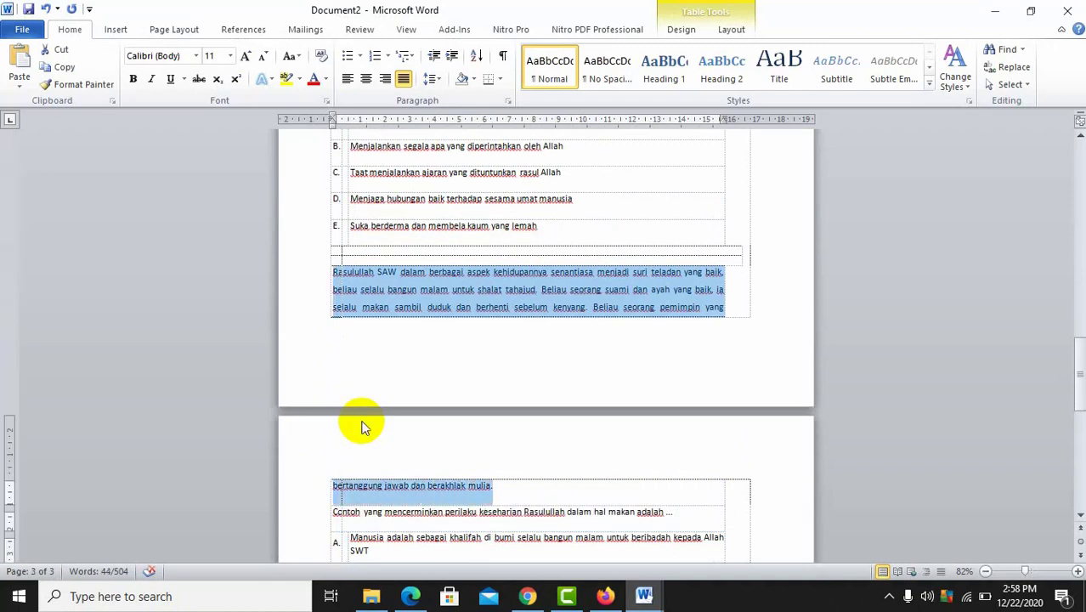
# Switch to the Penilaian AGPAII page in Chrome and paste the copied passage as the question text of Soal 4.
pyautogui.click(528, 596)
pyautogui.click(413, 295)
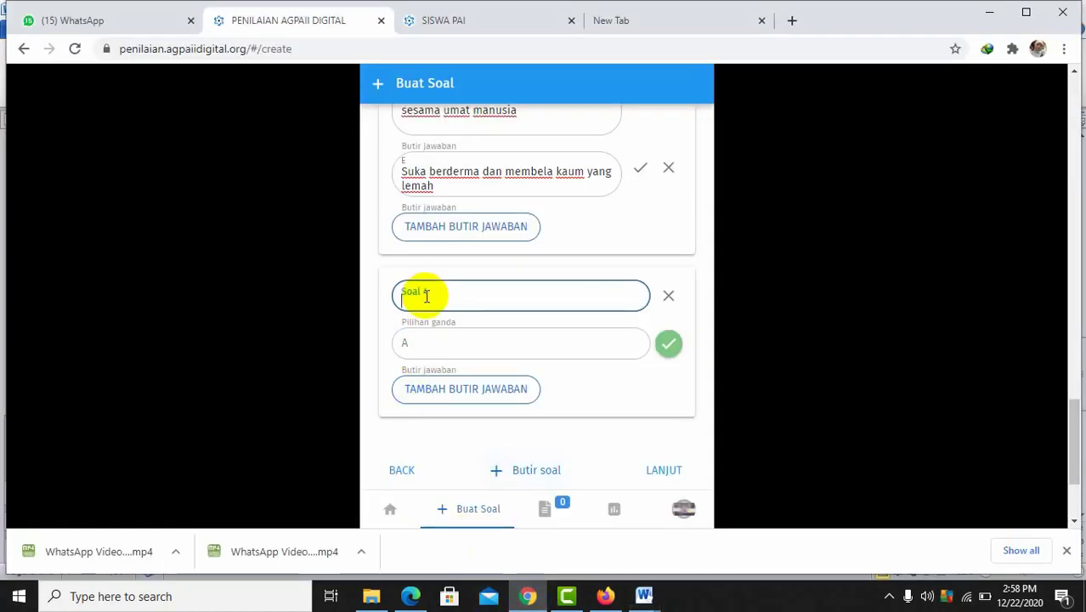
pyautogui.hotkey('ctrl', 'v')
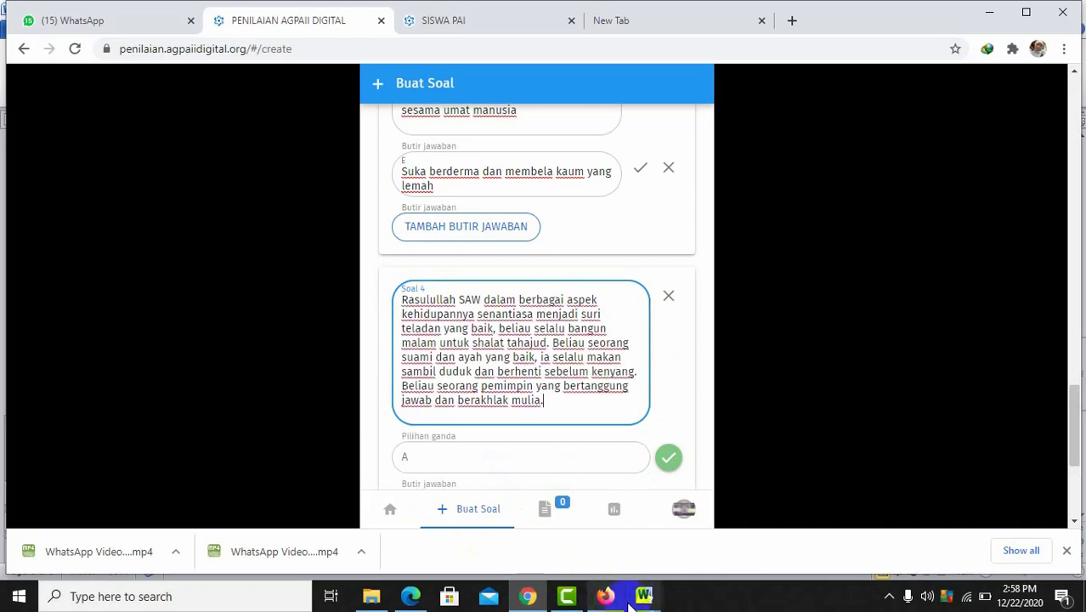
# Return to Document2 in Word and copy the question line "Contoh yang mencerminkan perilaku keseharian Rasulullah dalam hal makan adalah ...".
pyautogui.click(644, 596)
pyautogui.click(697, 540)
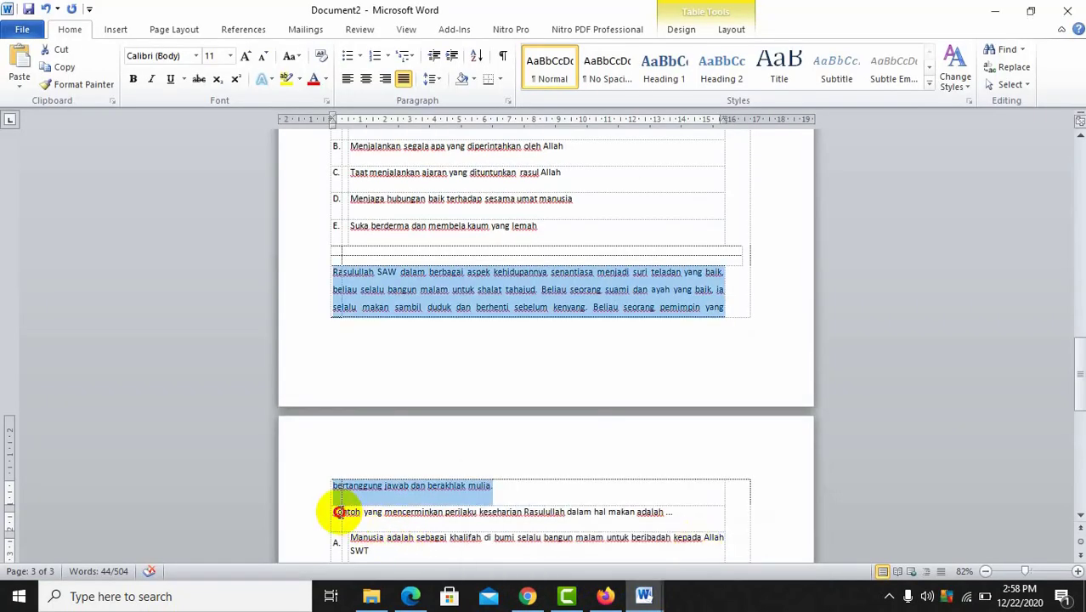
pyautogui.click(338, 510)
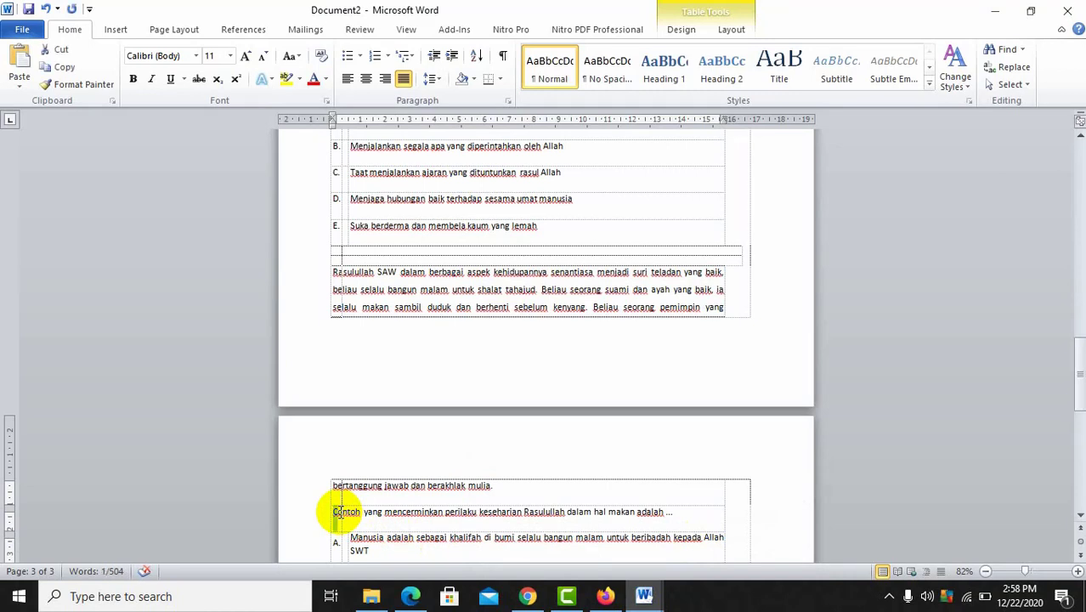
pyautogui.hotkey('shift', 'Right')
pyautogui.hotkey('shift', 'Right')
pyautogui.hotkey('shift', 'Right')
pyautogui.hotkey('shift', 'Right')
pyautogui.hotkey('shift', 'Right')
pyautogui.hotkey('shift', 'Right')
pyautogui.hotkey('shift', 'Right')
pyautogui.hotkey('shift', 'Right')
pyautogui.hotkey('shift', 'Right')
pyautogui.hotkey('shift', 'Right')
pyautogui.hotkey('shift', 'Right')
pyautogui.hotkey('shift', 'Right')
pyautogui.hotkey('shift', 'Right')
pyautogui.hotkey('shift', 'Right')
pyautogui.hotkey('shift', 'Right')
pyautogui.hotkey('shift', 'Right')
pyautogui.hotkey('shift', 'Right')
pyautogui.hotkey('shift', 'Right')
pyautogui.hotkey('shift', 'Right')
pyautogui.hotkey('shift', 'Right')
pyautogui.hotkey('shift', 'Right')
pyautogui.hotkey('shift', 'Right')
pyautogui.hotkey('shift', 'Right')
pyautogui.hotkey('shift', 'Right')
pyautogui.hotkey('shift', 'Right')
pyautogui.hotkey('shift', 'Right')
pyautogui.hotkey('shift', 'Right')
pyautogui.hotkey('shift', 'Right')
pyautogui.hotkey('shift', 'Right')
pyautogui.hotkey('shift', 'Right')
pyautogui.hotkey('shift', 'Right')
pyautogui.hotkey('shift', 'Right')
pyautogui.hotkey('shift', 'Right')
pyautogui.hotkey('shift', 'Right')
pyautogui.hotkey('shift', 'Right')
pyautogui.hotkey('shift', 'Right')
pyautogui.hotkey('shift', 'Right')
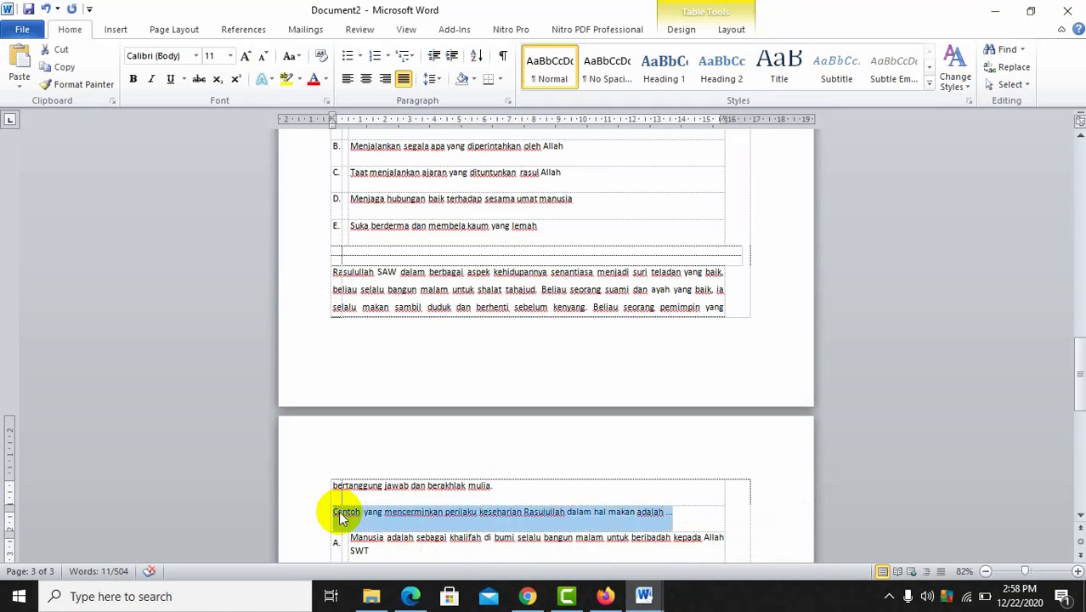
# Back in Chrome, append "Contoh yang mencerminkan perilaku keseharian Rasulullah dalam hal makan adalah ..." below the Soal 4 passage, separated by a blank line.
pyautogui.click(525, 596)
pyautogui.click(517, 420)
pyautogui.press('Return')
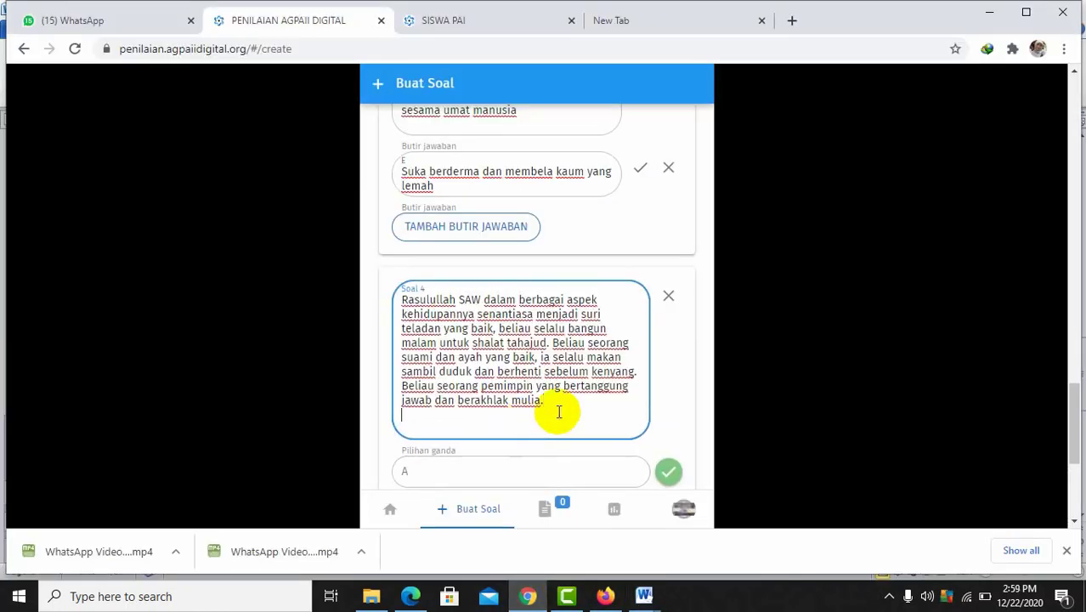
pyautogui.press('Return')
pyautogui.write('Contoh yang mencerminkan perilaku keseharian Rasulullah dalam hal makan adalah ...')
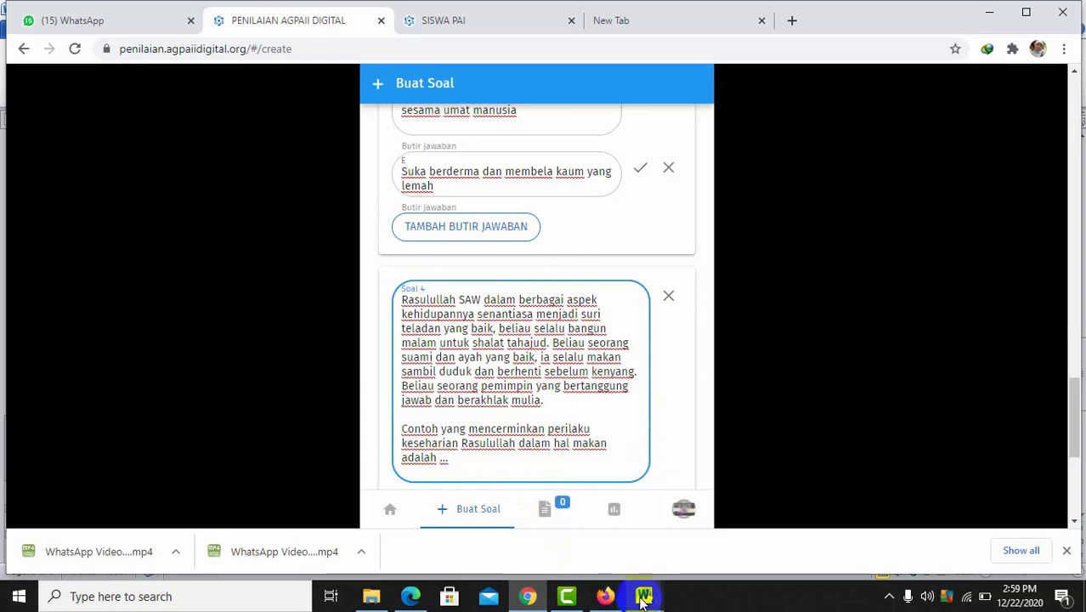
# In Word's Document2, copy the five answer choices A to E beneath the "Contoh yang mencerminkan perilaku" question.
pyautogui.moveTo(643, 600)
pyautogui.click(696, 534)
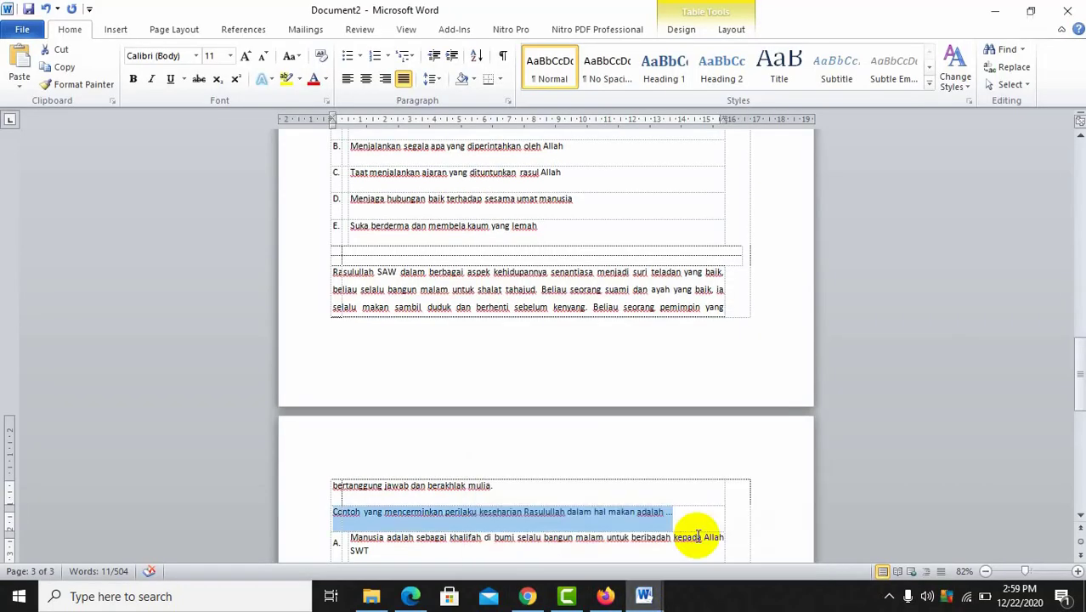
pyautogui.click(366, 536)
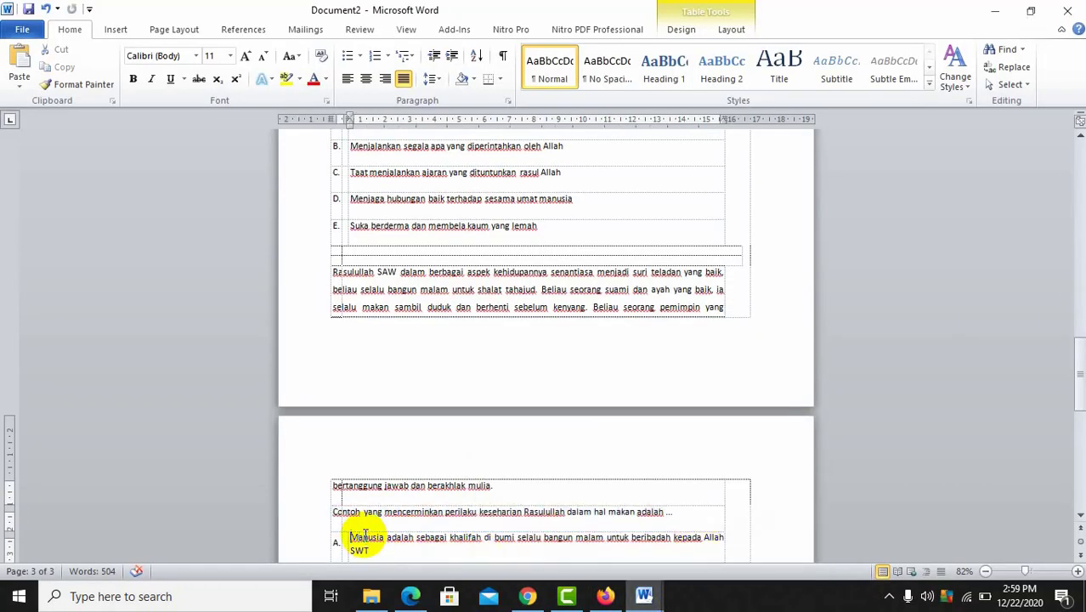
pyautogui.moveTo(365, 535); pyautogui.dragTo(365, 542)
pyautogui.hotkey('ctrl', 'c')
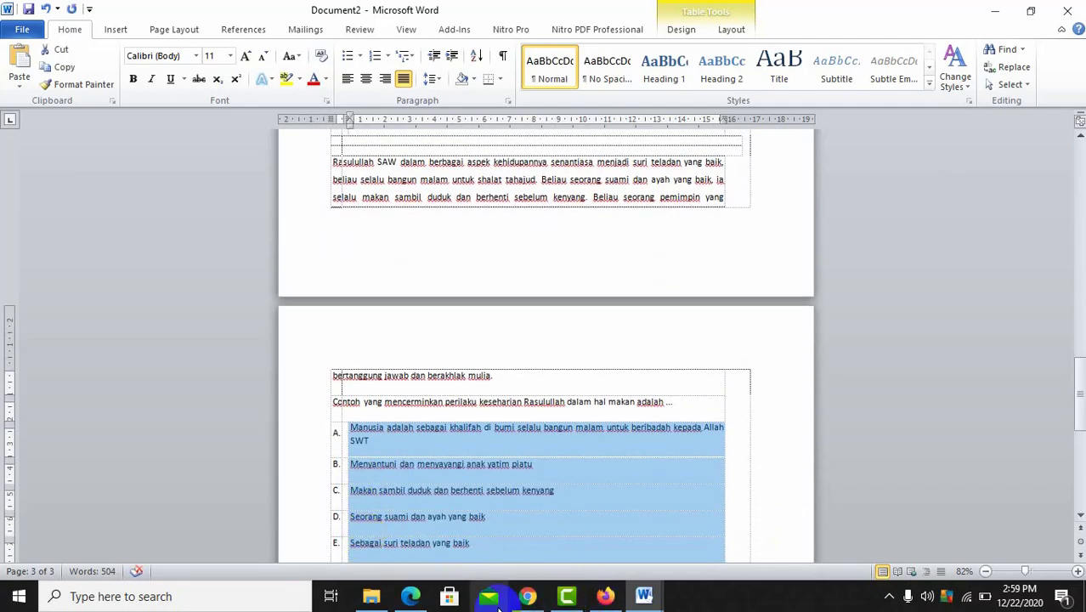
# Switch to the Penilaian AGPAII page and paste all five copied choices into answer A of Soal 4.
pyautogui.click(527, 598)
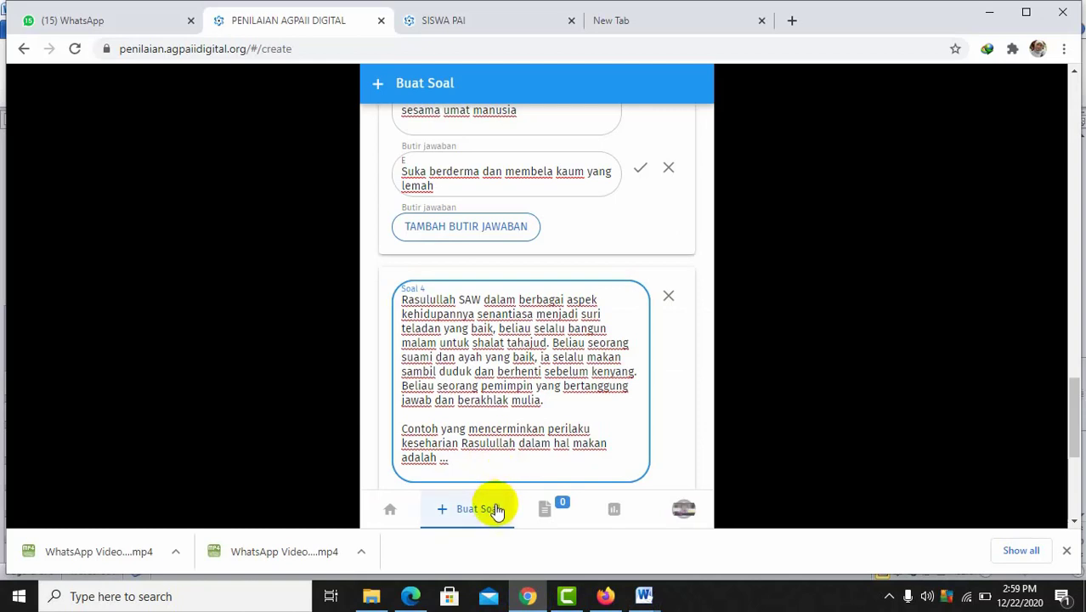
pyautogui.click(1076, 414)
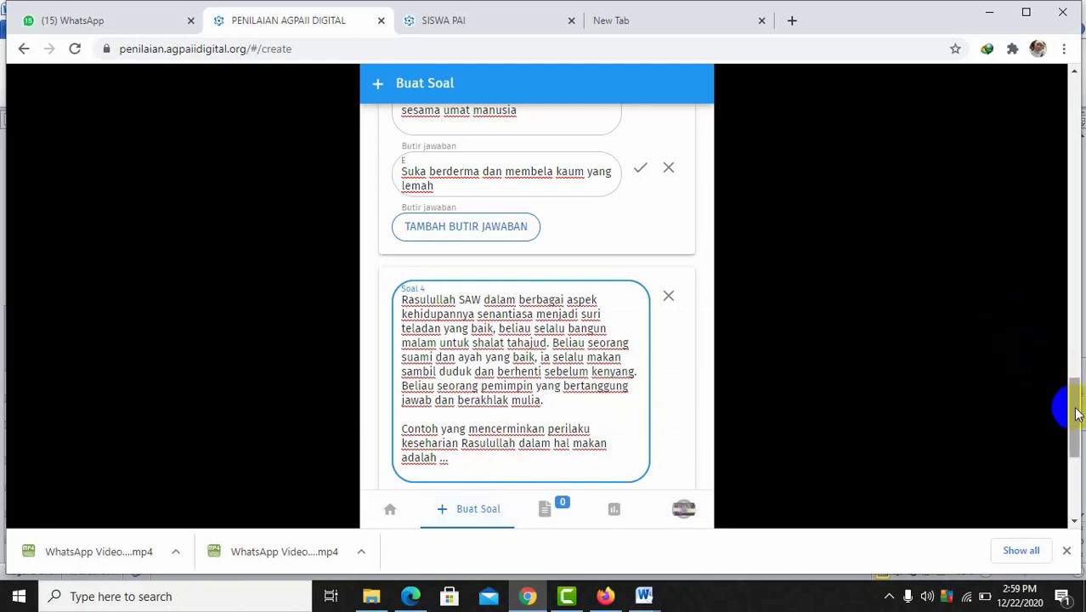
pyautogui.moveTo(1076, 414); pyautogui.dragTo(1072, 482)
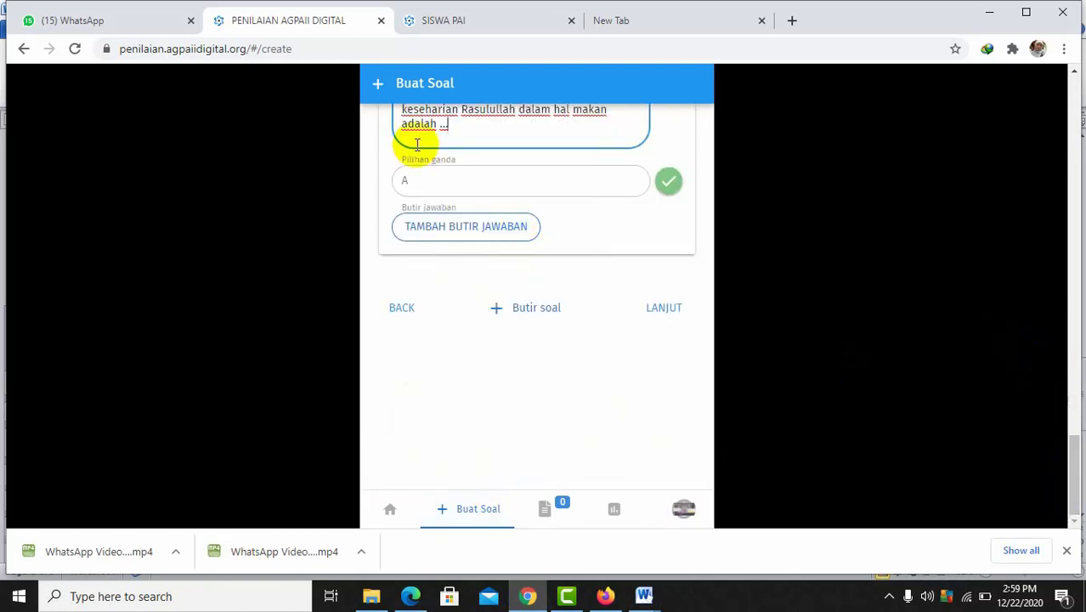
pyautogui.click(432, 182)
pyautogui.hotkey('ctrl', 'v')
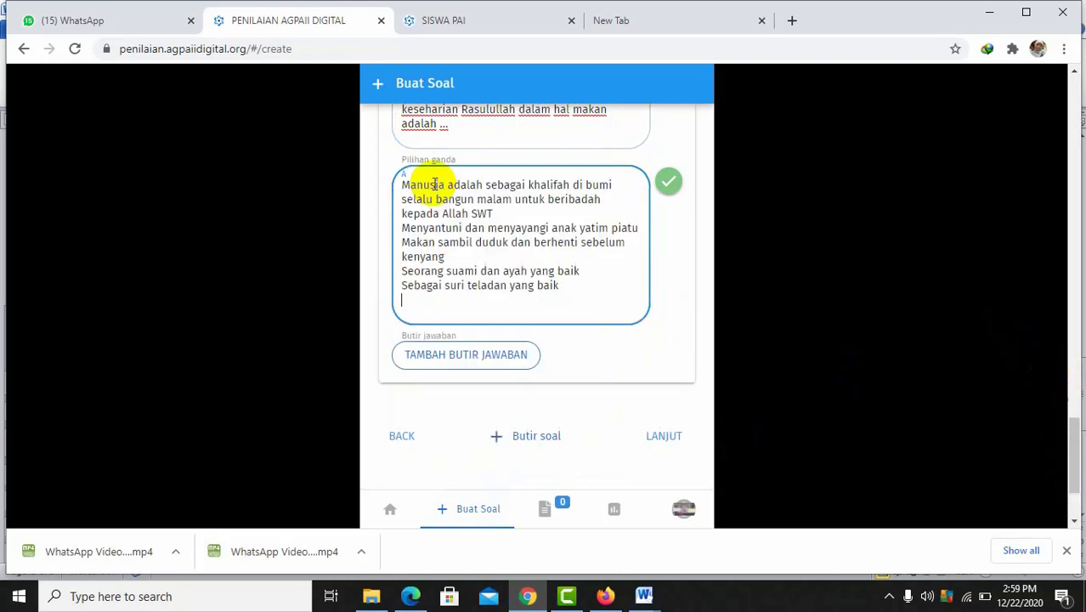
# Cut everything after "Manusia adalah sebagai khalifah di bumi" from answer A of Soal 4.
pyautogui.press('Up')
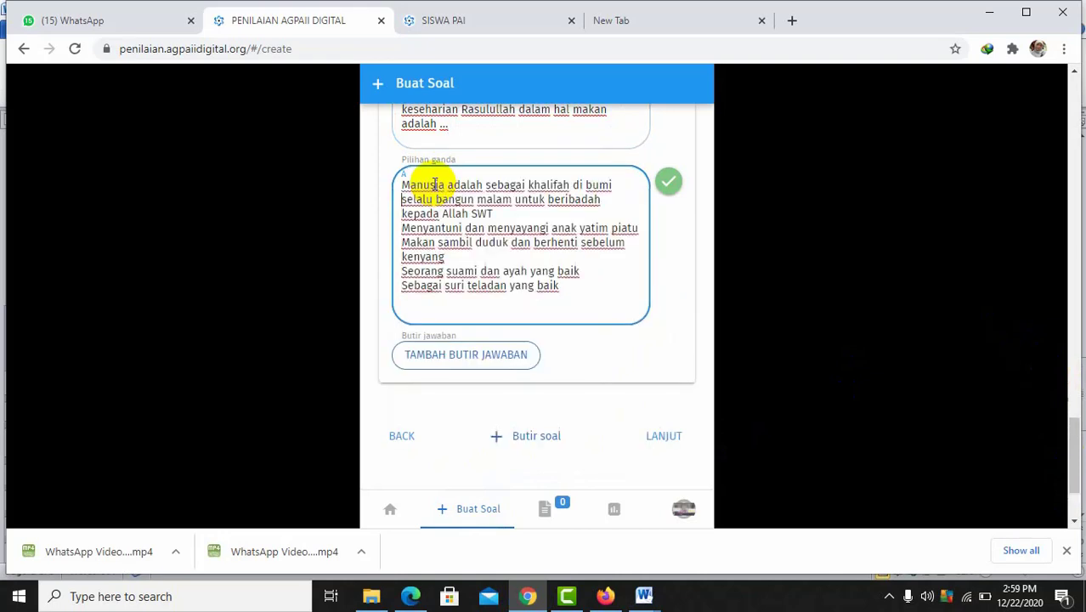
pyautogui.hotkey('shift', 'Down')
pyautogui.hotkey('shift', 'Down')
pyautogui.hotkey('shift', 'Down')
pyautogui.hotkey('shift', 'Down')
pyautogui.hotkey('shift', 'Down')
pyautogui.hotkey('shift', 'Down')
pyautogui.hotkey('shift', 'Down')
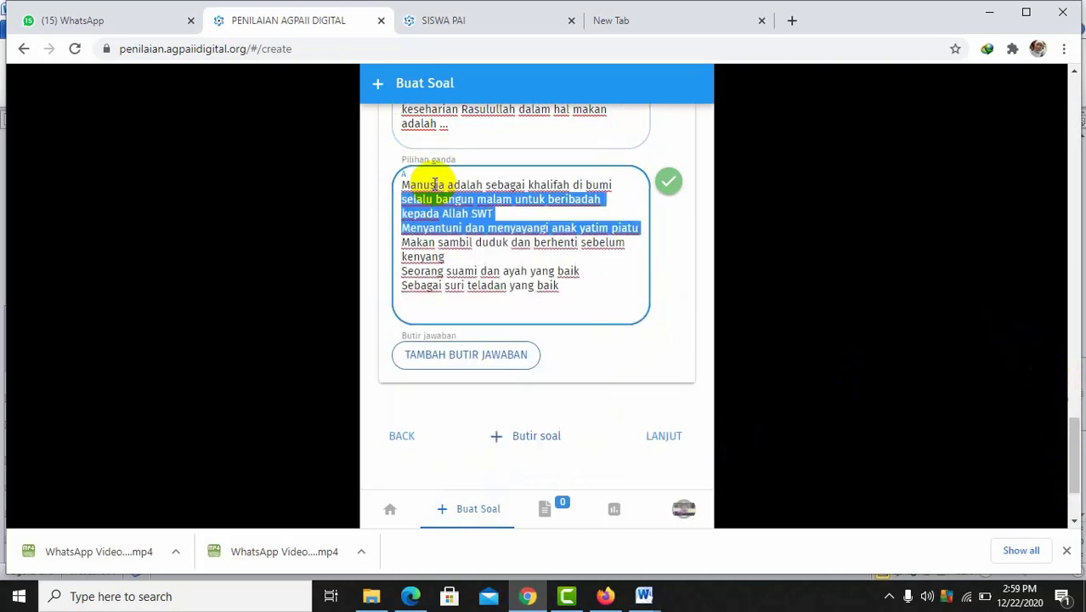
pyautogui.hotkey('ctrl', 'x')
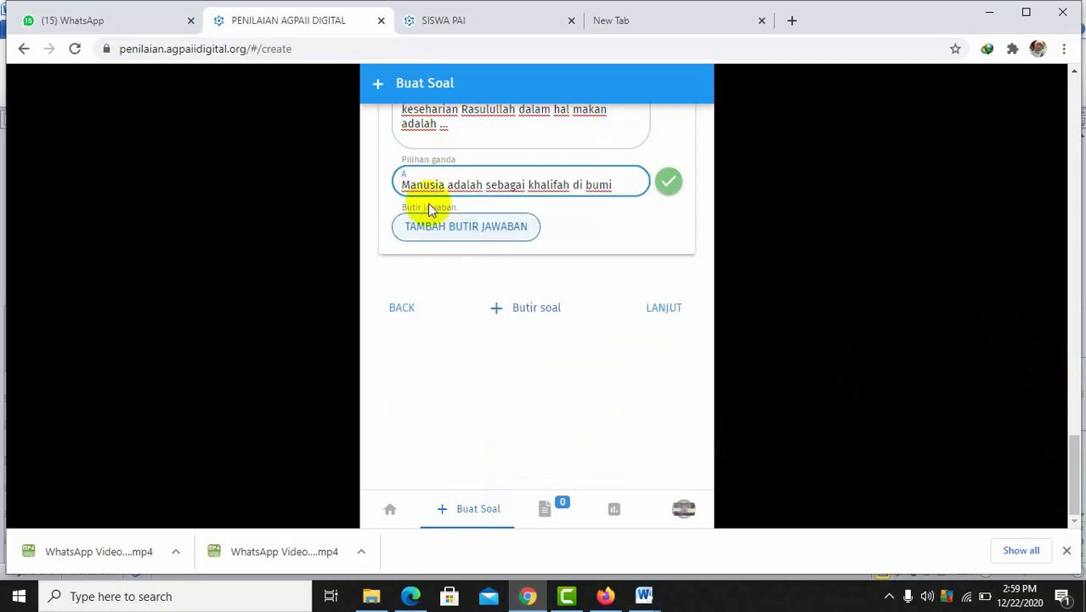
# Add answer B, paste the cut text into it and cut everything after "selalu bangun malam untuk beribadah kepada Allah SWT".
pyautogui.click(433, 227)
pyautogui.click(434, 225)
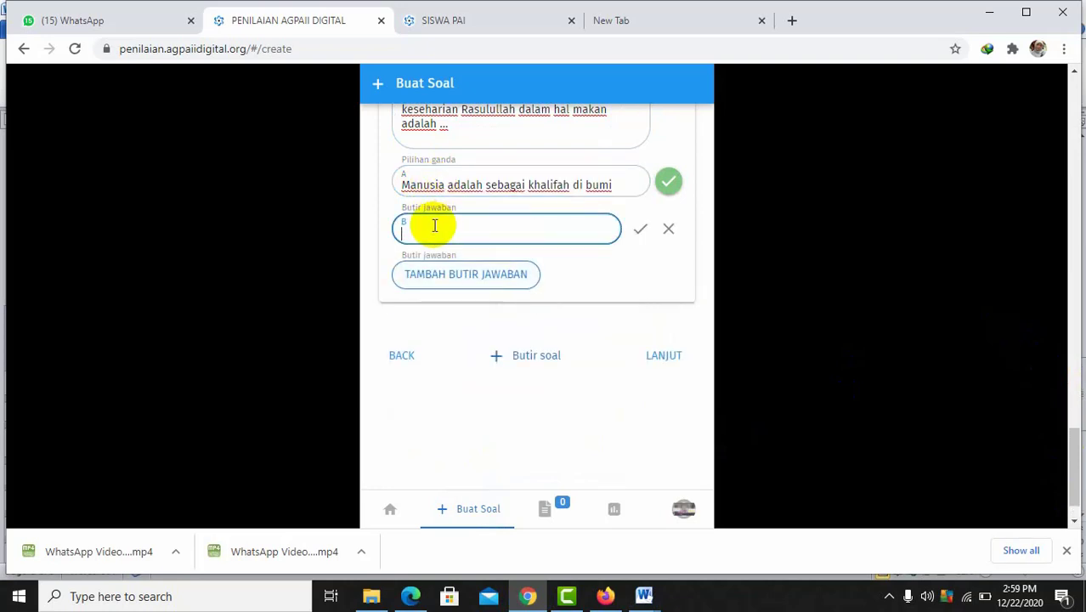
pyautogui.hotkey('ctrl', 'v')
pyautogui.hotkey('shift', 'Down')
pyautogui.hotkey('shift', 'Down')
pyautogui.hotkey('shift', 'Down')
pyautogui.hotkey('shift', 'Down')
pyautogui.hotkey('shift', 'Down')
pyautogui.hotkey('shift', 'Down')
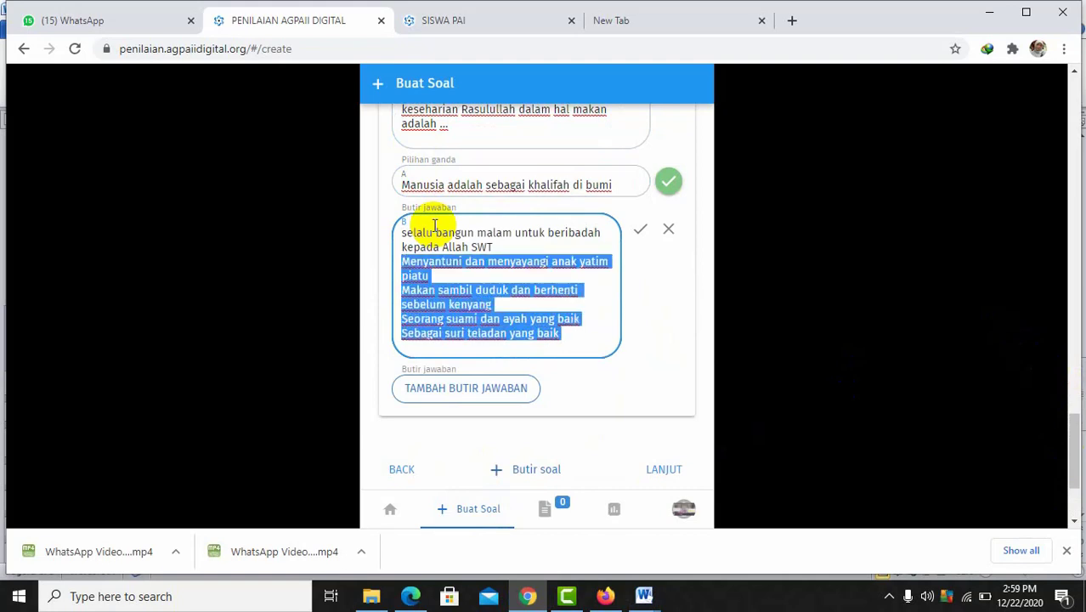
pyautogui.hotkey('ctrl', 'x')
# Add answer C, paste the remaining choices into it and cut everything after "Menyantuni dan menyayangi anak yatim piatu".
pyautogui.click(463, 308)
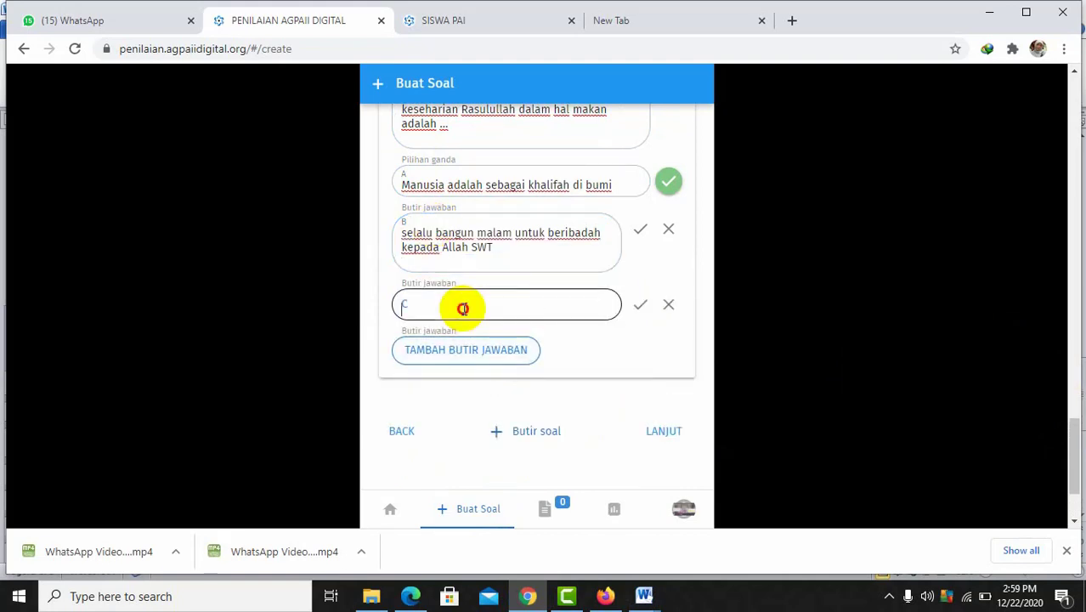
pyautogui.hotkey('ctrl', 'v')
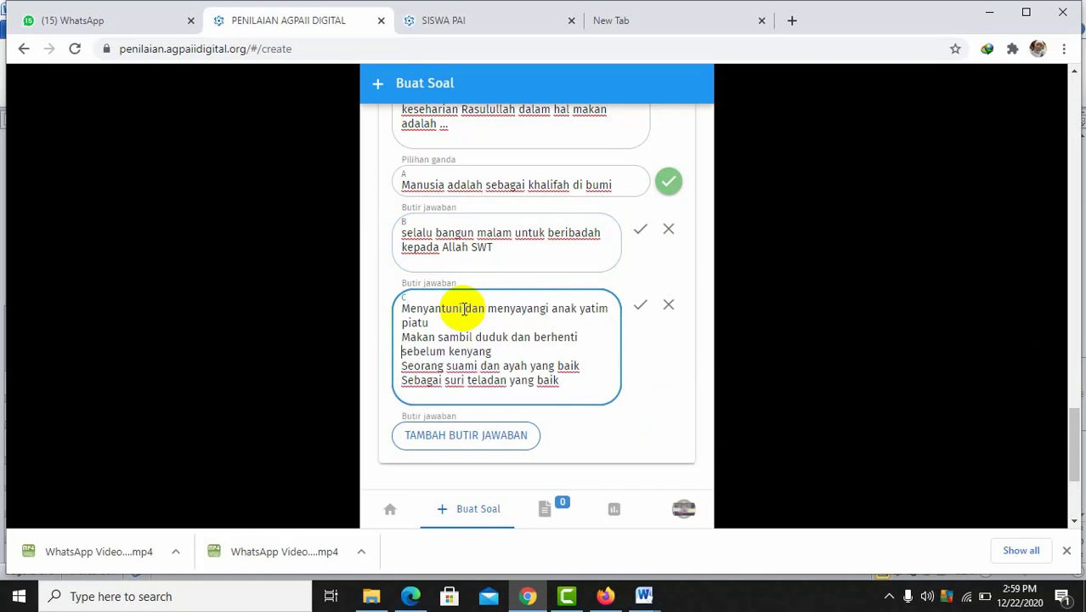
pyautogui.hotkey('shift', 'Down')
pyautogui.hotkey('shift', 'Down')
pyautogui.hotkey('shift', 'Down')
pyautogui.hotkey('shift', 'Down')
pyautogui.hotkey('ctrl', 'x')
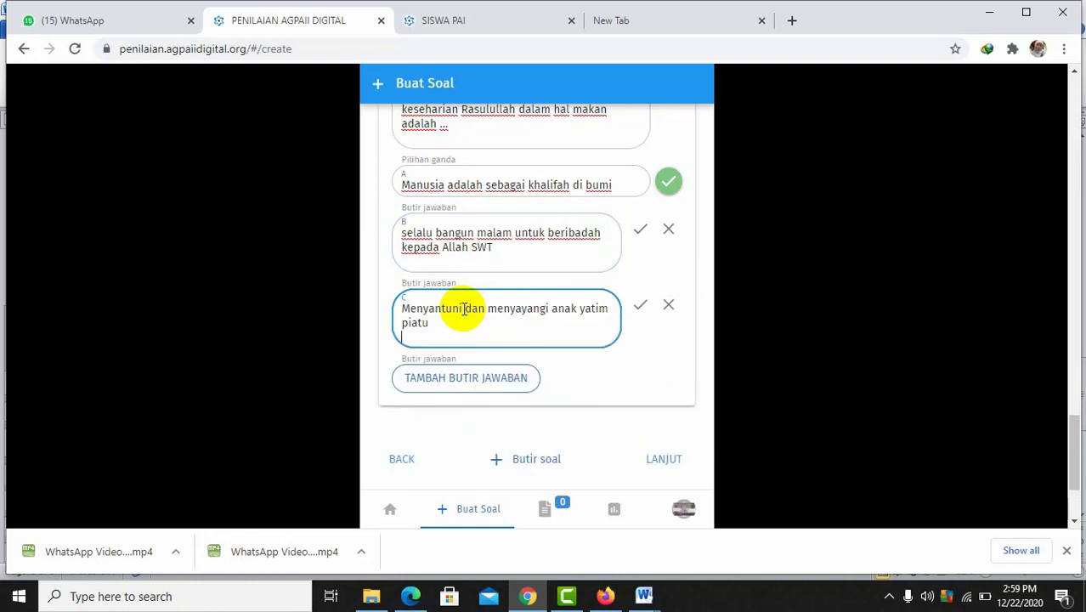
# Add answer D, paste the remaining choices into it and cut everything after "Makan sambil duduk dan berhenti sebelum kenyang".
pyautogui.click(458, 380)
pyautogui.click(443, 383)
pyautogui.hotkey('ctrl', 'v')
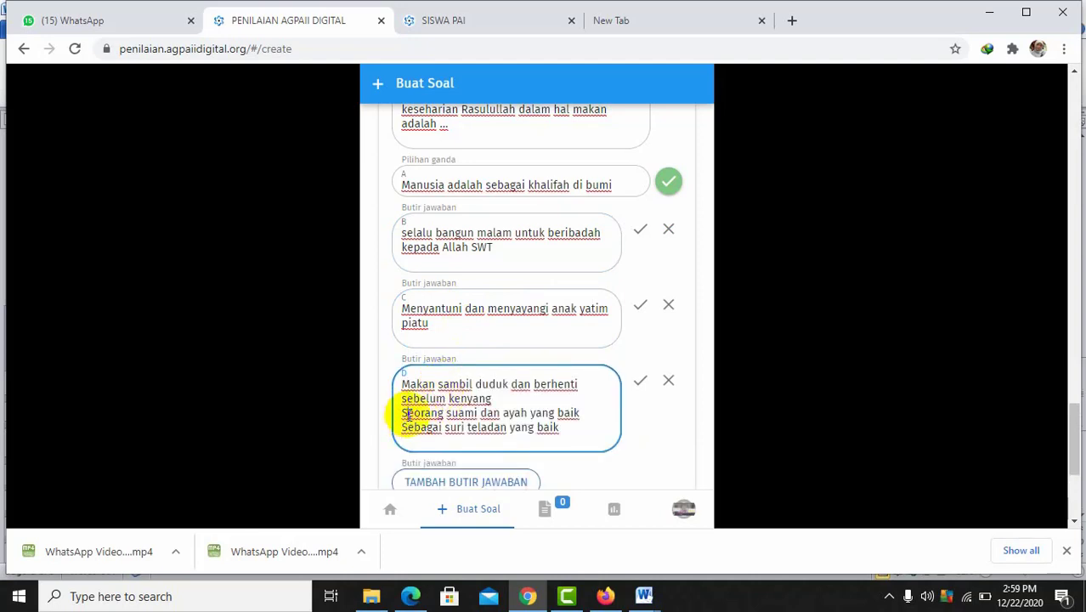
pyautogui.click(402, 413)
pyautogui.hotkey('shift', 'Down')
pyautogui.hotkey('shift', 'Down')
pyautogui.hotkey('ctrl', 'x')
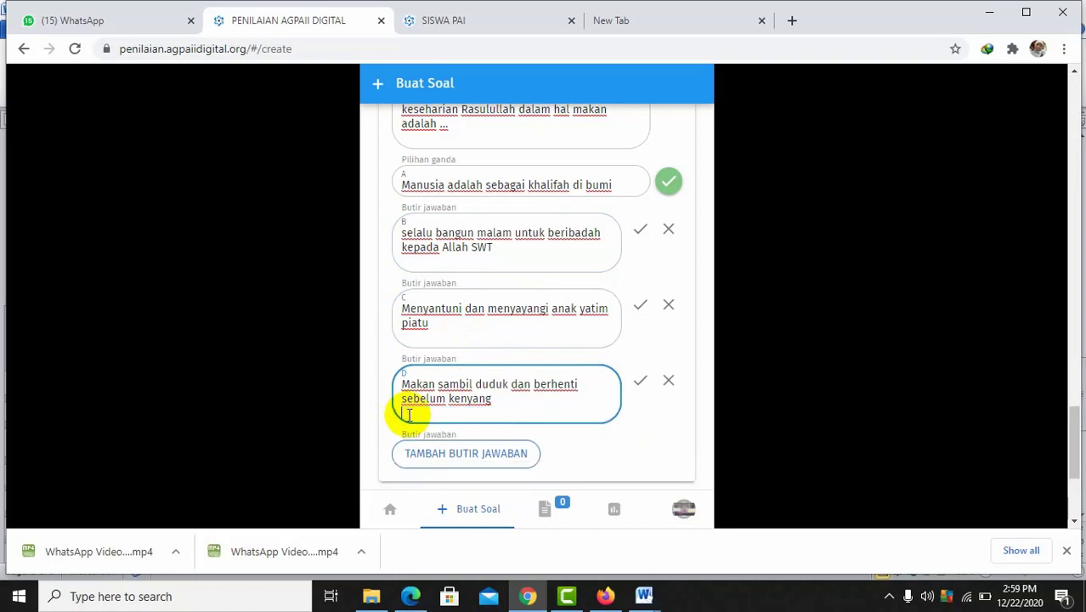
# Add answer E and paste in the remaining lines "Seorang suami dan ayah yang baik" and "Sebagai suri teladan yang baik".
pyautogui.click(441, 459)
pyautogui.click(445, 456)
pyautogui.hotkey('ctrl', 'v')
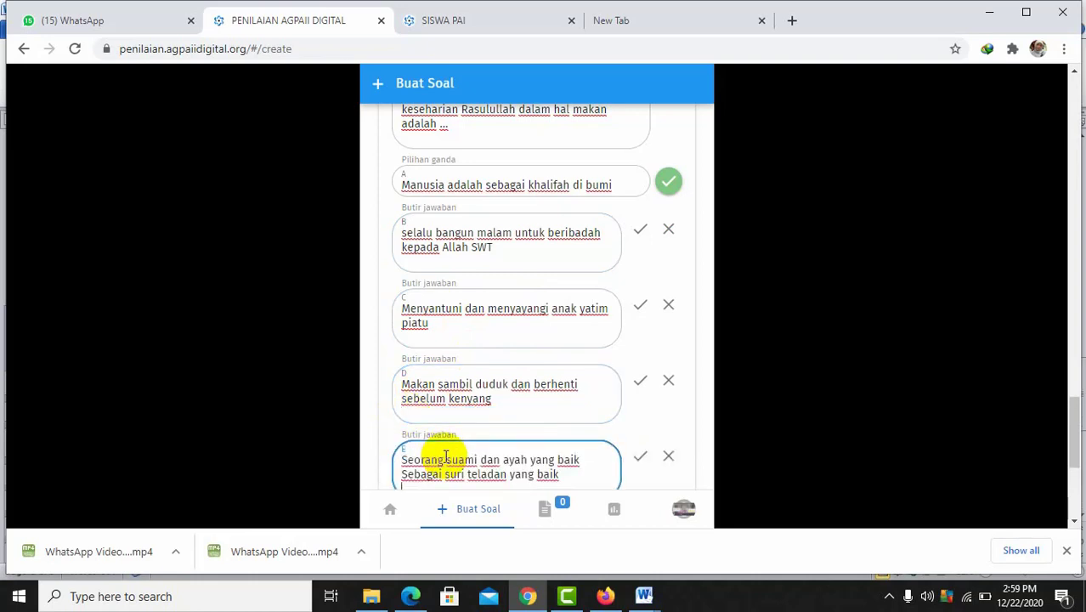
# Review question 4 and mark answer D, "Makan sambil duduk dan berhenti sebelum kenyang", as the correct answer.
pyautogui.click(1075, 75)
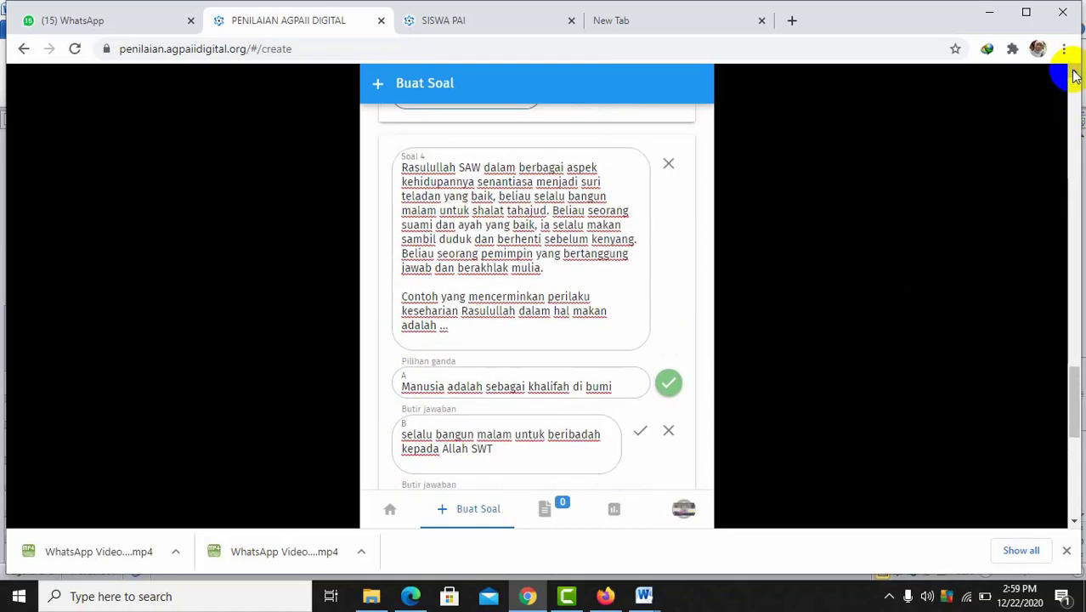
pyautogui.click(574, 255)
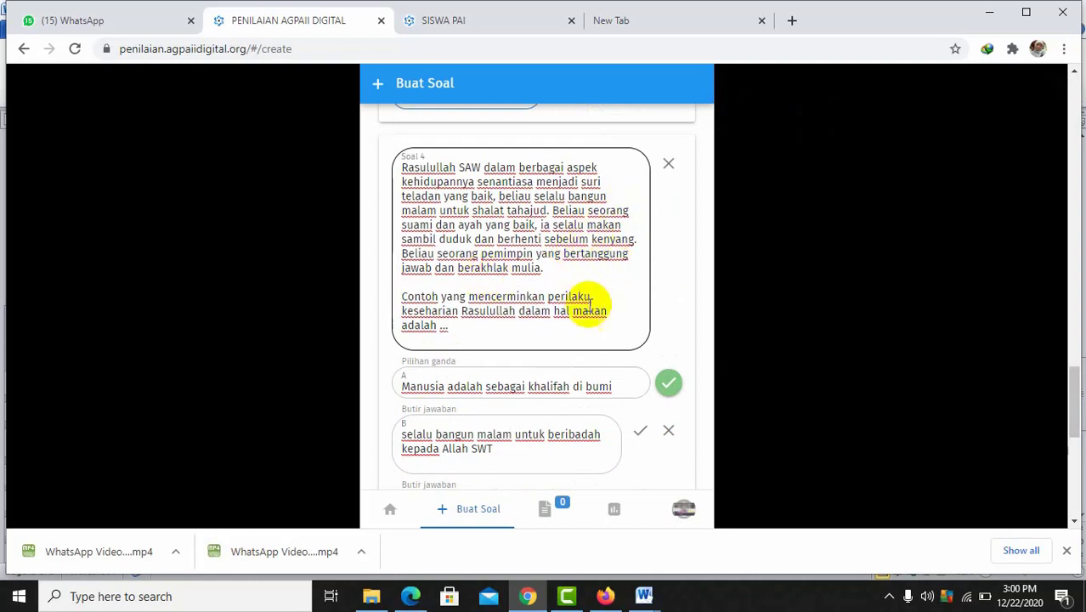
pyautogui.click(890, 336)
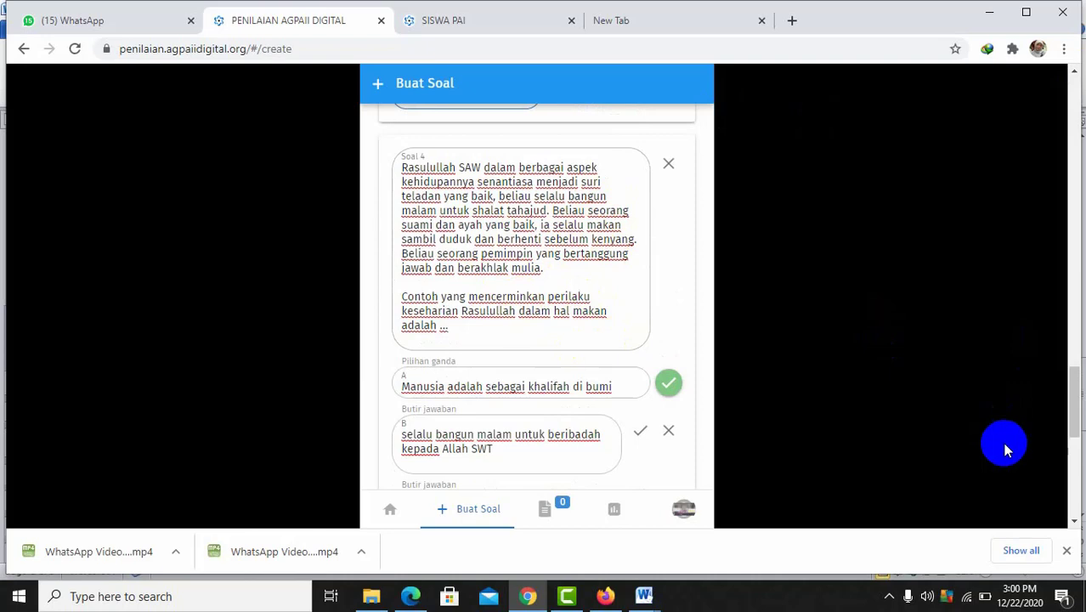
pyautogui.click(1074, 520)
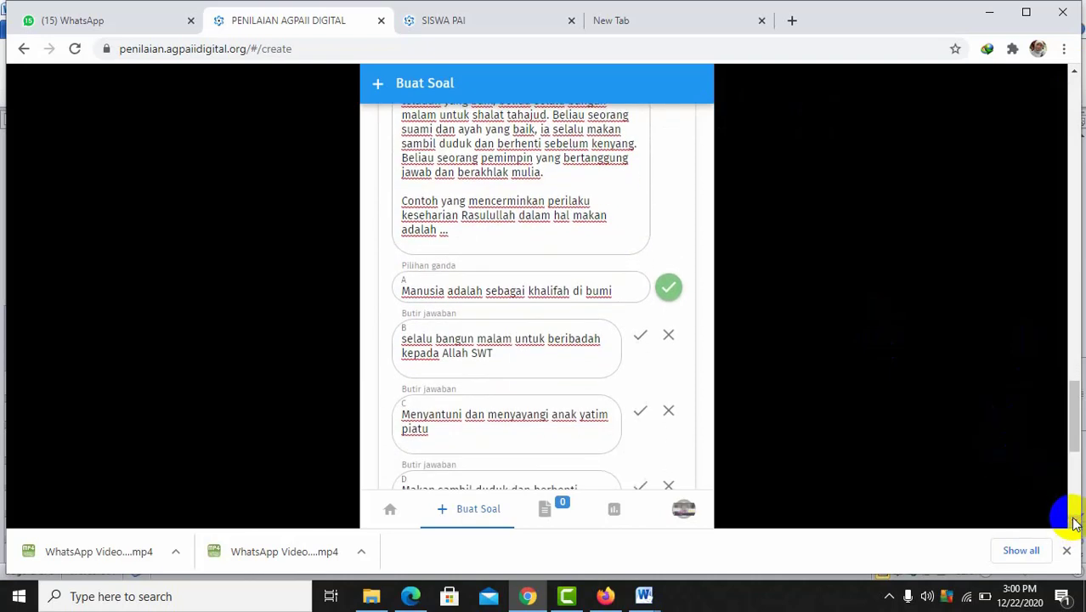
pyautogui.click(1074, 520)
pyautogui.click(1074, 520)
pyautogui.click(1074, 520)
pyautogui.click(1074, 520)
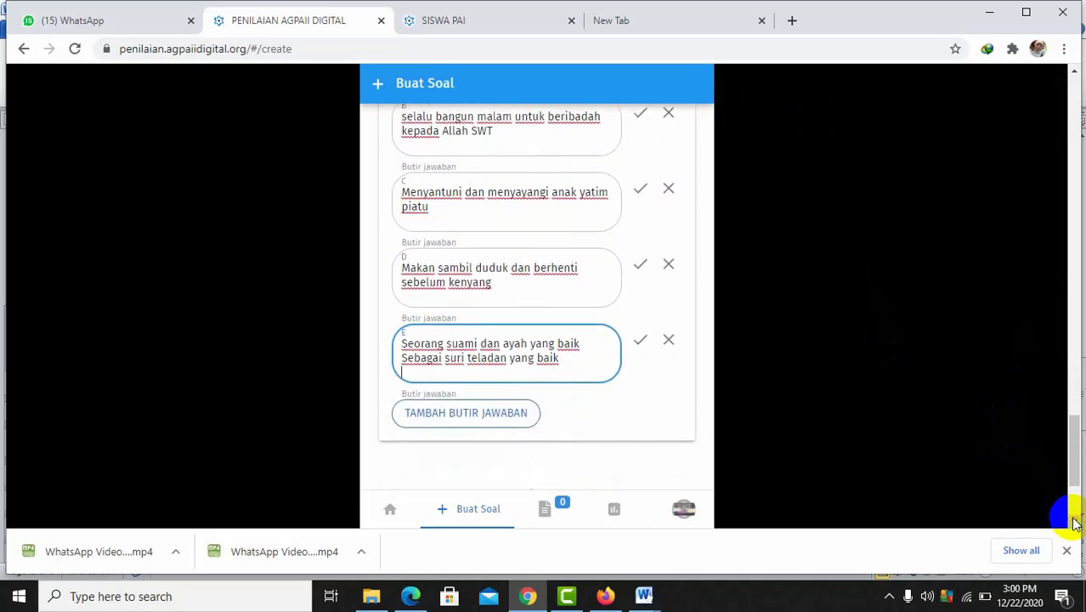
pyautogui.click(642, 267)
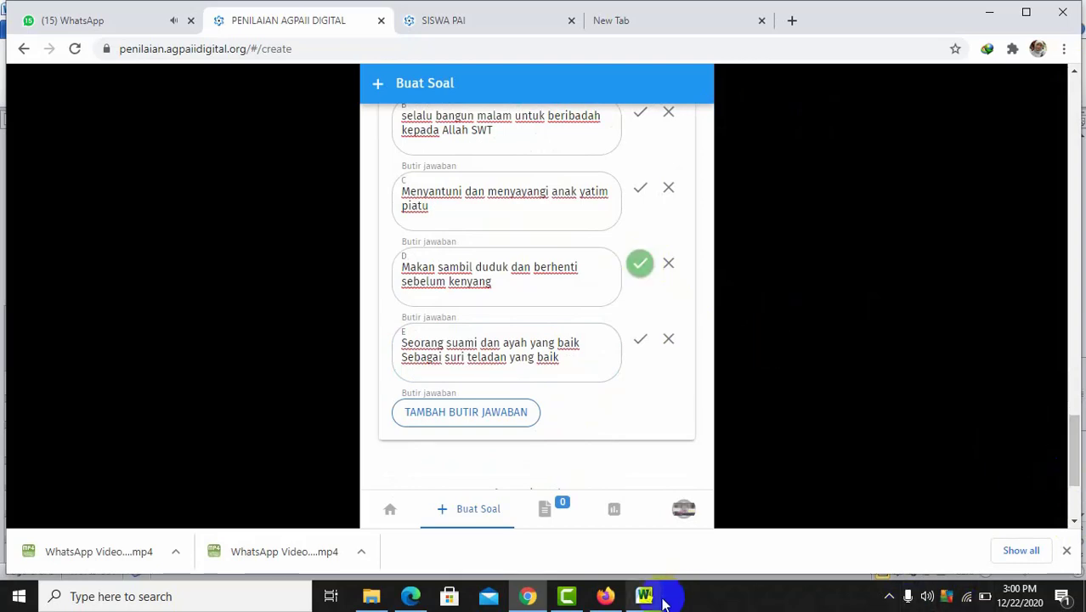
# Check the end of the Word document for further questions, and return to the question form in the browser.
pyautogui.moveTo(666, 600)
pyautogui.click(704, 518)
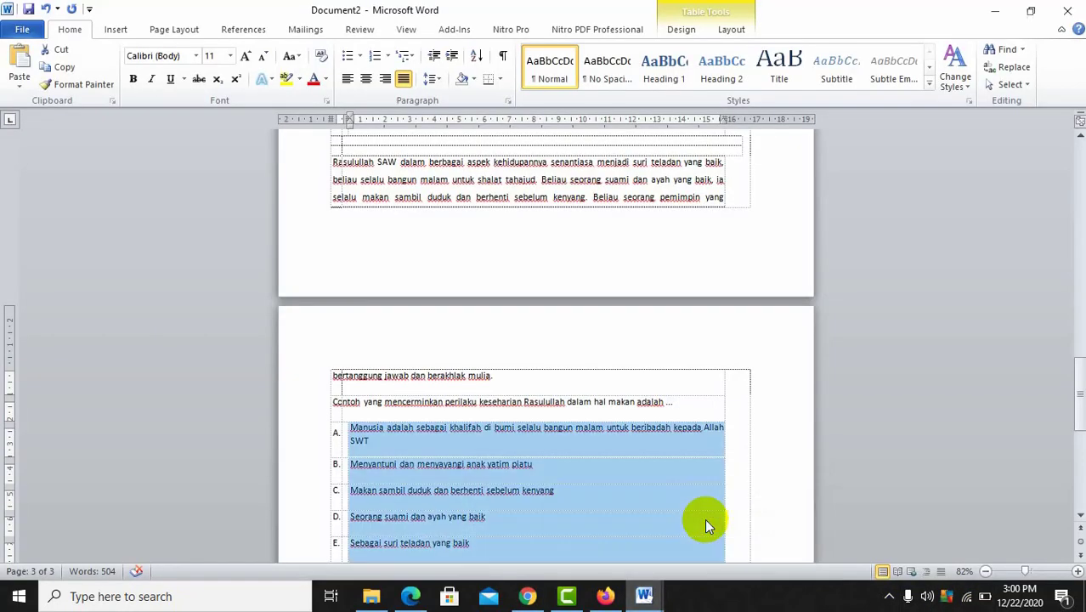
pyautogui.press('Down')
pyautogui.press('Down')
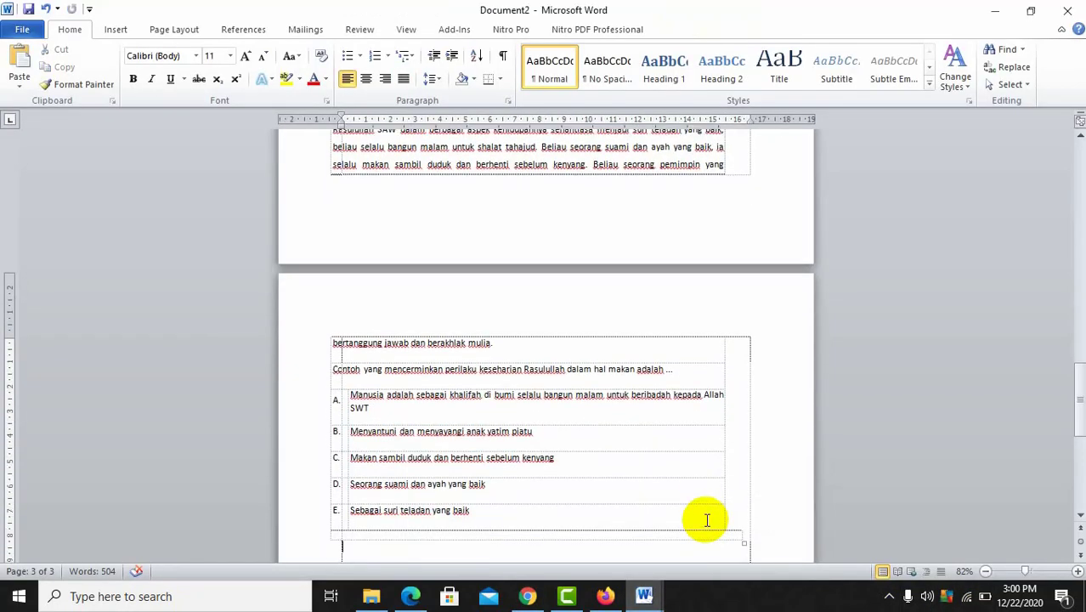
pyautogui.click(528, 590)
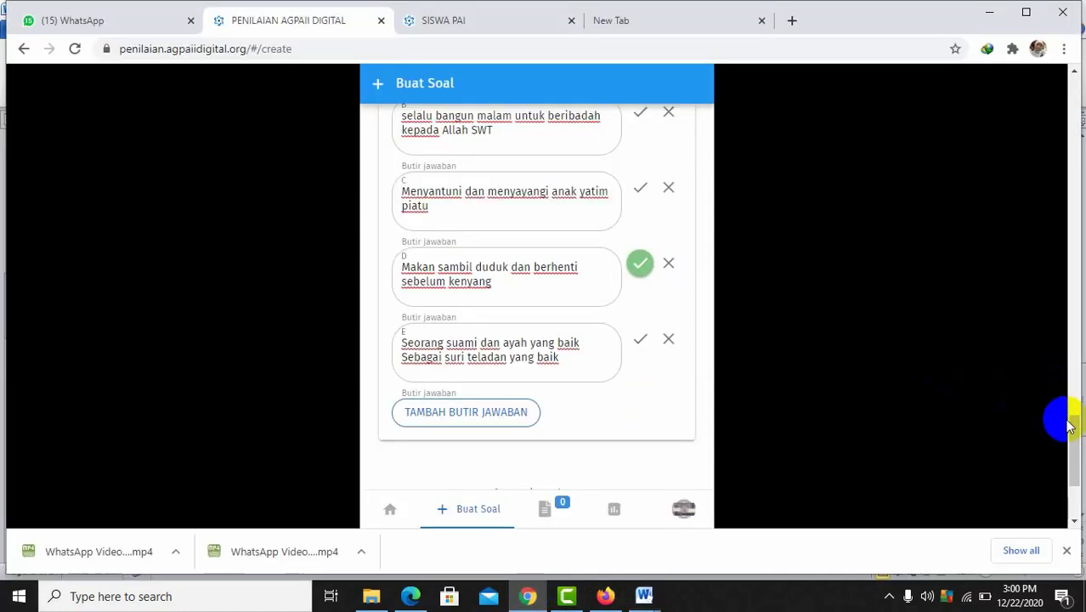
# Proceed from the finished questions to the final stage and publish the question set.
pyautogui.moveTo(1076, 435); pyautogui.dragTo(1075, 494)
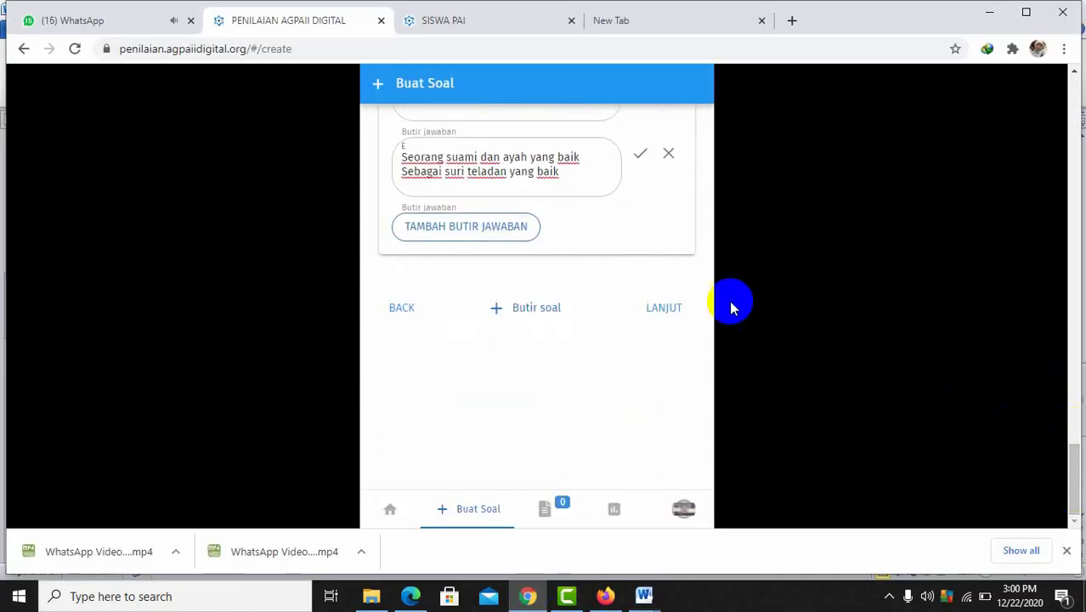
pyautogui.click(651, 311)
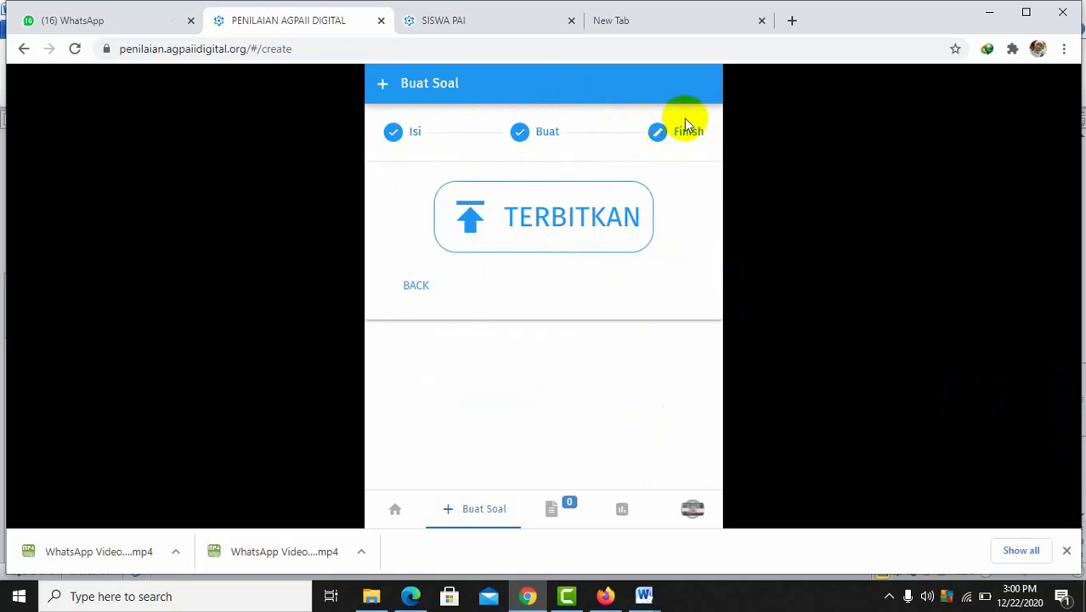
pyautogui.click(527, 226)
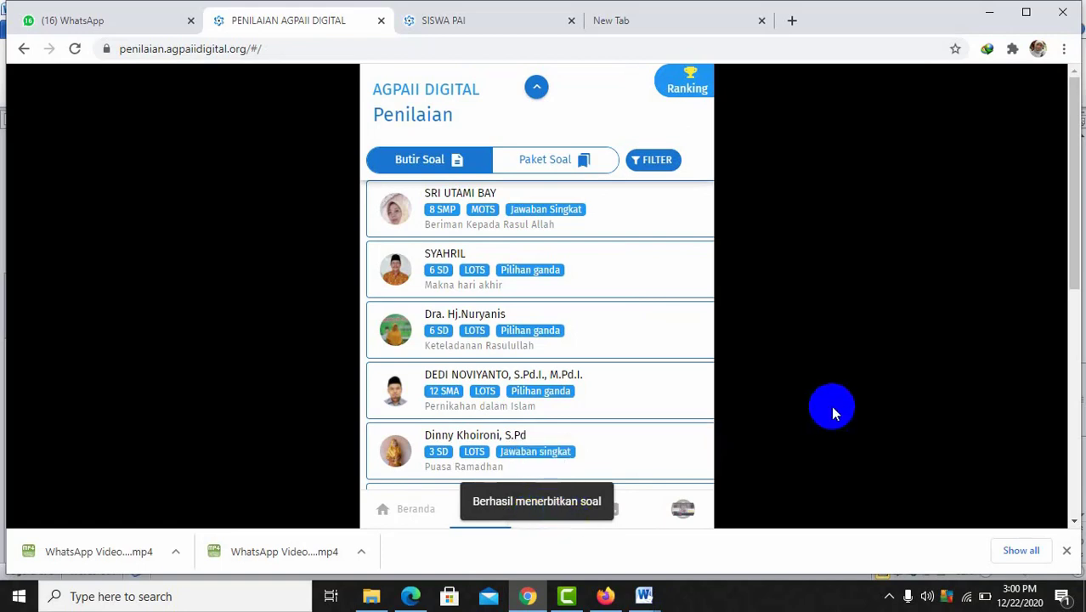
# Look through the shared Butir Soal and Paket Soal lists on the home page.
pyautogui.moveTo(1077, 243)
pyautogui.mouseDown()
pyautogui.moveTo(1076, 449)
pyautogui.moveTo(1080, 262)
pyautogui.mouseUp()
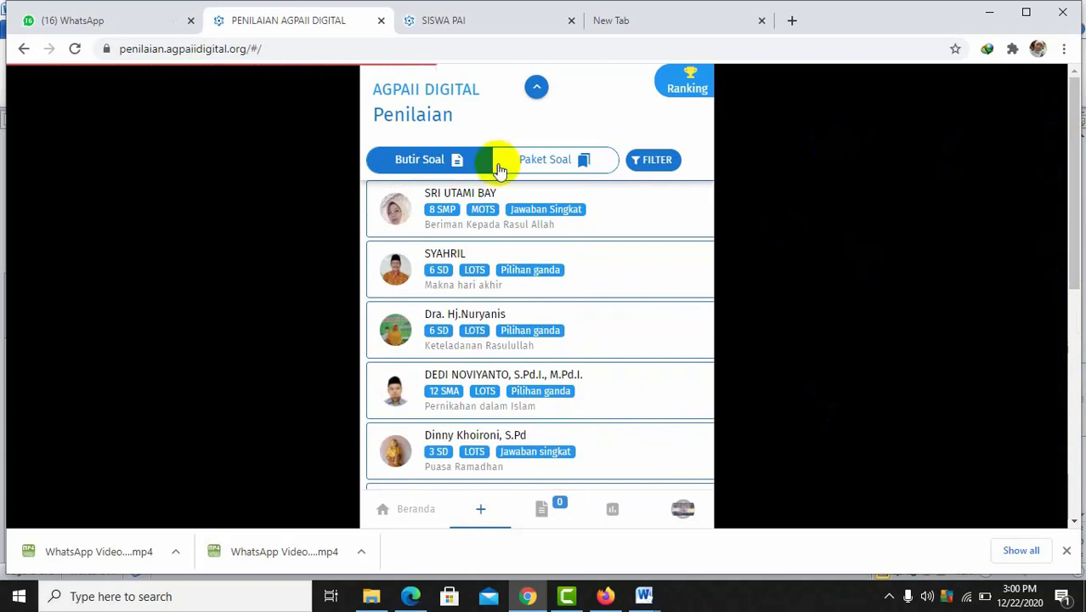
pyautogui.click(912, 270)
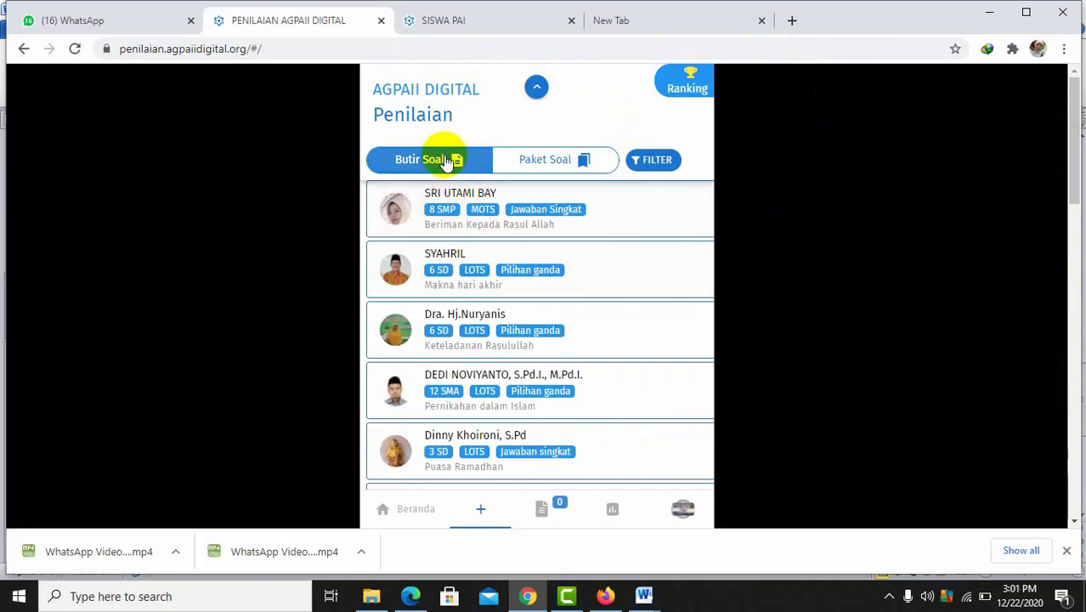
pyautogui.click(553, 166)
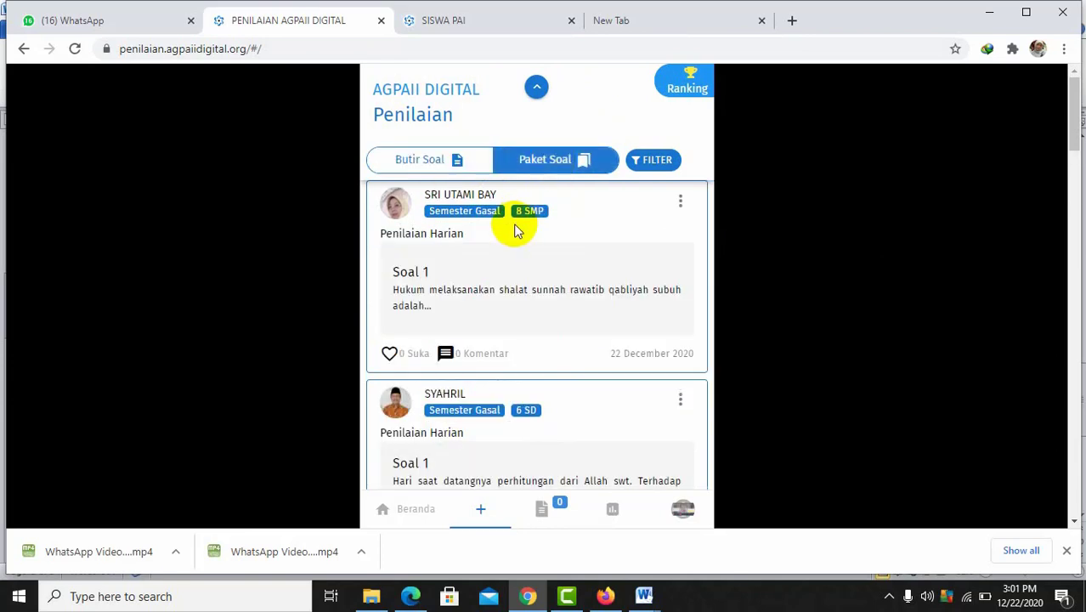
pyautogui.click(430, 165)
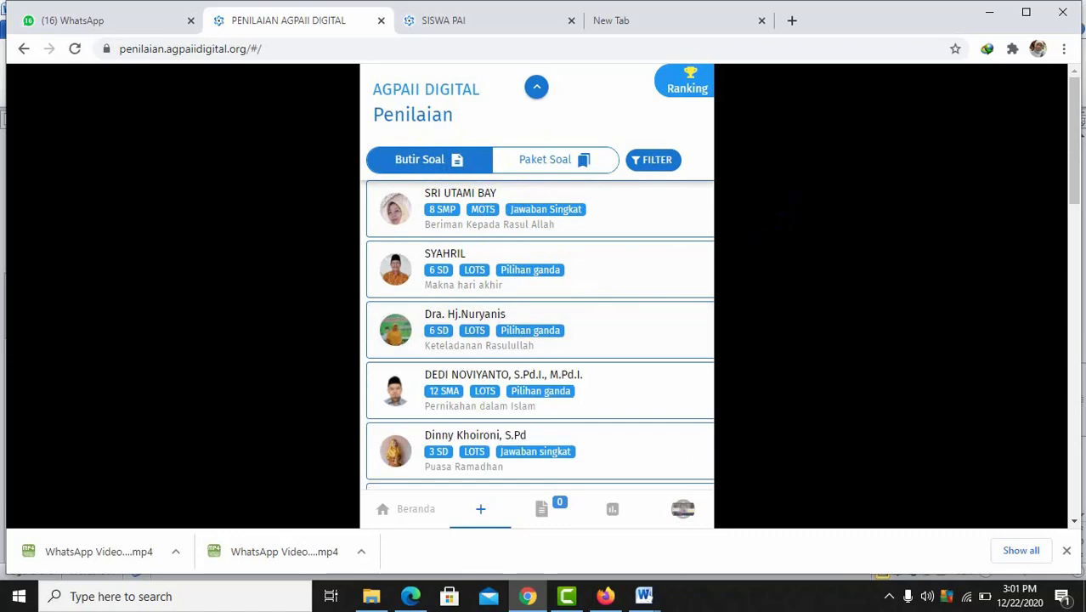
pyautogui.moveTo(1076, 160); pyautogui.dragTo(1068, 283)
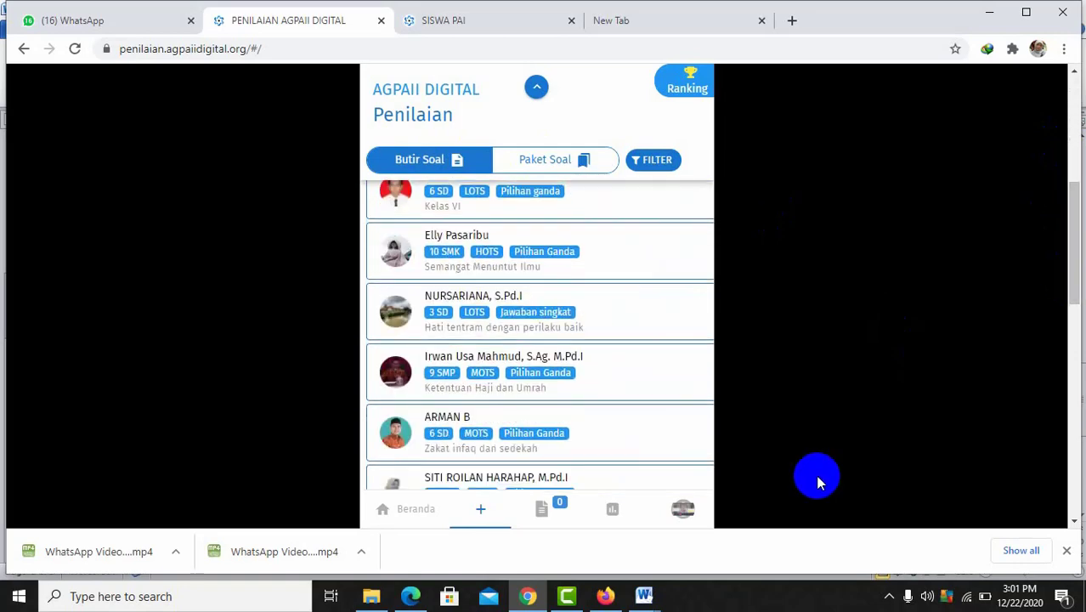
# Log out from the profile page and sign back in with the saved account e-mail and password.
pyautogui.click(680, 511)
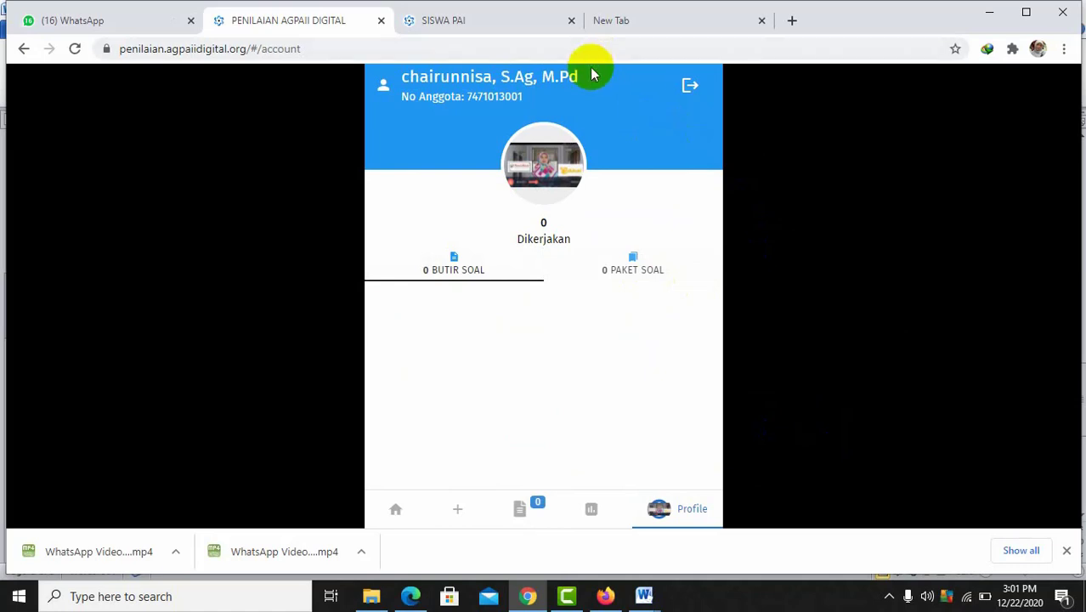
pyautogui.click(688, 90)
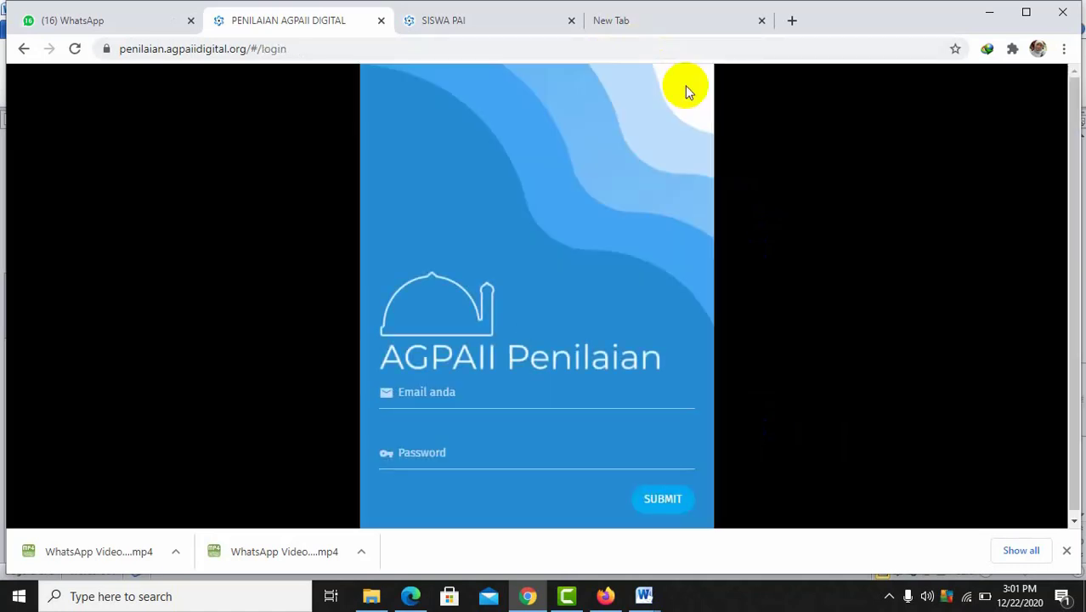
pyautogui.click(484, 399)
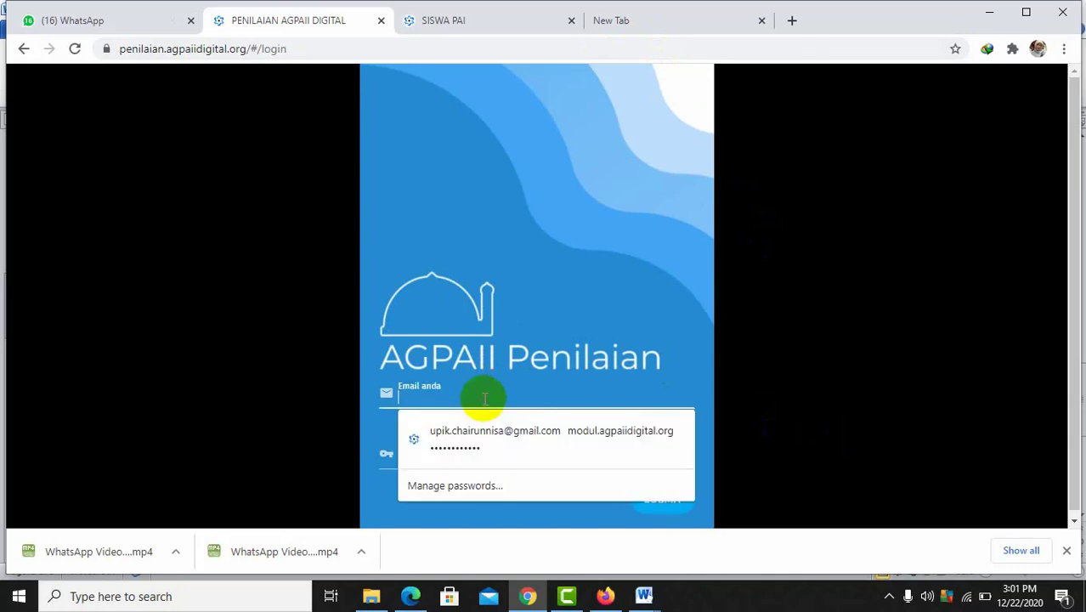
pyautogui.click(472, 439)
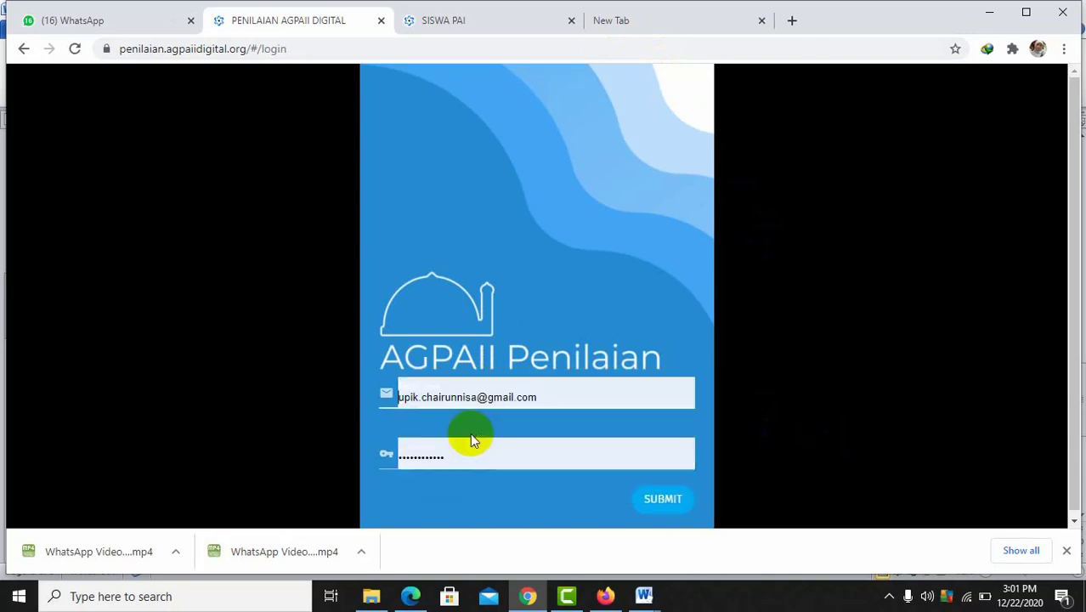
pyautogui.click(661, 502)
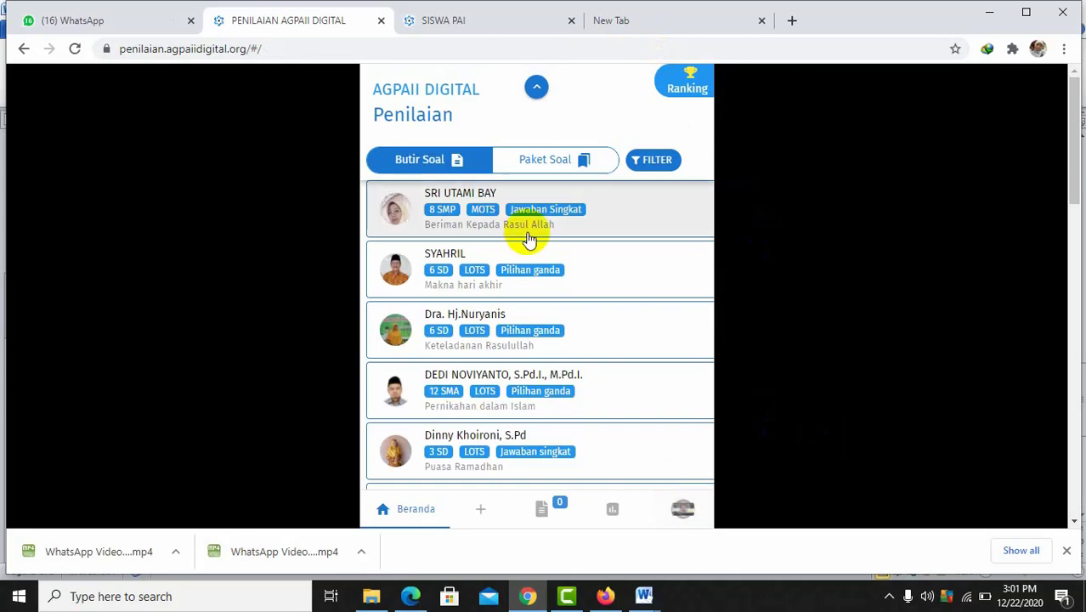
# Start assembling a question package in Rakit Soal, with Kelas 11 SMA and Kompetensi Pengetahuan.
pyautogui.click(535, 89)
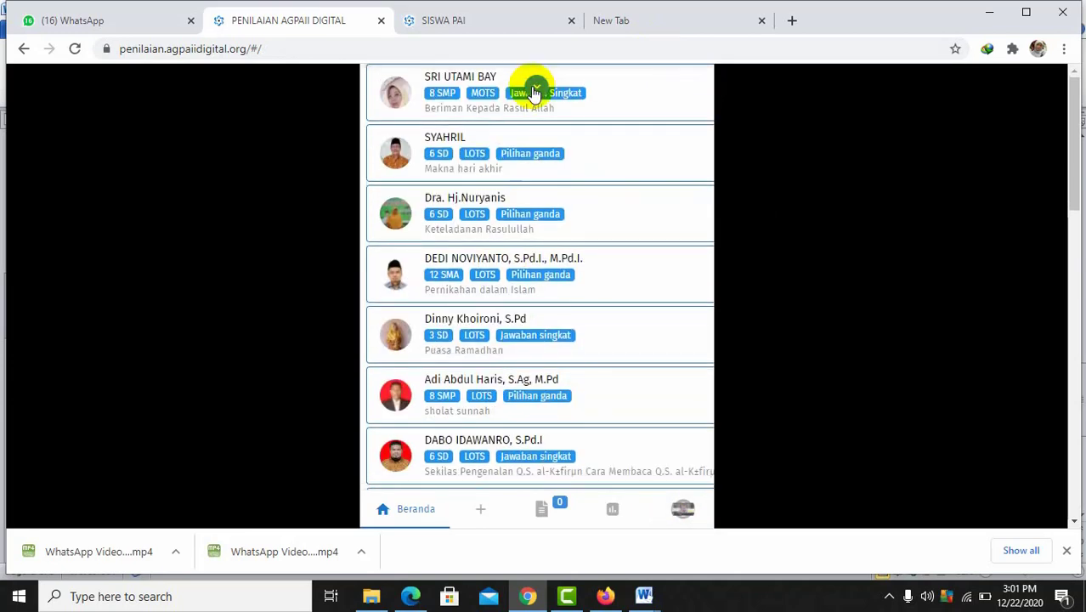
pyautogui.click(544, 511)
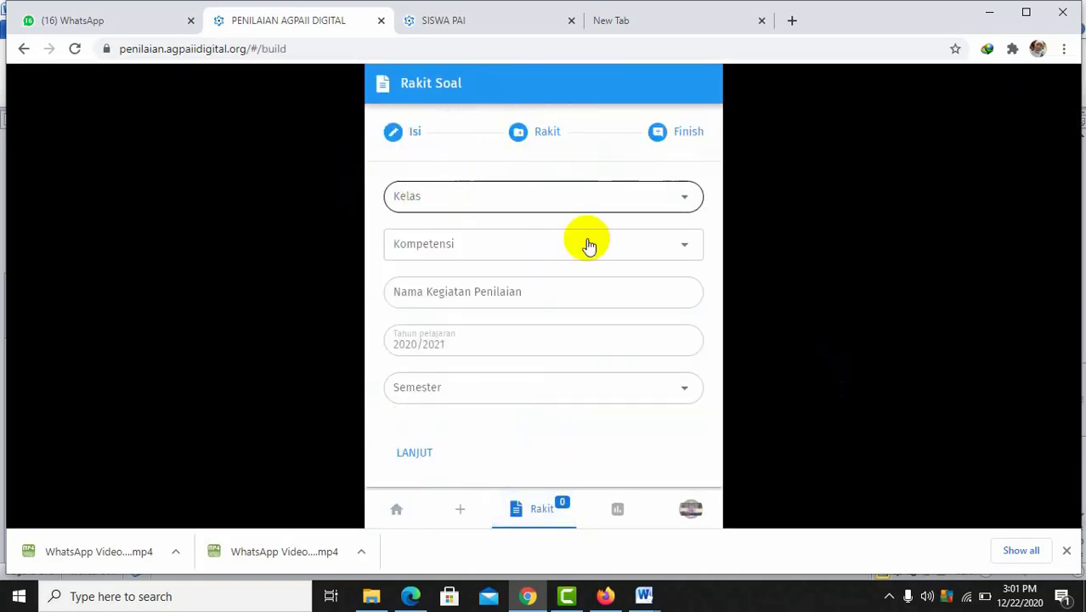
pyautogui.click(685, 202)
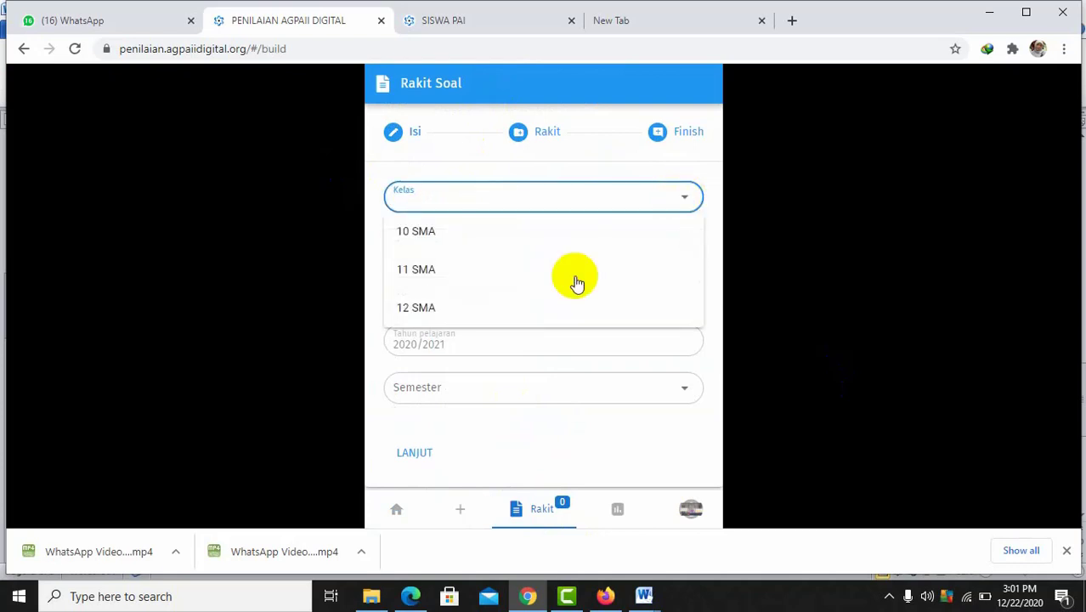
pyautogui.click(495, 281)
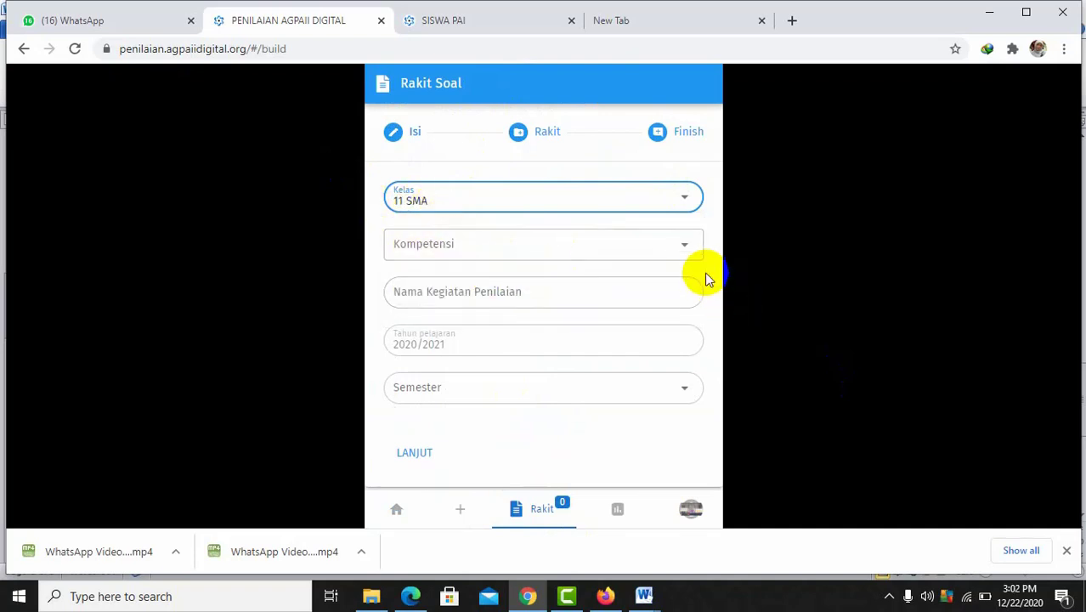
pyautogui.click(685, 247)
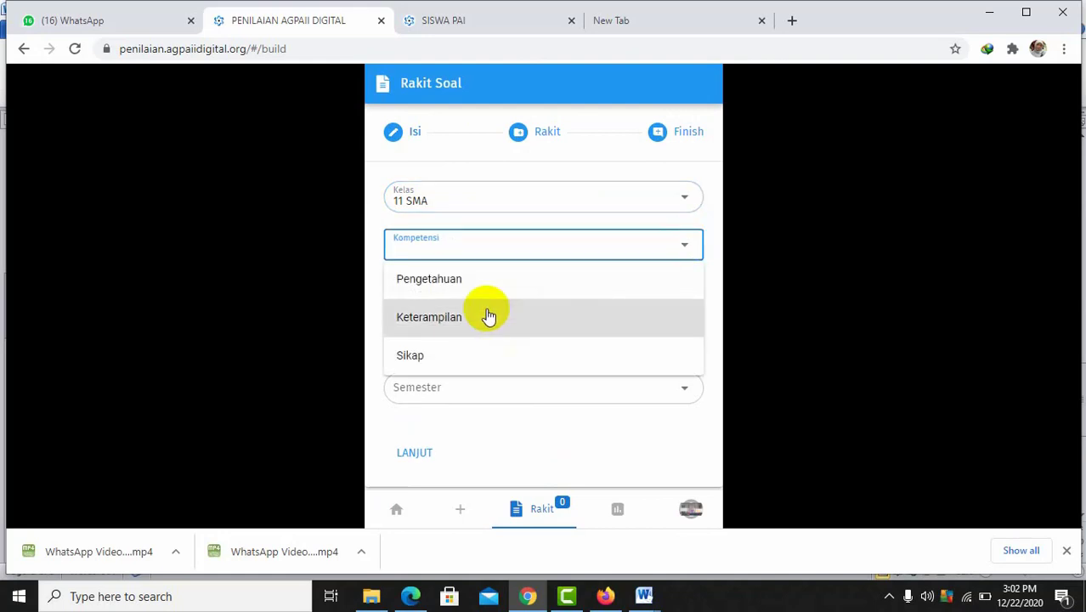
pyautogui.click(486, 287)
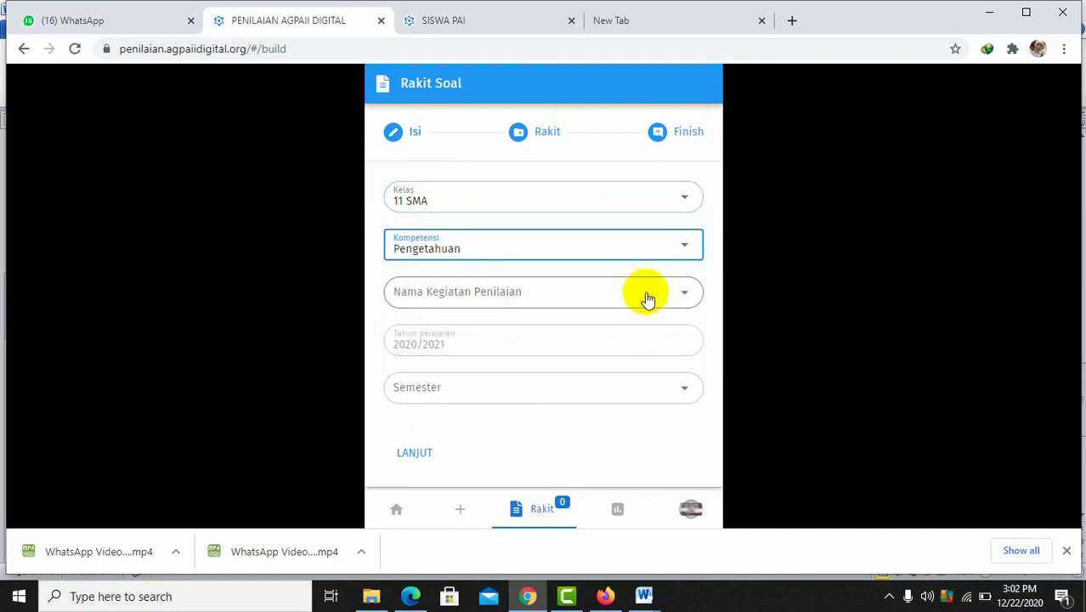
# Set the package's Nama Kegiatan Penilaian to Penilaian Tengah Semester and its Semester to Gasal.
pyautogui.click(695, 295)
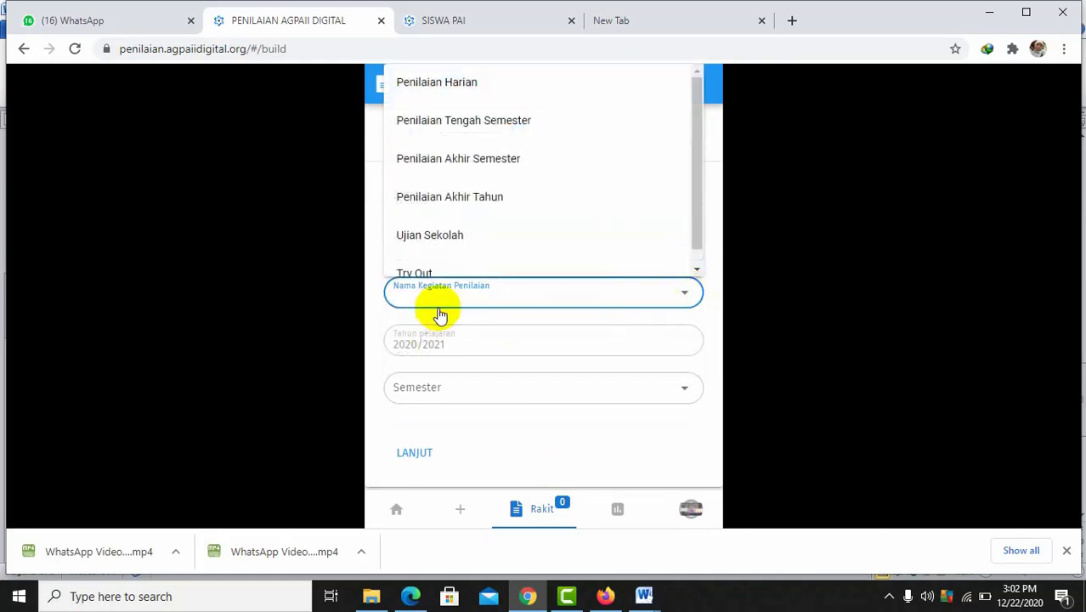
pyautogui.click(514, 124)
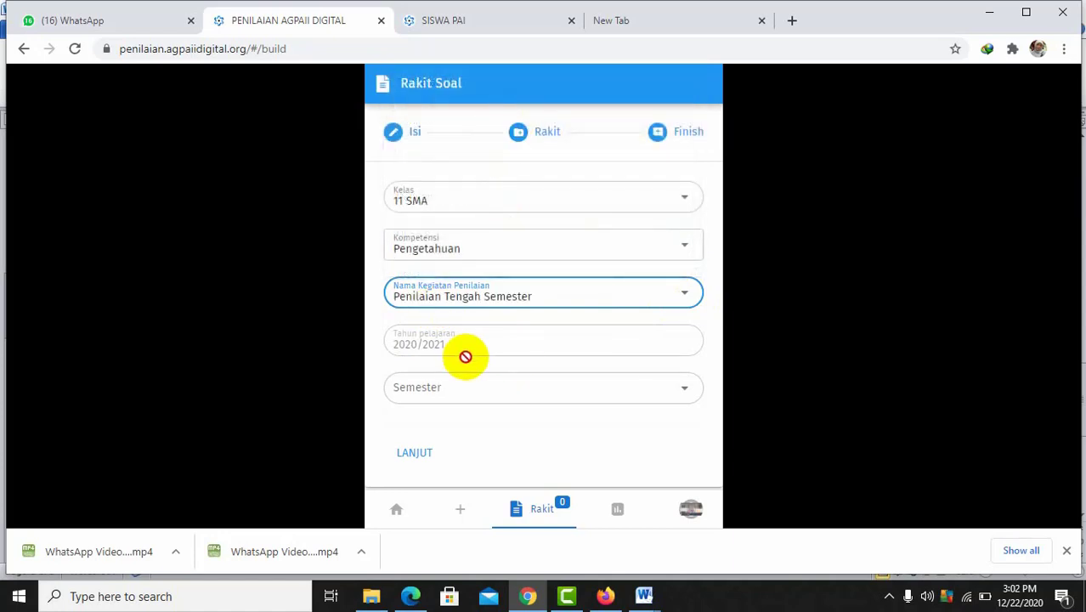
pyautogui.click(684, 395)
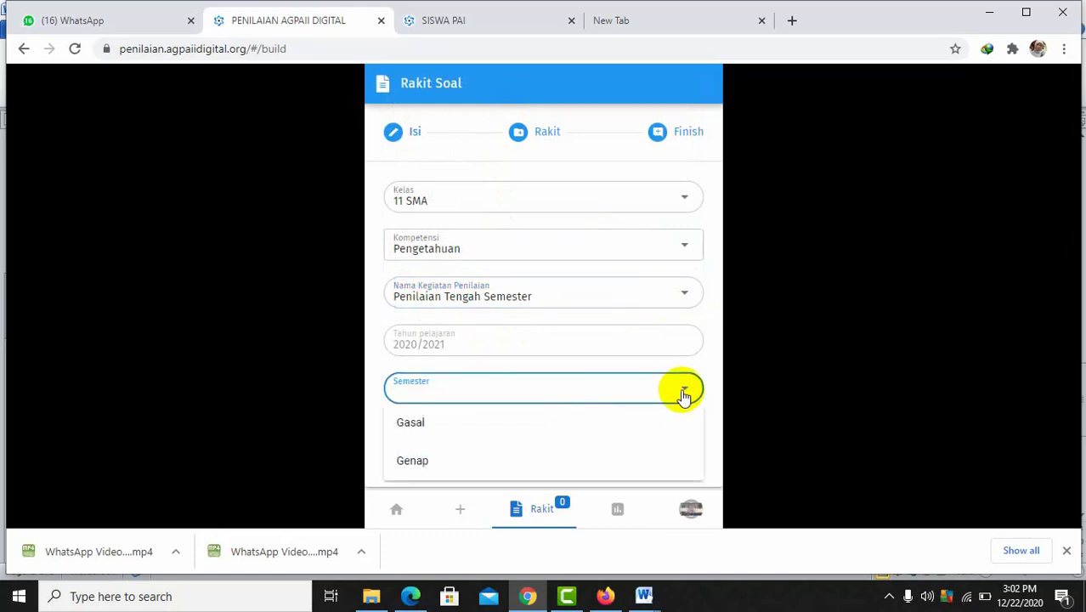
pyautogui.click(432, 426)
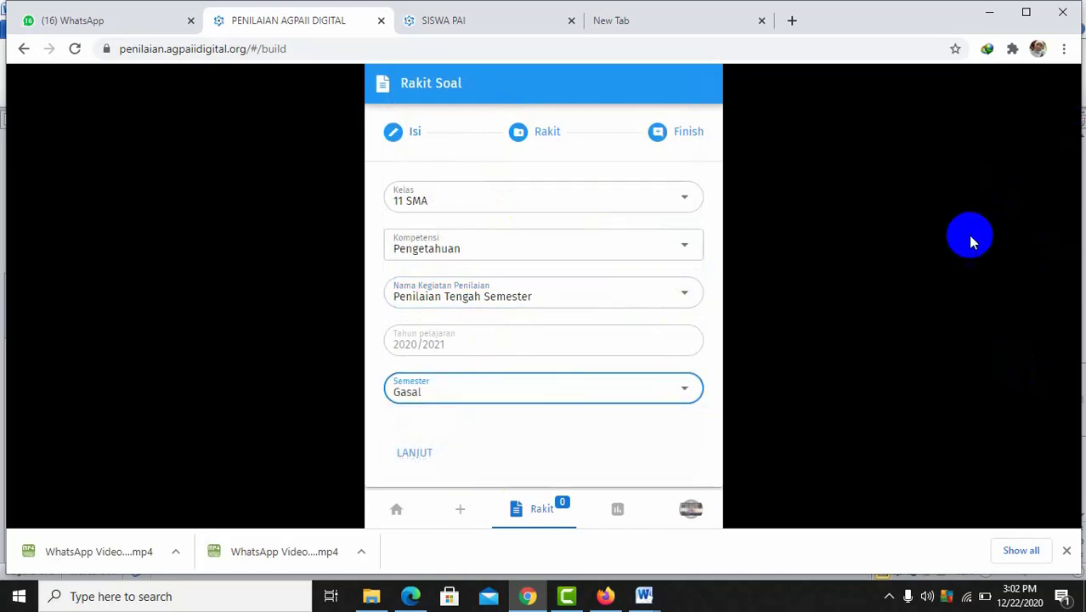
# Continue to the Rakit stage and open the list of questions that can be added to the package.
pyautogui.click(1084, 396)
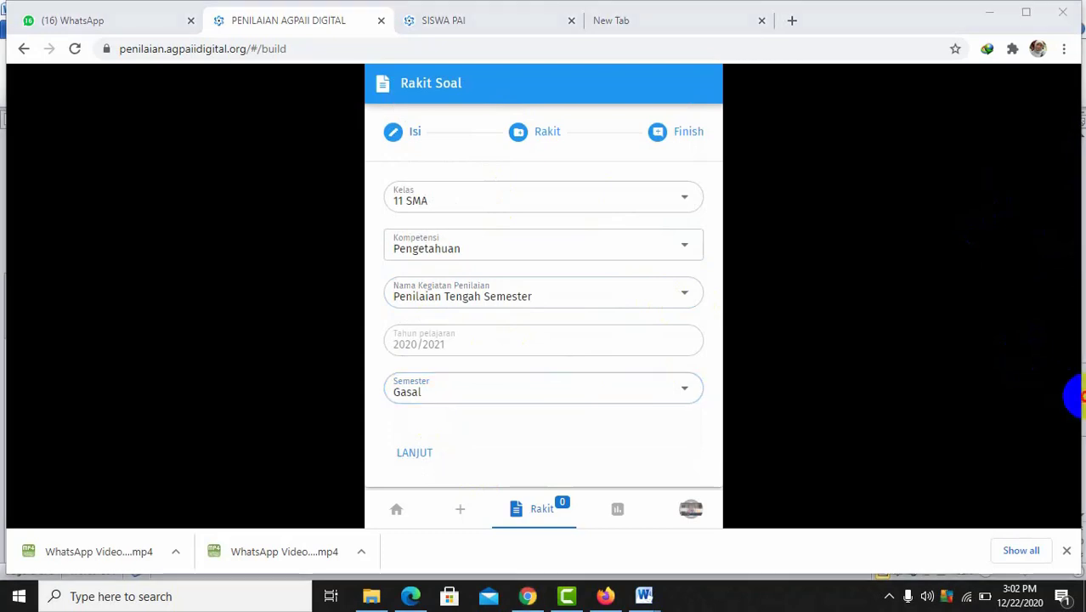
pyautogui.click(411, 454)
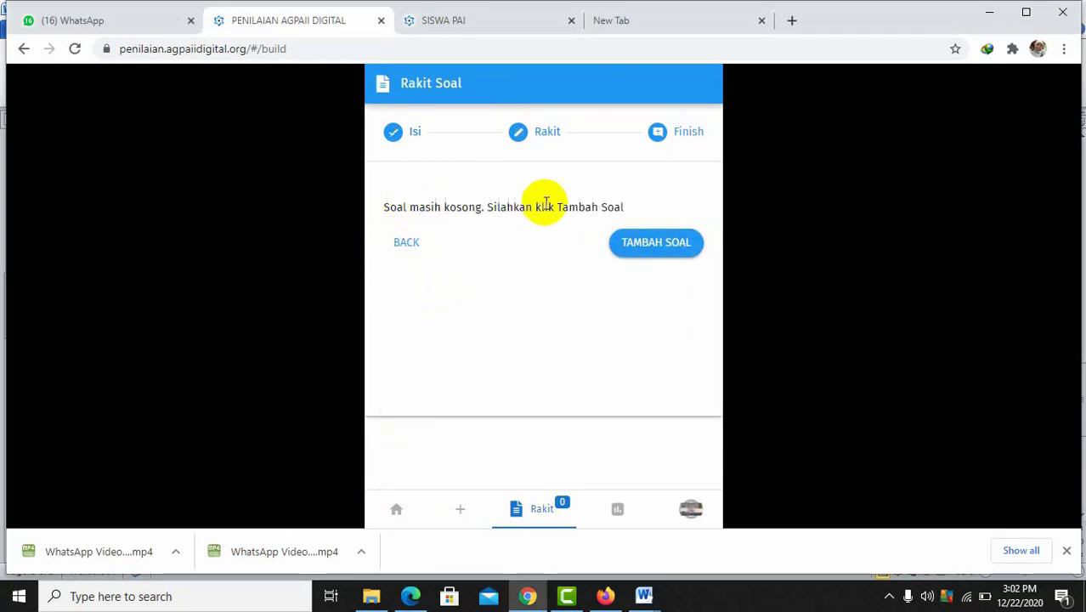
pyautogui.click(641, 245)
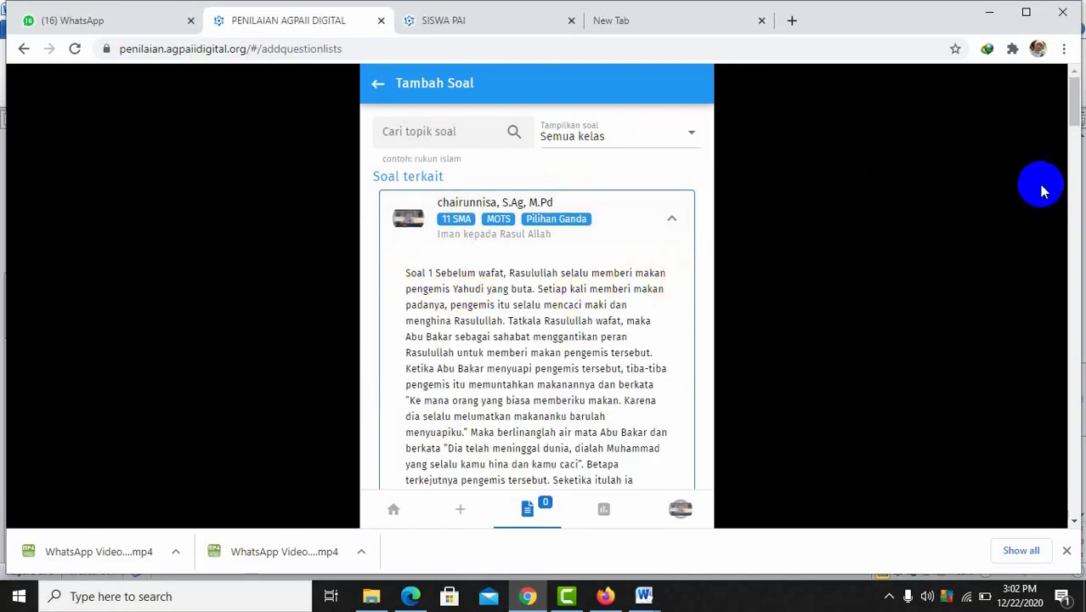
# Add Soal 1 and Soal 2 of the Iman kepada Rasul Allah set to the question package.
pyautogui.moveTo(1075, 102)
pyautogui.mouseDown()
pyautogui.moveTo(1076, 151)
pyautogui.moveTo(1075, 123)
pyautogui.mouseUp()
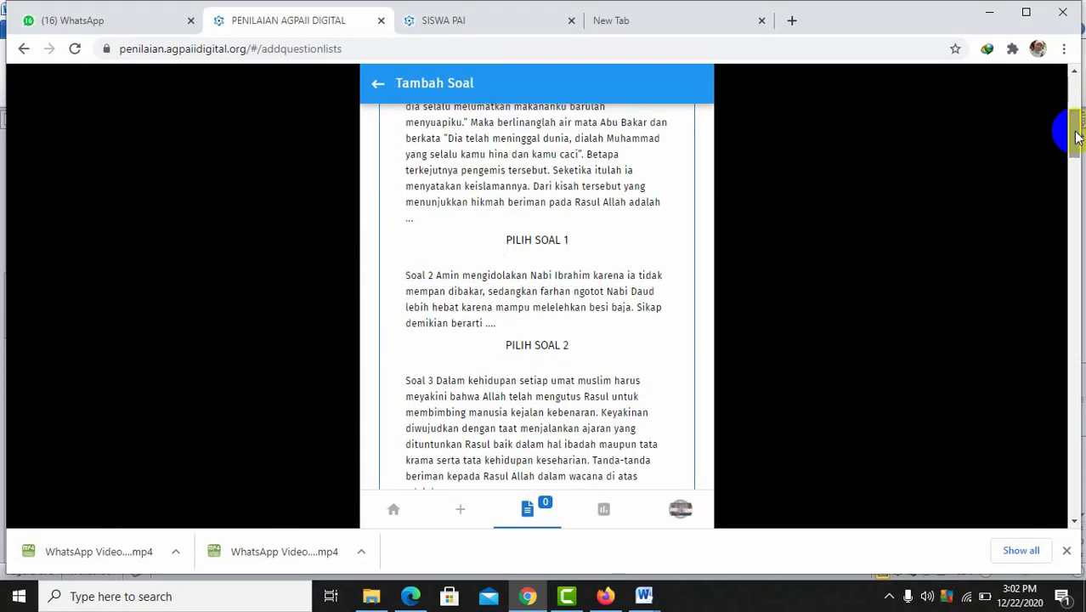
pyautogui.click(532, 244)
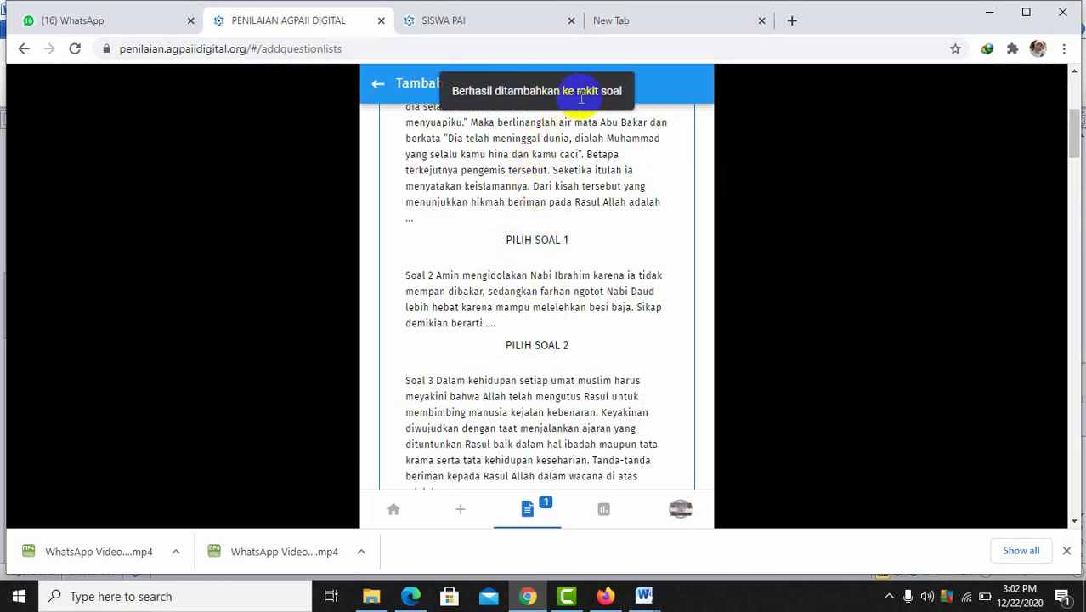
pyautogui.click(523, 346)
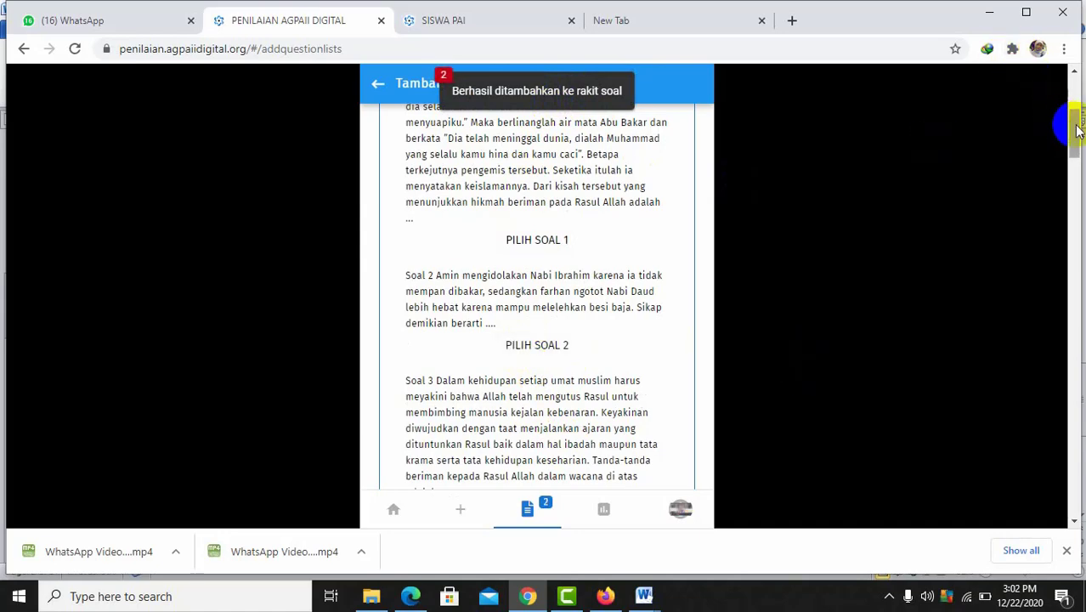
# Limit the displayed questions to class 11 SMA and search for the topic jenazah.
pyautogui.moveTo(1076, 127); pyautogui.dragTo(1076, 201)
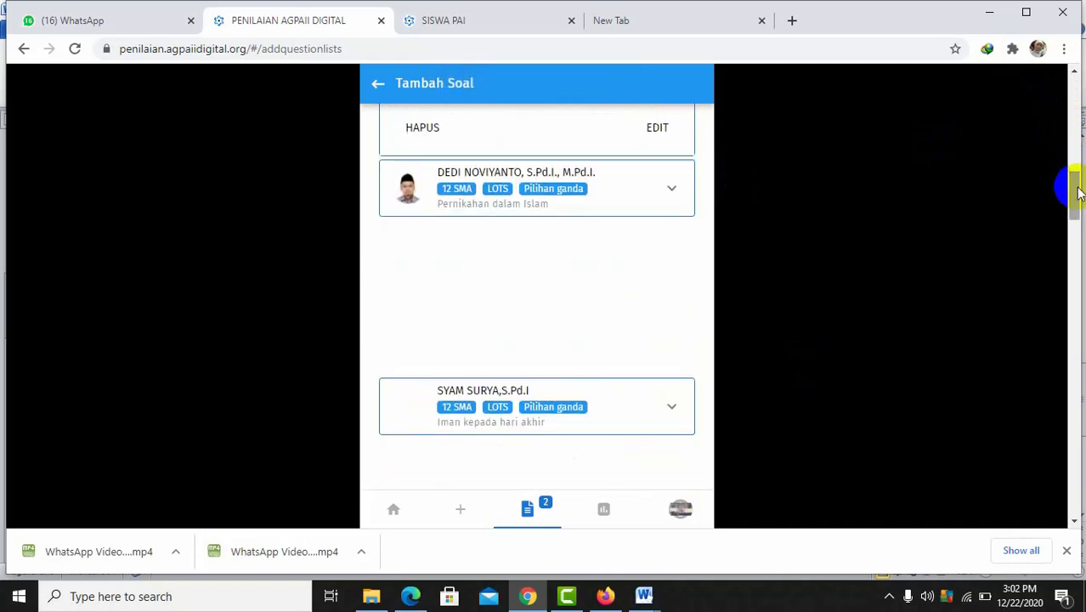
pyautogui.click(679, 194)
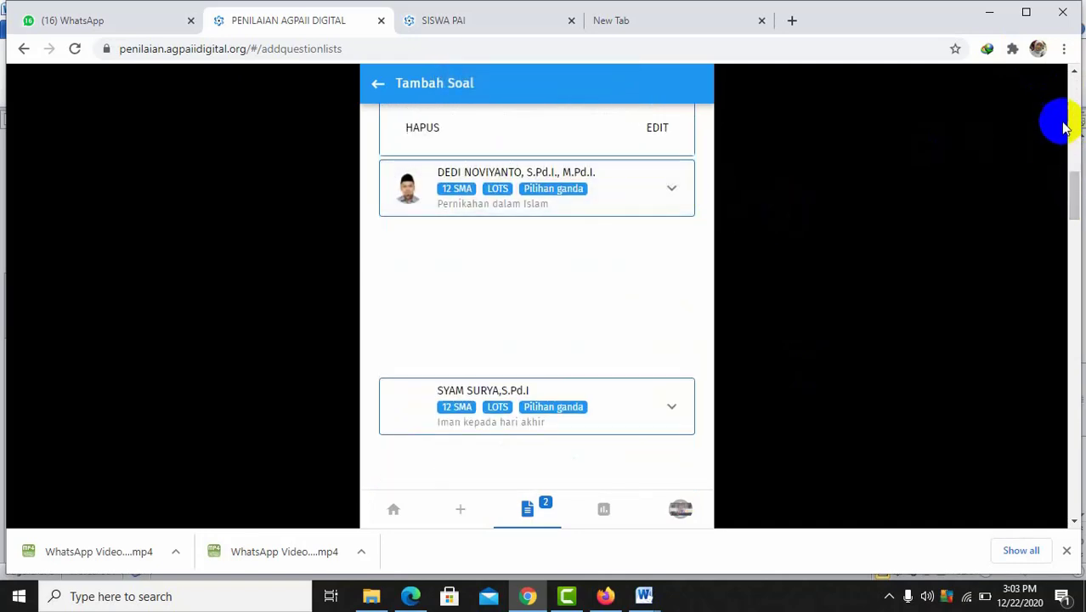
pyautogui.click(1077, 119)
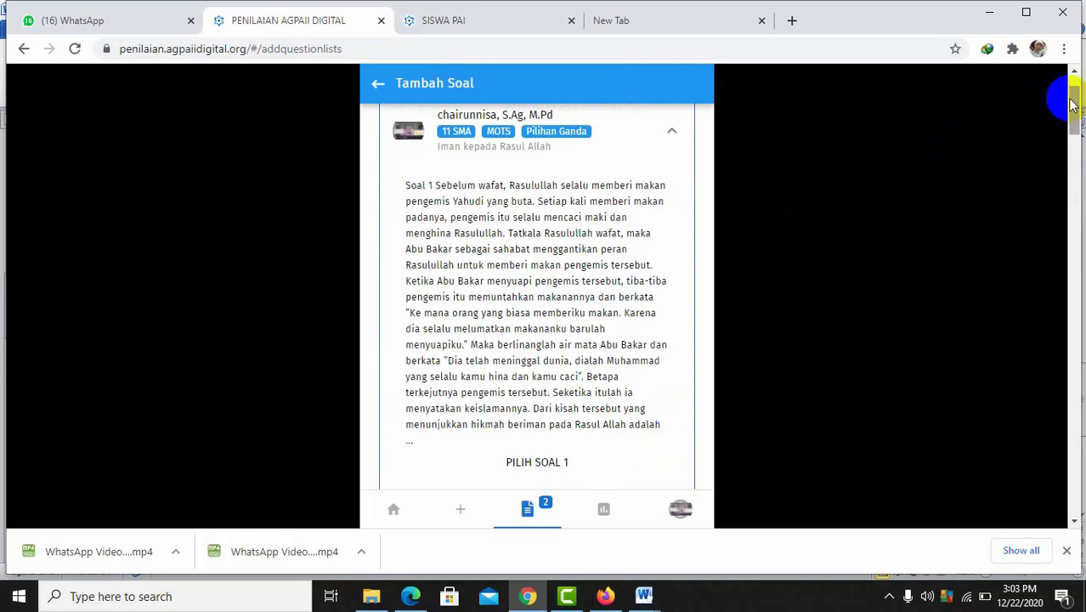
pyautogui.click(1074, 75)
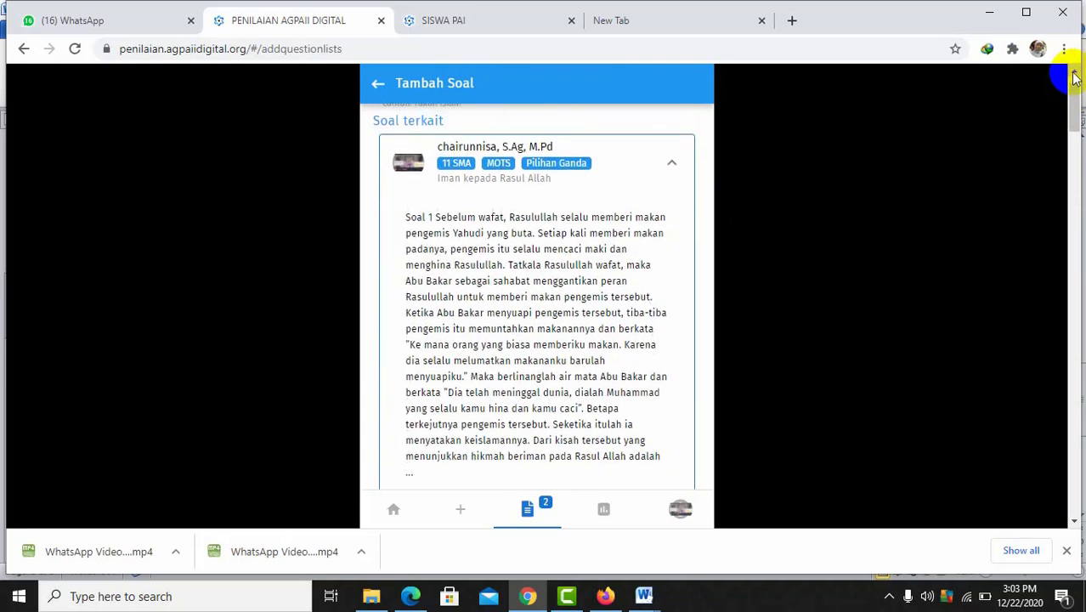
pyautogui.click(1074, 74)
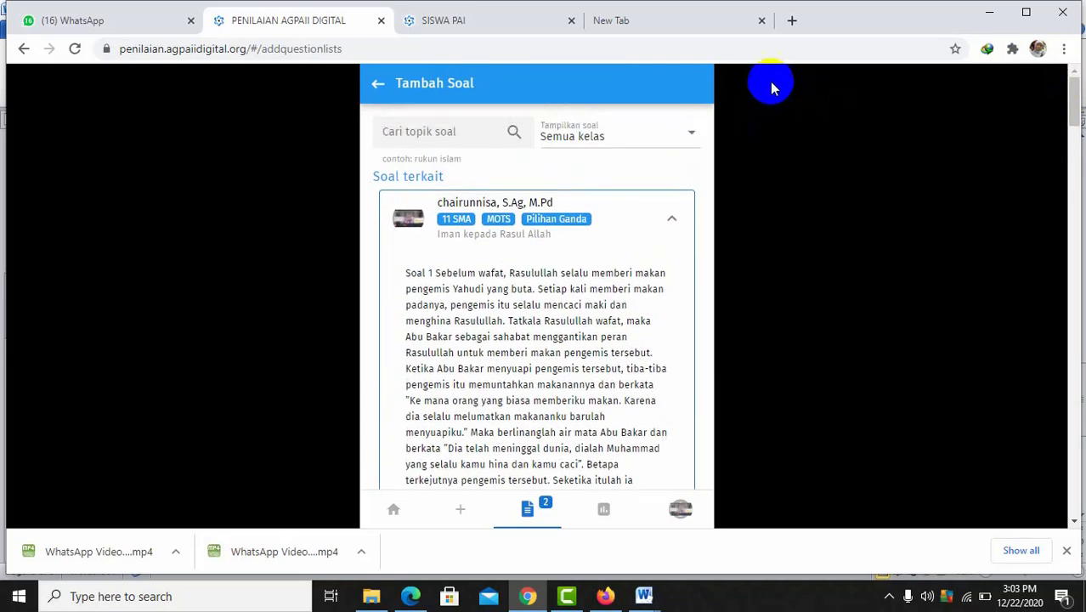
pyautogui.click(692, 138)
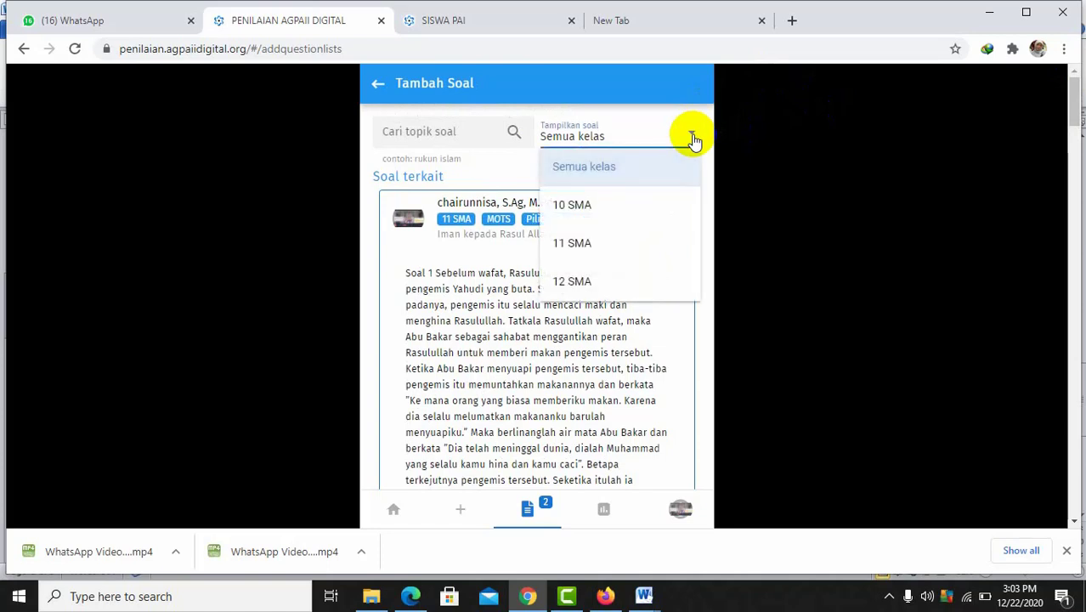
pyautogui.click(578, 244)
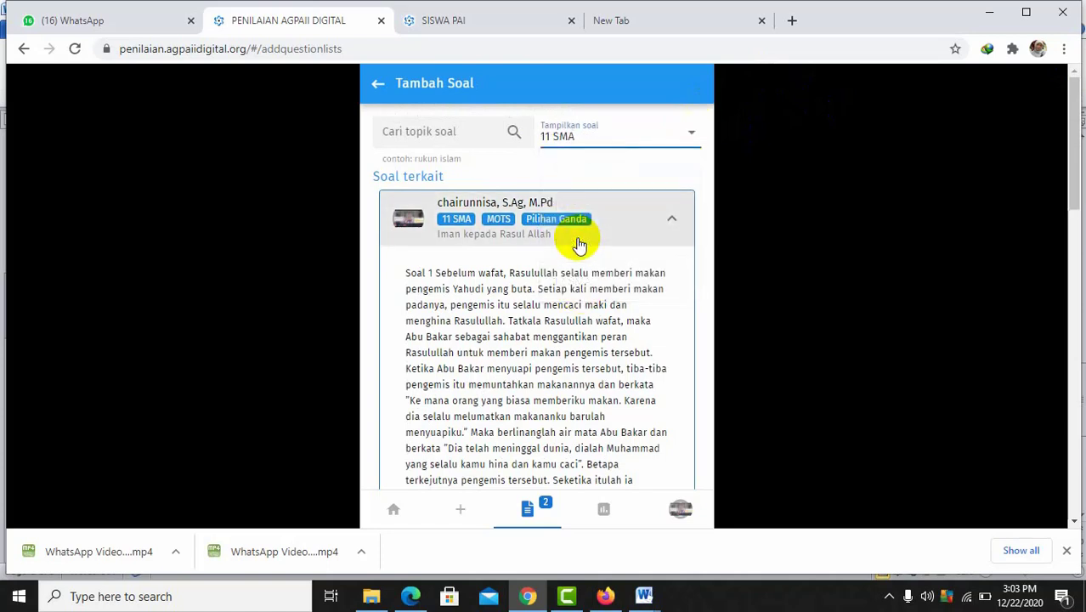
pyautogui.click(509, 134)
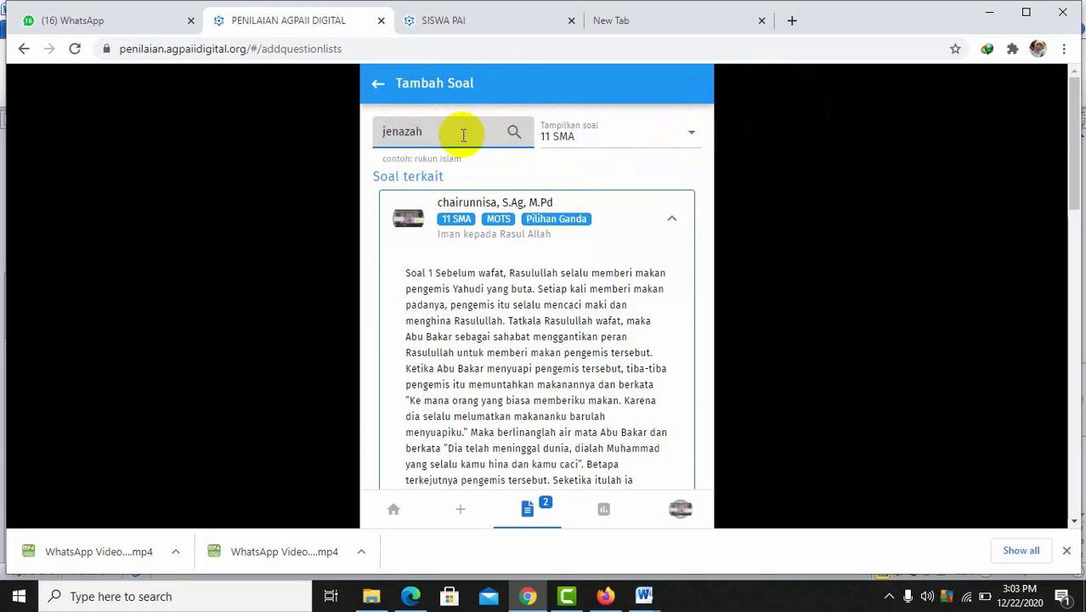
pyautogui.click(514, 133)
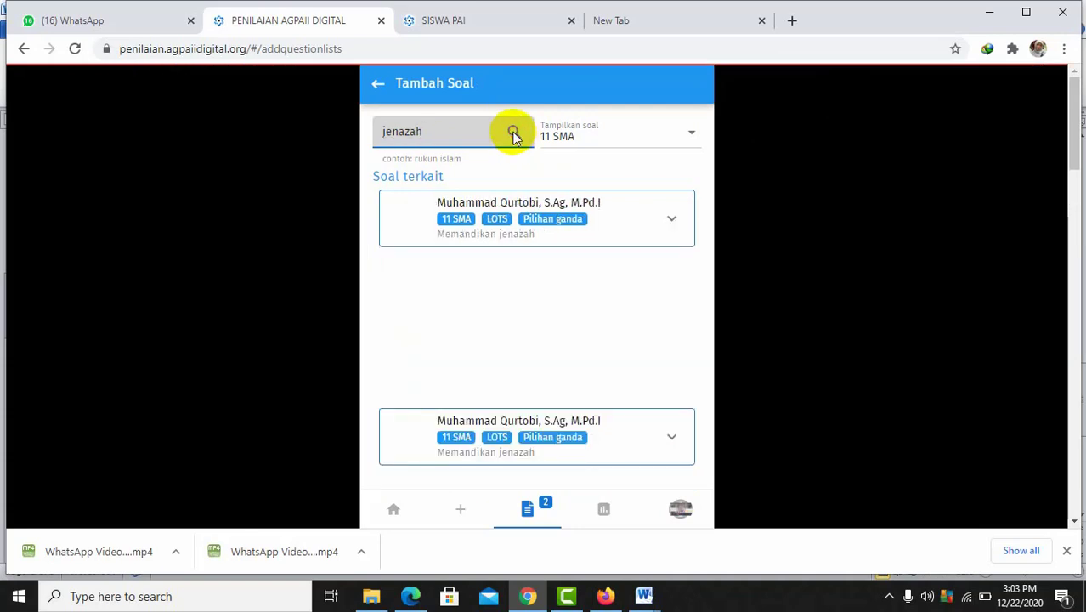
# Add both questions of the first Memandikan jenazah set and Soal 1 of the Perawatan jenazah set to the package.
pyautogui.click(522, 231)
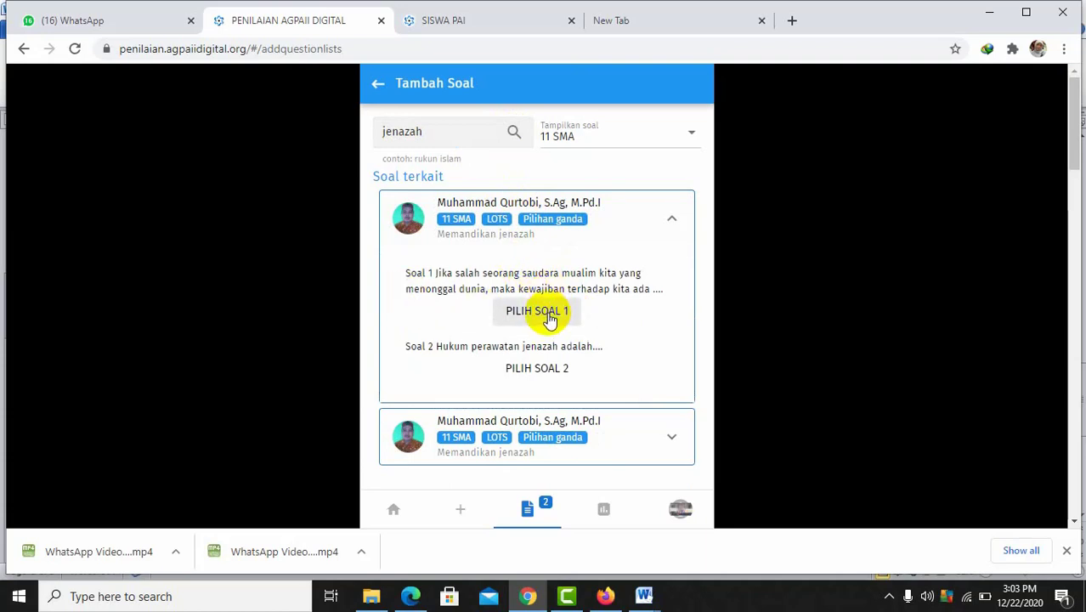
pyautogui.click(544, 312)
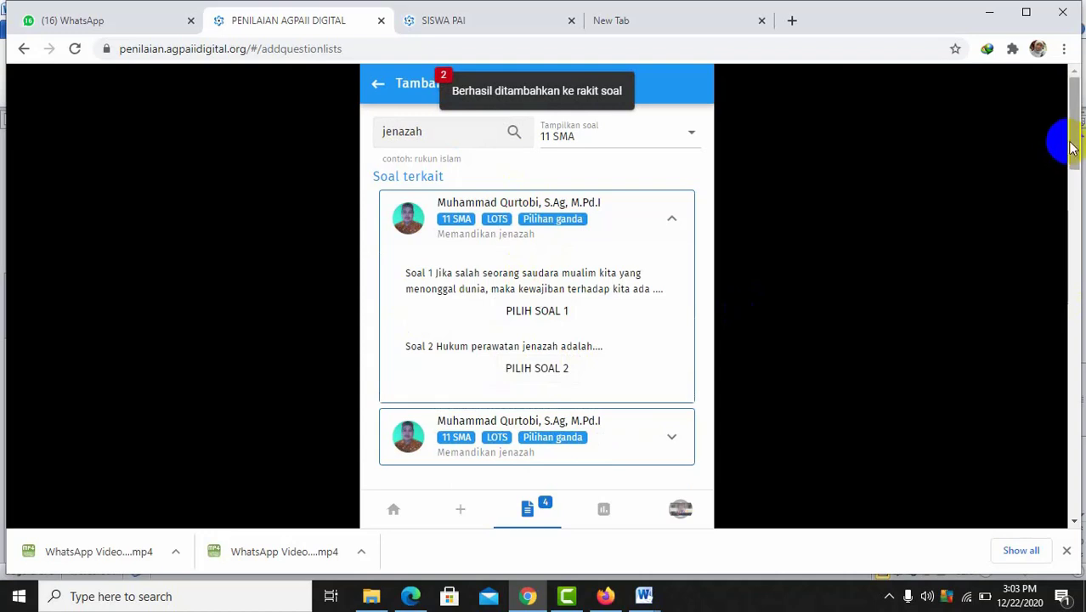
pyautogui.moveTo(1073, 146); pyautogui.dragTo(1076, 238)
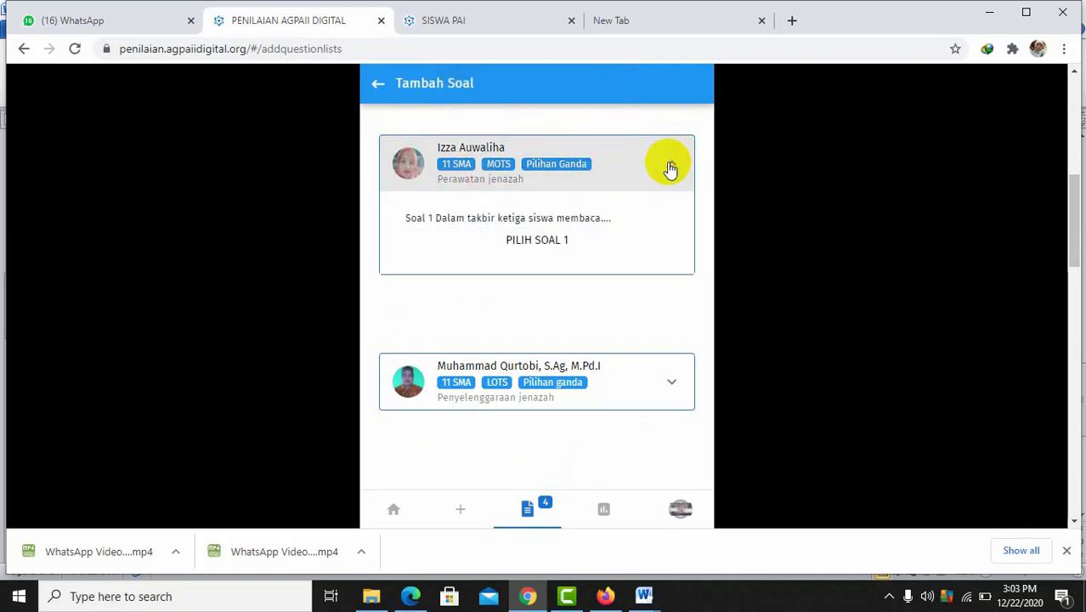
pyautogui.click(537, 243)
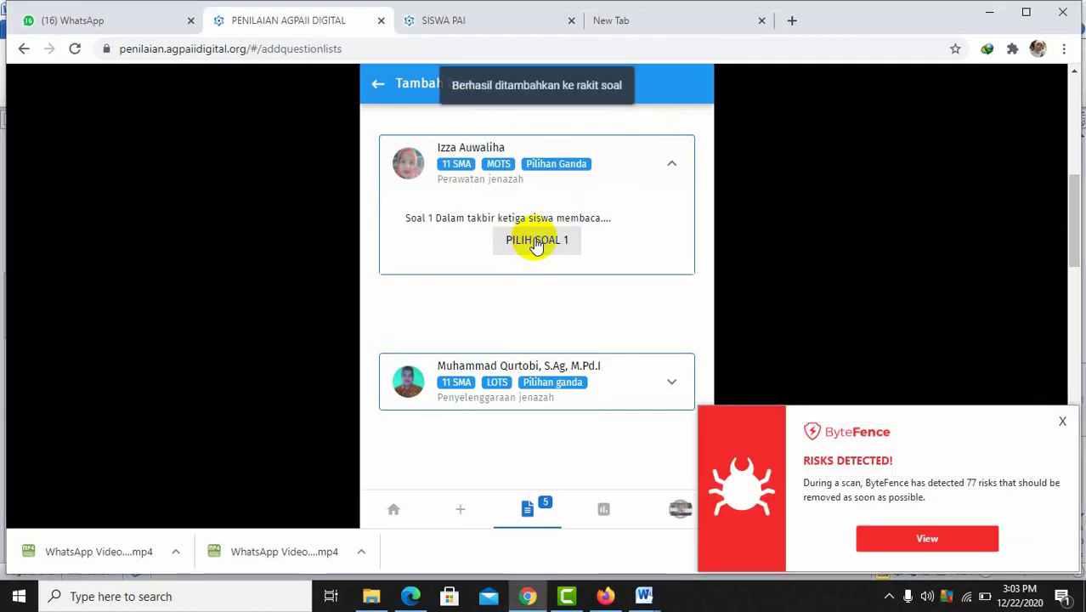
pyautogui.click(1063, 423)
# Add Soal 3, Soal 1 and Soal 8 of the 11 SMA Pengurusan jenazah set to the package.
pyautogui.moveTo(1072, 245); pyautogui.dragTo(1075, 401)
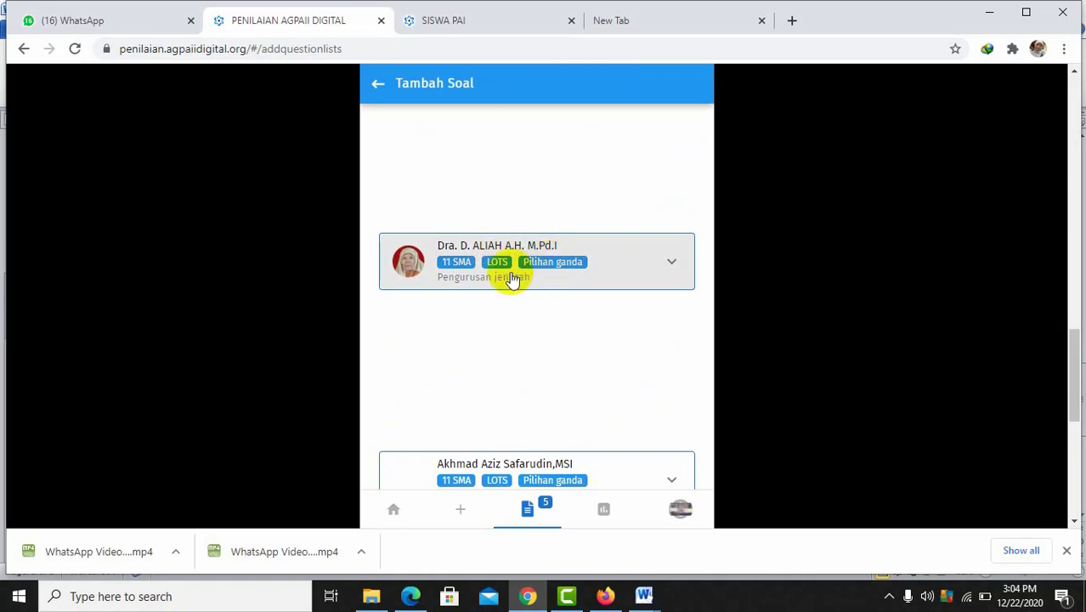
pyautogui.click(672, 265)
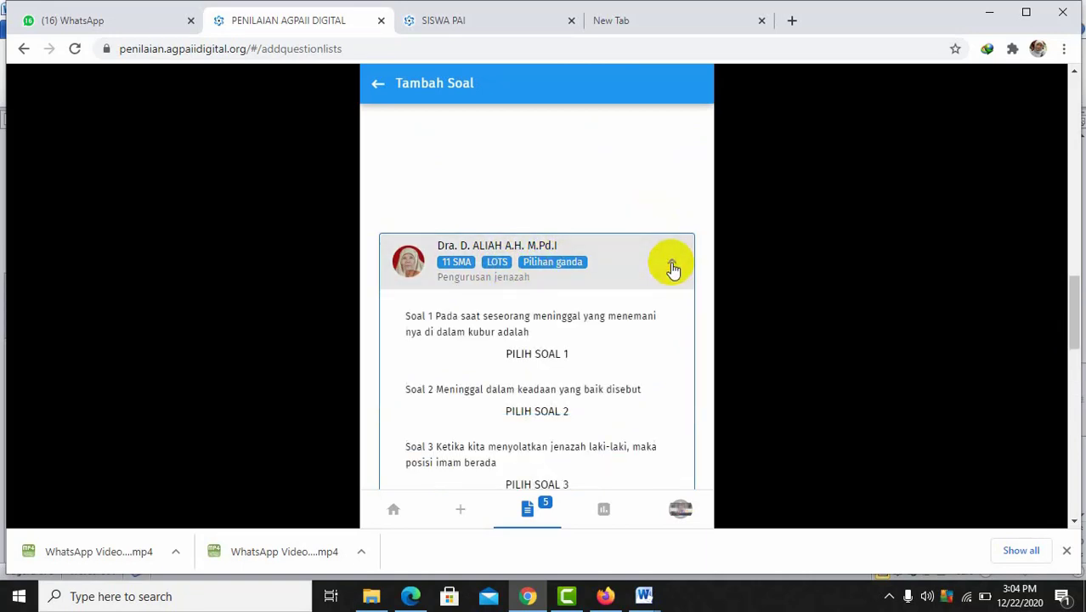
pyautogui.click(540, 485)
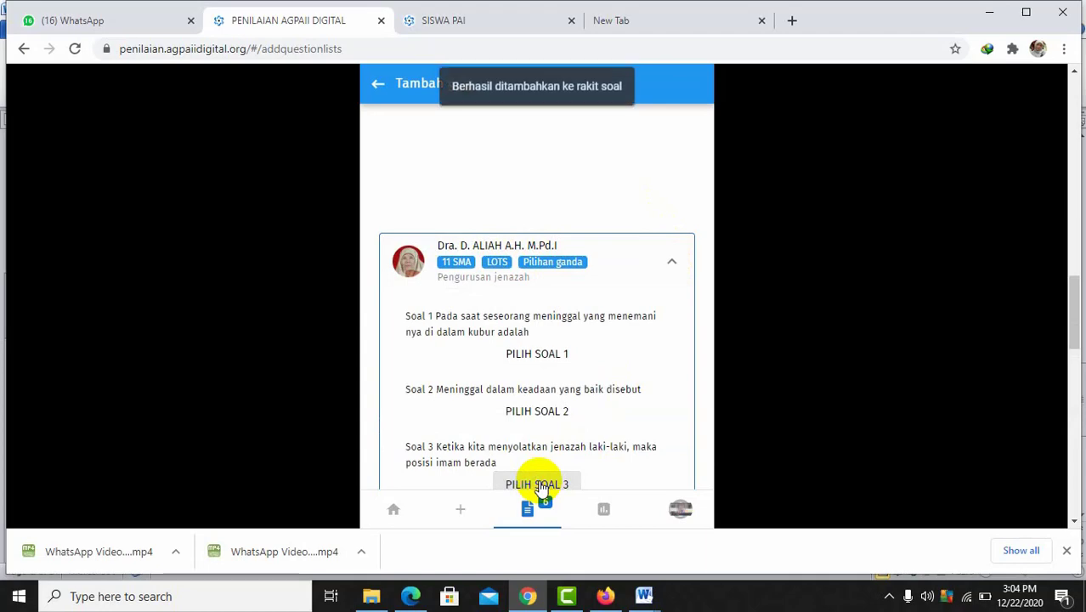
pyautogui.click(540, 356)
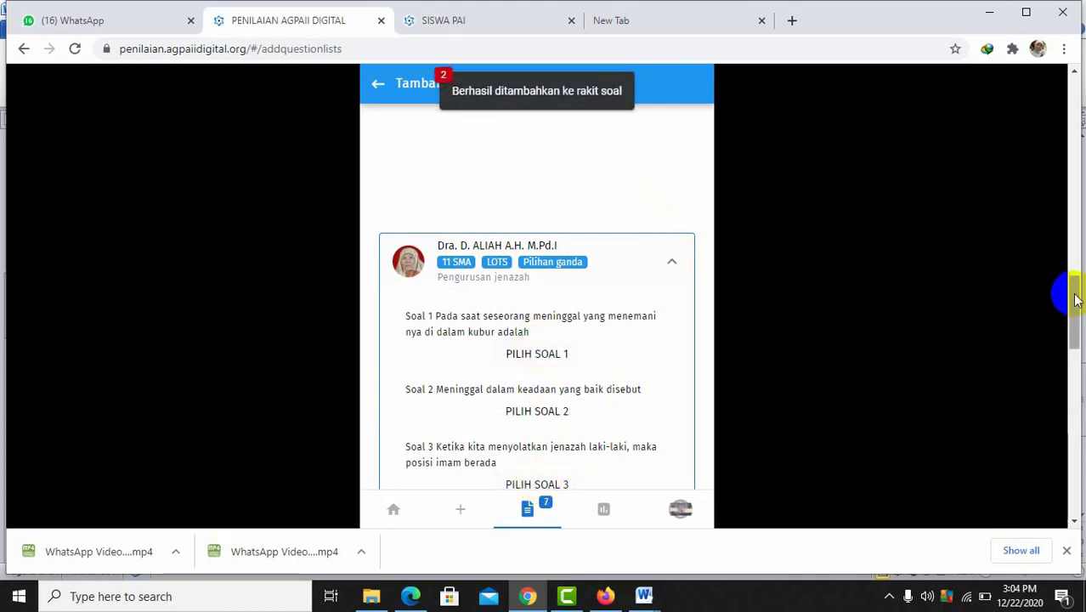
pyautogui.moveTo(1075, 297); pyautogui.dragTo(1075, 369)
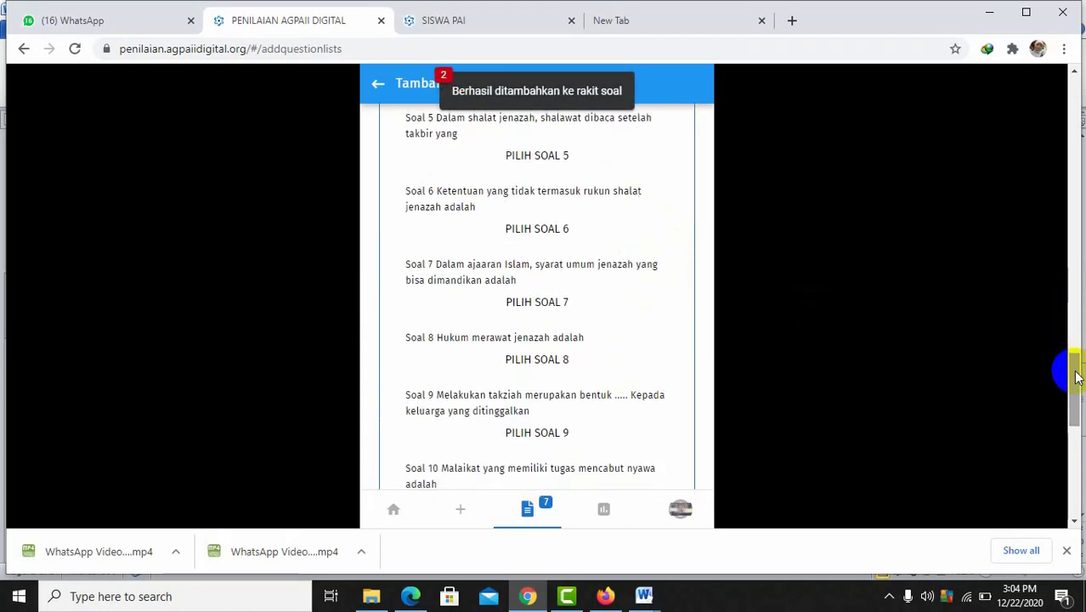
pyautogui.click(520, 363)
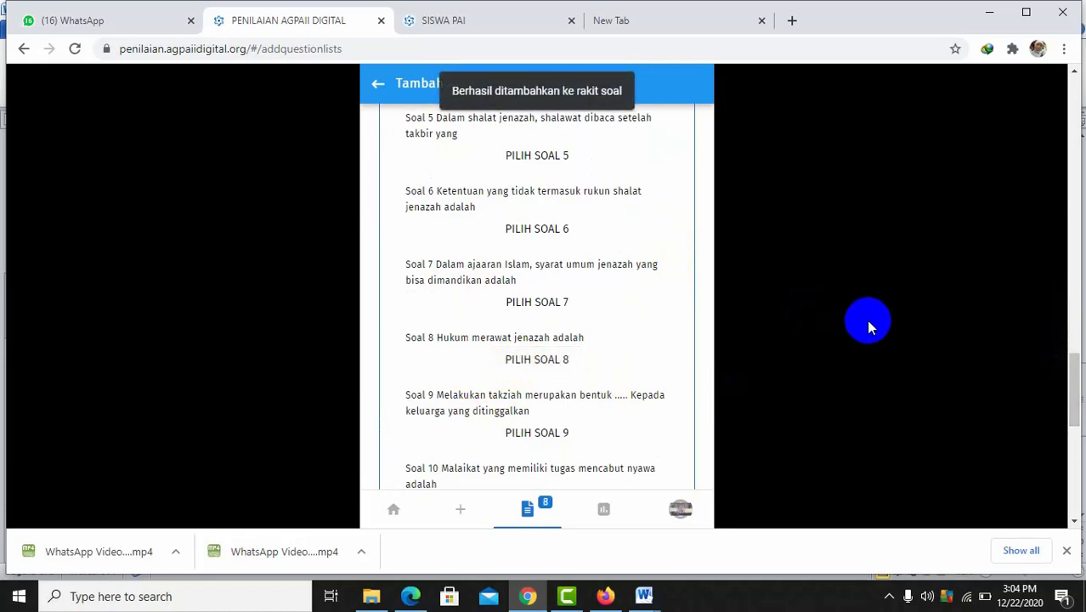
# Leave the Tambah Soal list and return to the Rakit stage of the package.
pyautogui.moveTo(1075, 389); pyautogui.dragTo(1073, 75)
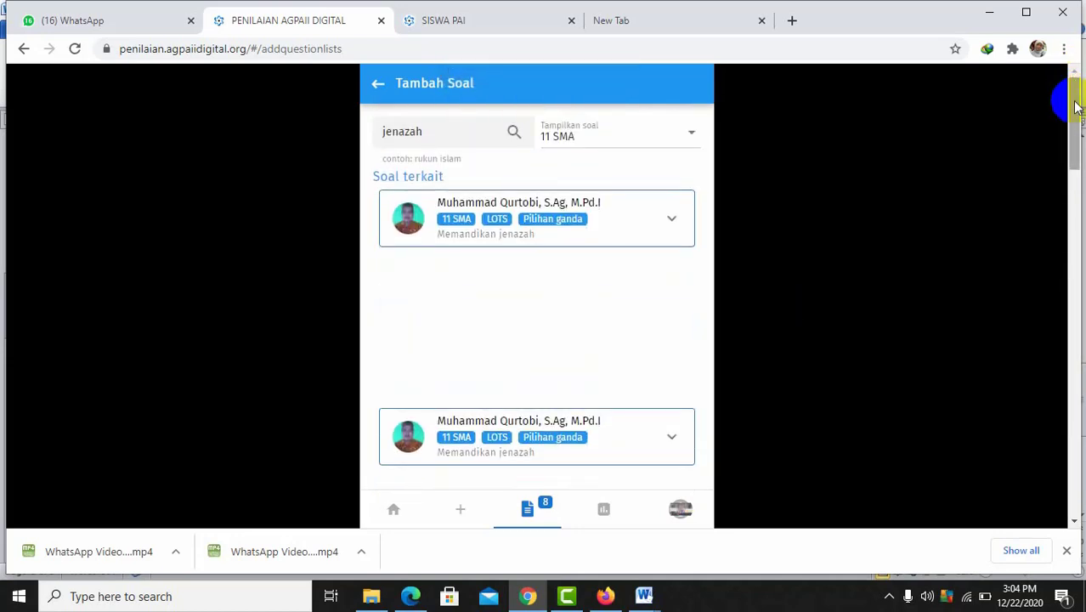
pyautogui.rightClick(1071, 375)
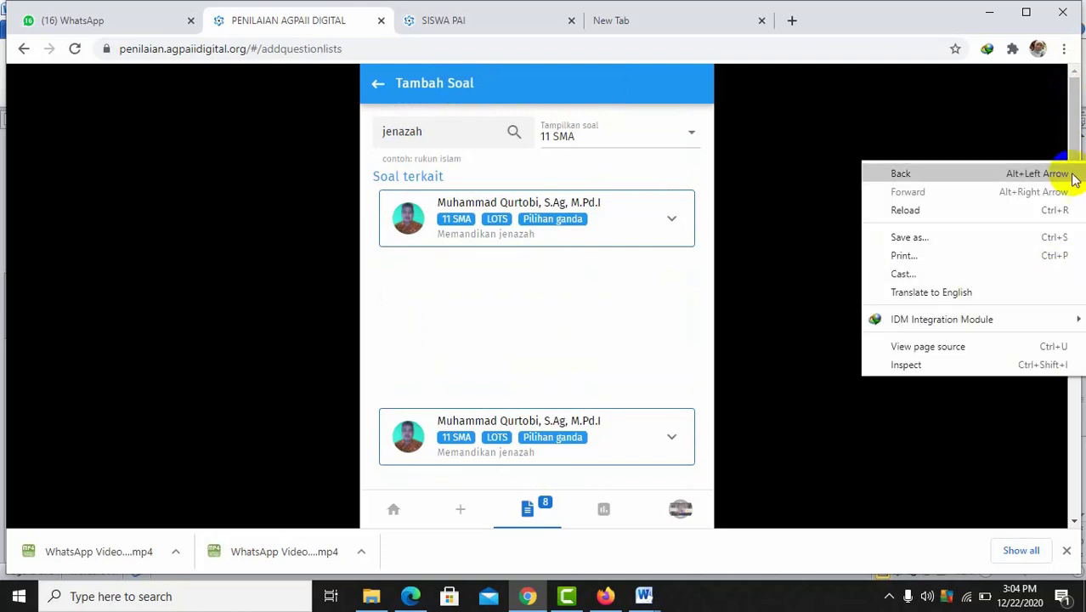
pyautogui.click(1069, 129)
pyautogui.moveTo(1069, 128); pyautogui.dragTo(1075, 6)
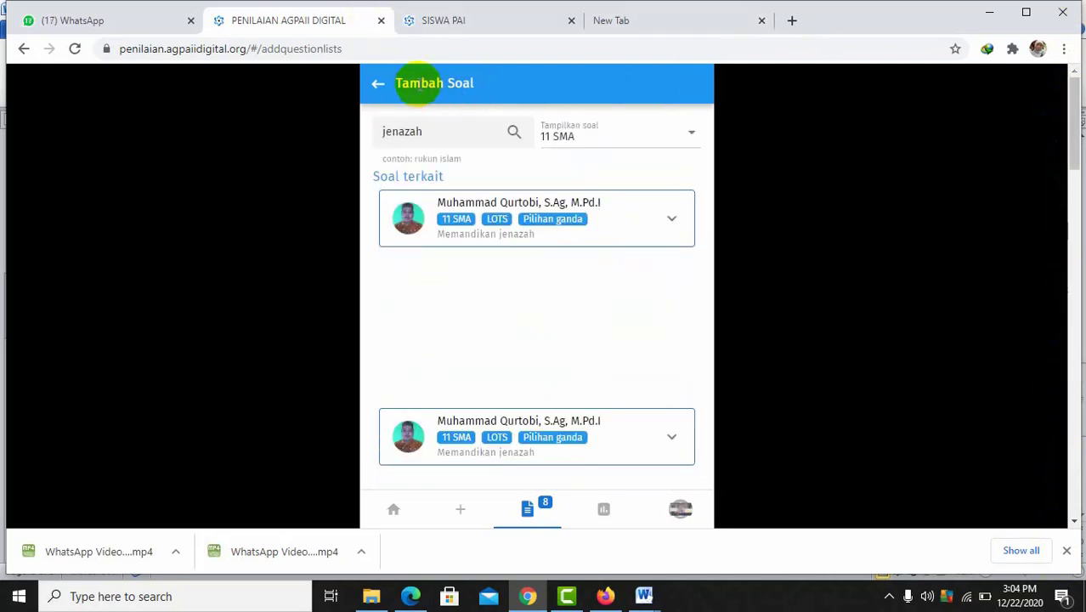
pyautogui.click(378, 84)
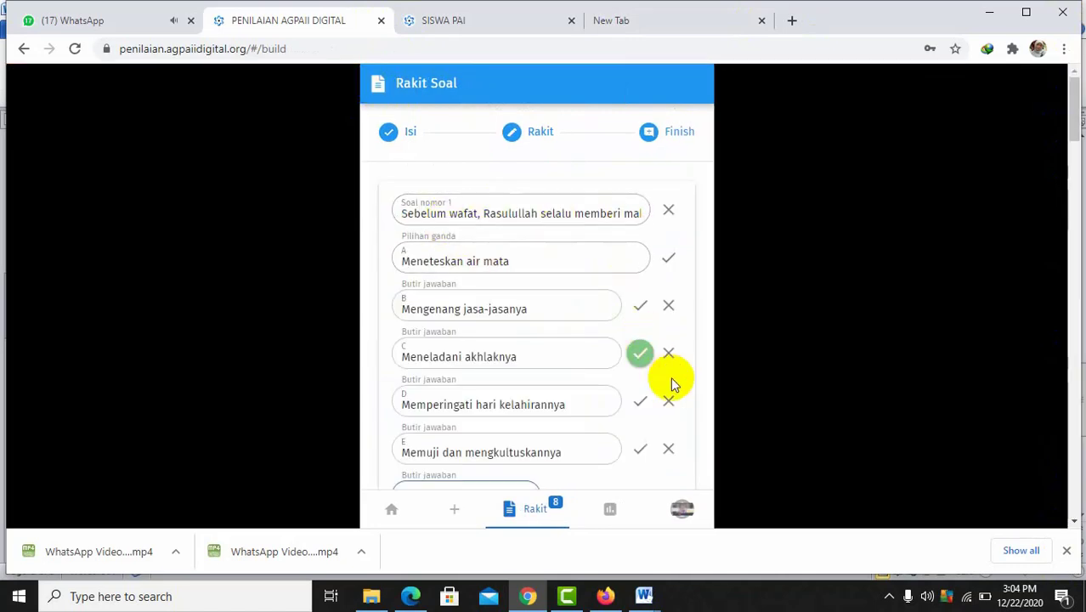
# Look through the assembled questions, continue to the Finish stage and publish the question package.
pyautogui.click(756, 290)
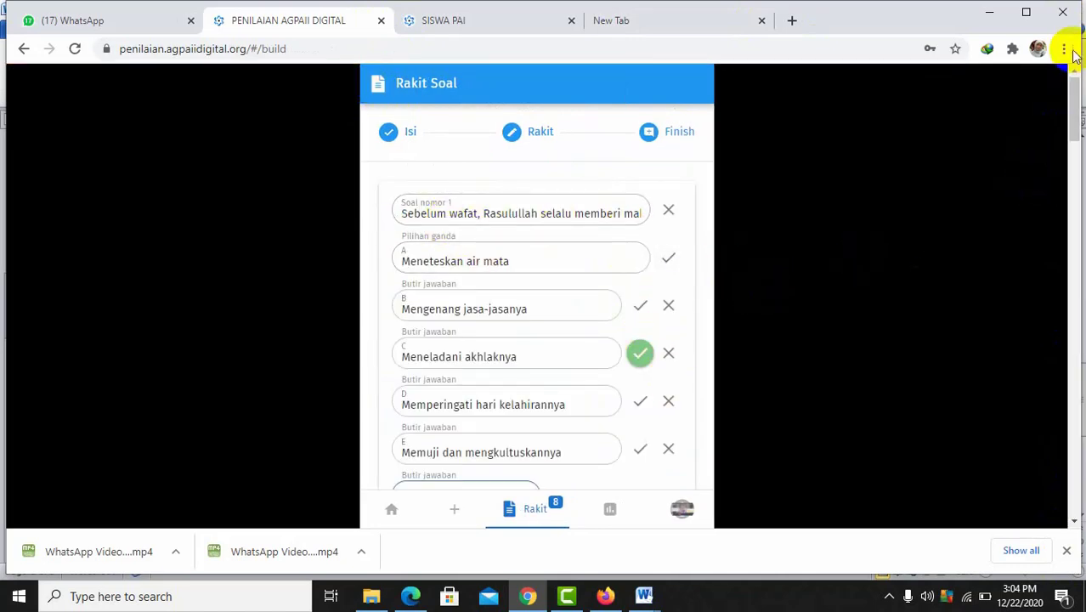
pyautogui.click(1071, 117)
pyautogui.moveTo(1075, 120); pyautogui.dragTo(524, 448)
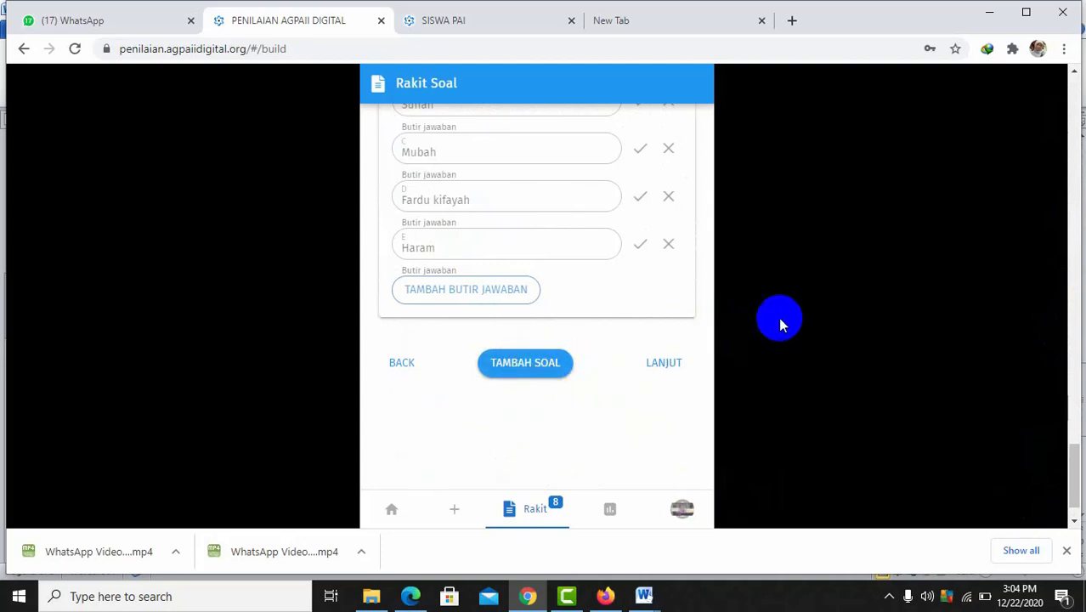
pyautogui.scroll(3, 1073, 73)
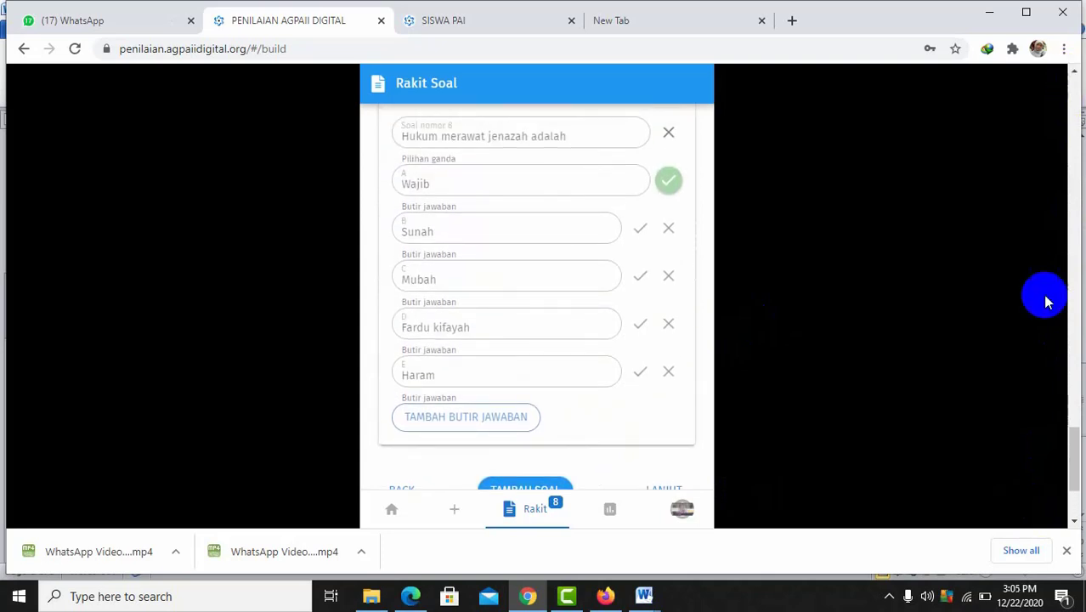
pyautogui.click(1074, 522)
pyautogui.click(1075, 525)
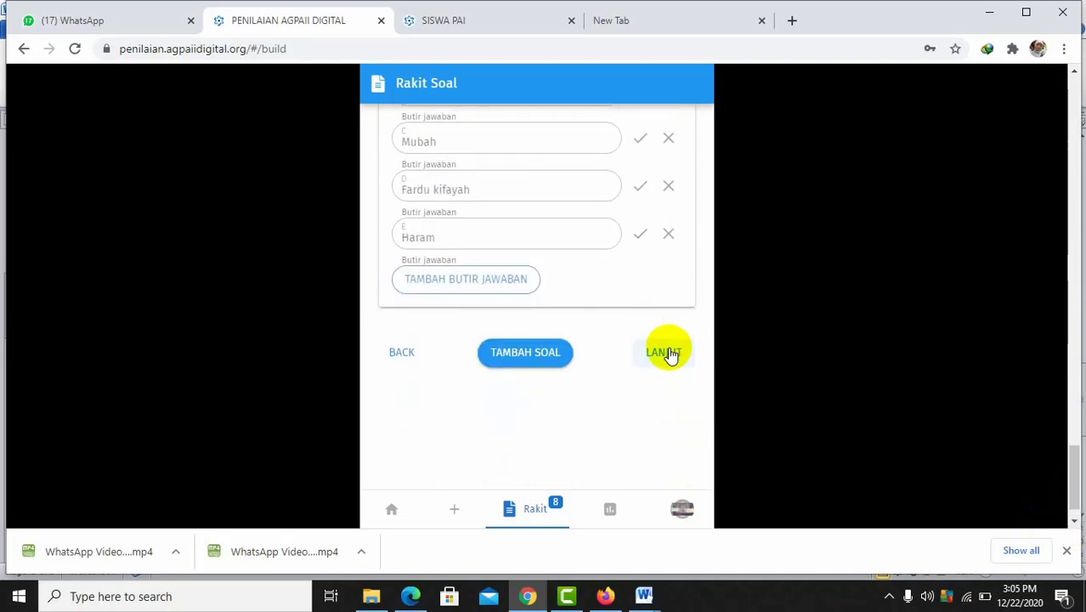
pyautogui.click(666, 352)
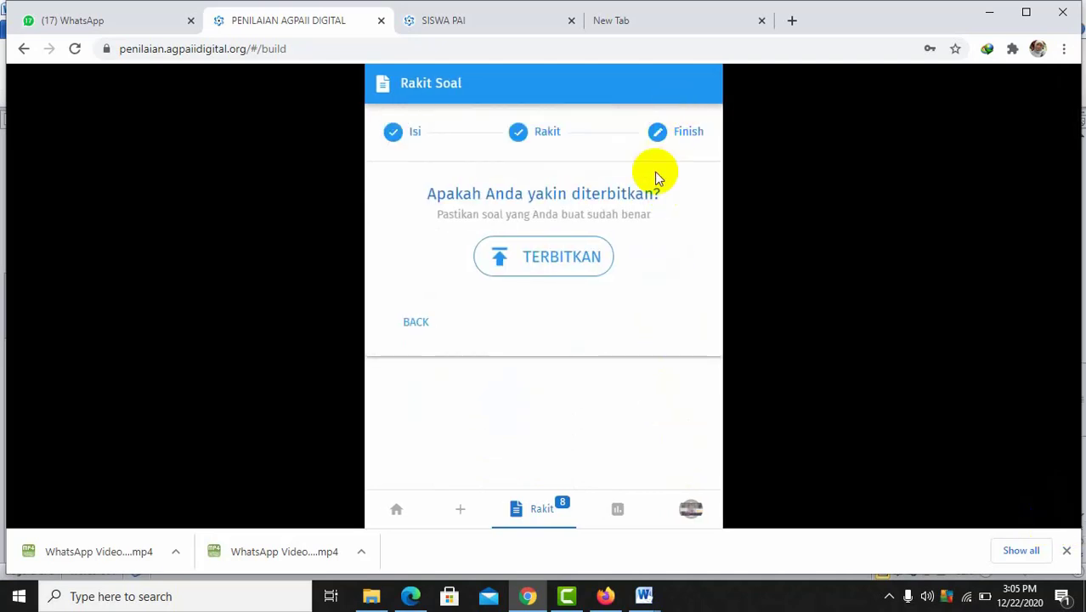
pyautogui.click(551, 265)
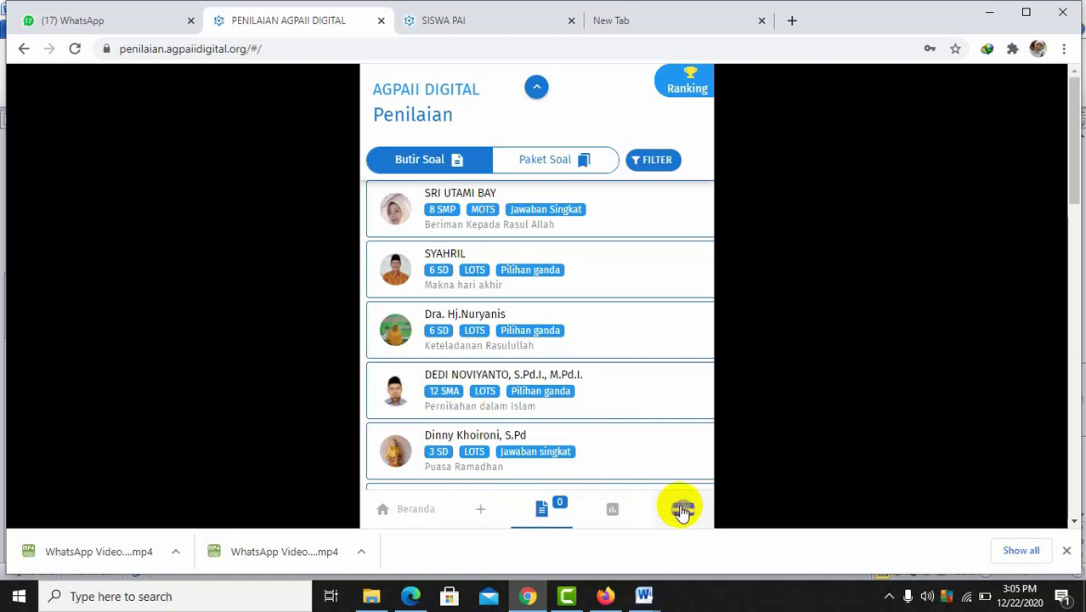
# Try the filter on the home question list, and view the Paket Soal list on the profile page.
pyautogui.click(641, 166)
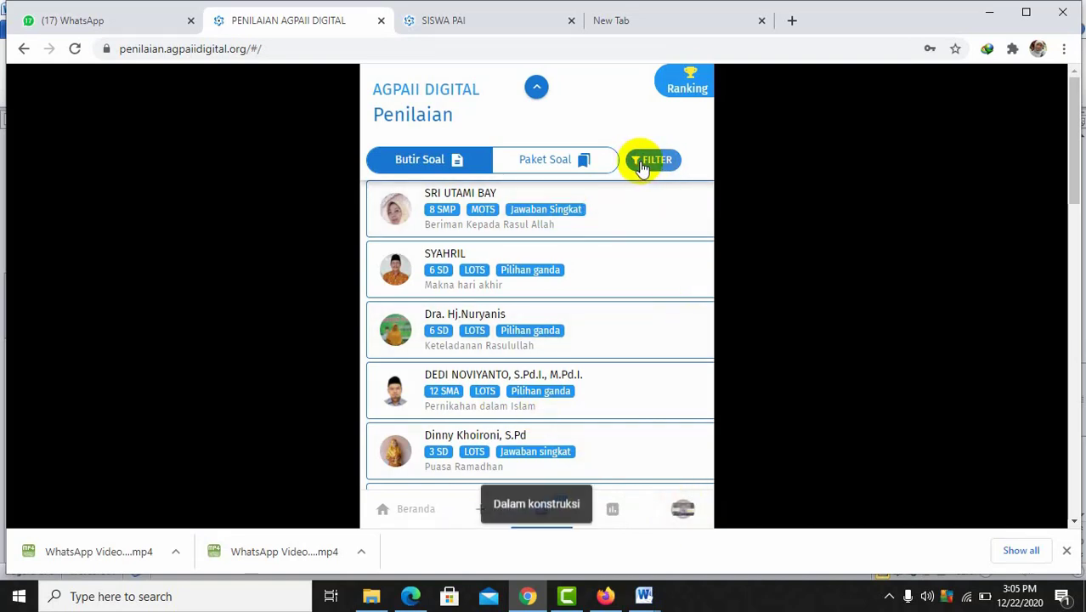
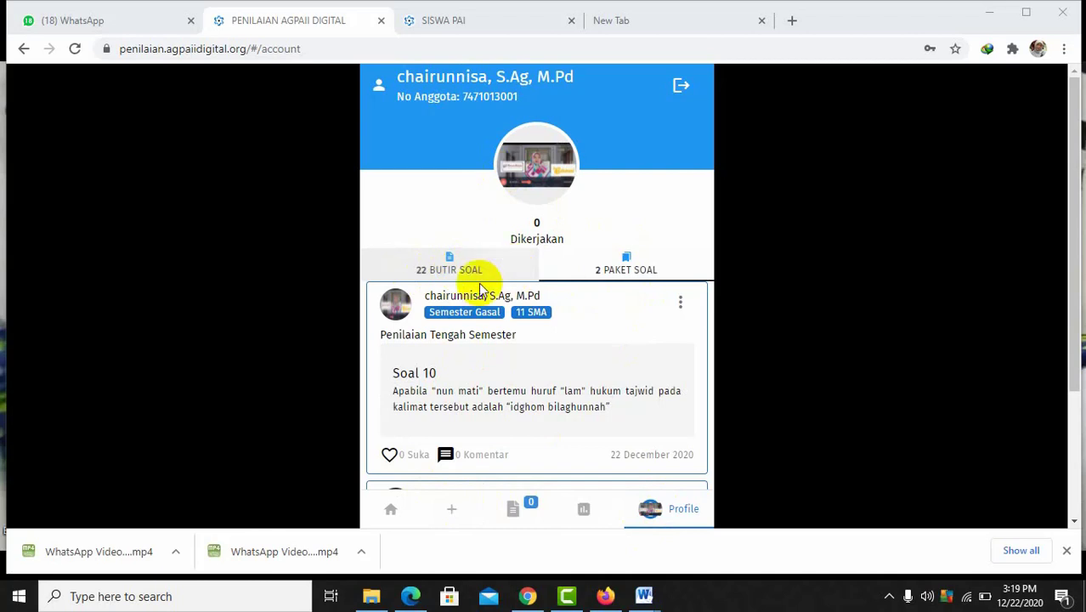
pyautogui.click(627, 272)
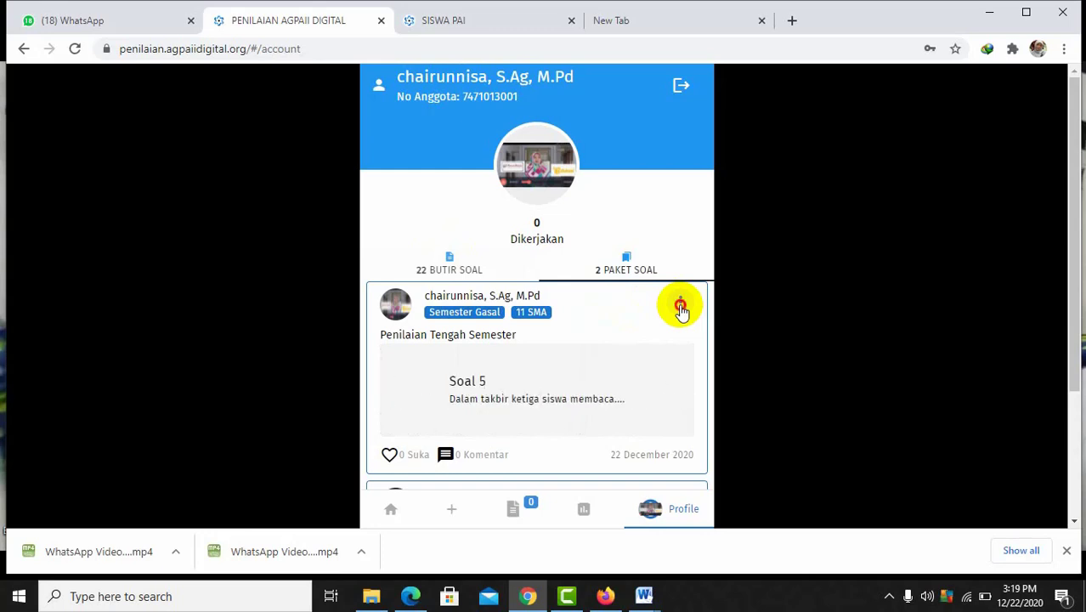
# Try to share the 11 SMA Penilaian Tengah Semester package with students without filling in the class code.
pyautogui.click(680, 304)
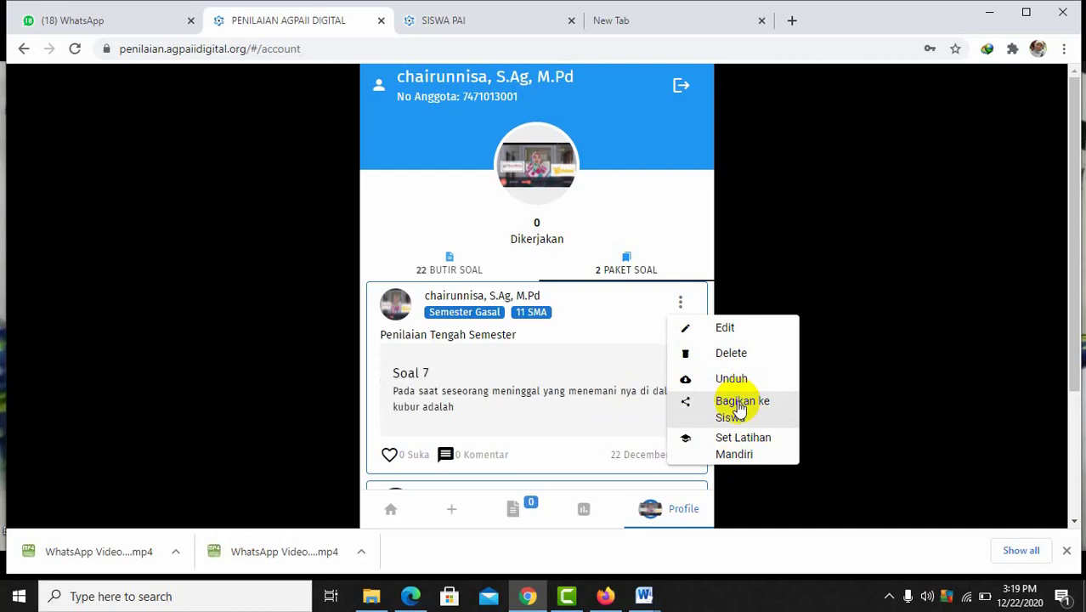
pyautogui.click(738, 406)
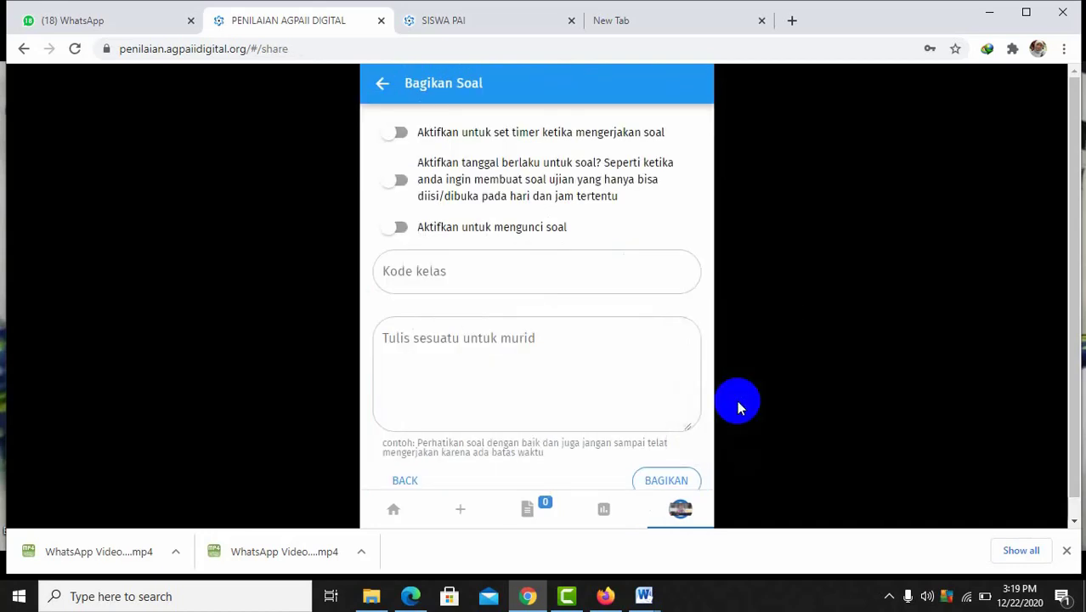
pyautogui.click(680, 486)
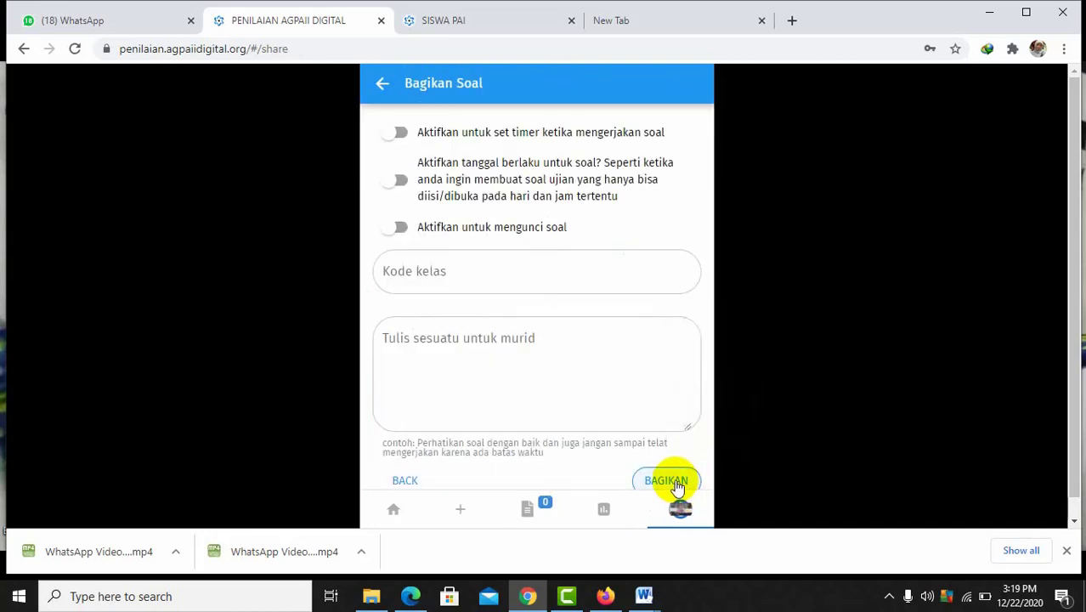
pyautogui.moveTo(1062, 219); pyautogui.dragTo(1061, 304)
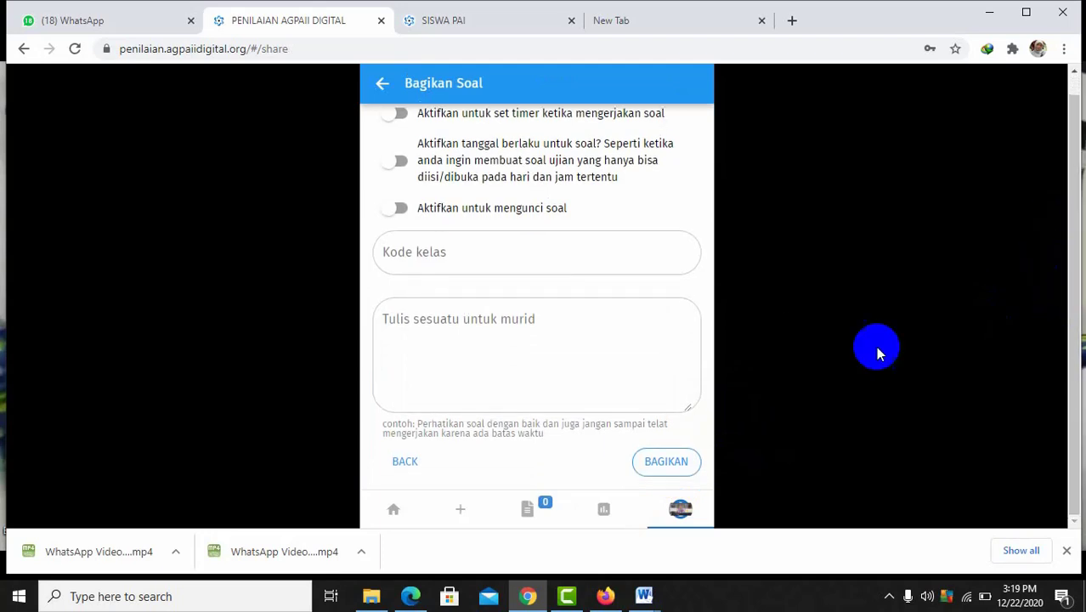
pyautogui.click(668, 462)
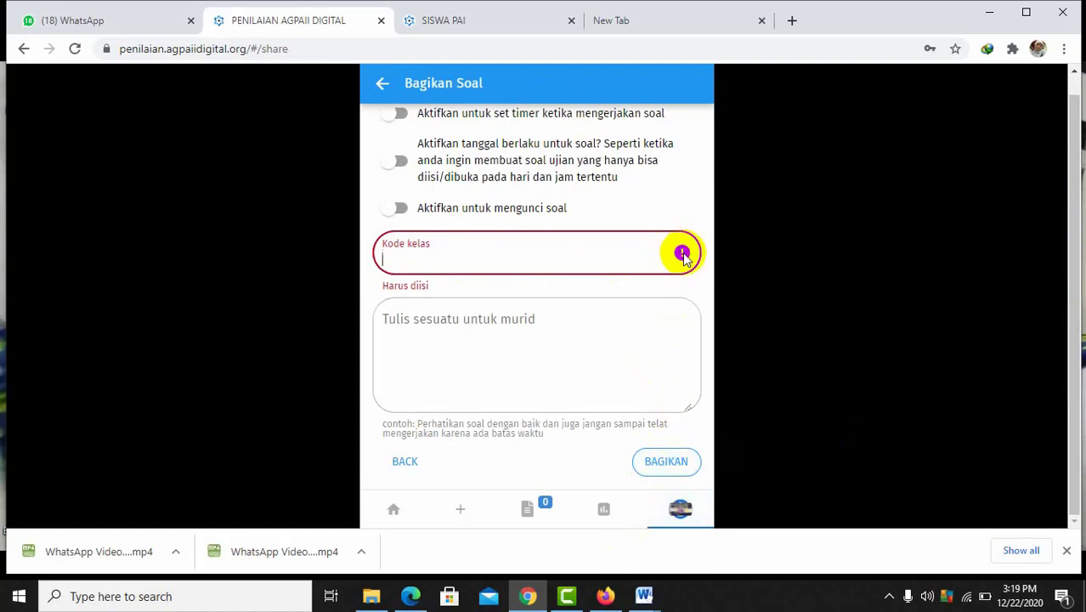
# Look at the SISWA PAI student site, and view the Hasil and Rakit Soal pages of the assessment site.
pyautogui.click(499, 20)
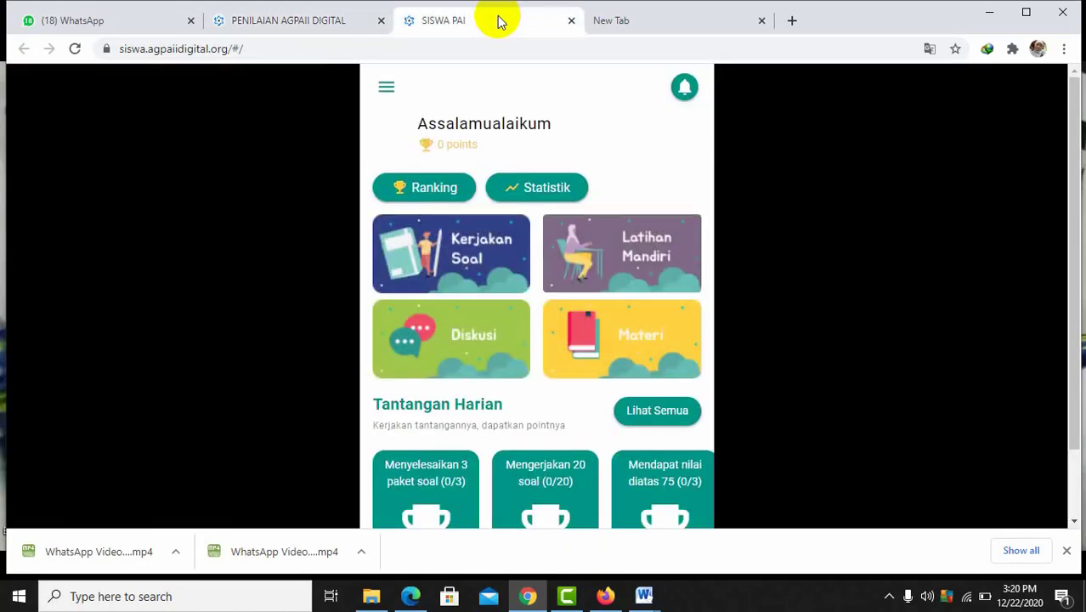
pyautogui.click(310, 20)
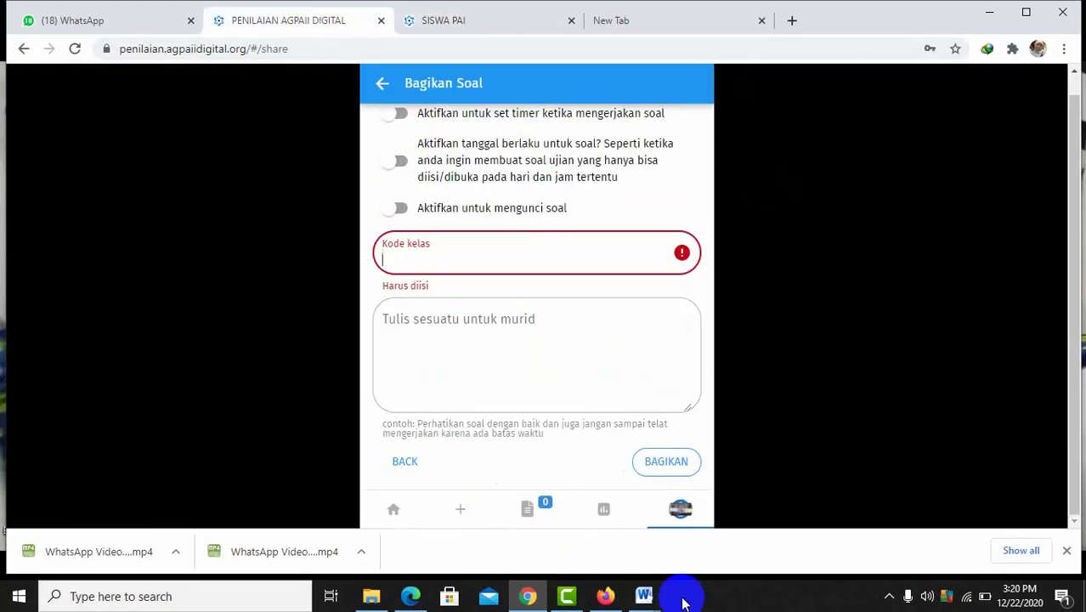
pyautogui.click(603, 509)
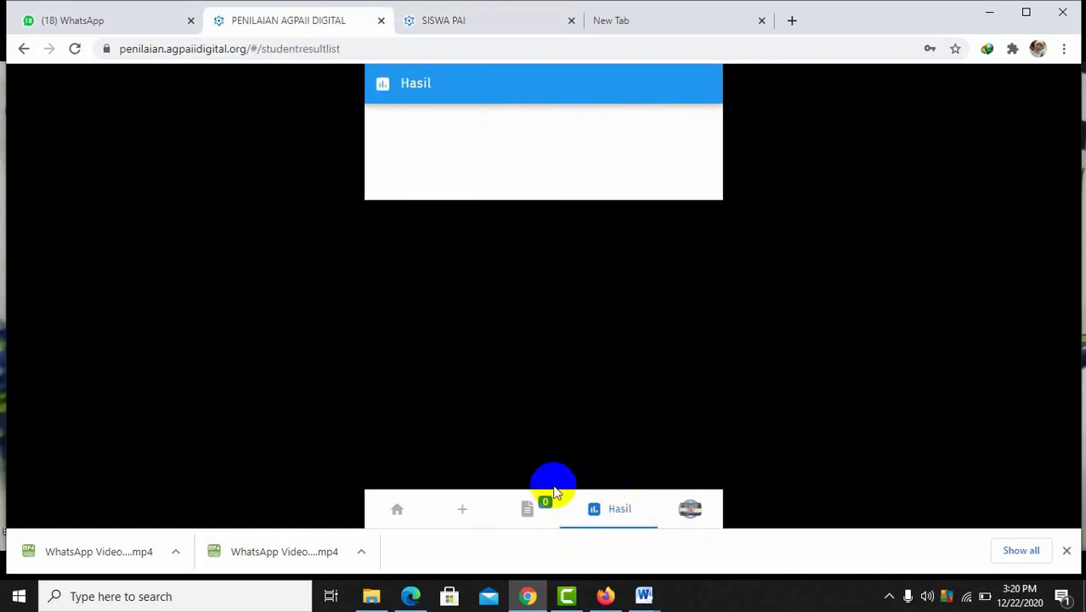
pyautogui.click(528, 509)
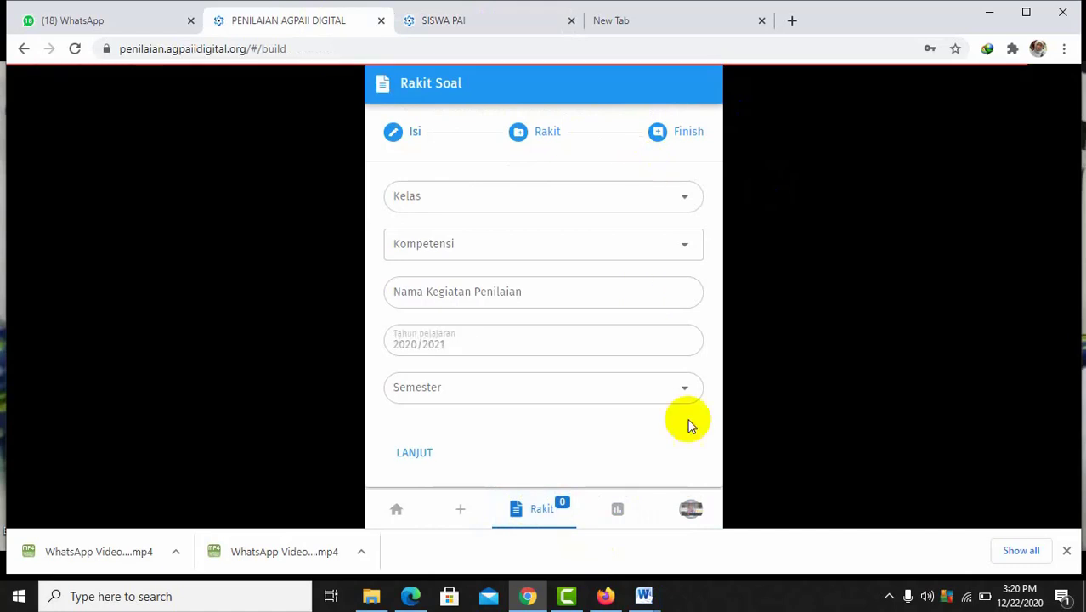
# Share the 11 SMA Penilaian Tengah Semester package as Latihan Mandiri with a short note for the students.
pyautogui.click(690, 510)
pyautogui.click(655, 278)
pyautogui.click(680, 306)
pyautogui.click(746, 447)
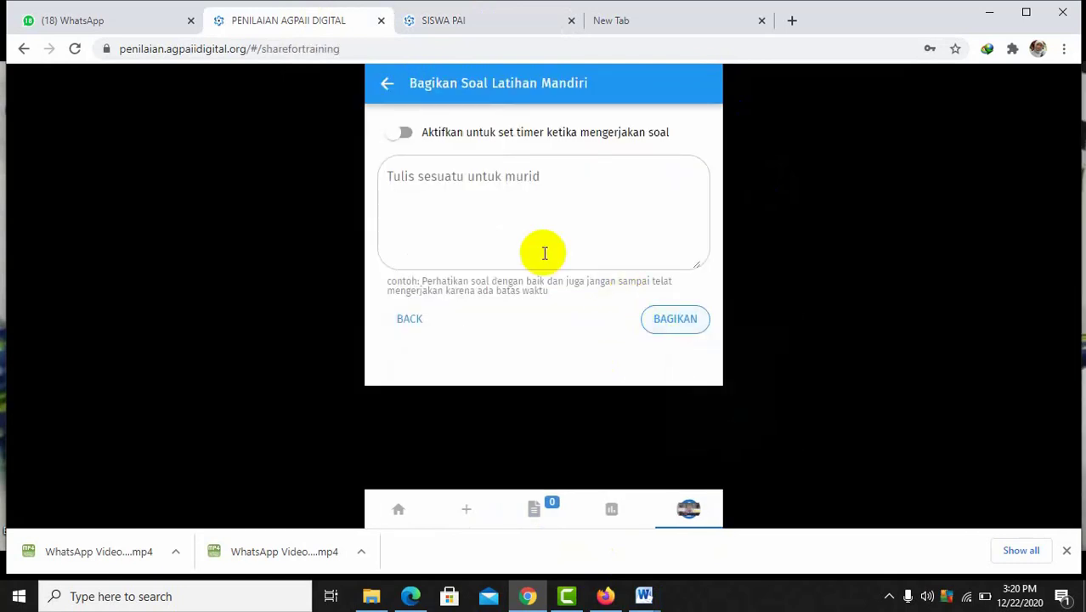
pyautogui.click(500, 190)
pyautogui.click(500, 191)
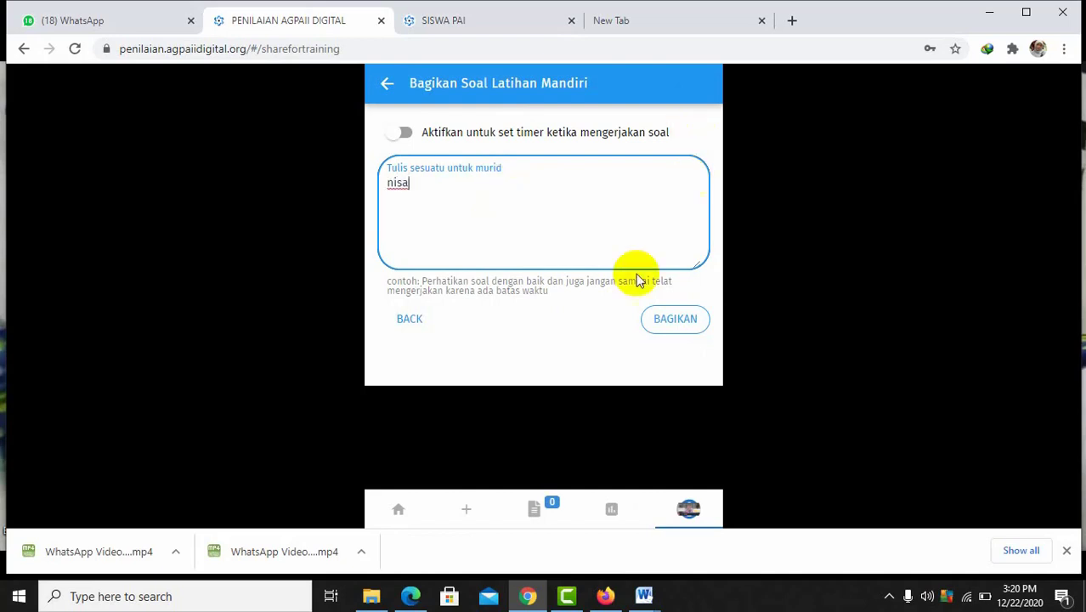
pyautogui.click(674, 324)
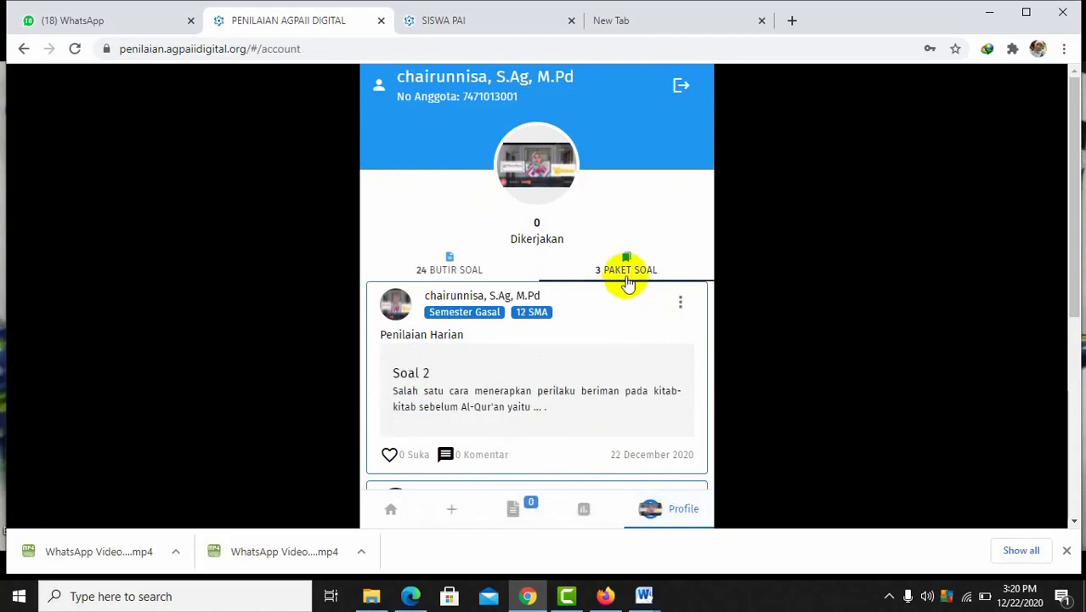
# Find the 12 SMA Penilaian Harian package among the question packages and open its form for sharing with students.
pyautogui.click(630, 269)
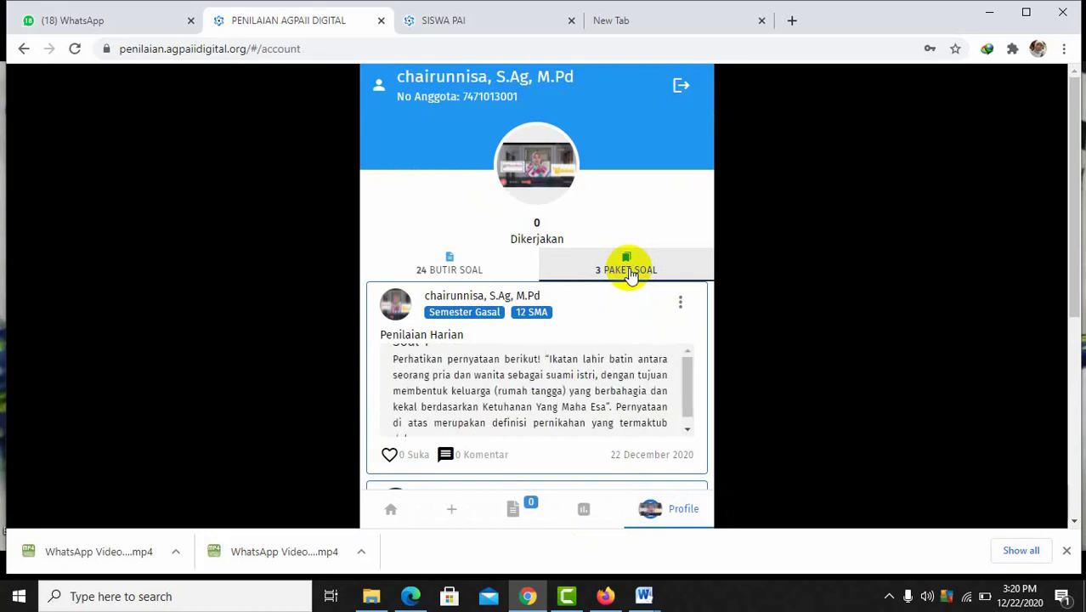
pyautogui.click(679, 302)
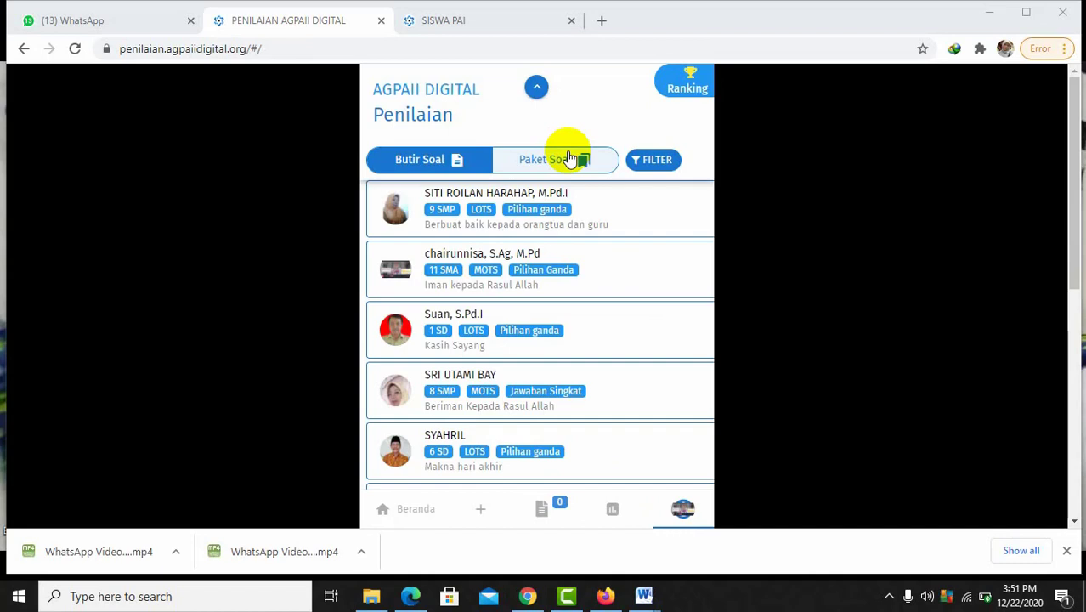
pyautogui.click(567, 162)
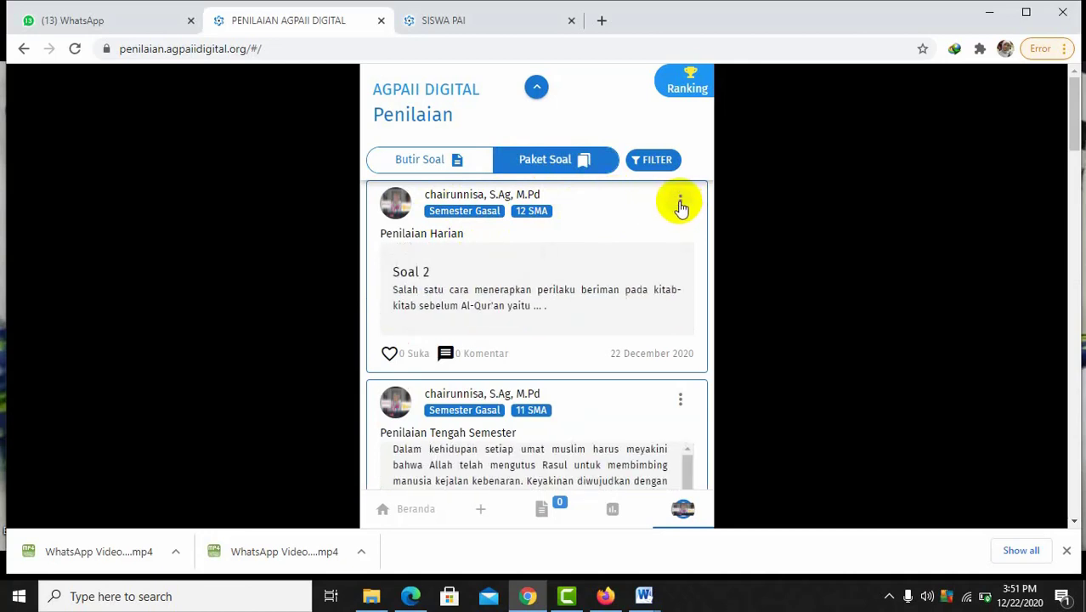
pyautogui.click(681, 204)
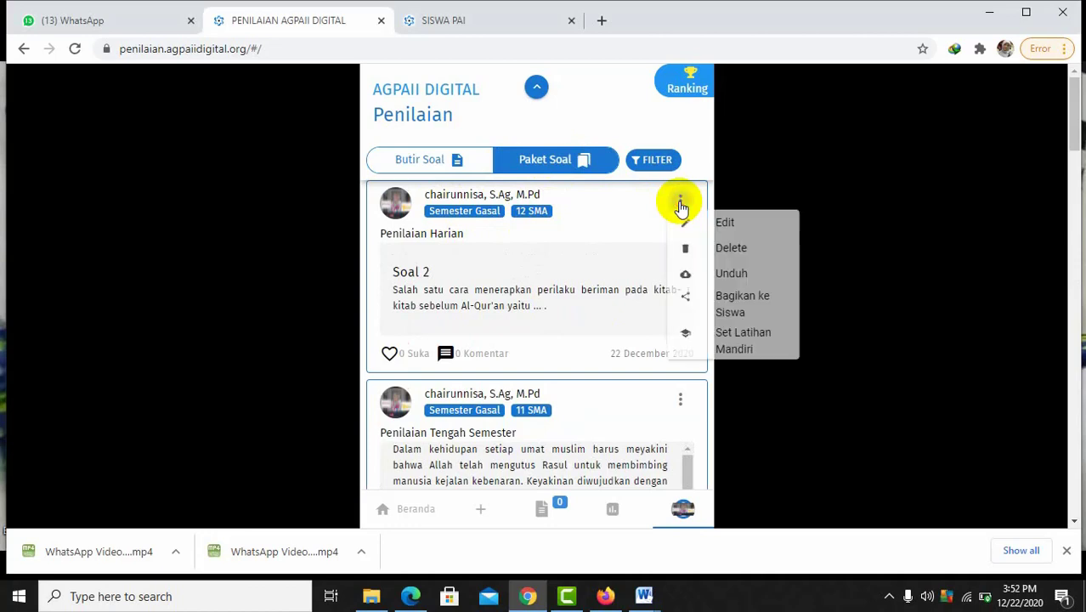
pyautogui.click(729, 308)
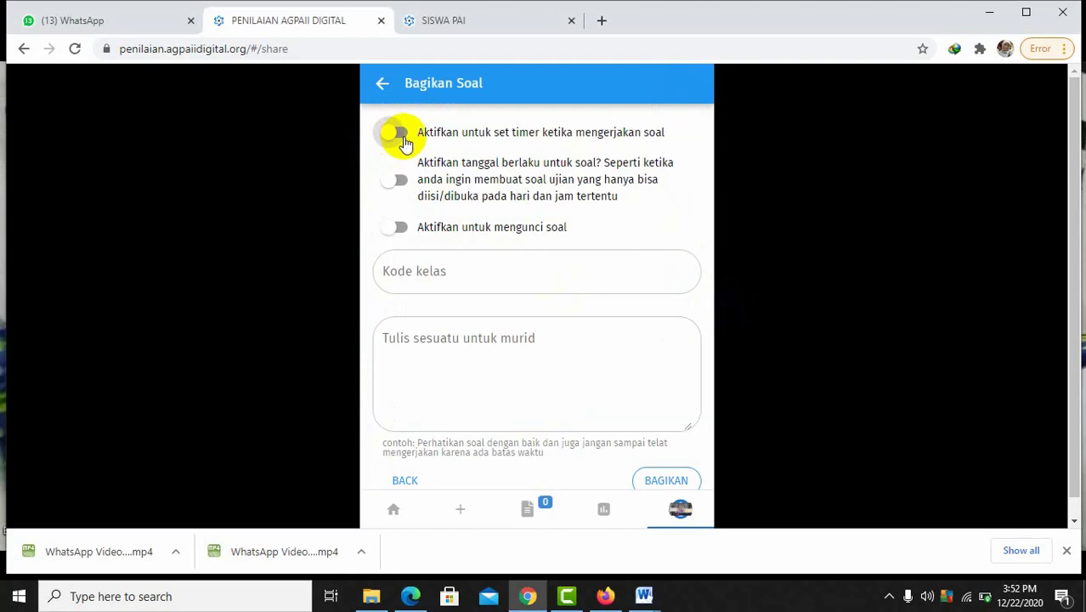
# Enable the timer for working on the questions and set it to 60 minutes.
pyautogui.click(398, 134)
pyautogui.click(412, 171)
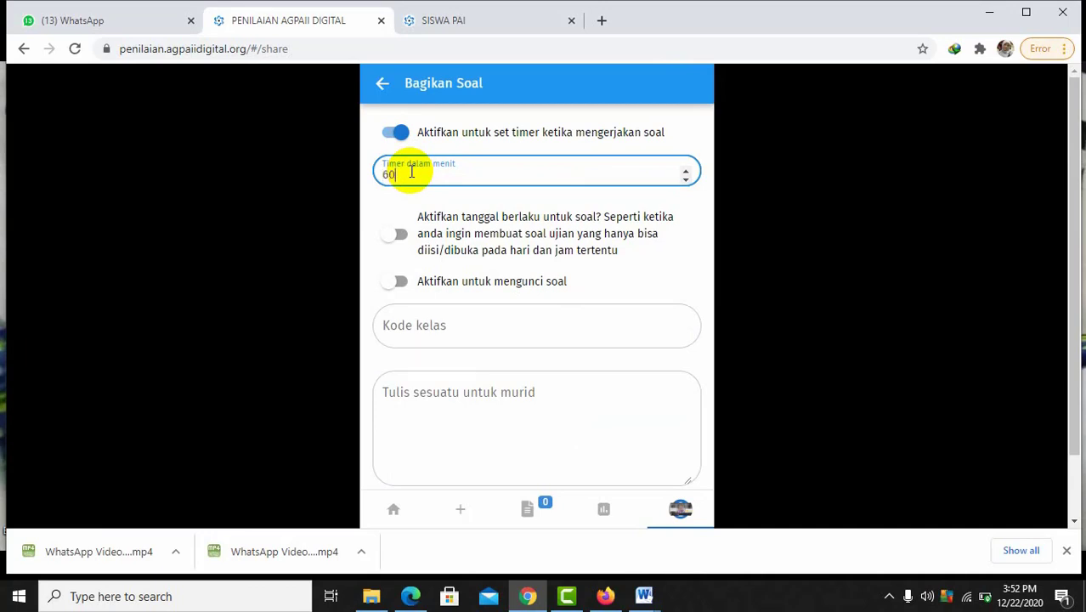
pyautogui.write('60')
pyautogui.click(400, 240)
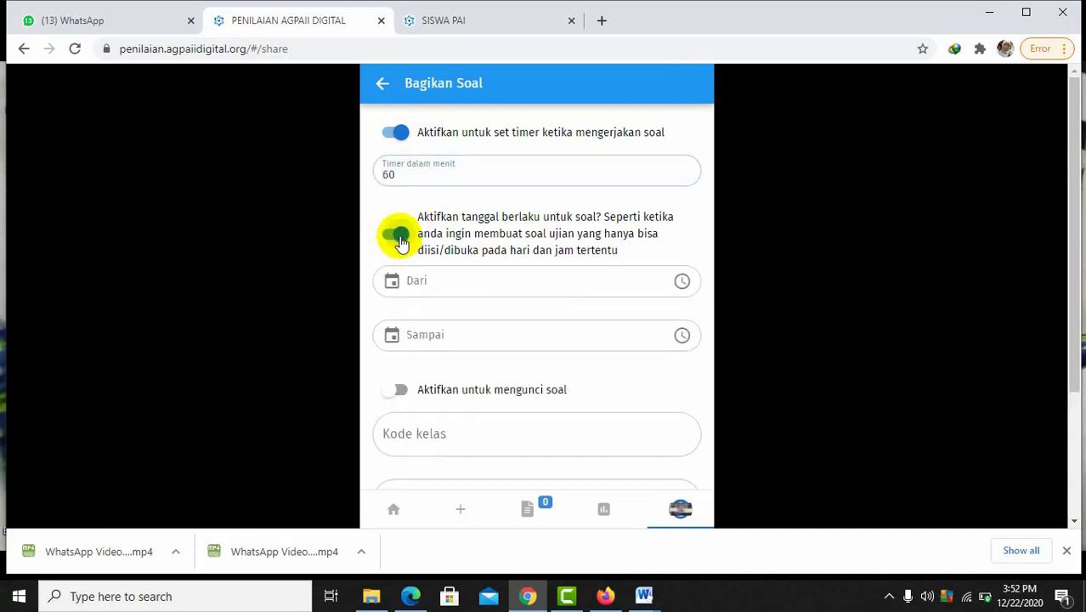
pyautogui.click(409, 281)
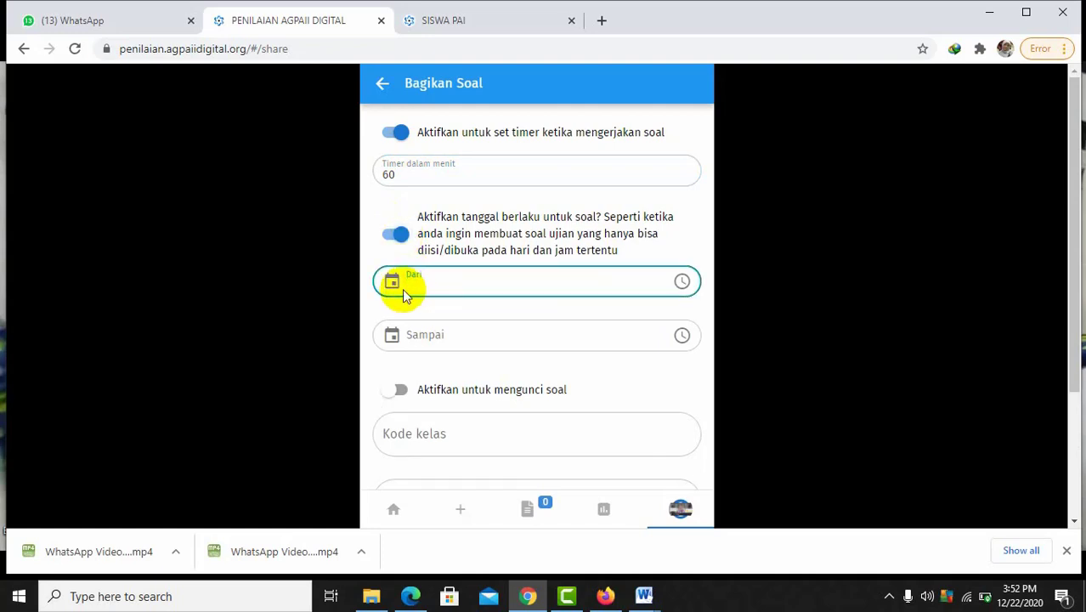
pyautogui.click(391, 282)
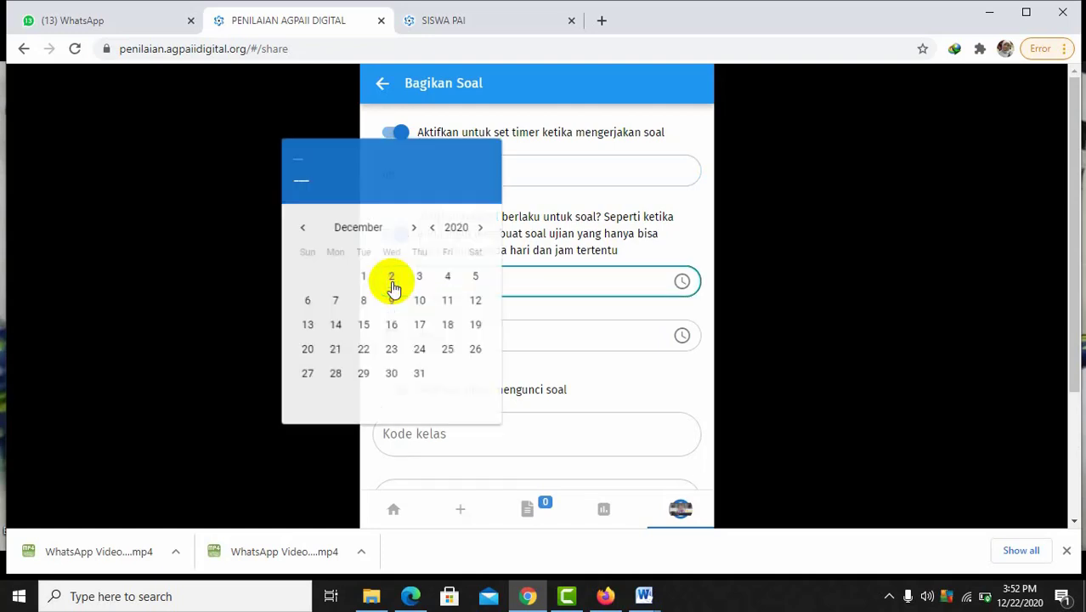
pyautogui.click(332, 377)
pyautogui.click(681, 283)
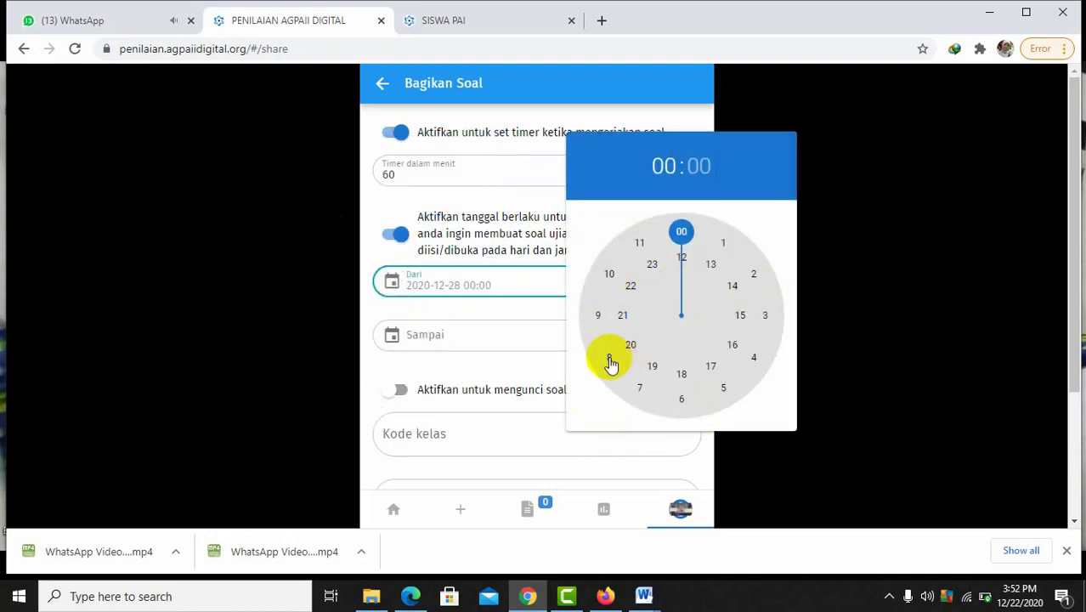
pyautogui.click(609, 358)
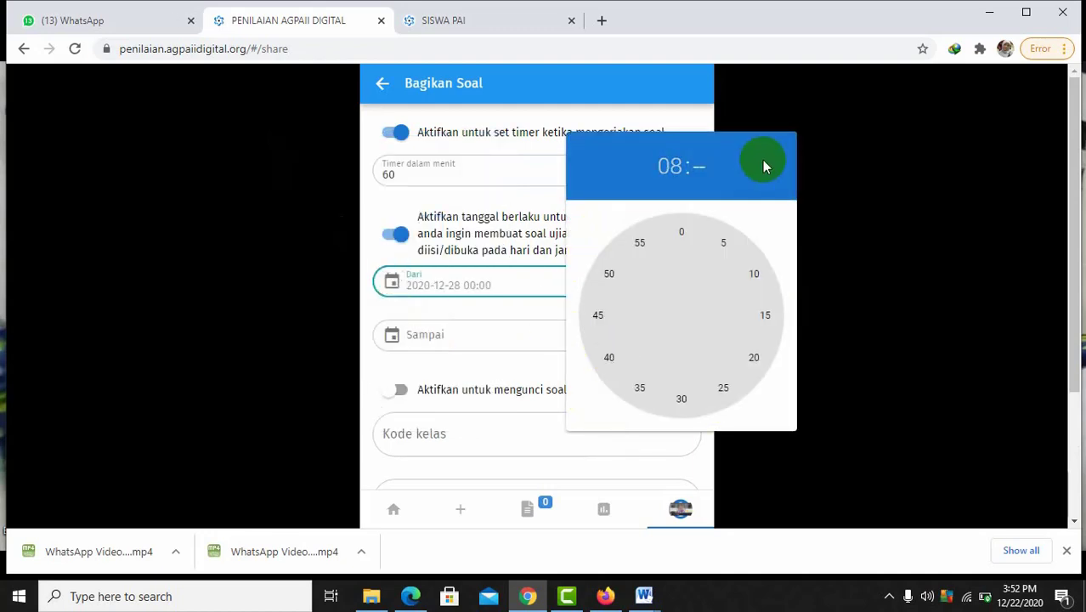
pyautogui.click(683, 237)
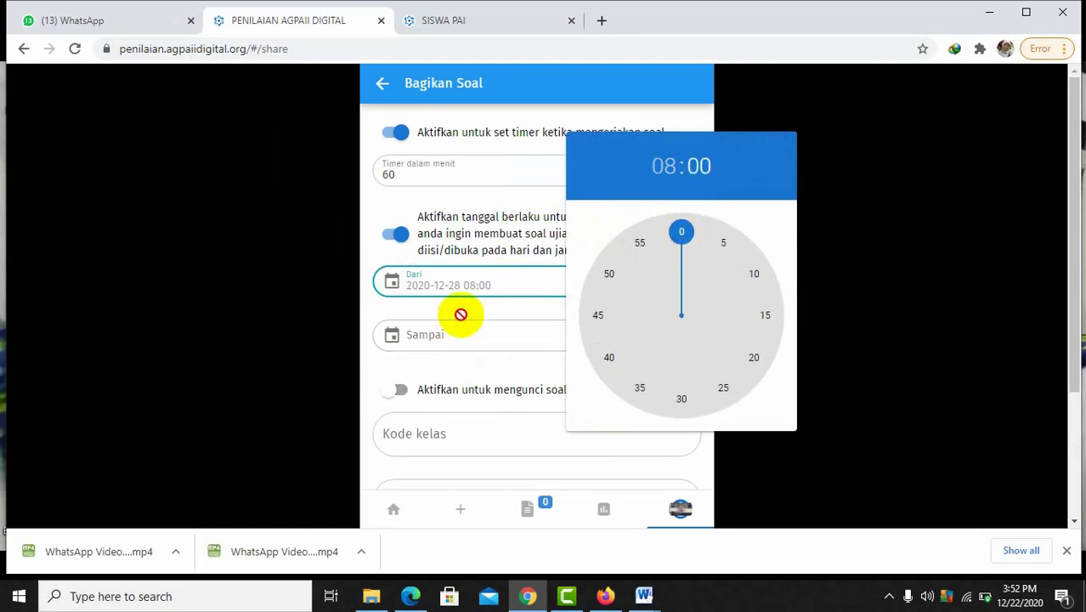
pyautogui.click(447, 338)
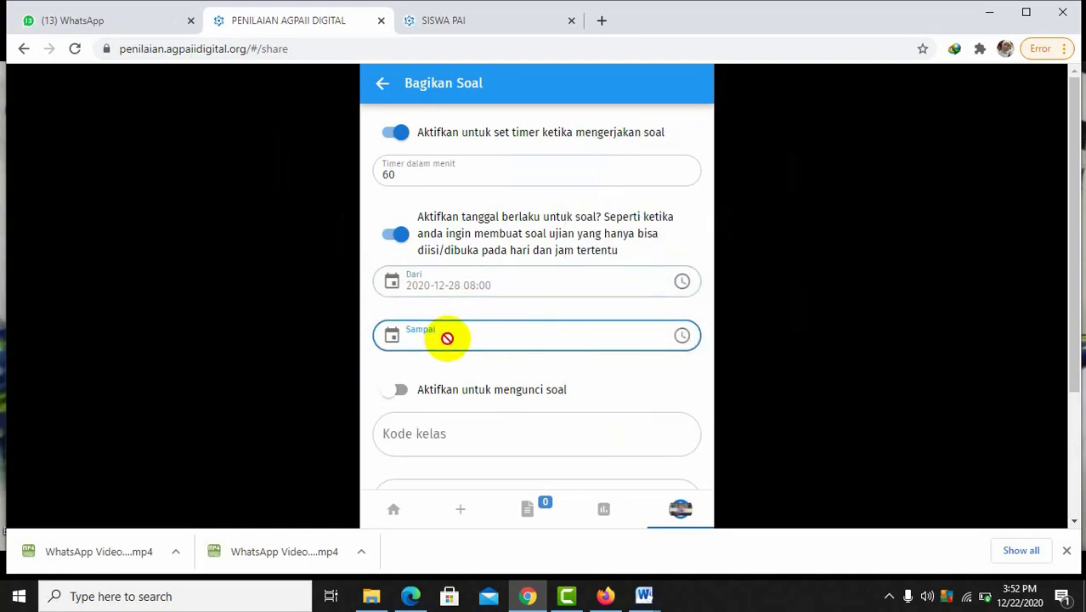
pyautogui.click(396, 336)
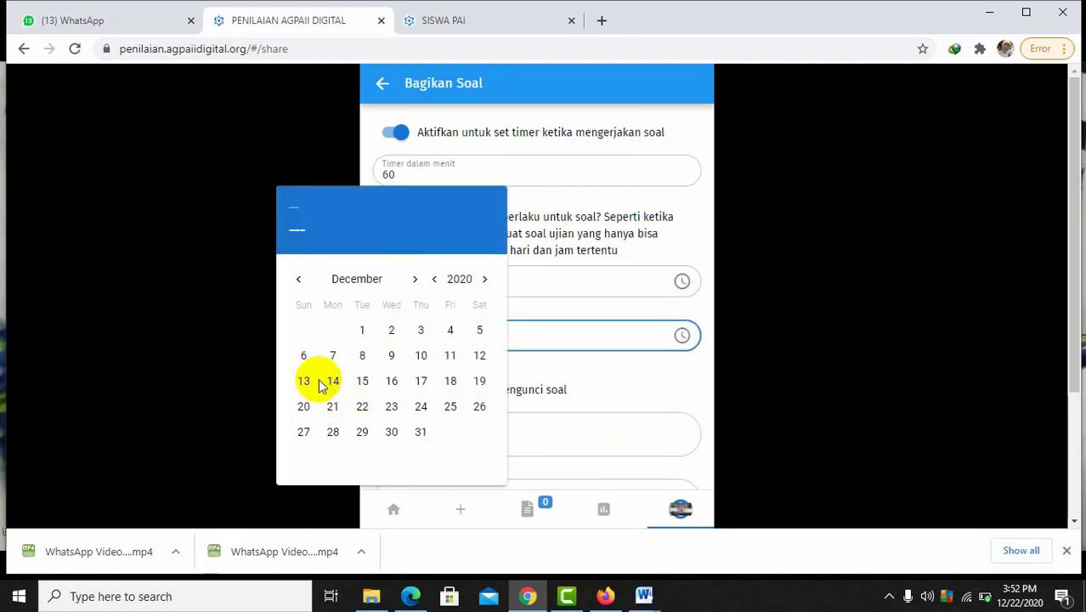
pyautogui.click(334, 434)
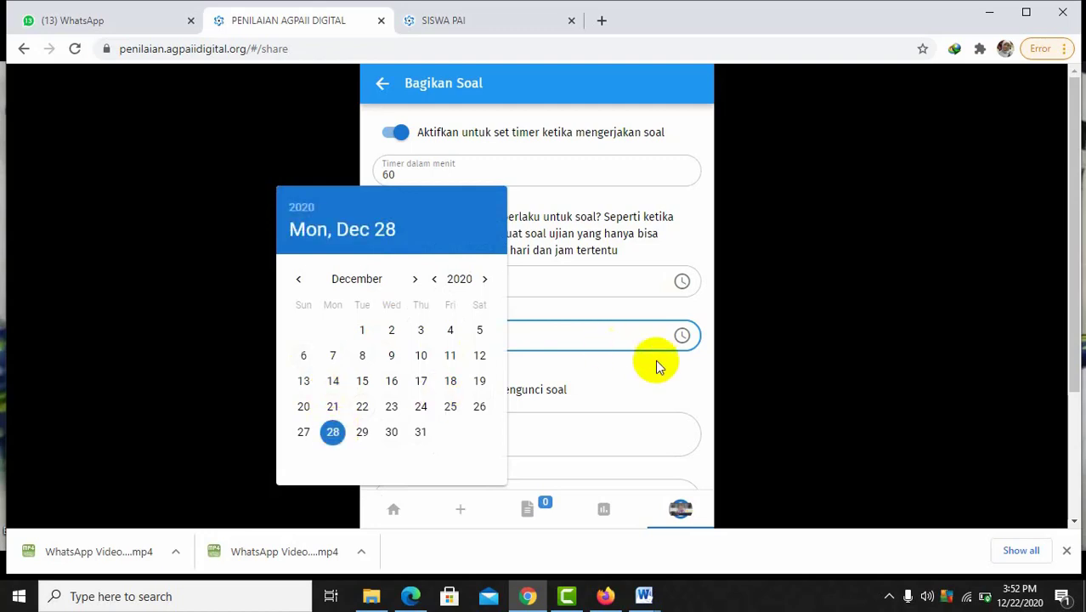
pyautogui.click(680, 334)
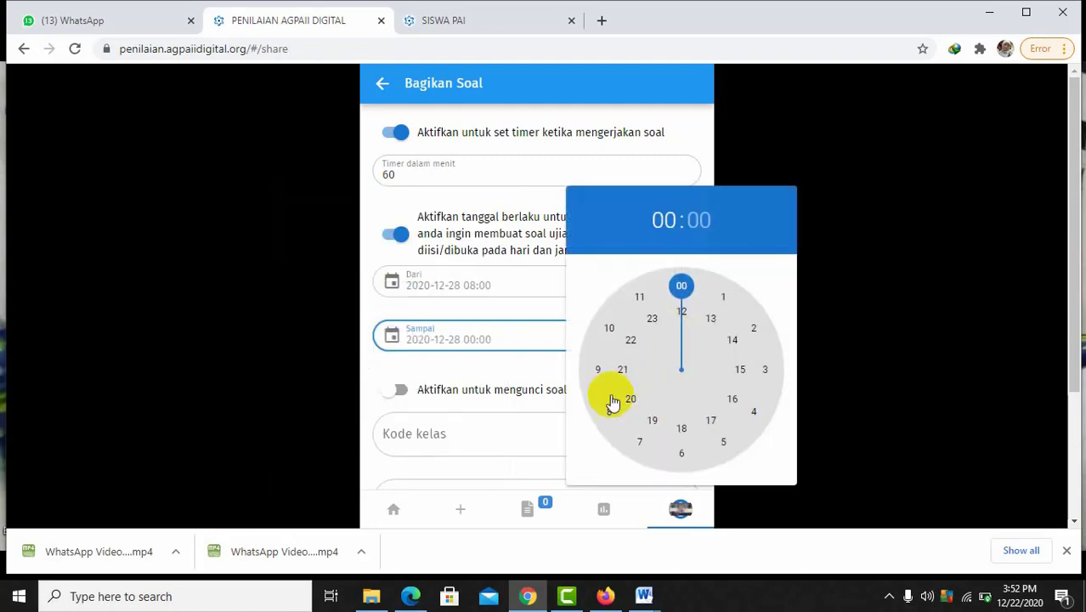
pyautogui.click(597, 369)
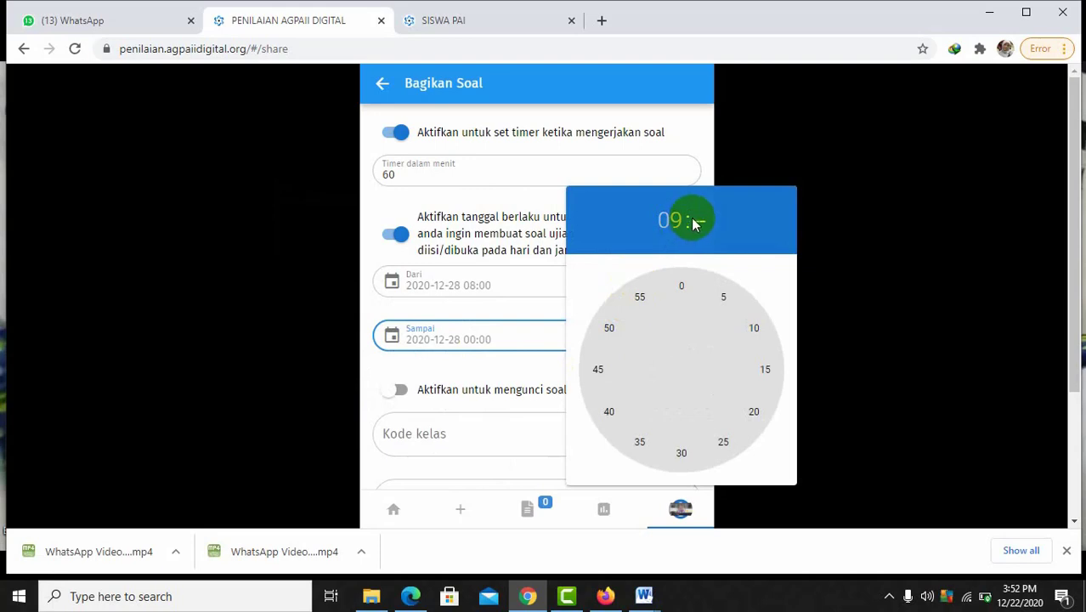
pyautogui.click(681, 289)
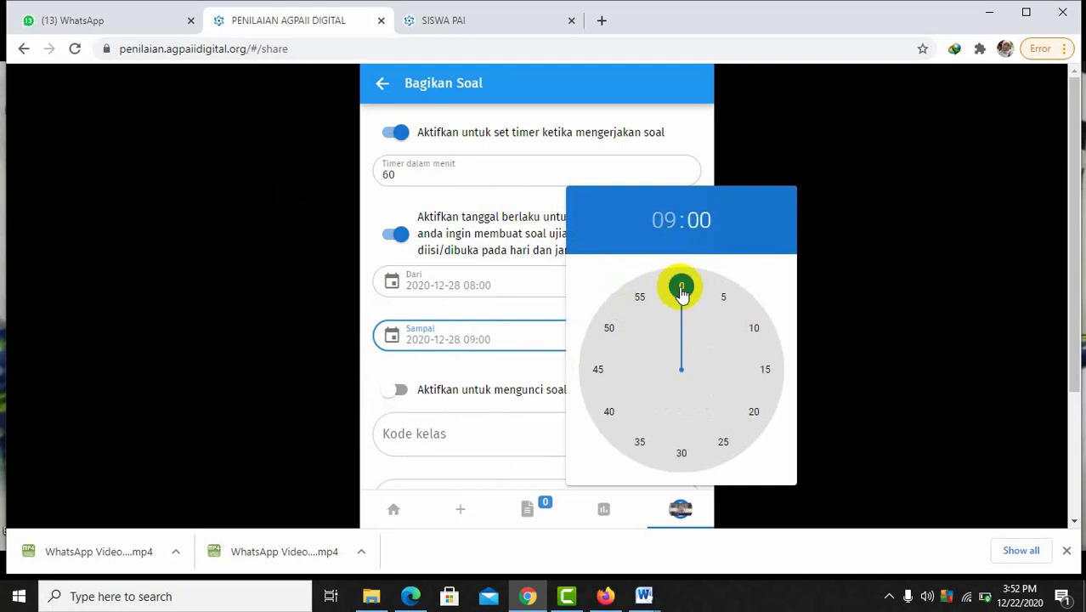
pyautogui.click(468, 397)
# Try the option for locking the questions and switch it off again.
pyautogui.click(467, 399)
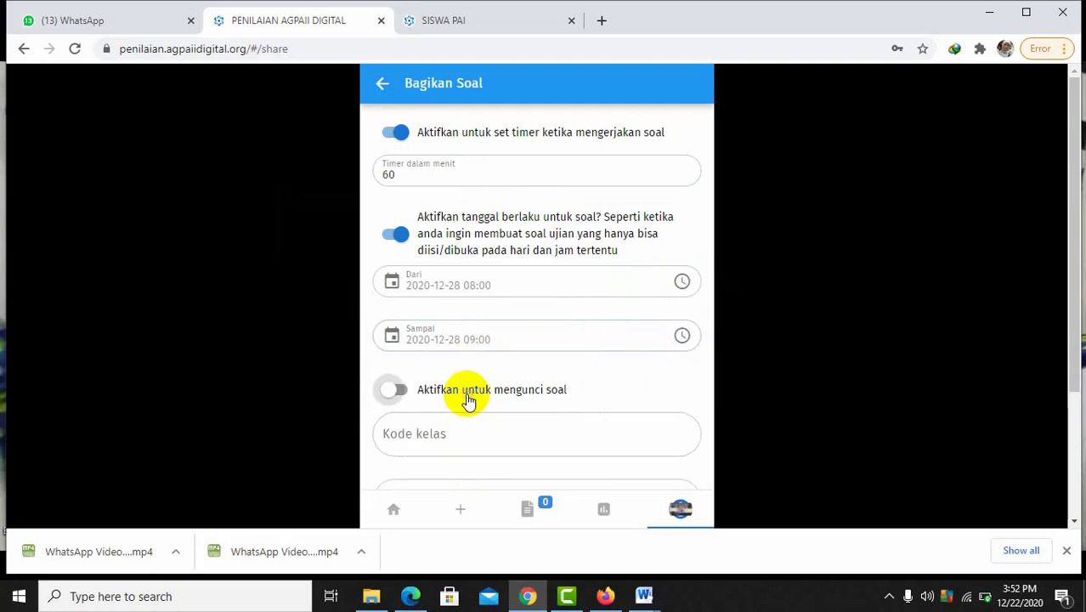
pyautogui.click(468, 399)
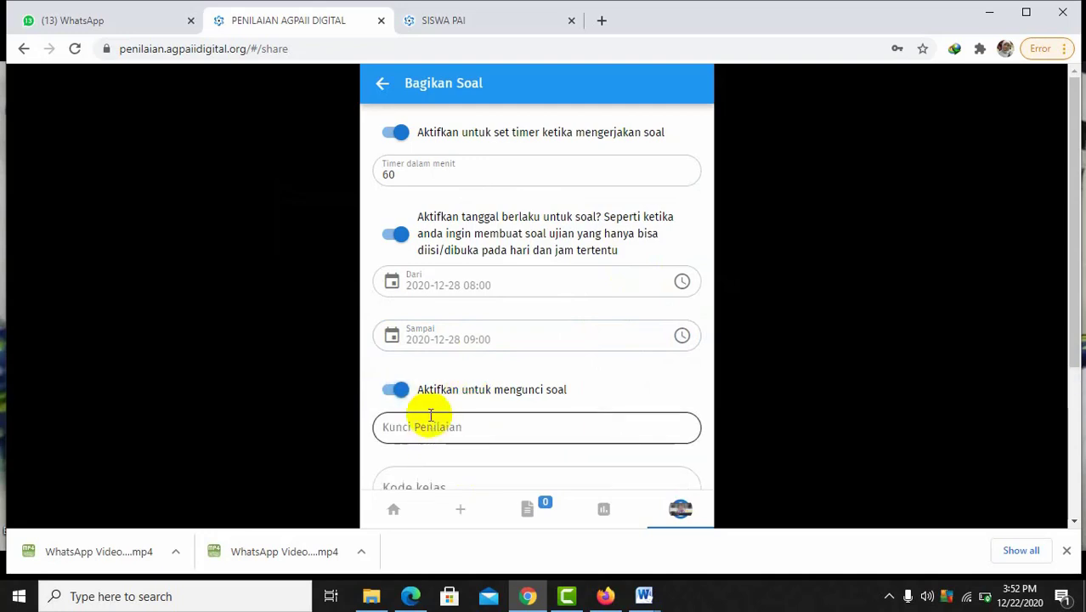
pyautogui.click(411, 393)
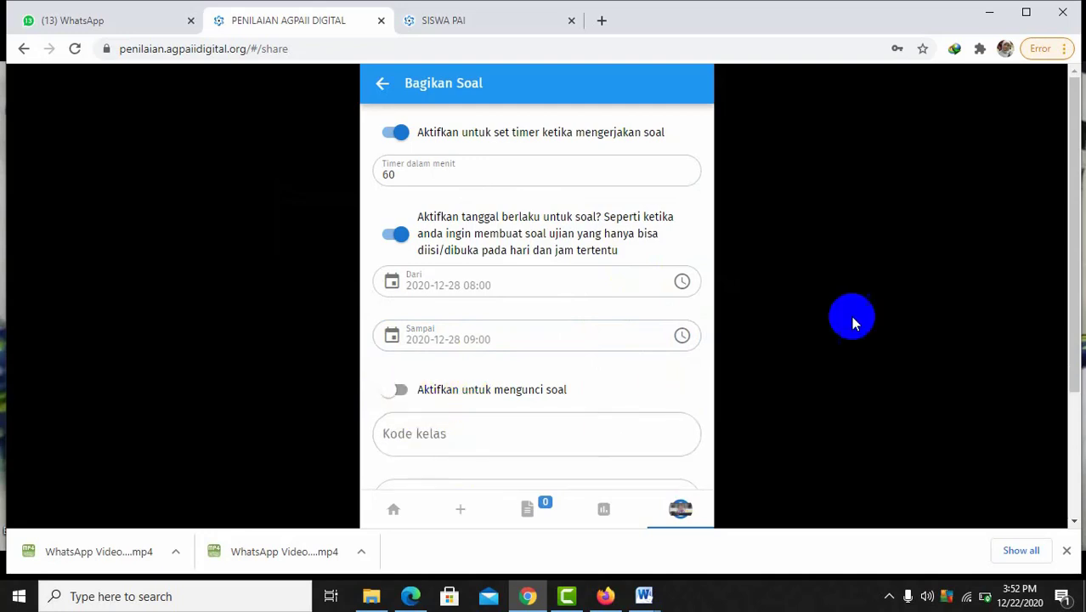
# Fill in the class code and write "silahkan dikerjakan latihan soalnya" as the message to students.
pyautogui.moveTo(1066, 174); pyautogui.dragTo(1057, 252)
pyautogui.click(559, 309)
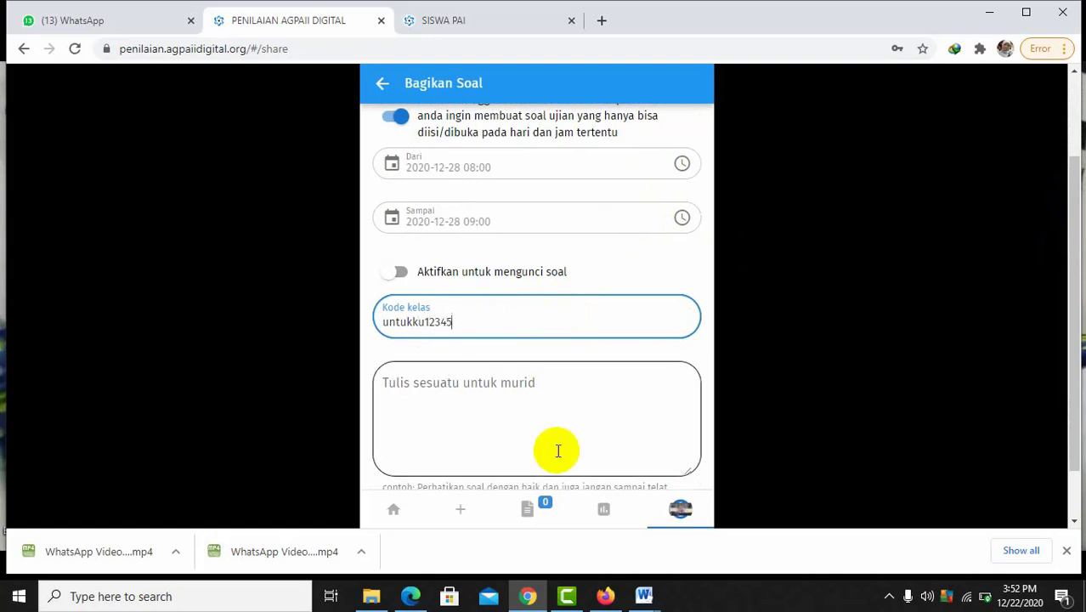
pyautogui.click(464, 389)
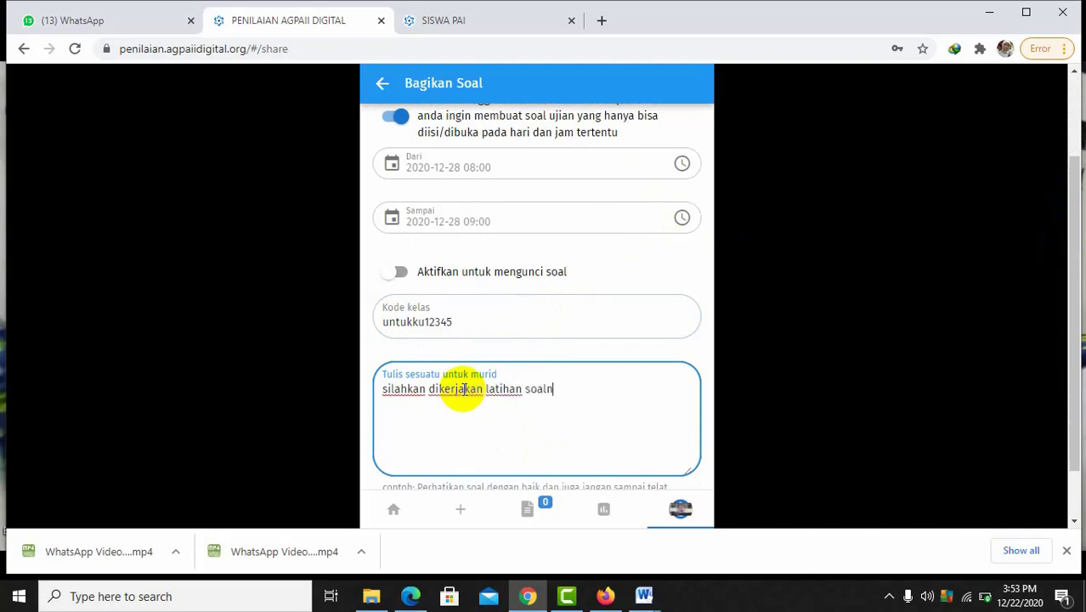
pyautogui.click(1075, 232)
pyautogui.moveTo(1075, 233); pyautogui.dragTo(1079, 359)
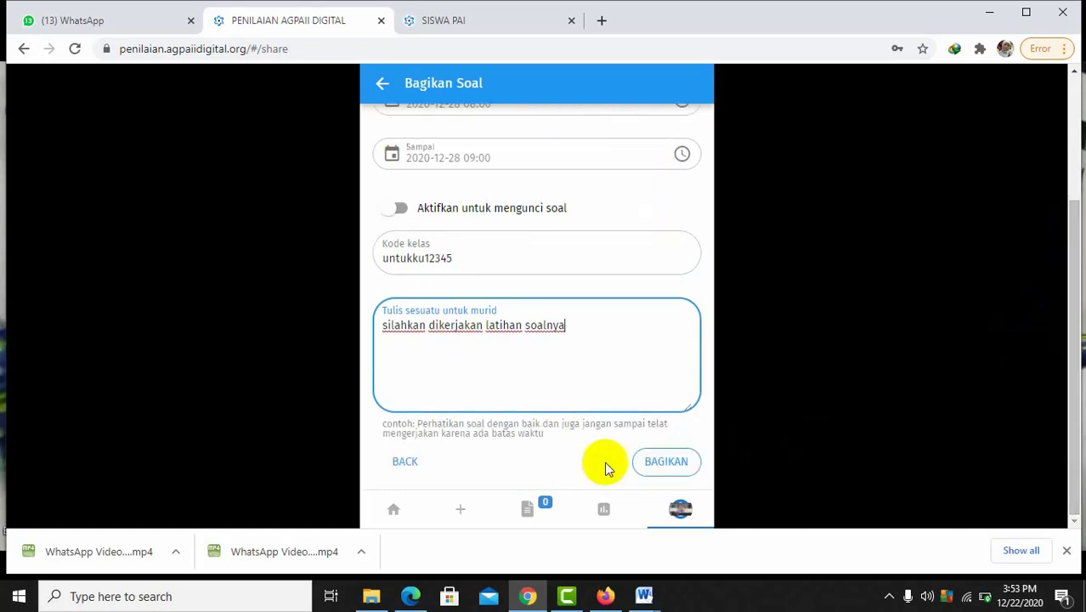
# Share the package with the students, copy the generated question code and close the confirmation.
pyautogui.click(661, 466)
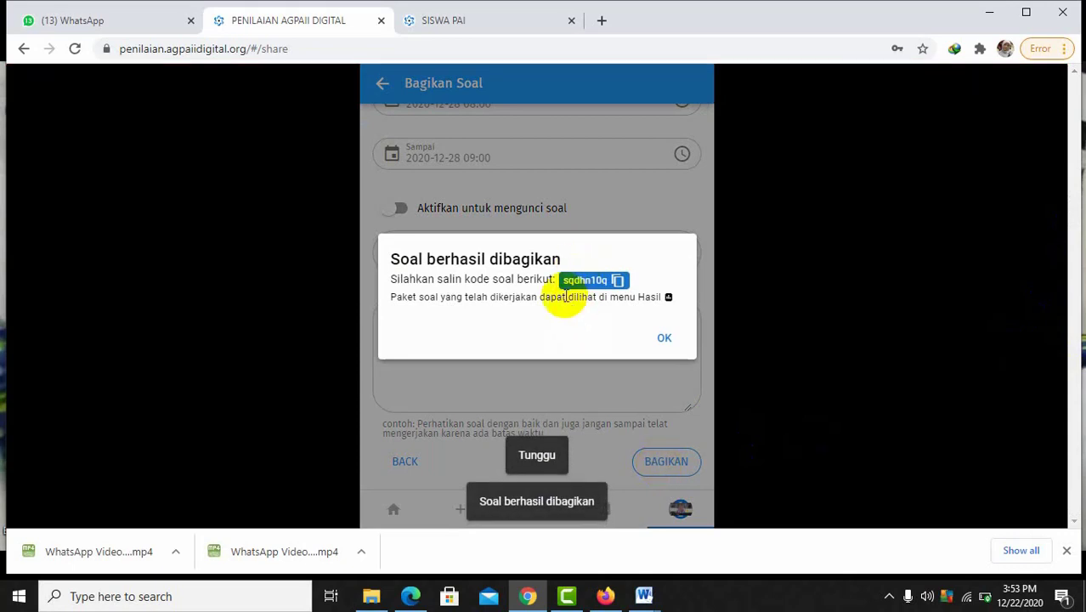
pyautogui.click(619, 281)
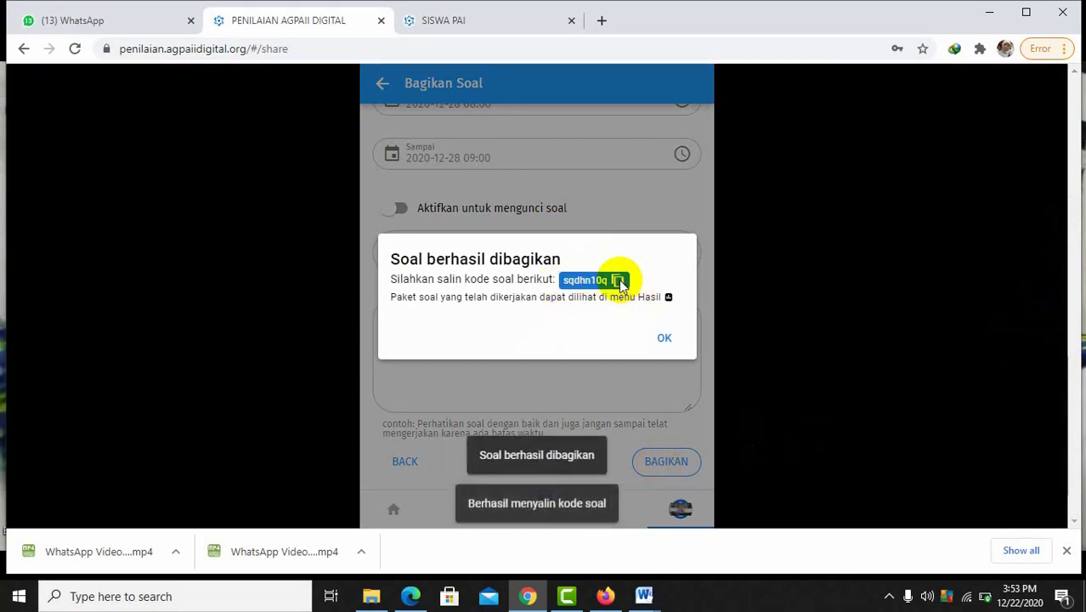
pyautogui.click(665, 340)
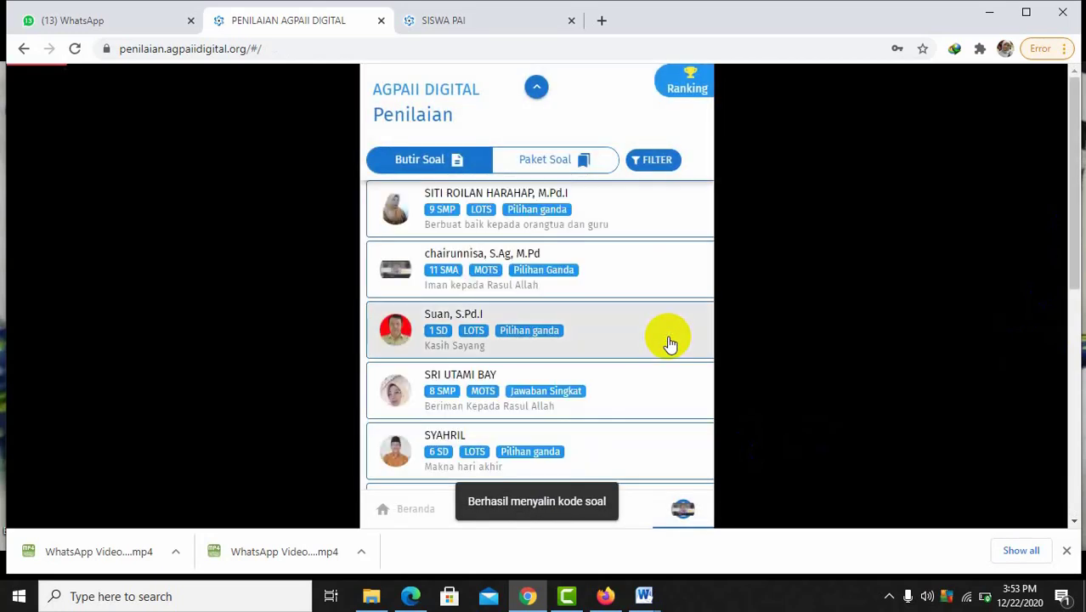